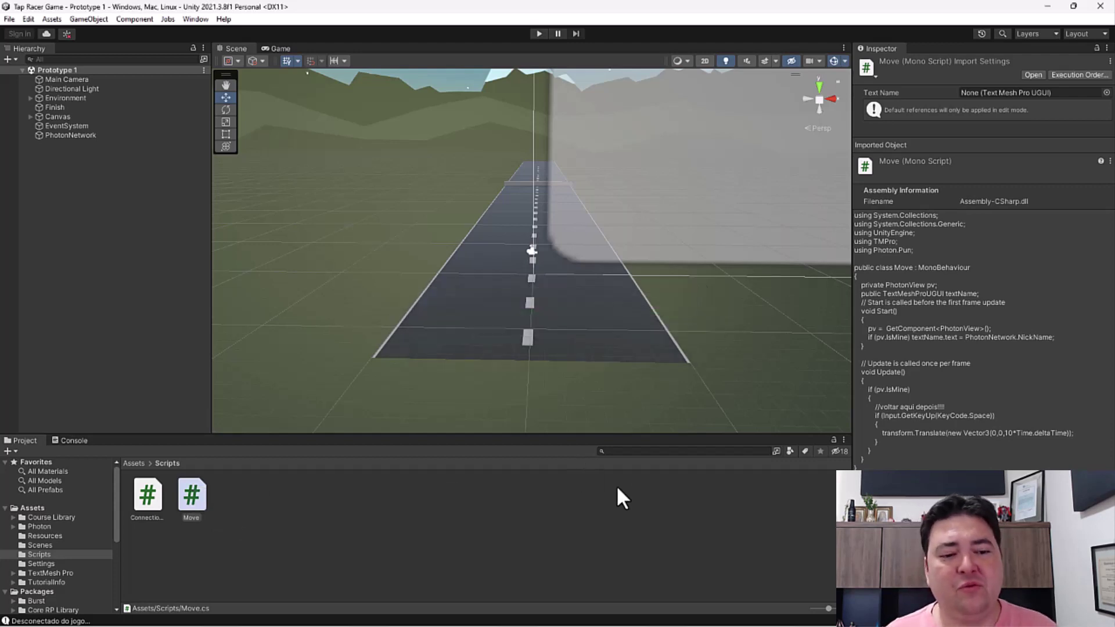
Switch to Visual Studio to edit the Move script
{"action": "key", "text": "alt+Tab"}
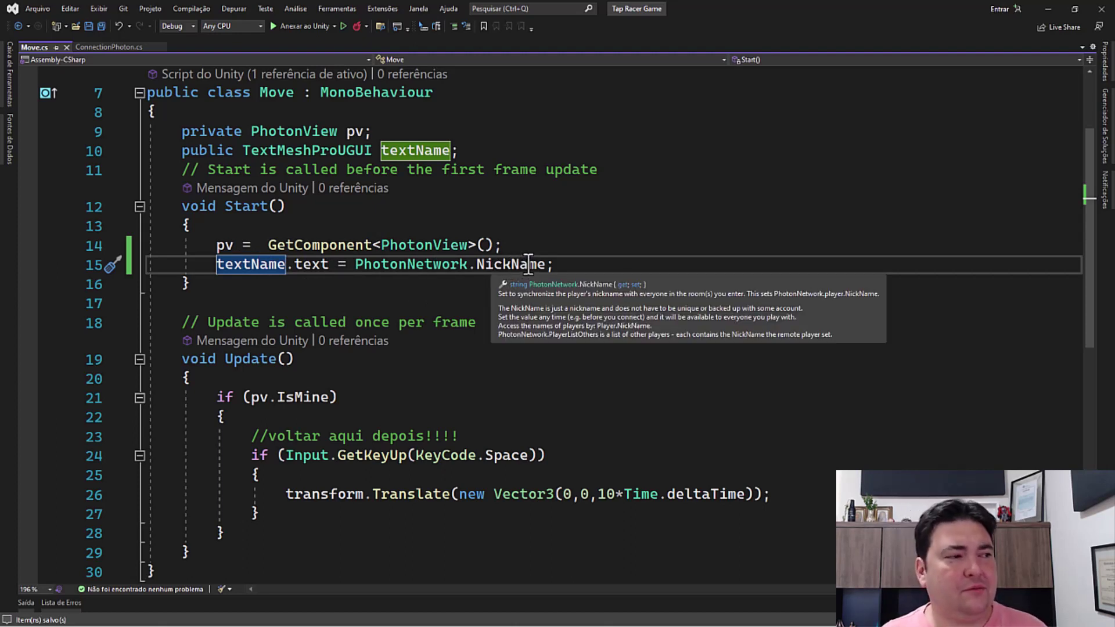
On line 15, replace PhotonNetwork.NickName with pv.Owner.NickName for the name label and save
{"action": "left_click", "coordinate": [571, 264]}
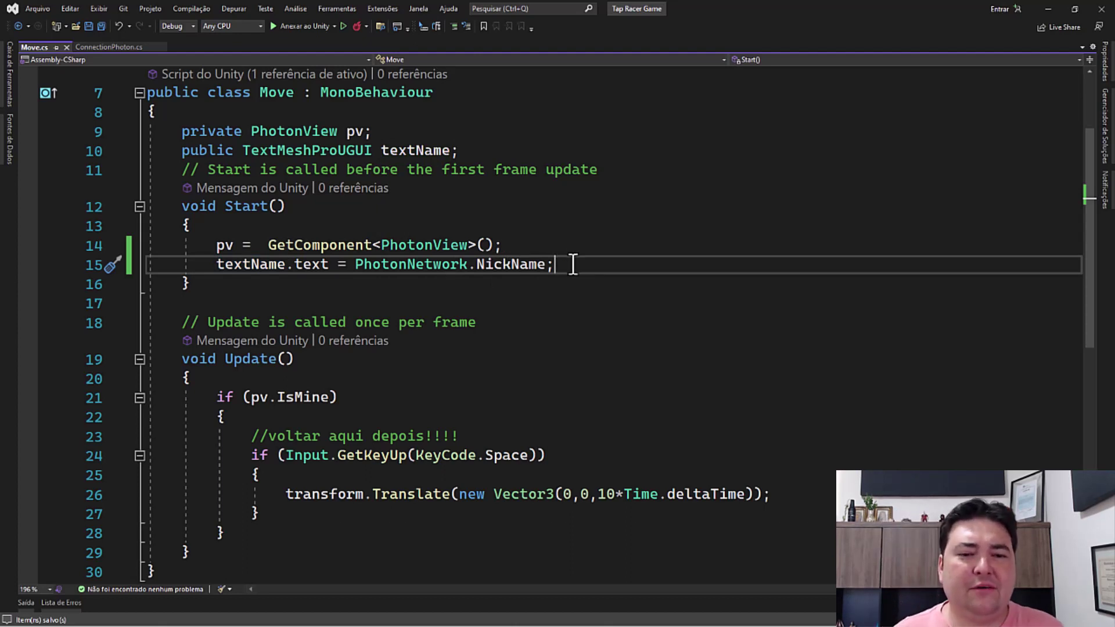
{"action": "key", "text": "shift+Left"}
{"action": "key", "text": "shift+Left"}
{"action": "key", "text": "shift+Left"}
{"action": "key", "text": "ctrl+shift+Left"}
{"action": "key", "text": "ctrl+shift+Left"}
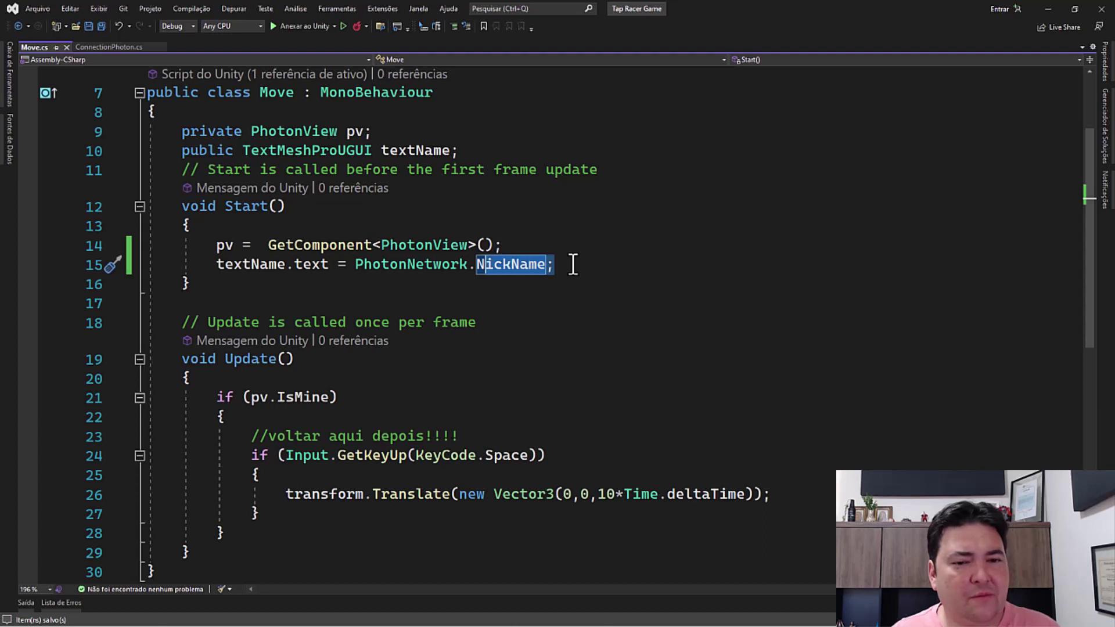
{"action": "key", "text": "ctrl+shift+Left"}
{"action": "key", "text": "ctrl+shift+Left"}
{"action": "type", "text": "p"}
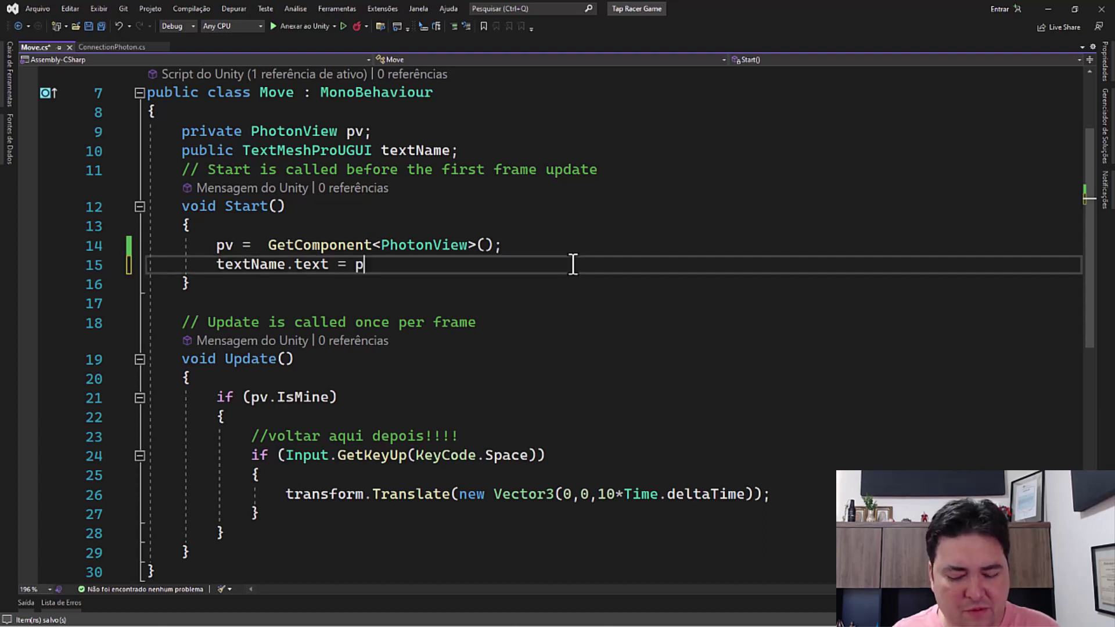
{"action": "type", "text": "v.ow"}
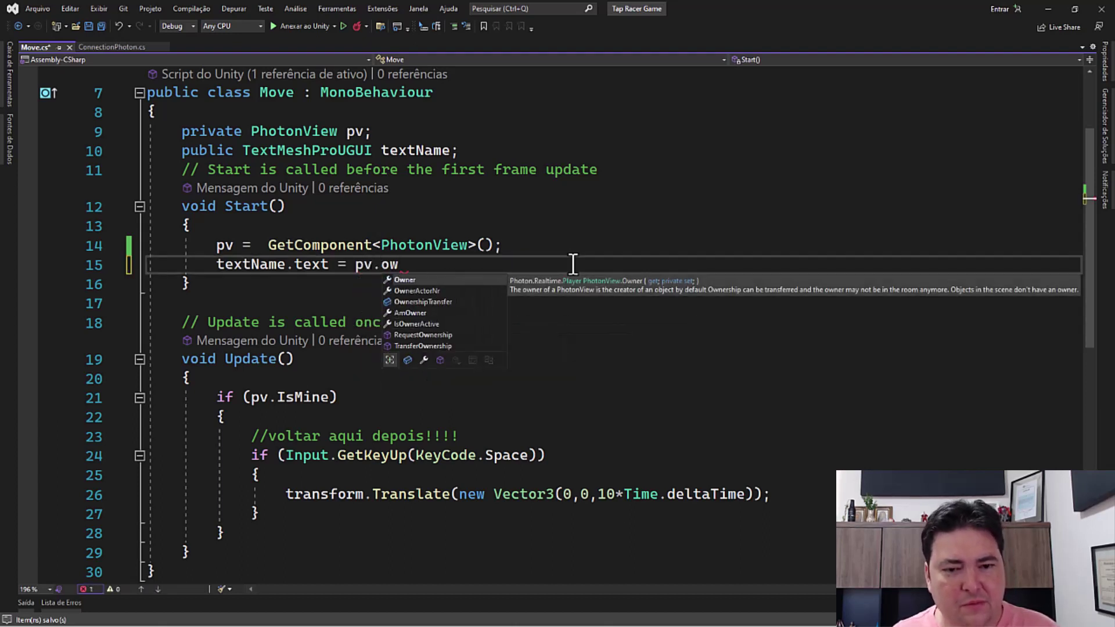
{"action": "key", "text": "Tab"}
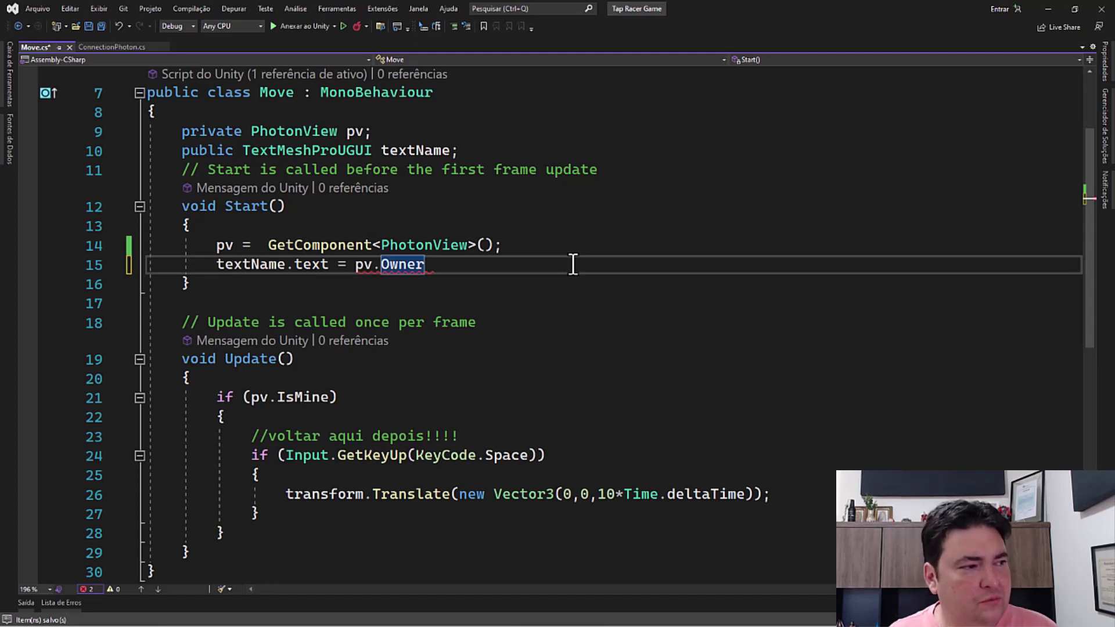
{"action": "type", "text": ".ni"}
{"action": "key", "text": "Tab"}
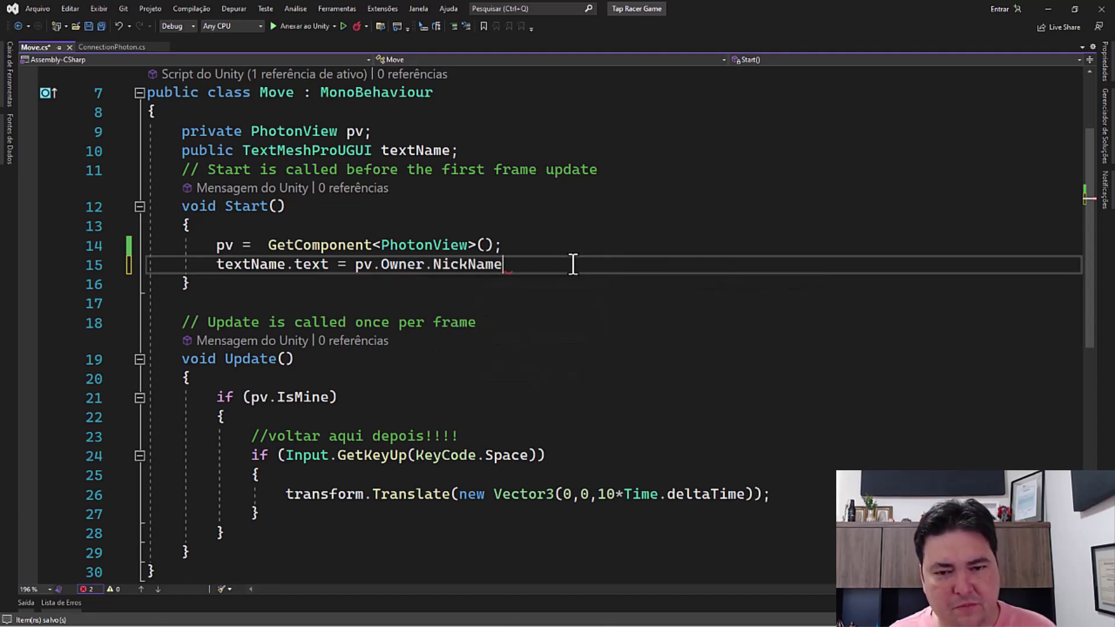
{"action": "type", "text": "/"}
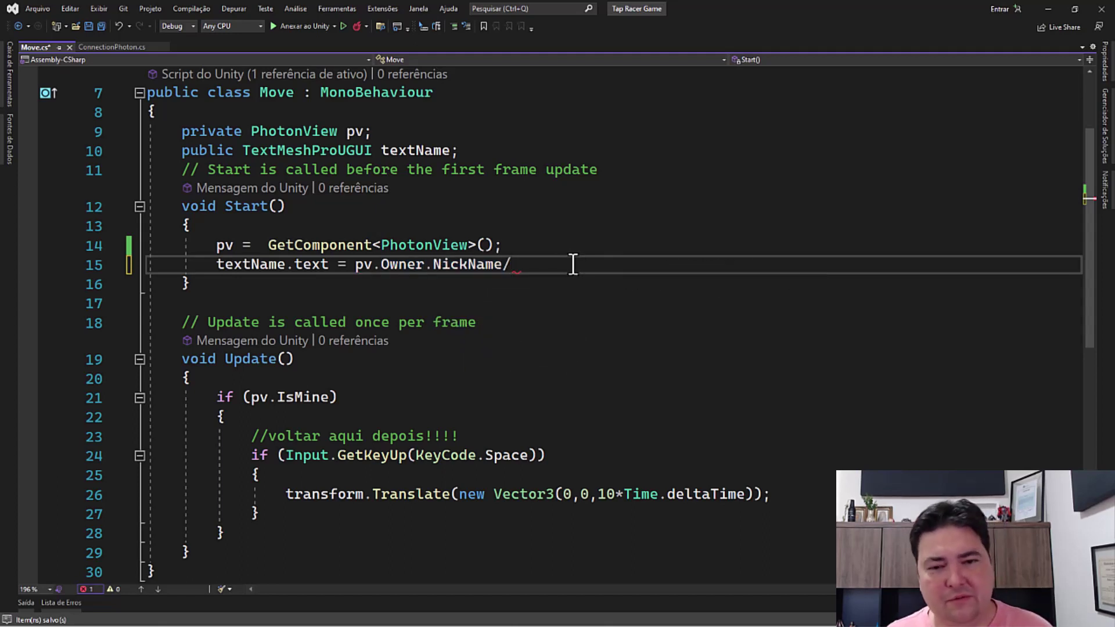
{"action": "key", "text": "BackSpace"}
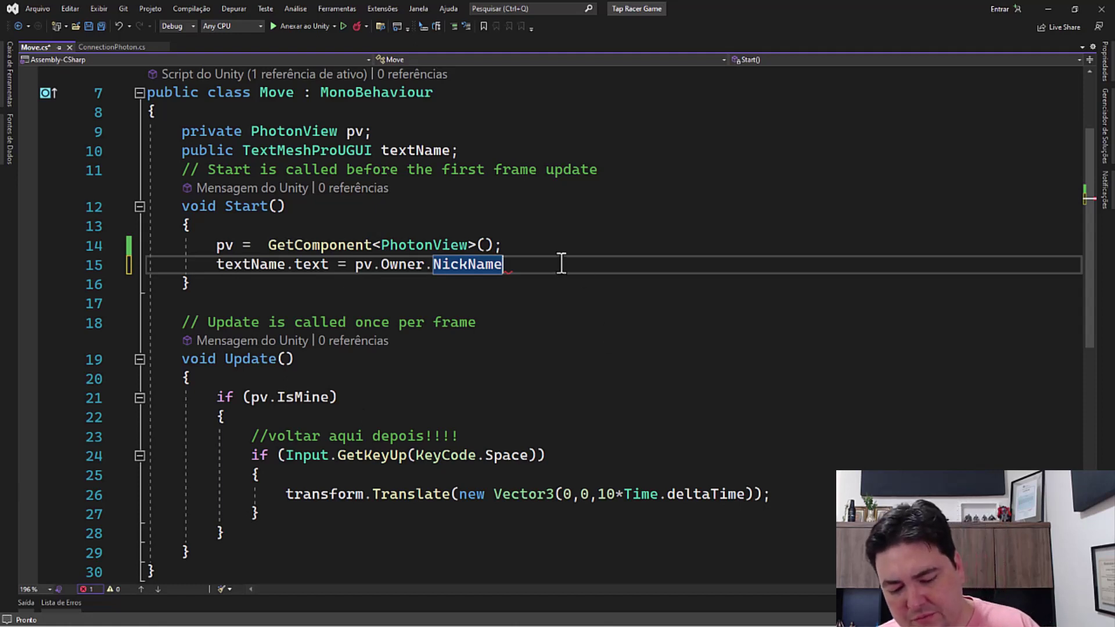
{"action": "type", "text": ";"}
{"action": "key", "text": "ctrl+s"}
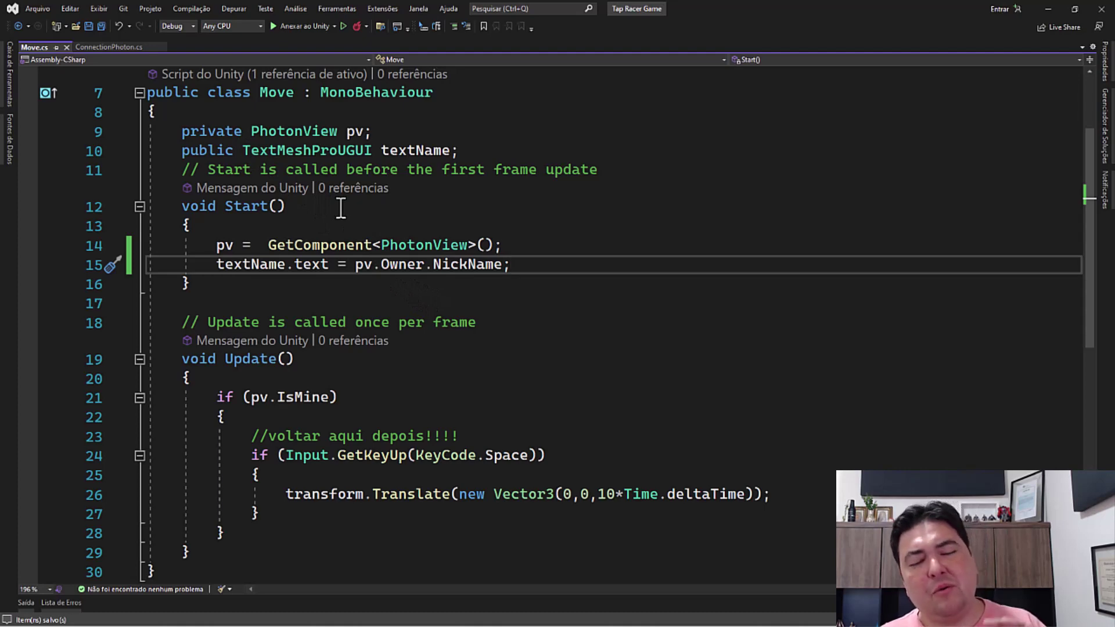
{"action": "left_click", "coordinate": [114, 45]}
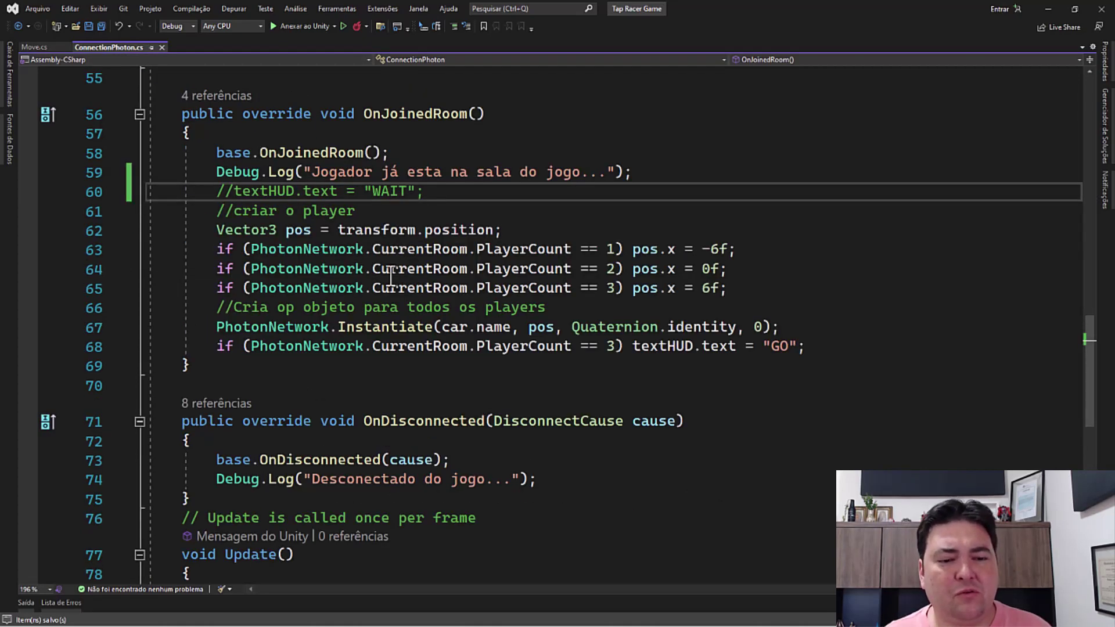
Uncomment textHUD.text = "WAIT"; on line 60 inside OnJoinedRoom
{"action": "scroll", "coordinate": [389, 285], "scroll_direction": "up", "scroll_amount": 4}
{"action": "scroll", "coordinate": [384, 305], "scroll_direction": "up", "scroll_amount": 9}
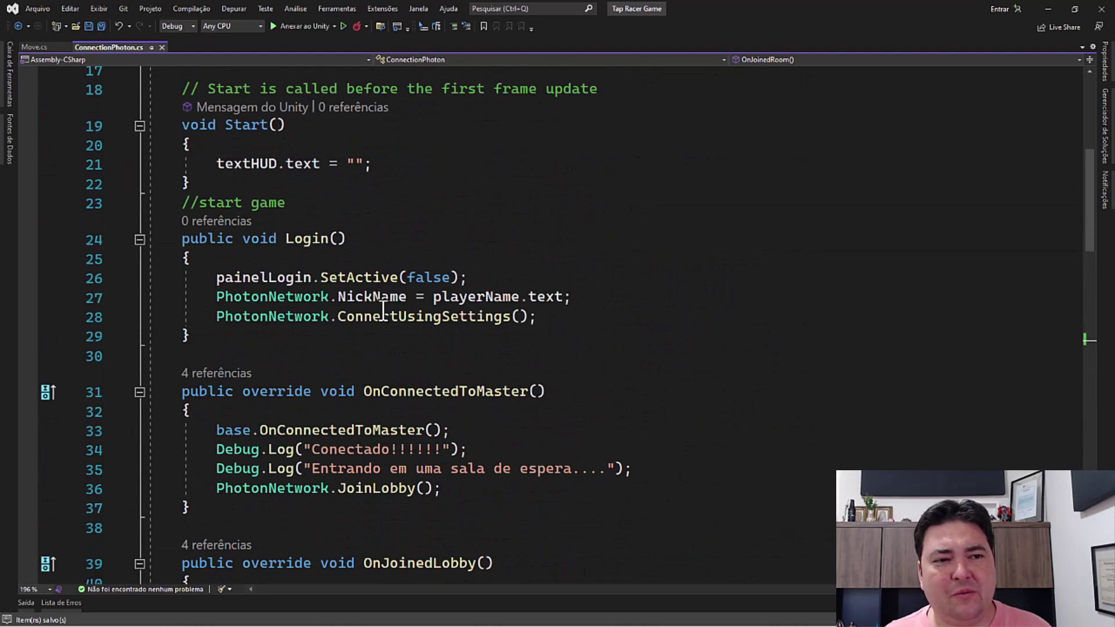
{"action": "scroll", "coordinate": [380, 307], "scroll_direction": "up", "scroll_amount": 5}
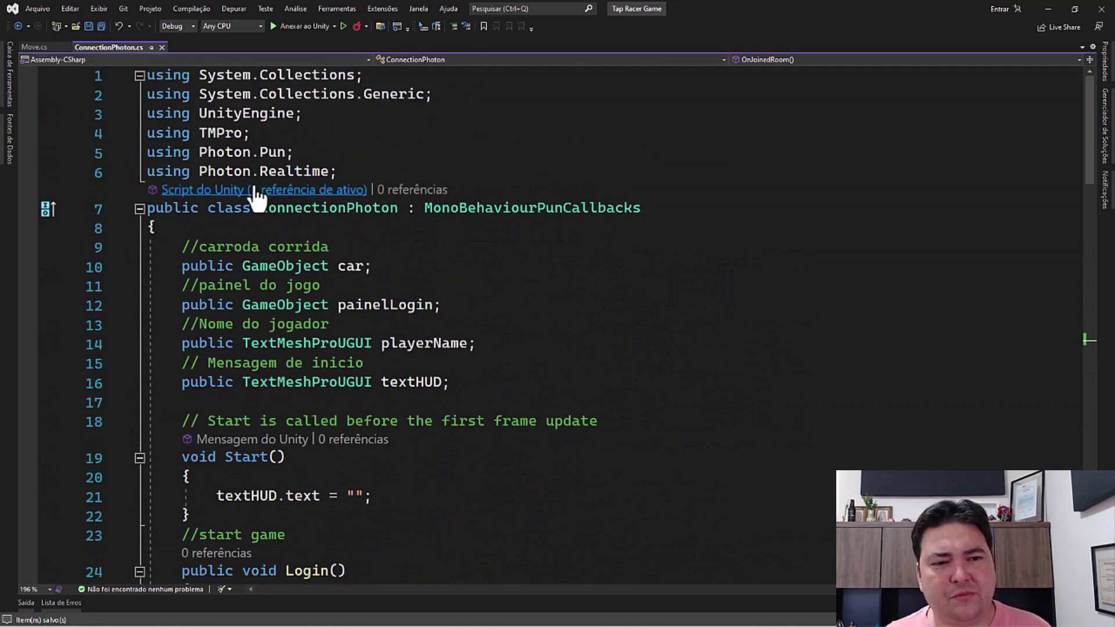
{"action": "scroll", "coordinate": [372, 302], "scroll_direction": "down", "scroll_amount": 1}
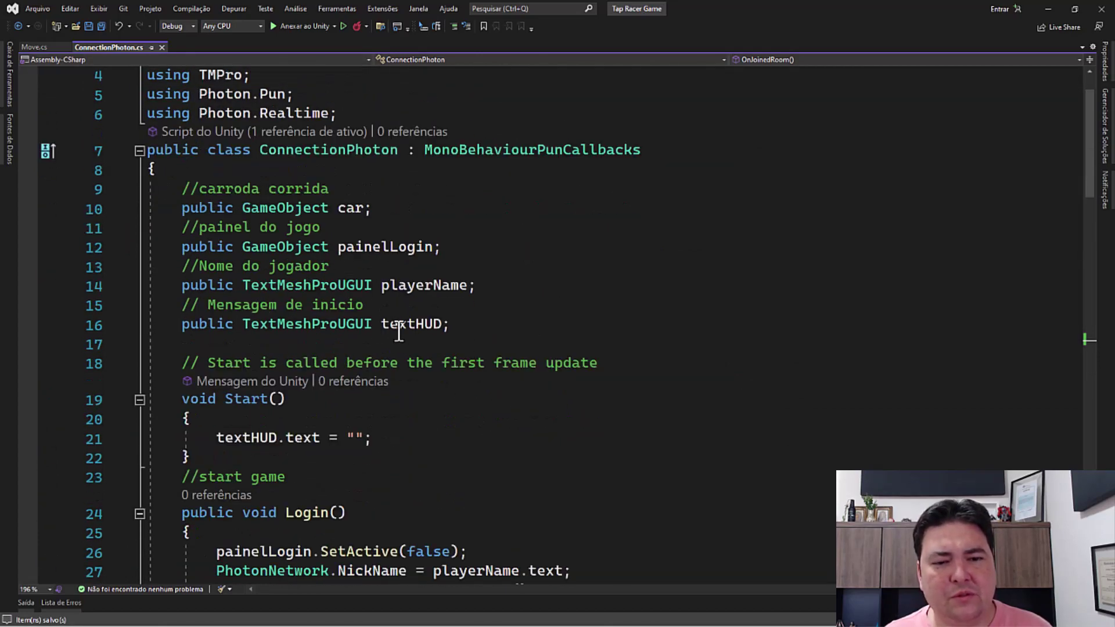
{"action": "scroll", "coordinate": [439, 327], "scroll_direction": "down", "scroll_amount": 3}
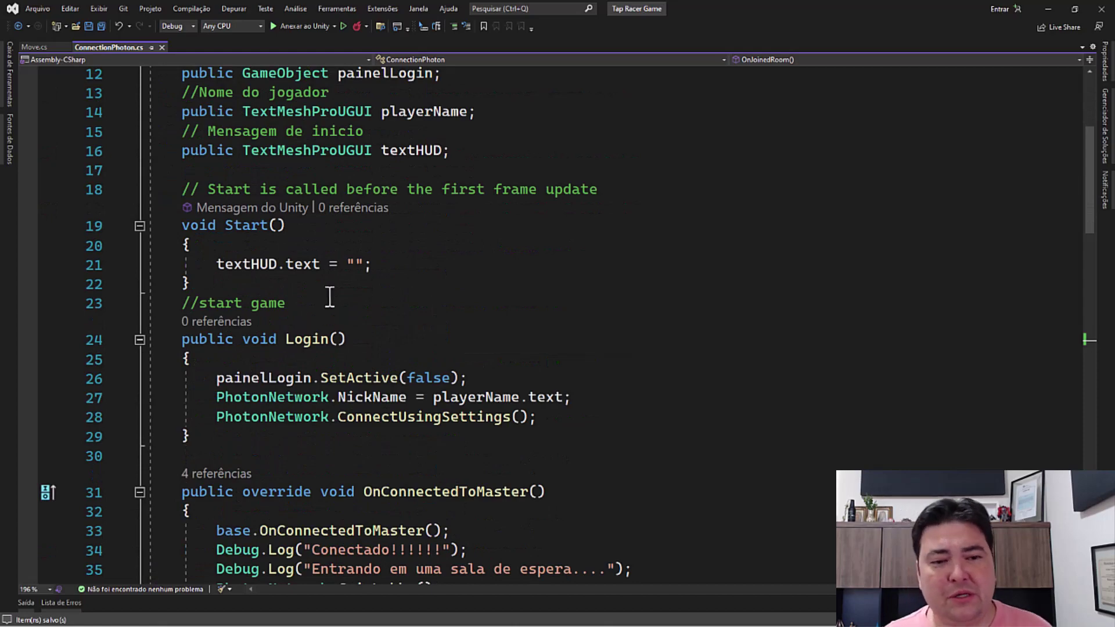
{"action": "scroll", "coordinate": [402, 319], "scroll_direction": "down", "scroll_amount": 3}
{"action": "scroll", "coordinate": [401, 320], "scroll_direction": "down", "scroll_amount": 4}
{"action": "scroll", "coordinate": [403, 320], "scroll_direction": "down", "scroll_amount": 5}
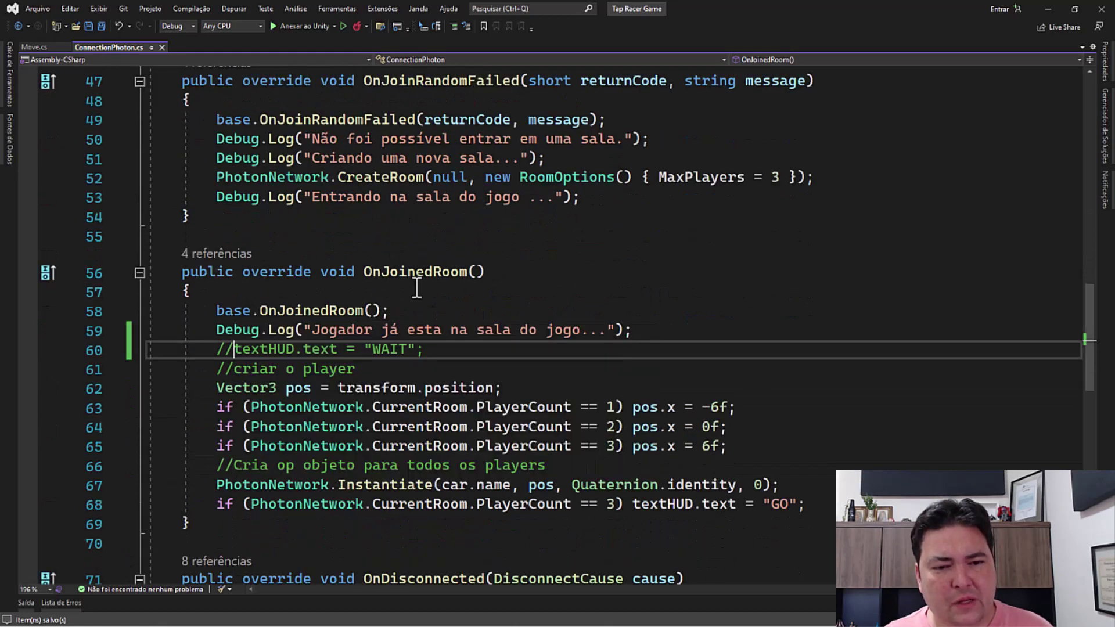
{"action": "scroll", "coordinate": [477, 296], "scroll_direction": "down", "scroll_amount": 1}
{"action": "scroll", "coordinate": [473, 294], "scroll_direction": "down", "scroll_amount": 1}
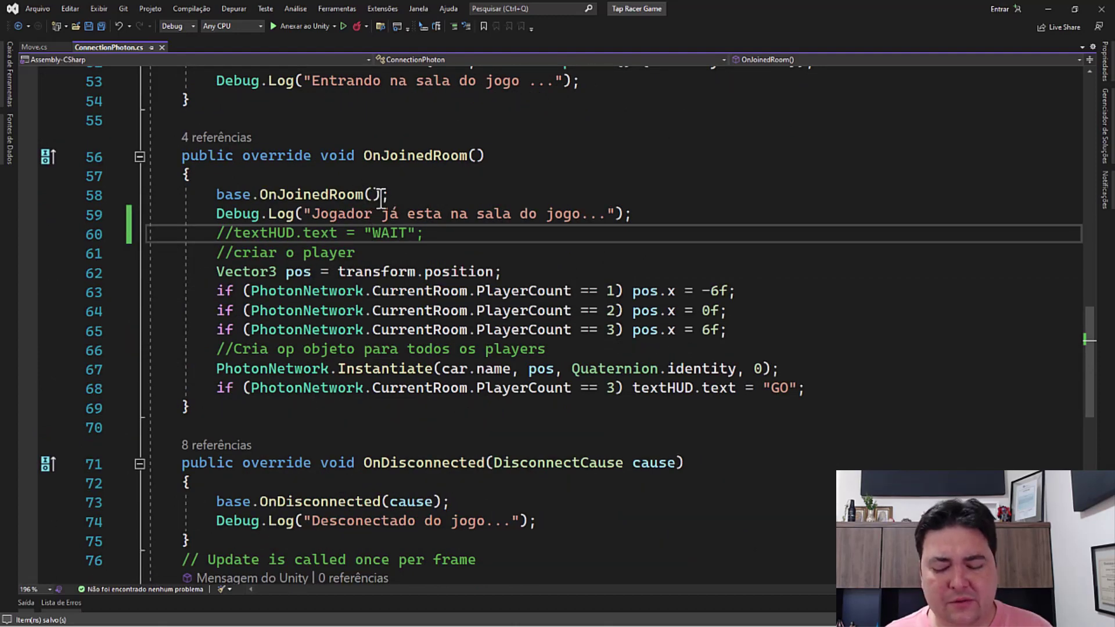
{"action": "key", "text": "BackSpace"}
{"action": "key", "text": "BackSpace"}
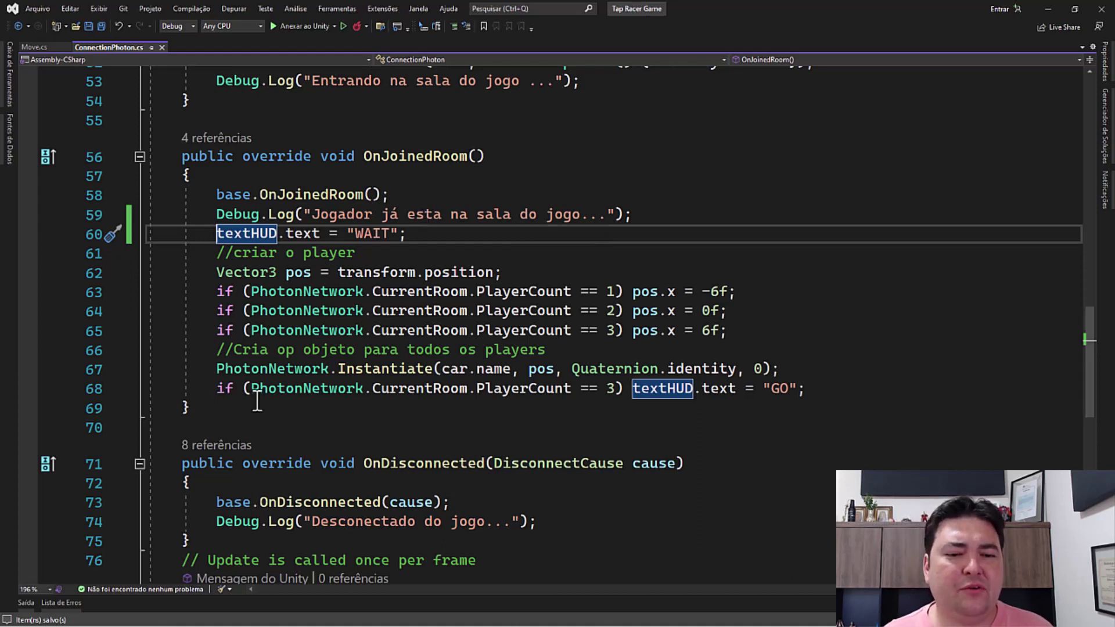
Change the GO condition on line 68 from PlayerCount == 3 to 2 and save
{"action": "left_click", "coordinate": [332, 388]}
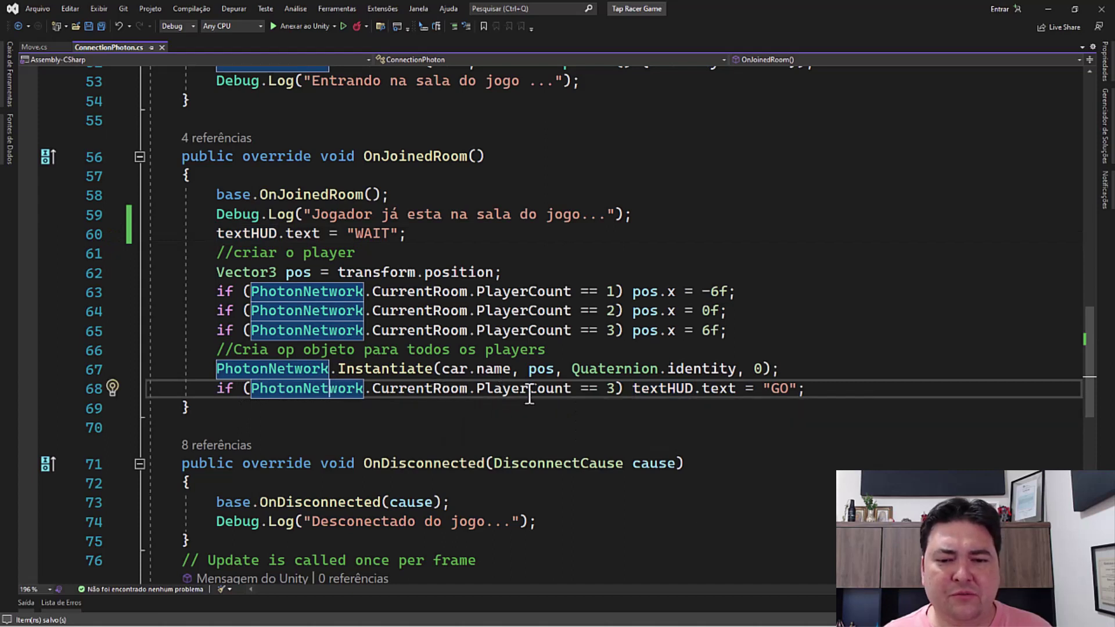
{"action": "double_click", "coordinate": [611, 388]}
{"action": "type", "text": "2"}
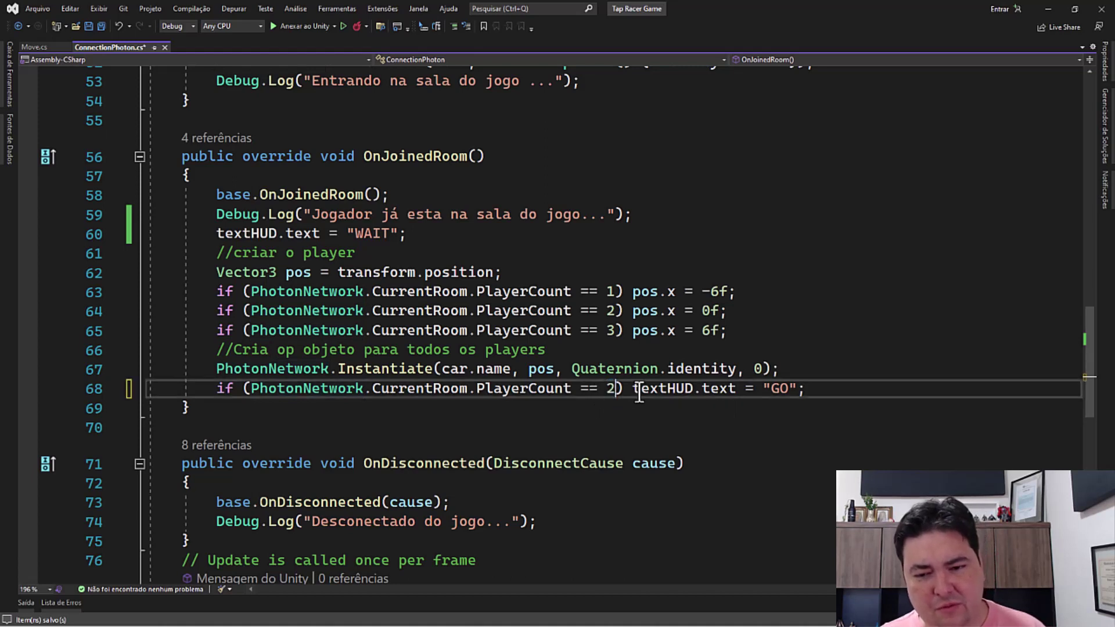
{"action": "key", "text": "ctrl+s"}
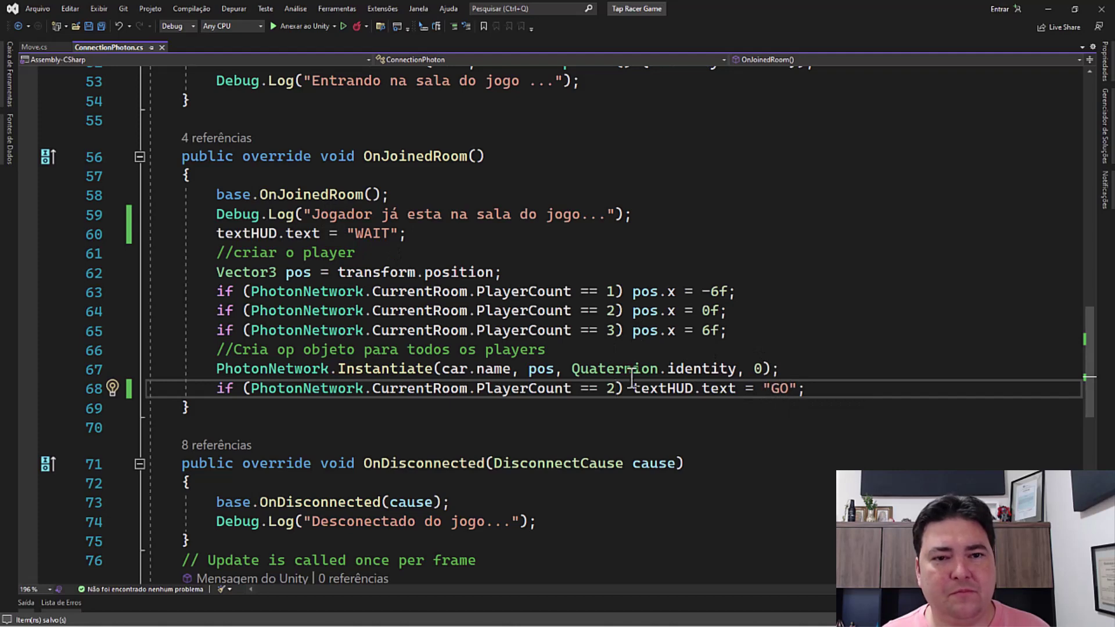
{"action": "left_click", "coordinate": [32, 47]}
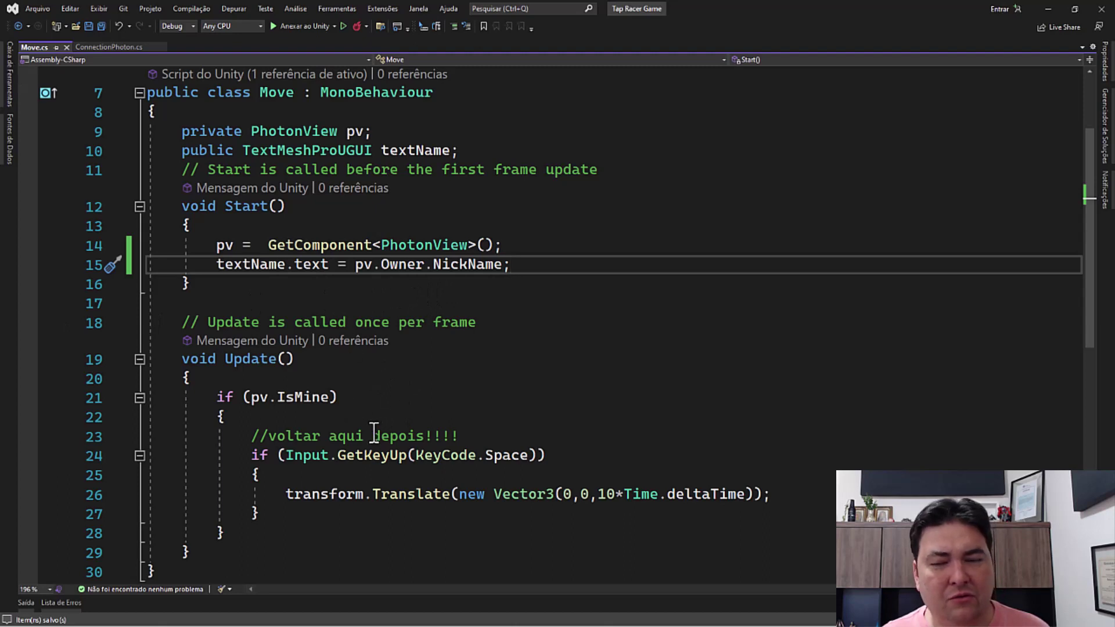
Add && PhotonNetwork.CurrentRoom.PlayerCount >= 2 to the Space-key condition on line 24 and save
{"action": "left_click", "coordinate": [356, 416]}
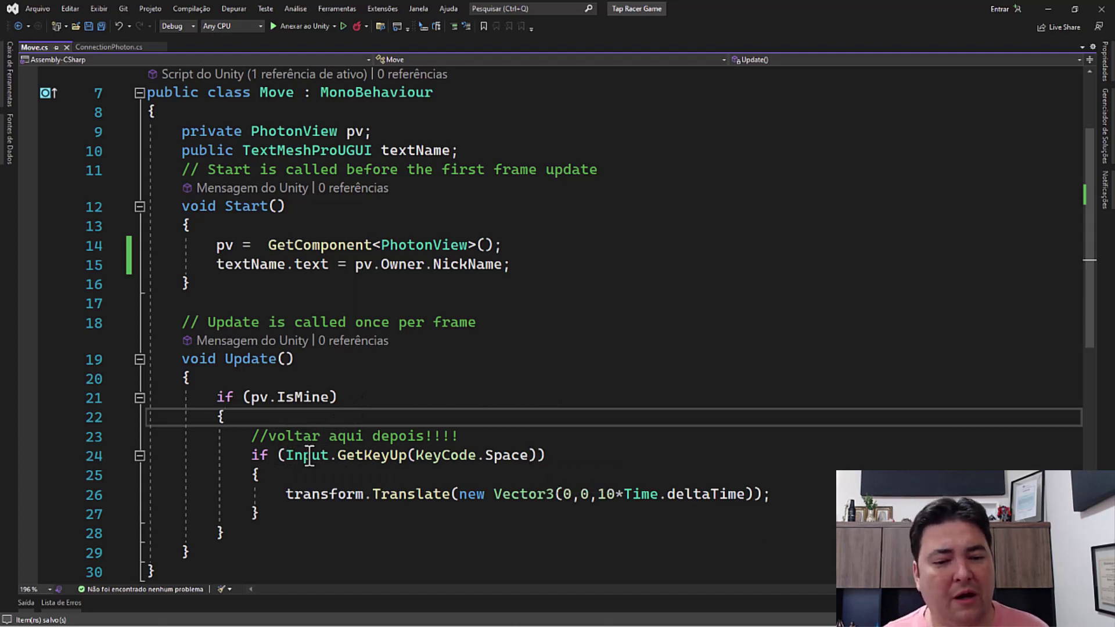
{"action": "left_click", "coordinate": [536, 454]}
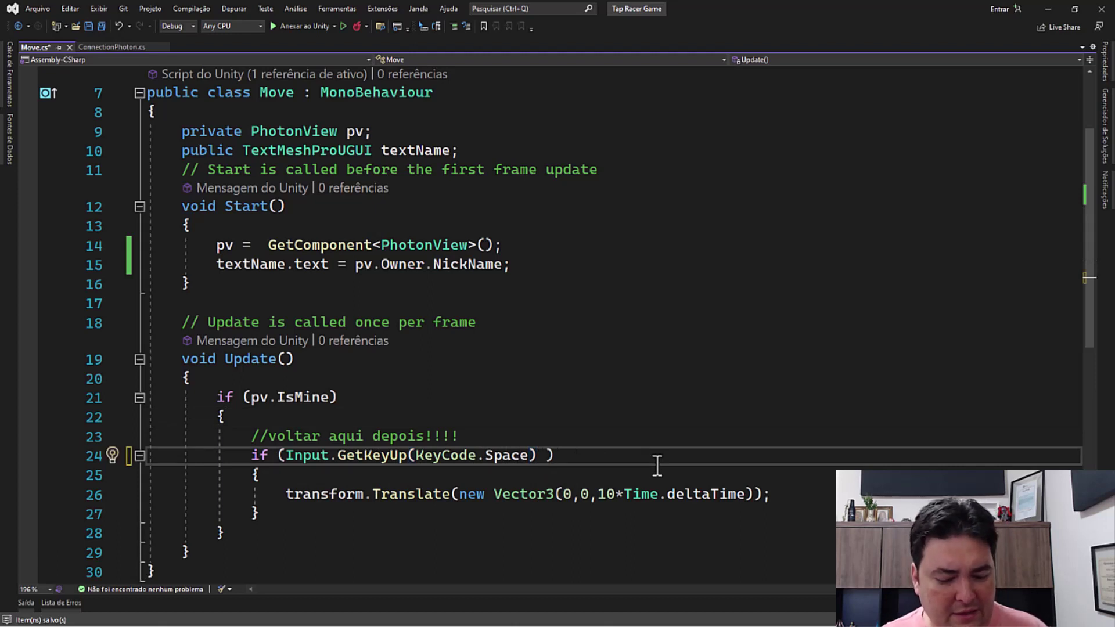
{"action": "type", "text": "&& "}
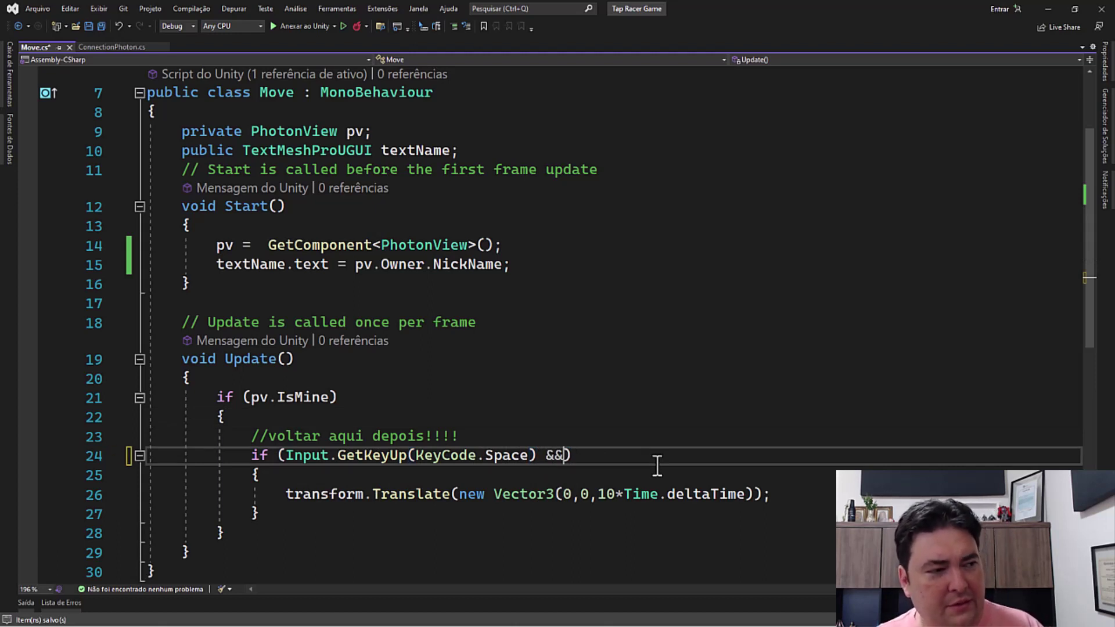
{"action": "type", "text": "Photon"}
{"action": "key", "text": "Escape"}
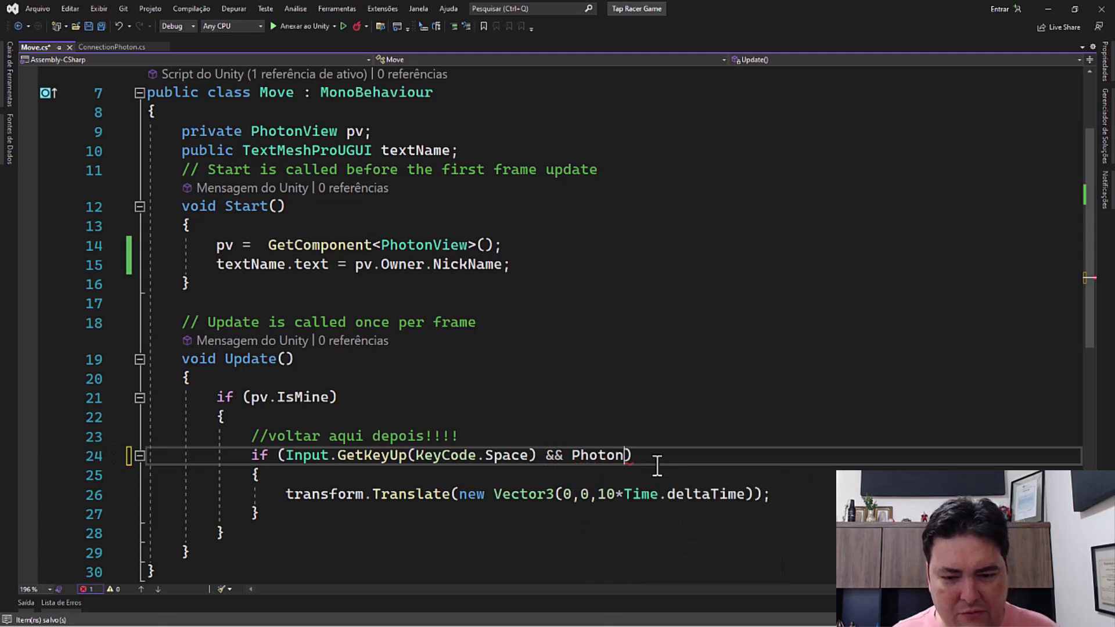
{"action": "type", "text": "N"}
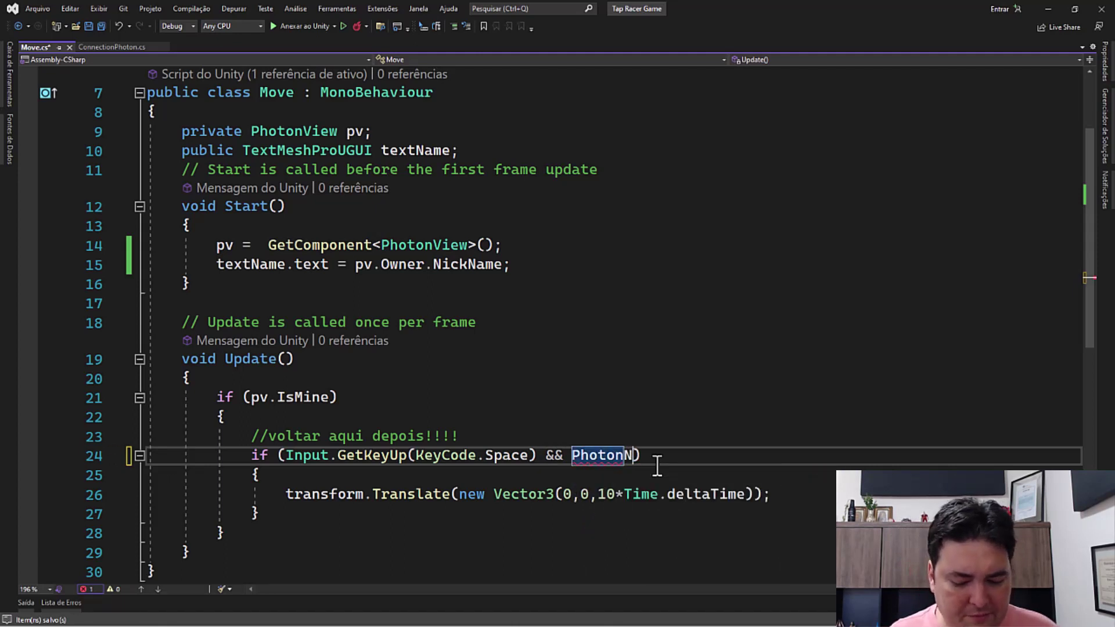
{"action": "type", "text": "etwor"}
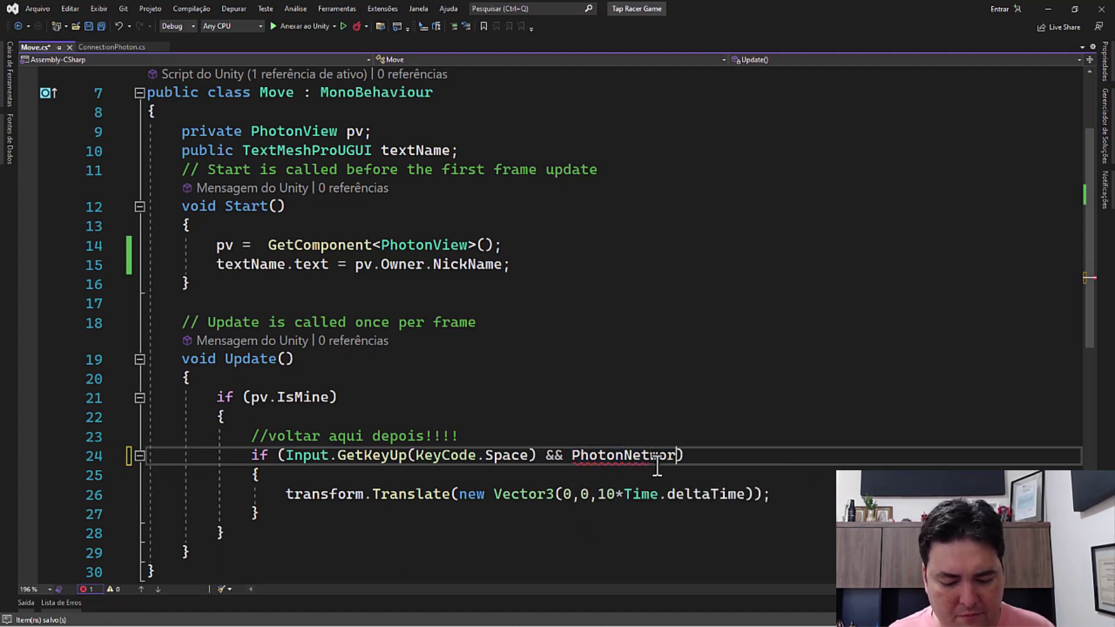
{"action": "type", "text": "k."}
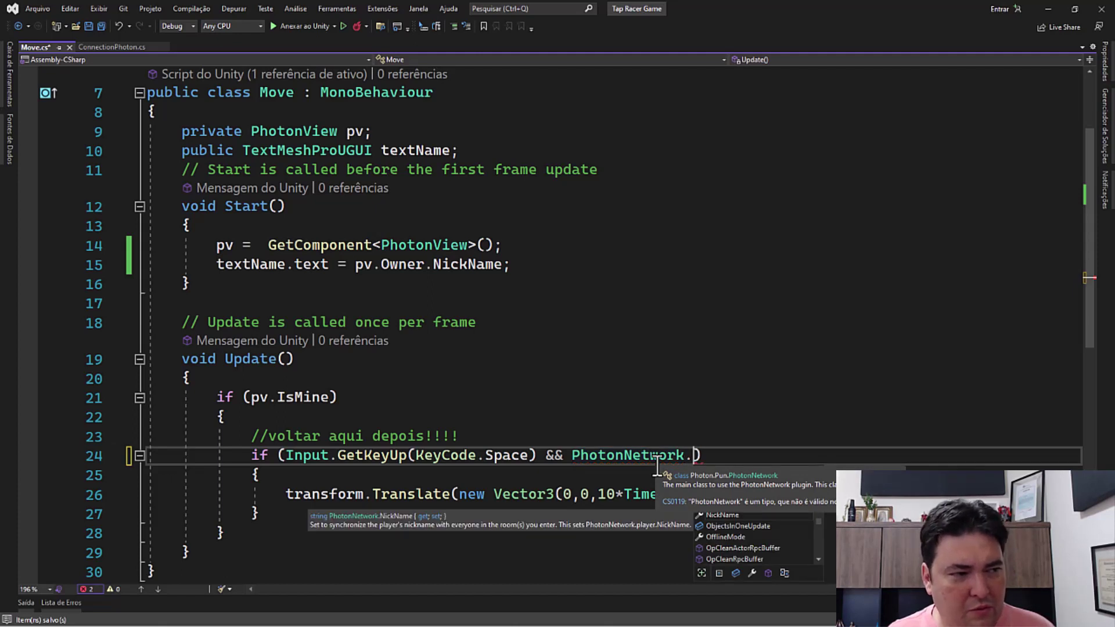
{"action": "type", "text": "Curr"}
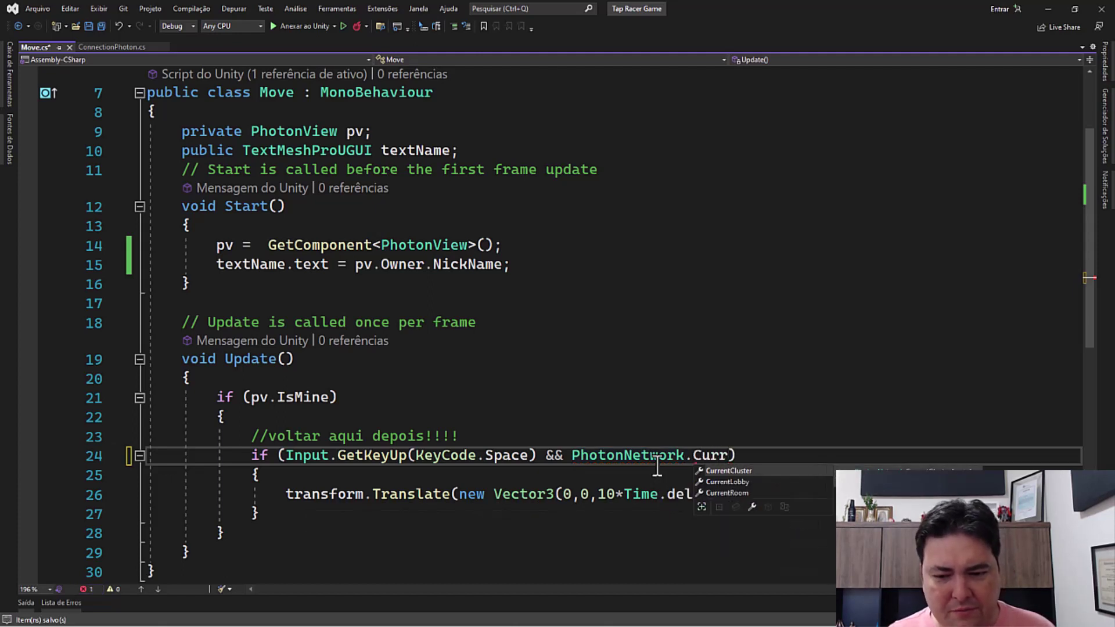
{"action": "key", "text": "Tab"}
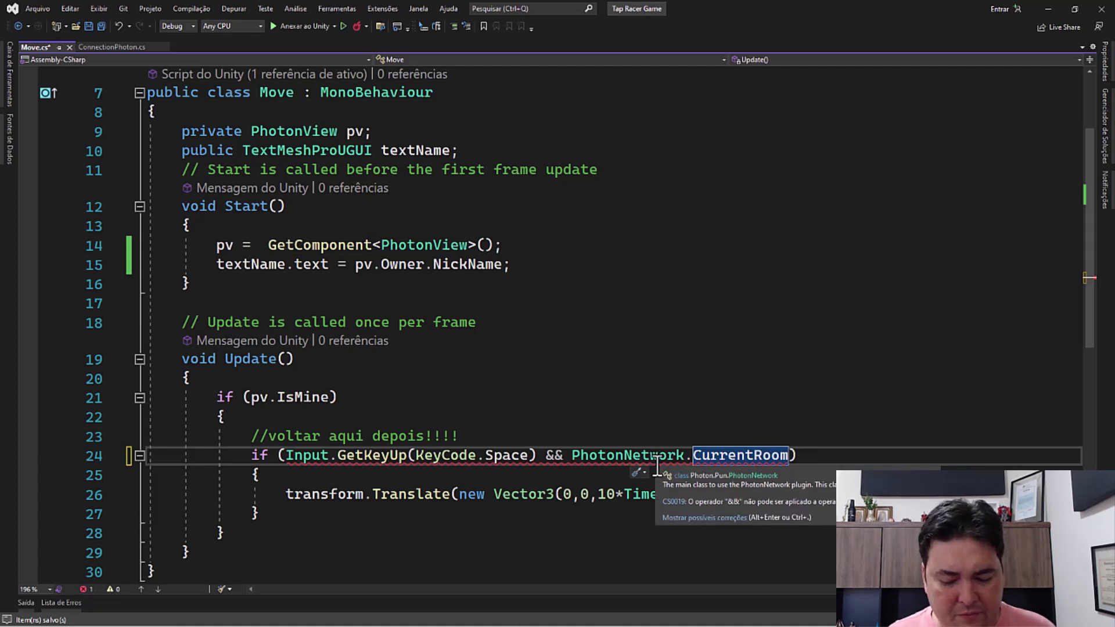
{"action": "type", "text": ".play"}
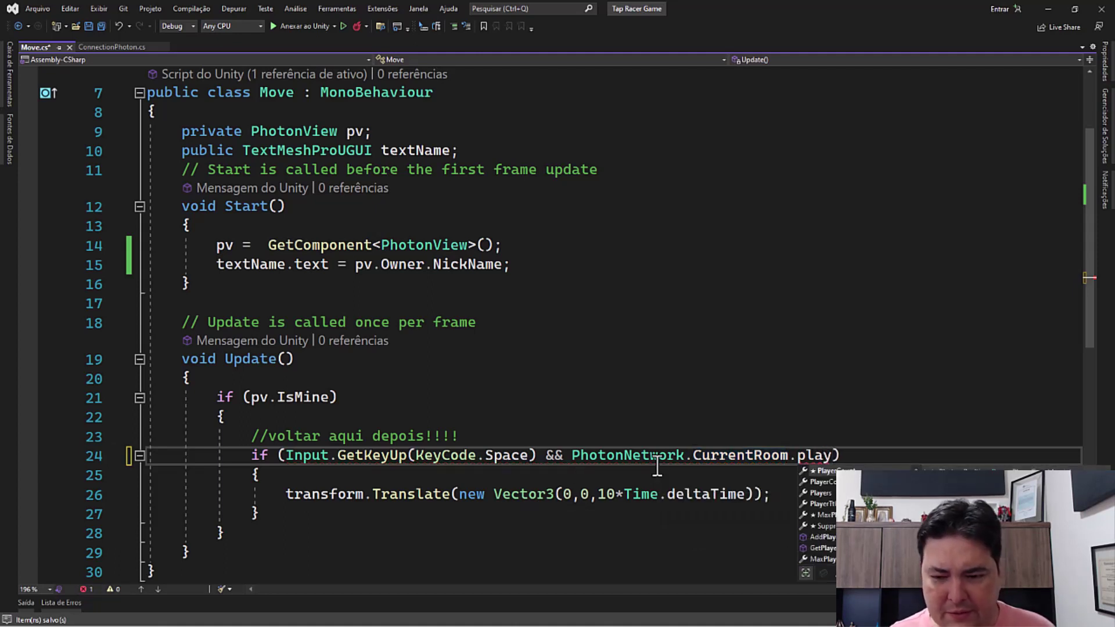
{"action": "key", "text": "Tab"}
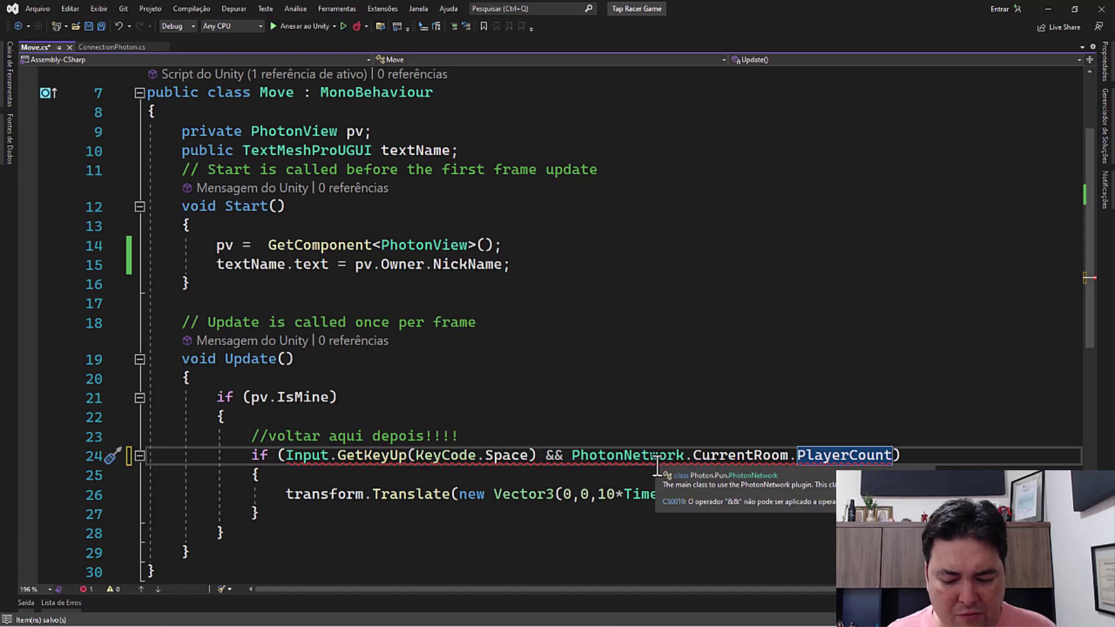
{"action": "type", "text": ">"}
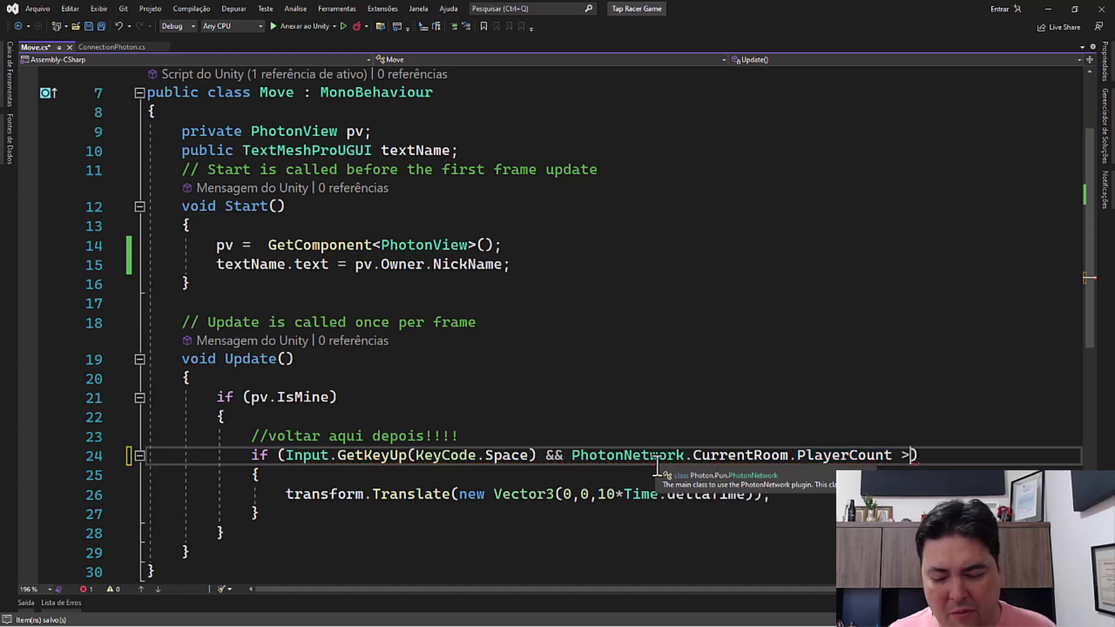
{"action": "type", "text": "=2"}
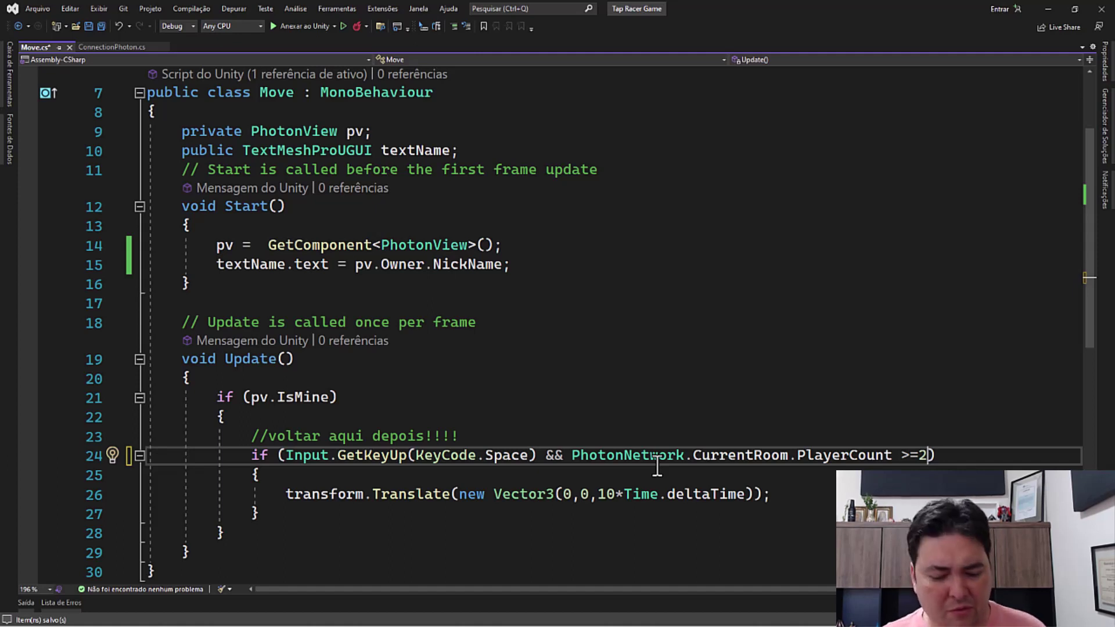
{"action": "key", "text": "ctrl+s"}
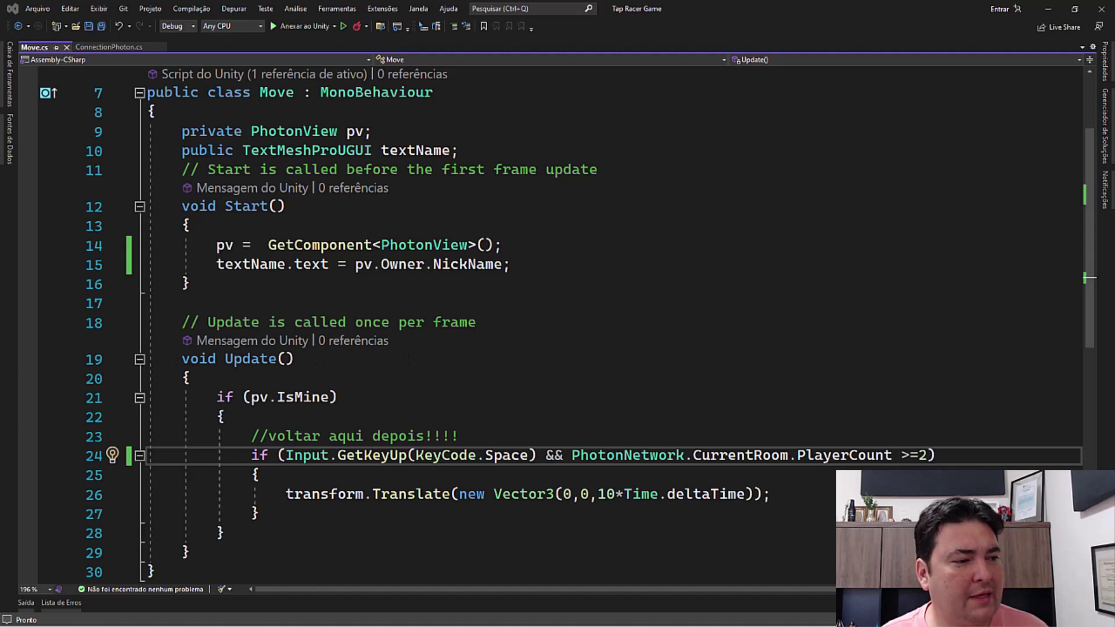
{"action": "key", "text": "alt+Tab"}
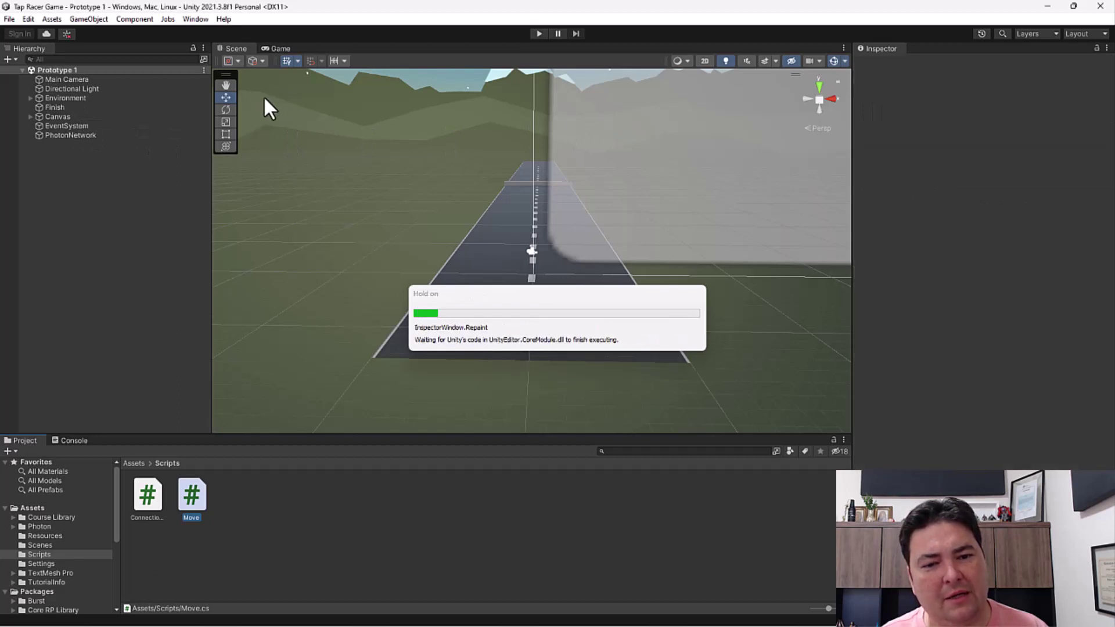
Build and run the game, then join in the build as player asd
{"action": "left_click", "coordinate": [9, 20]}
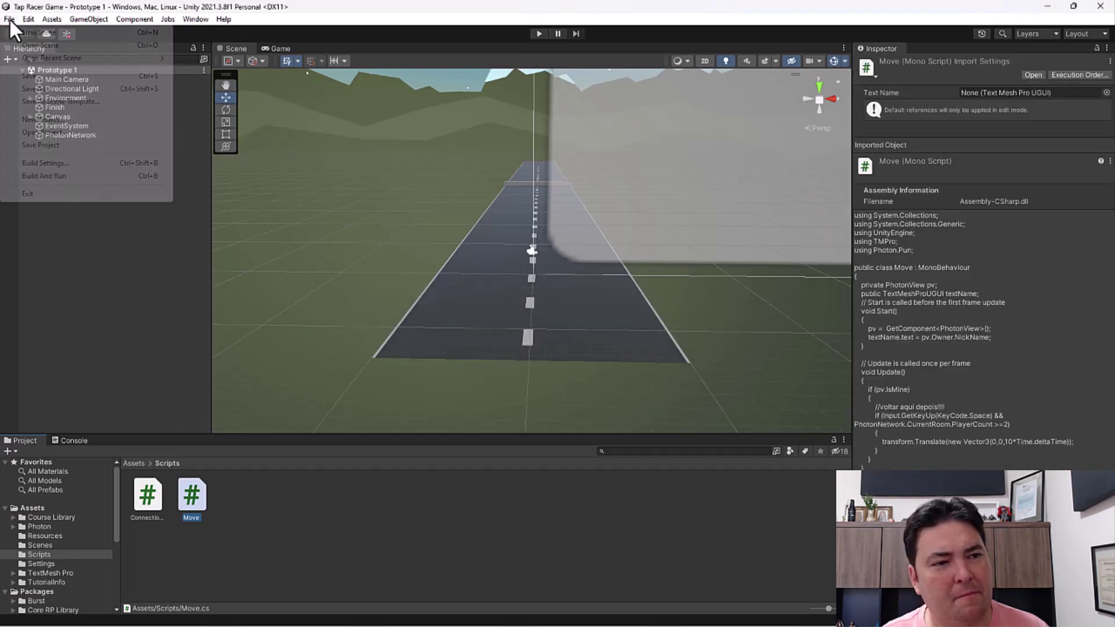
{"action": "left_click", "coordinate": [37, 176]}
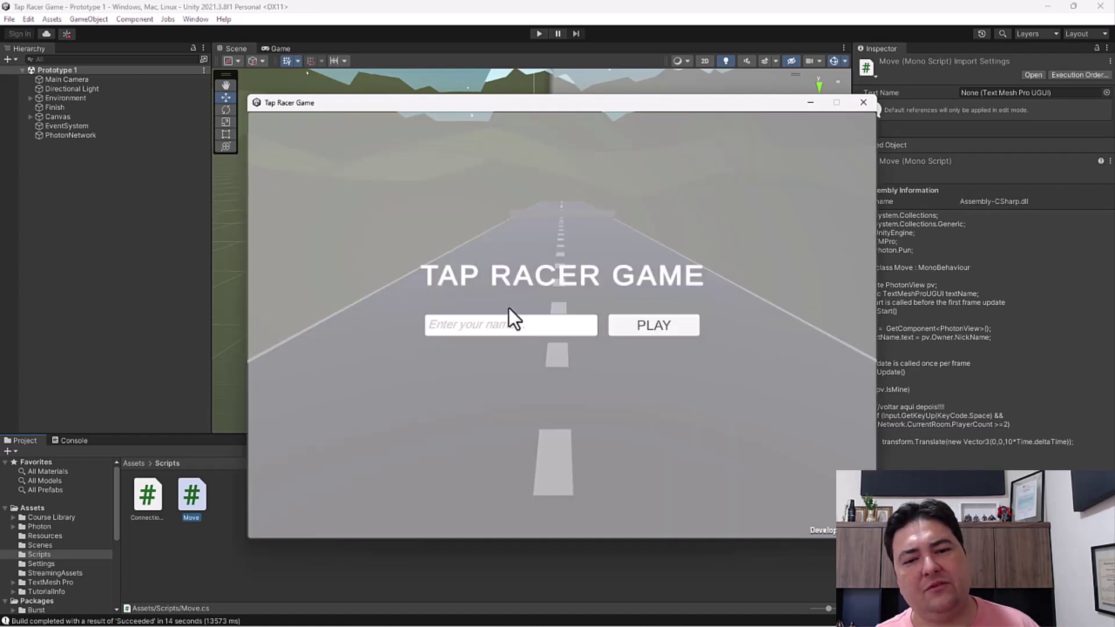
{"action": "left_click", "coordinate": [511, 325]}
{"action": "type", "text": "asd"}
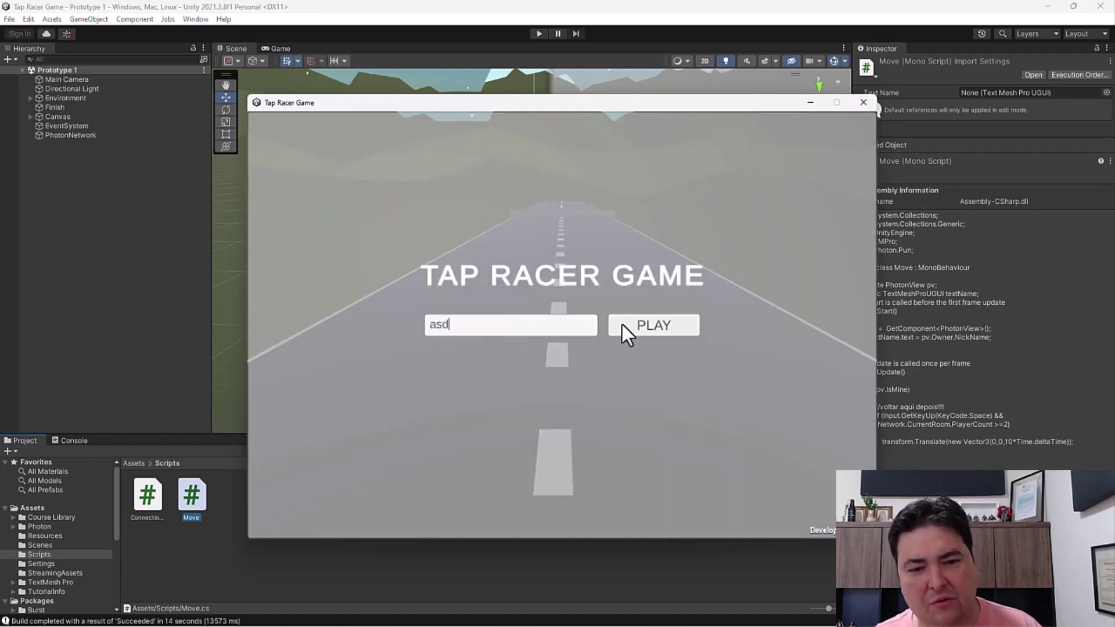
{"action": "left_click", "coordinate": [646, 323]}
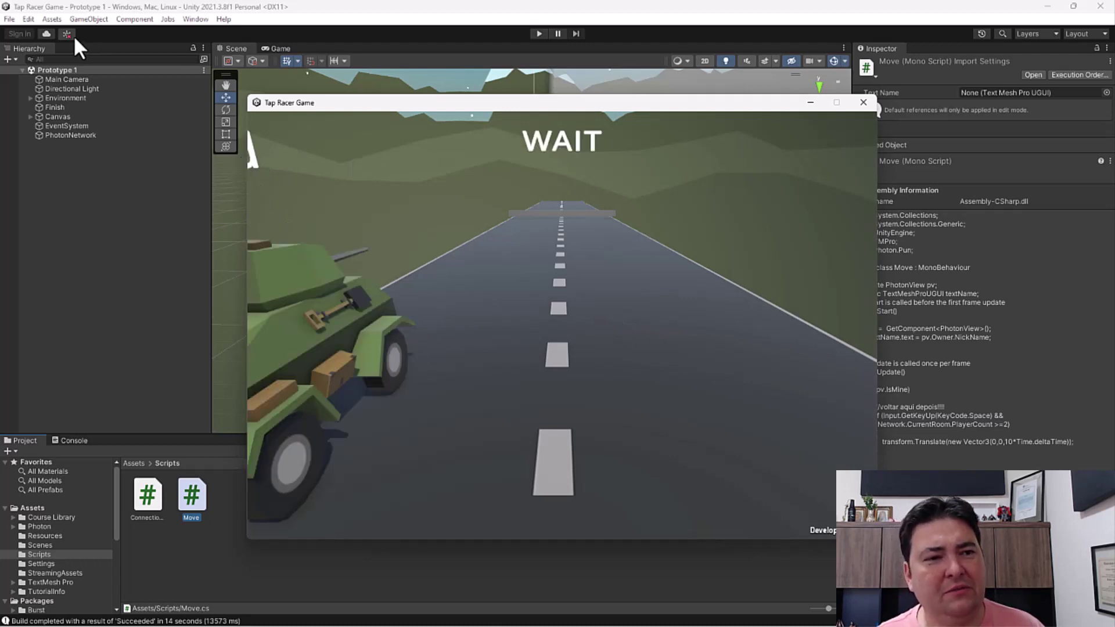
Enter play mode in the editor, join as second player qwe, and drive the car with Space
{"action": "left_click", "coordinate": [369, 3]}
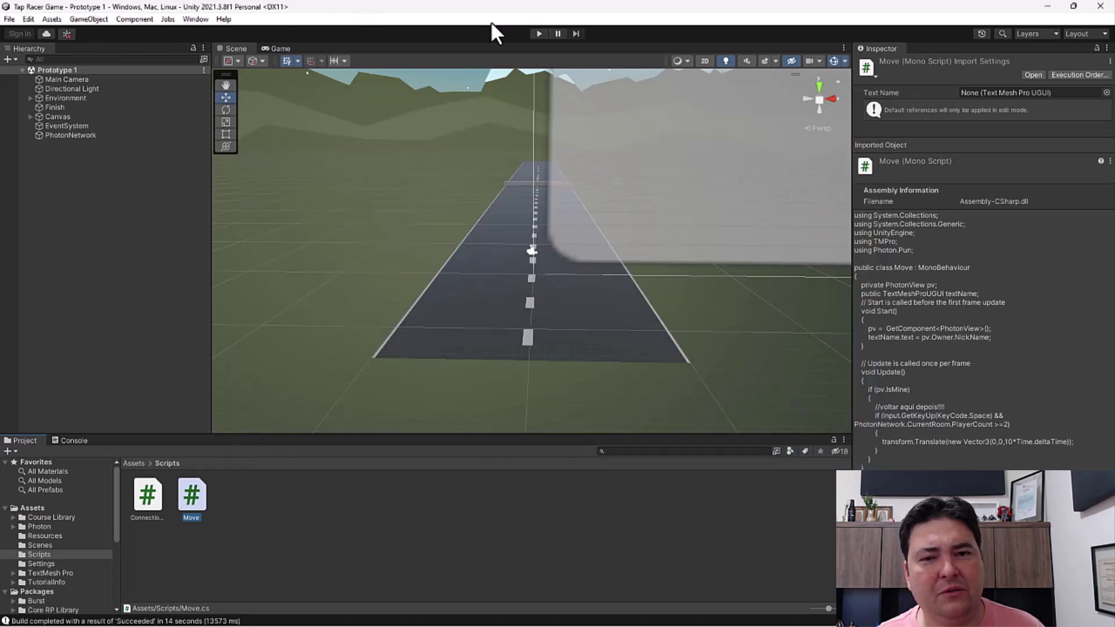
{"action": "left_click", "coordinate": [538, 33]}
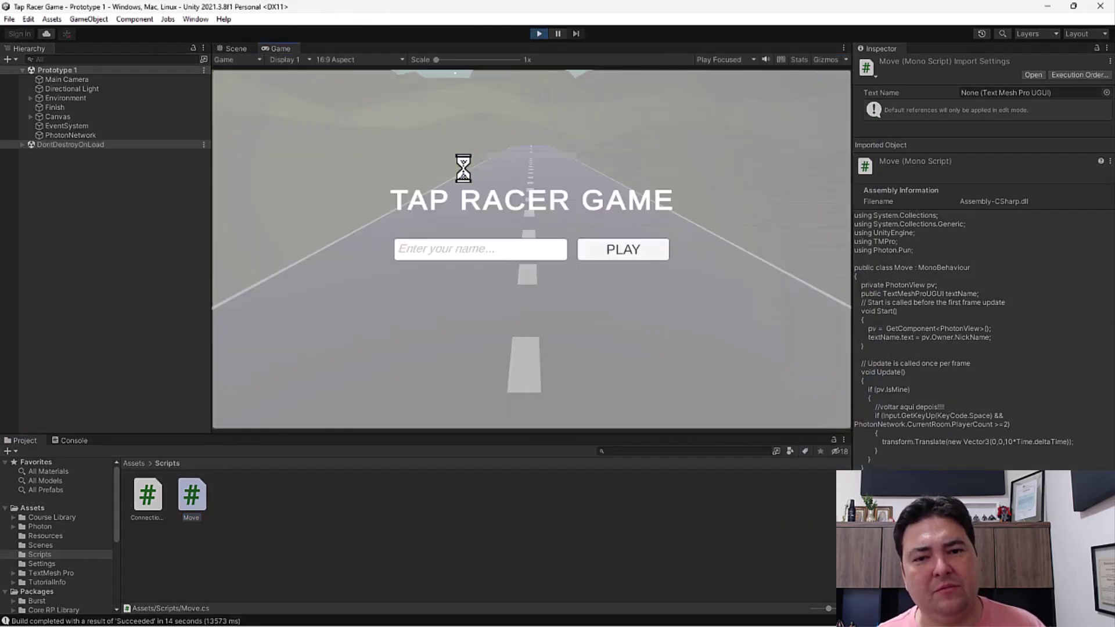
{"action": "left_click", "coordinate": [458, 248]}
{"action": "type", "text": "qwe"}
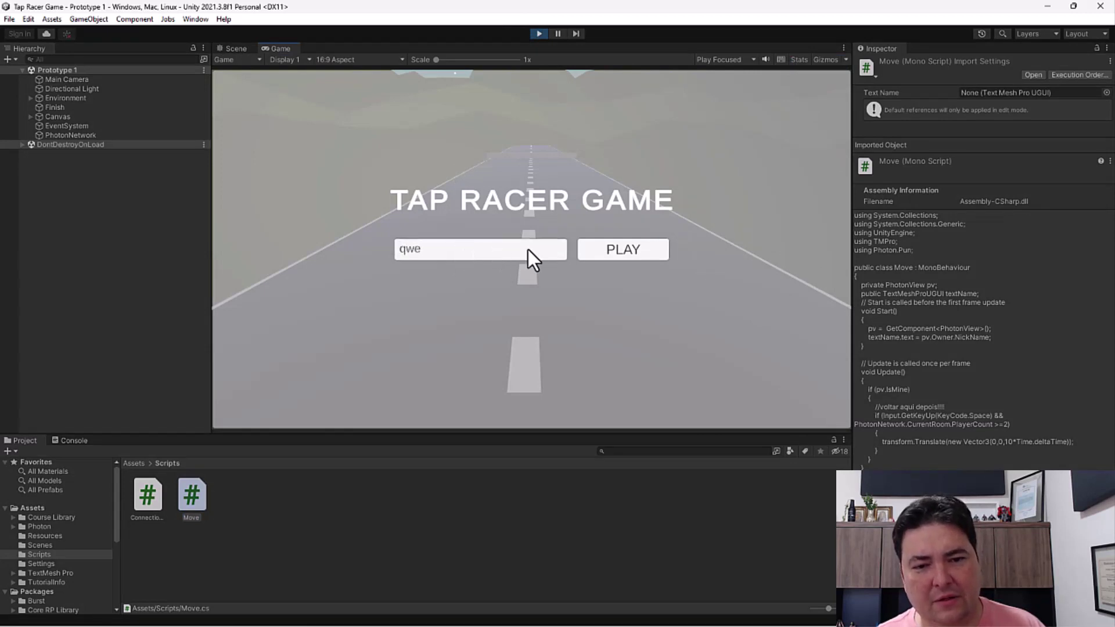
{"action": "left_click", "coordinate": [607, 251]}
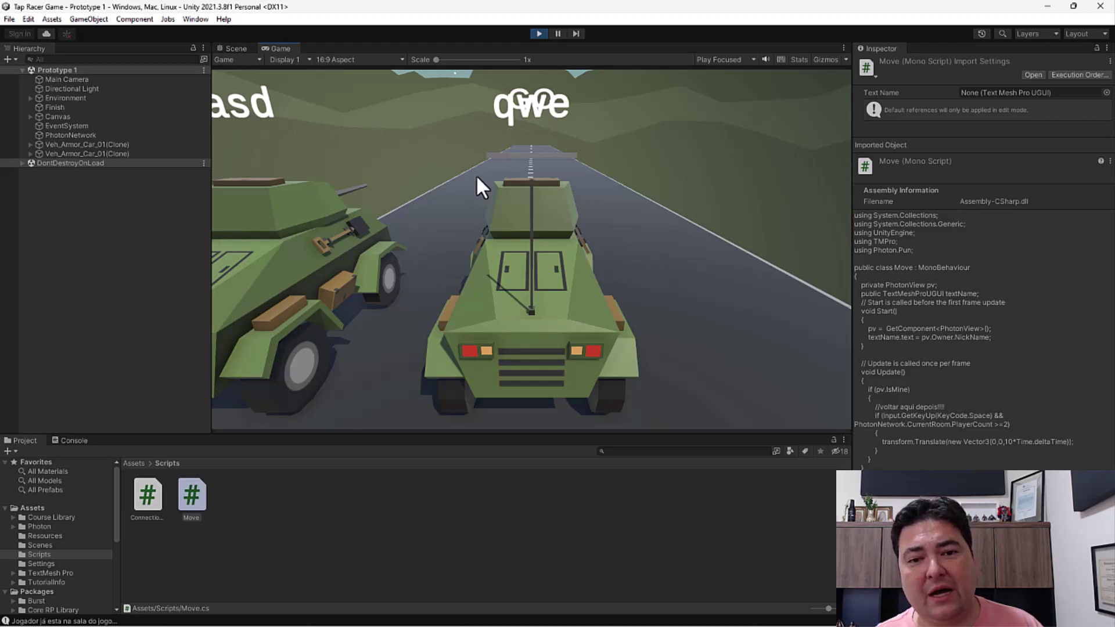
{"action": "key", "text": "space"}
{"action": "key", "text": "space"}
{"action": "key", "text": "space"}
{"action": "key", "text": "space"}
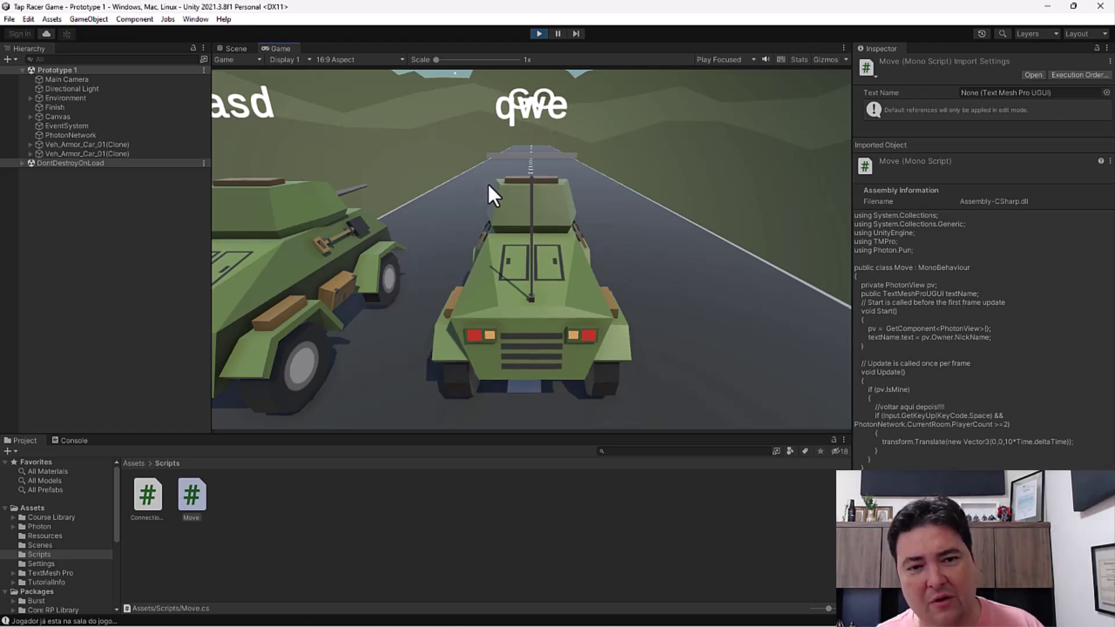
{"action": "key", "text": "space"}
{"action": "key", "text": "space"}
{"action": "key", "text": "space"}
{"action": "key", "text": "space"}
{"action": "key", "text": "space"}
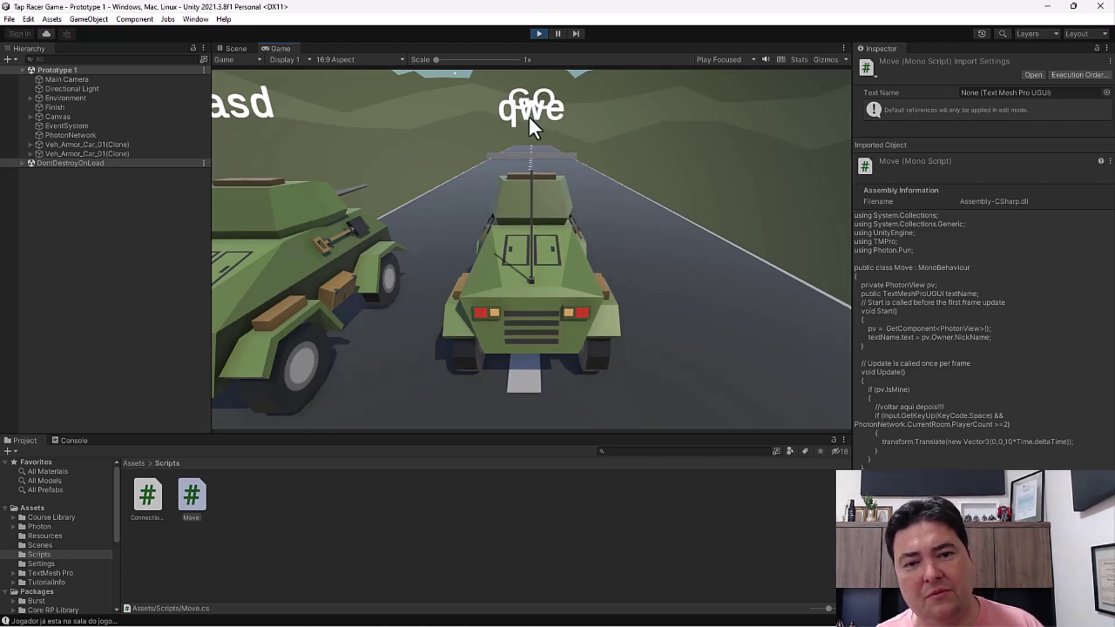
{"action": "key", "text": "space"}
{"action": "key", "text": "space"}
{"action": "key", "text": "space"}
{"action": "key", "text": "space"}
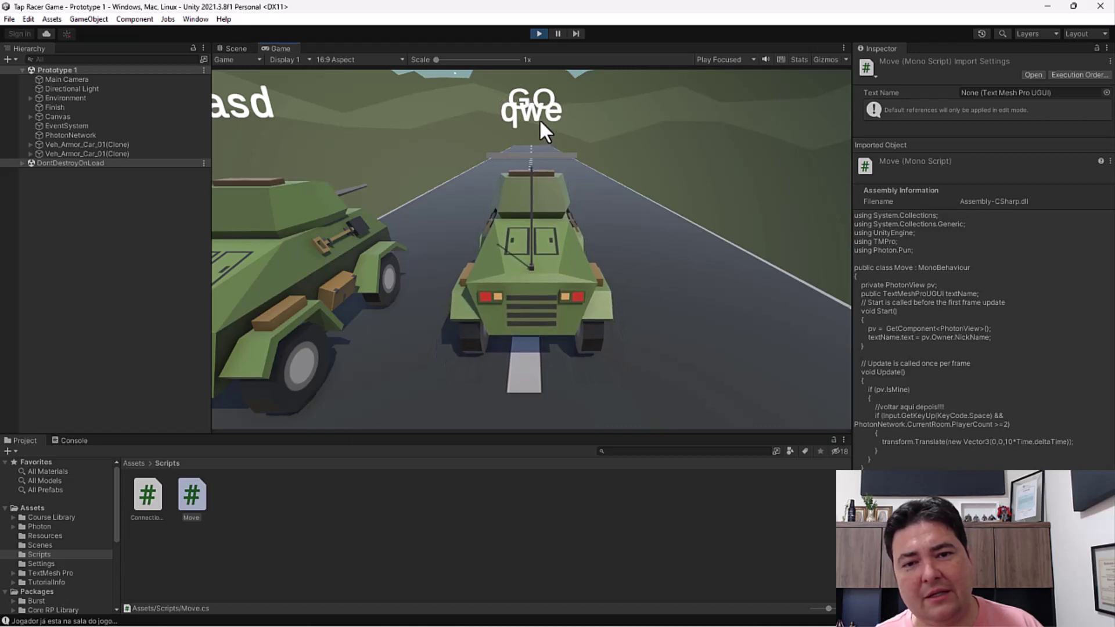
{"action": "key", "text": "space"}
{"action": "key", "text": "space"}
{"action": "key", "text": "space"}
{"action": "key", "text": "space"}
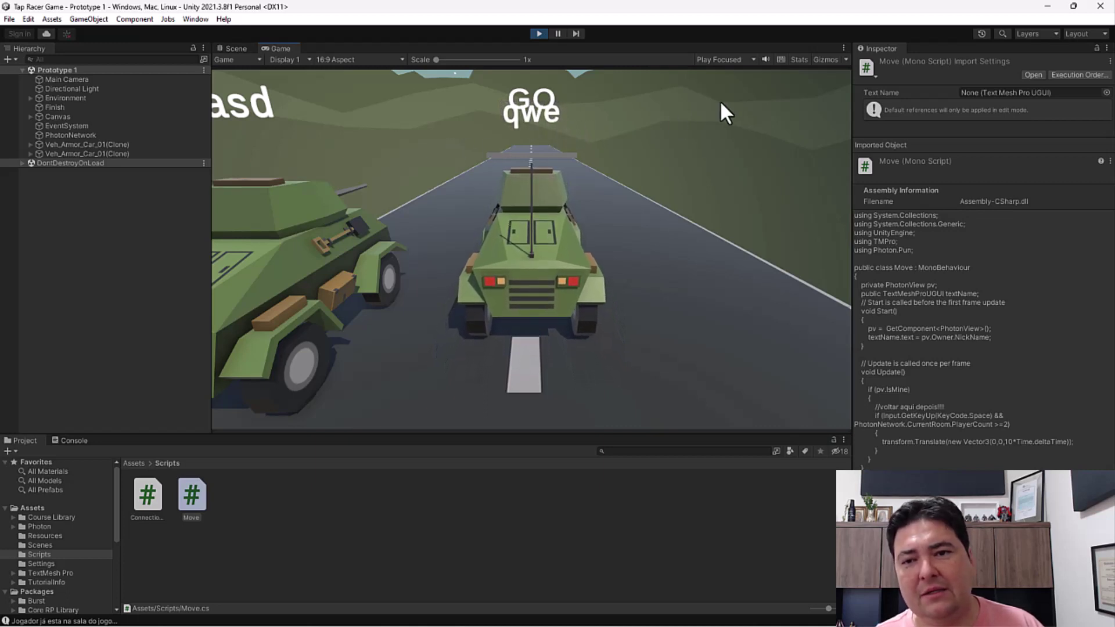
{"action": "key", "text": "space"}
{"action": "key", "text": "space"}
{"action": "key", "text": "space"}
Close the built game window and stop the editor play session
{"action": "mouse_move", "coordinate": [558, 621]}
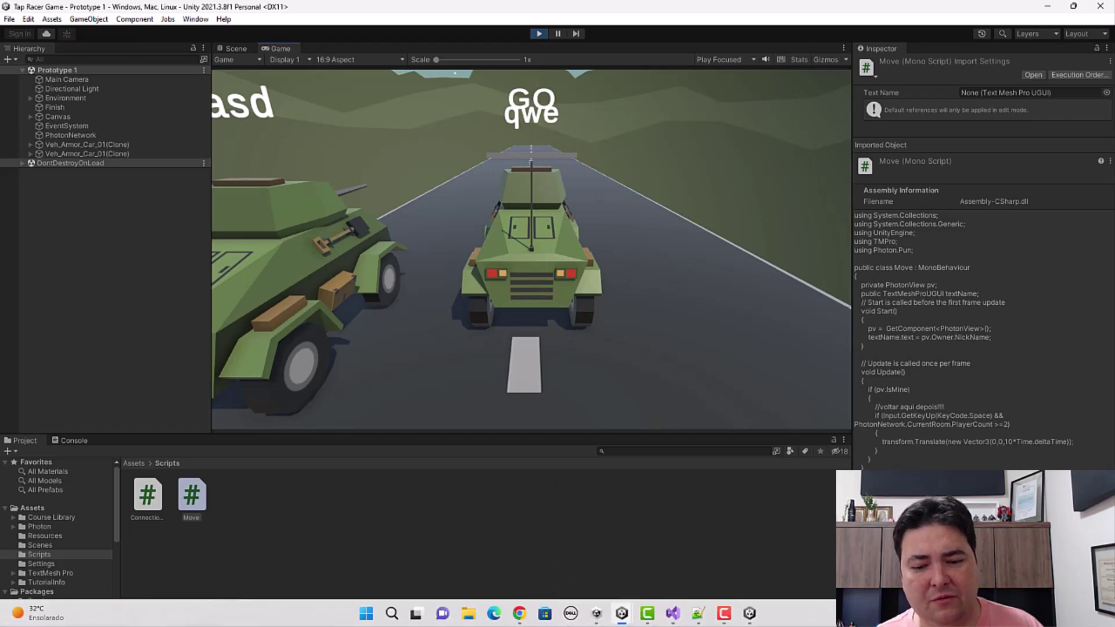
{"action": "left_click", "coordinate": [750, 613]}
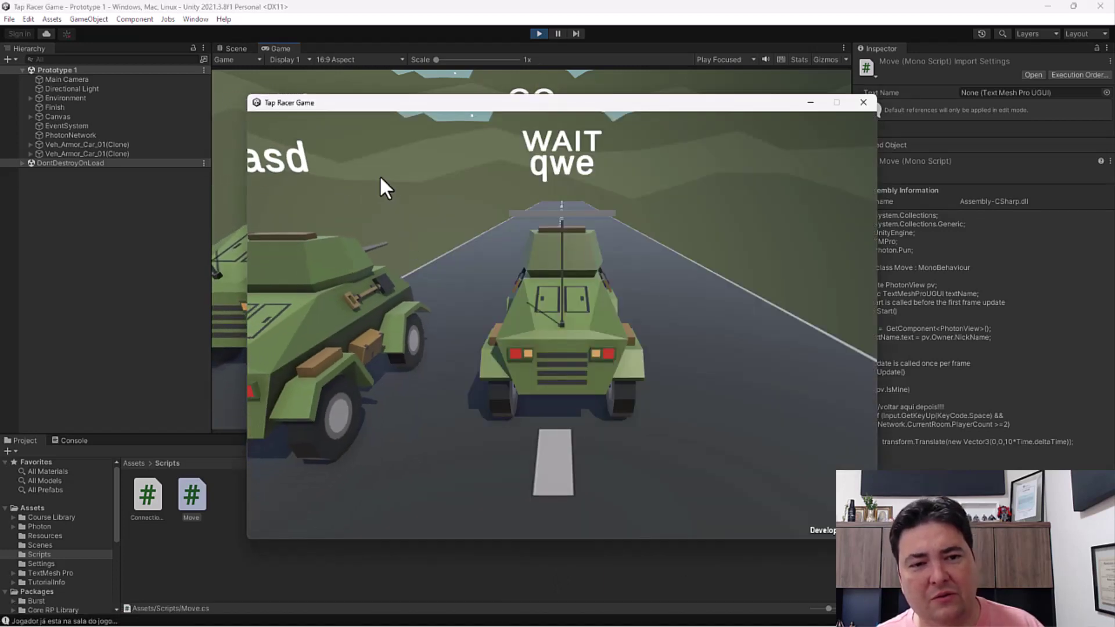
{"action": "left_click_drag", "start_coordinate": [362, 102], "coordinate": [579, 111]}
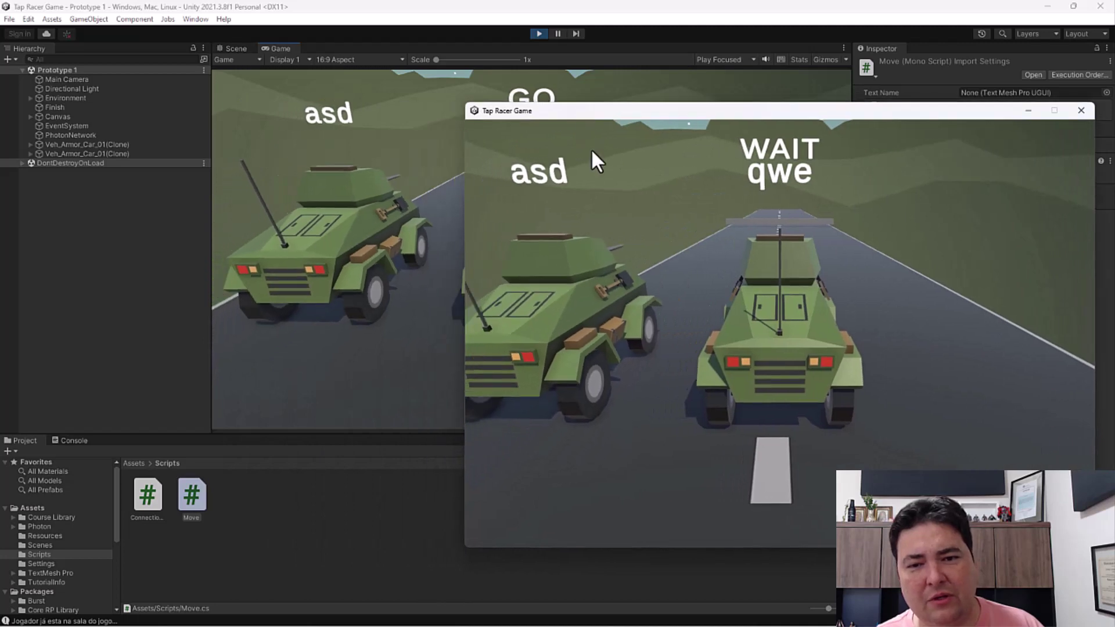
{"action": "left_click", "coordinate": [1081, 110]}
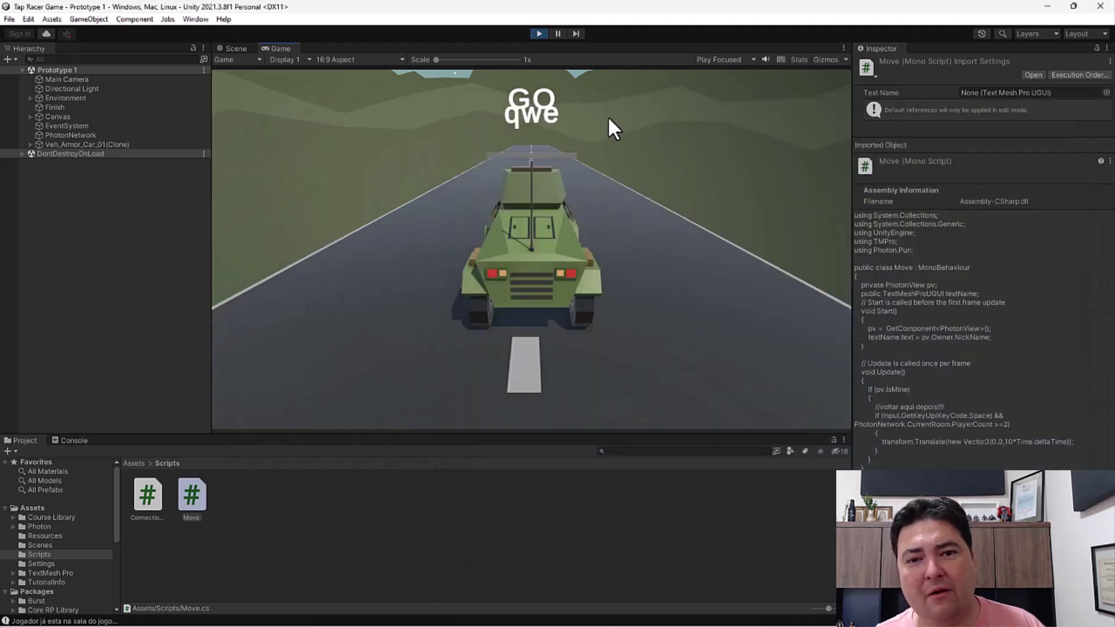
{"action": "left_click", "coordinate": [536, 34]}
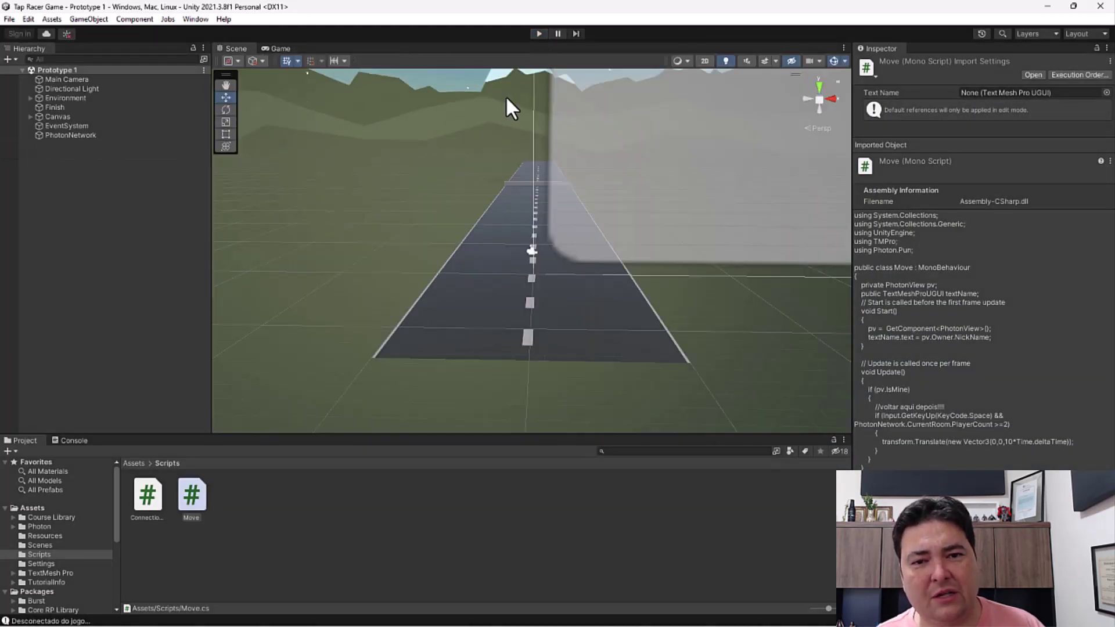
{"action": "left_click", "coordinate": [536, 35]}
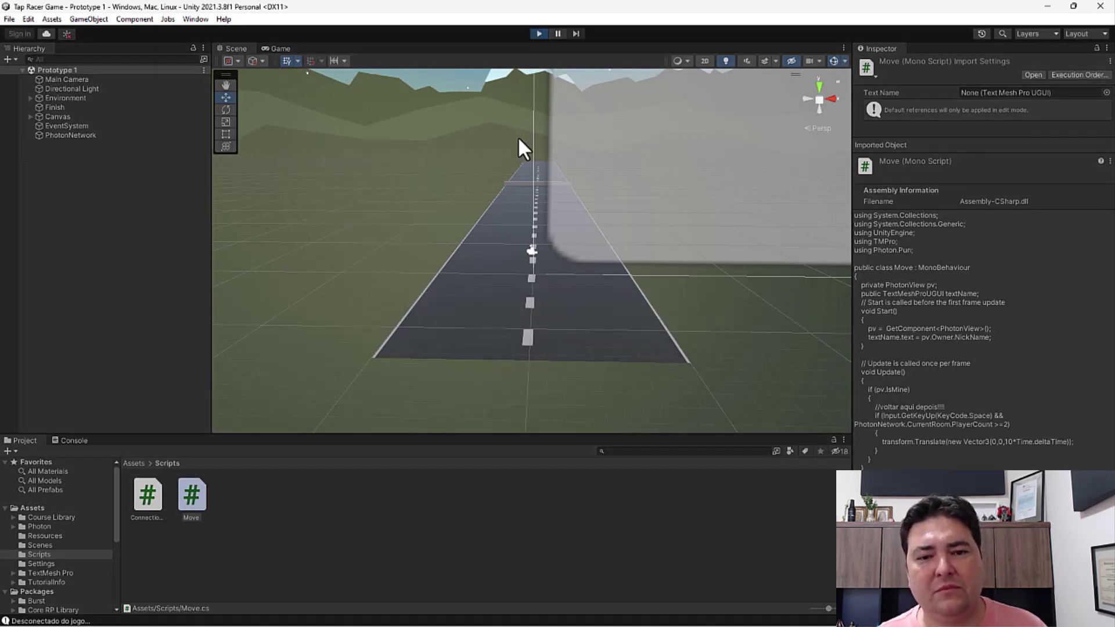
{"action": "left_click", "coordinate": [462, 256]}
{"action": "type", "text": "asd"}
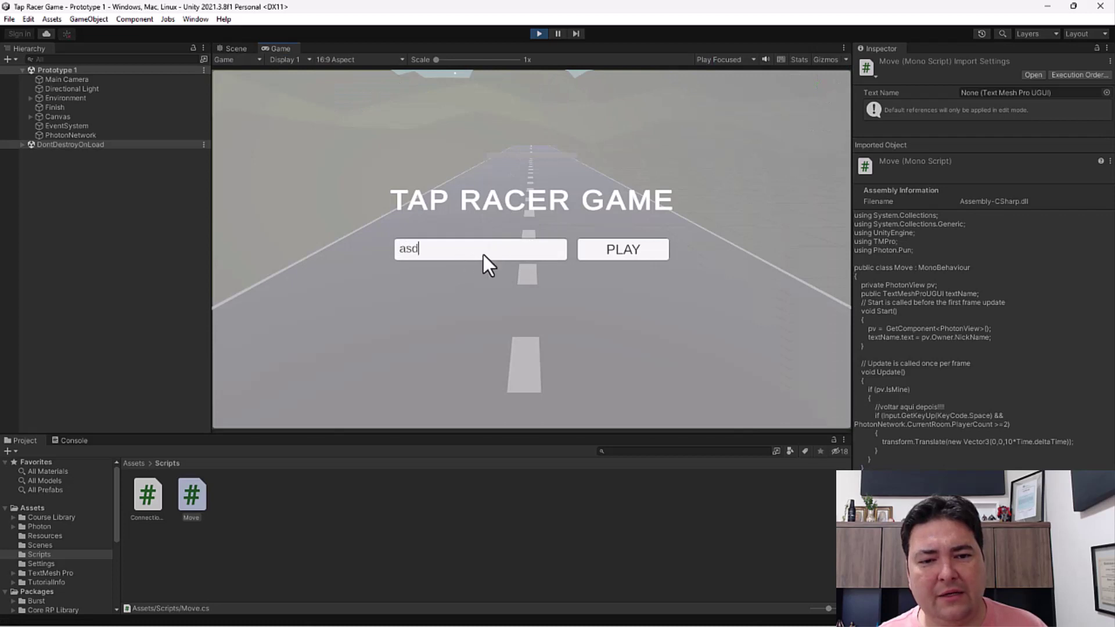
{"action": "left_click", "coordinate": [636, 249]}
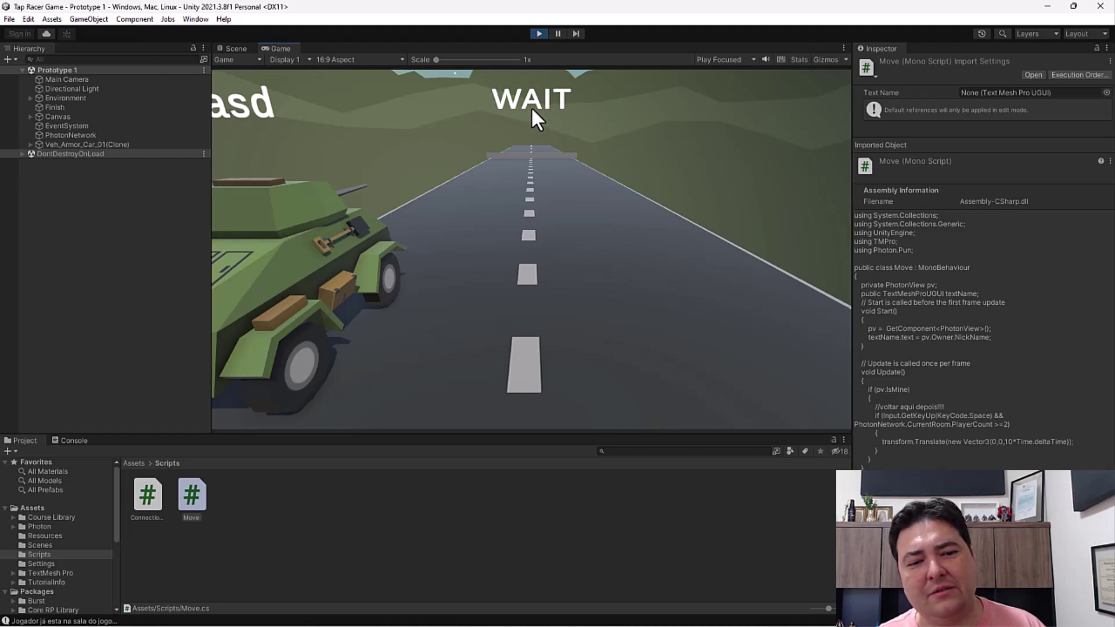
Stop play mode, anchor TextHUD to bottom-centre, and raise it to Pos Y 68
{"action": "left_click", "coordinate": [532, 33]}
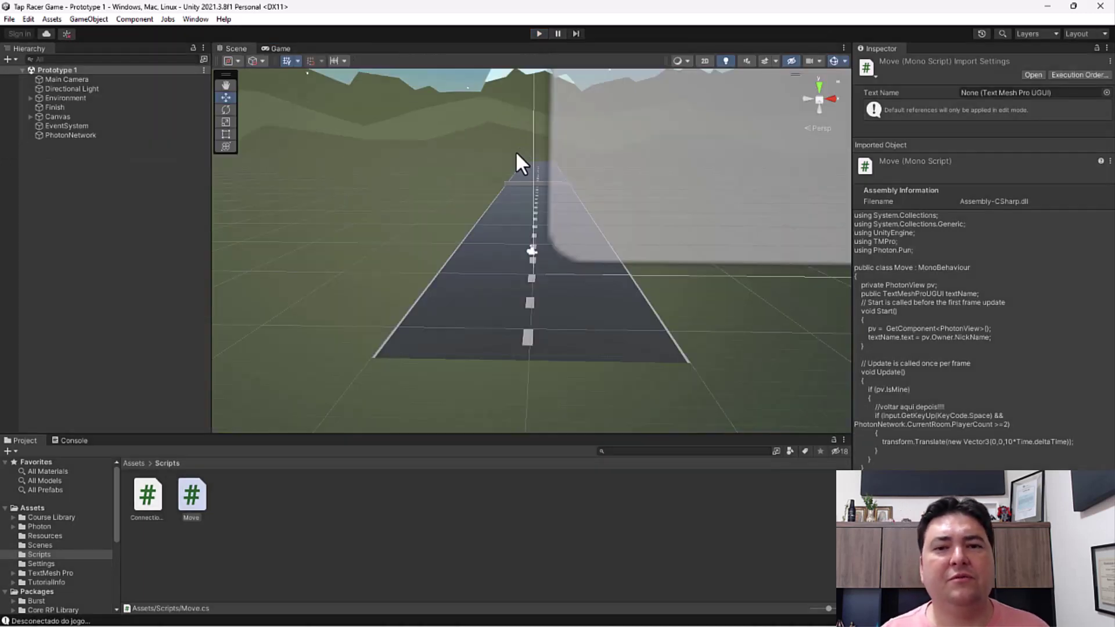
{"action": "double_click", "coordinate": [55, 116]}
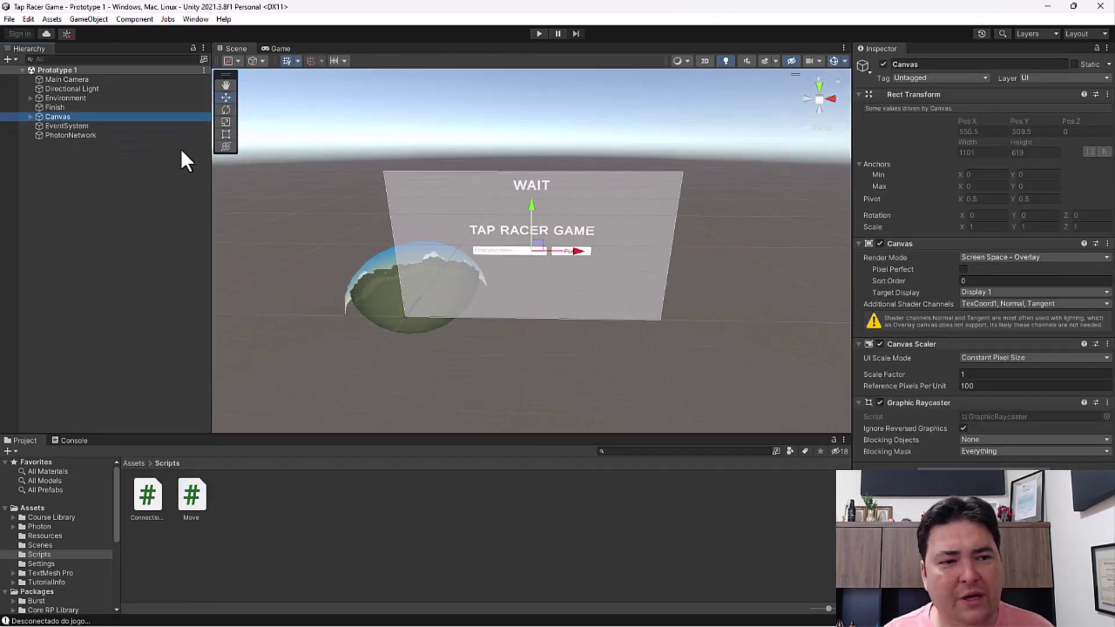
{"action": "left_click", "coordinate": [30, 116]}
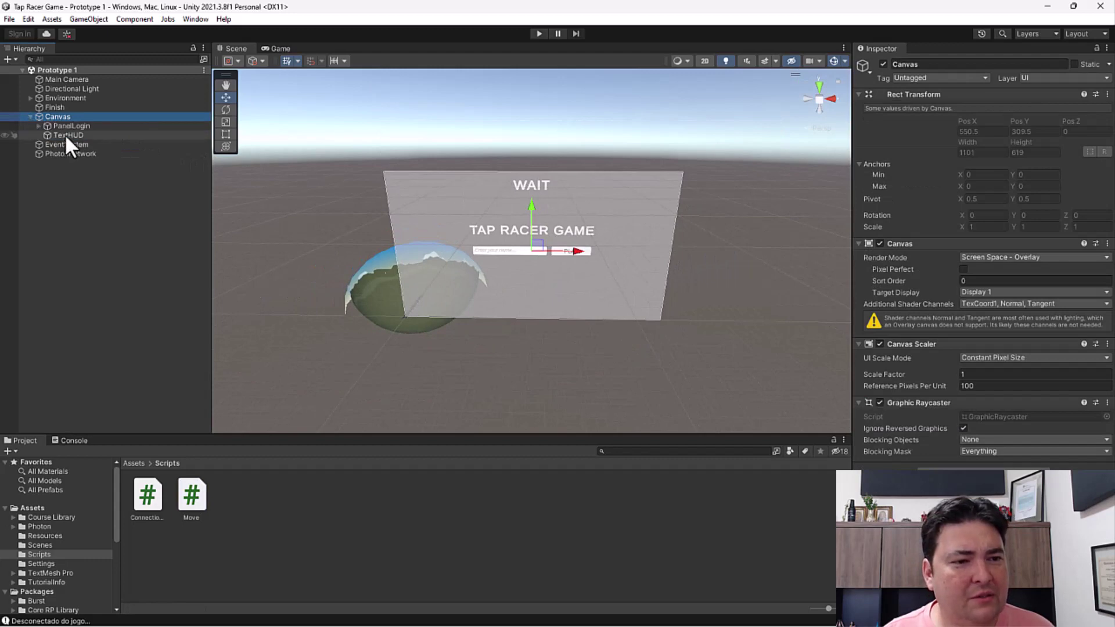
{"action": "left_click", "coordinate": [65, 134]}
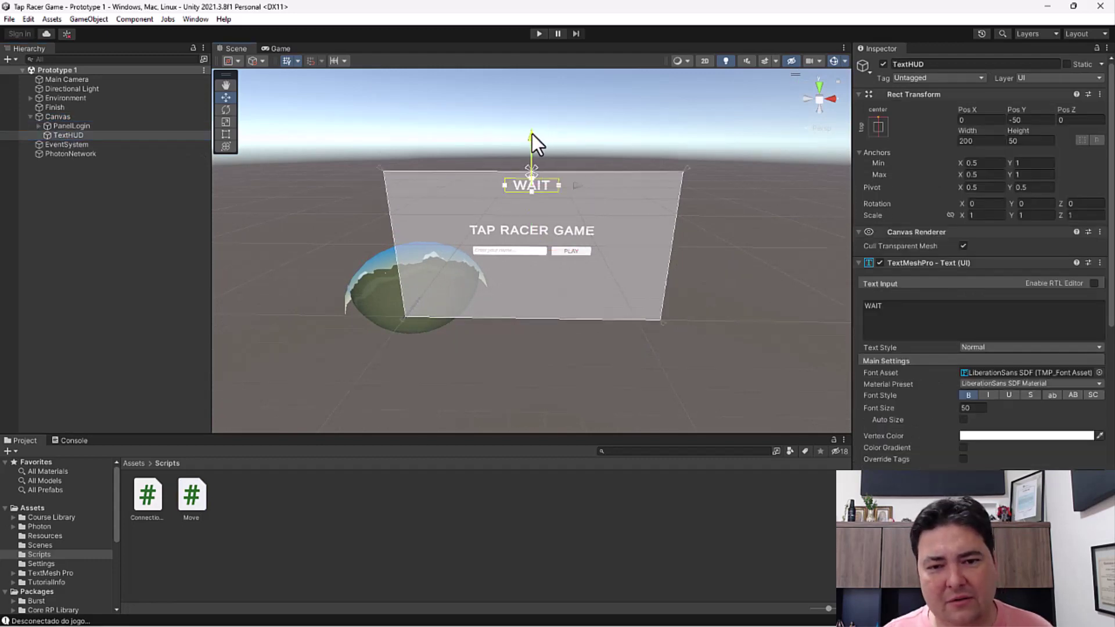
{"action": "left_click_drag", "start_coordinate": [532, 135], "coordinate": [531, 256]}
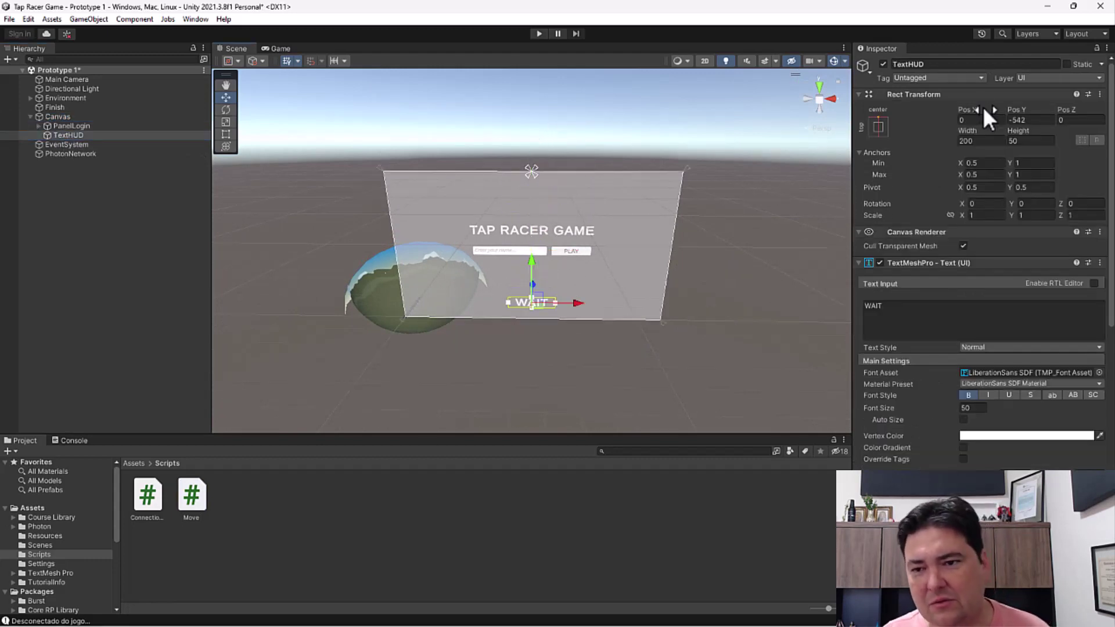
{"action": "left_click", "coordinate": [874, 126]}
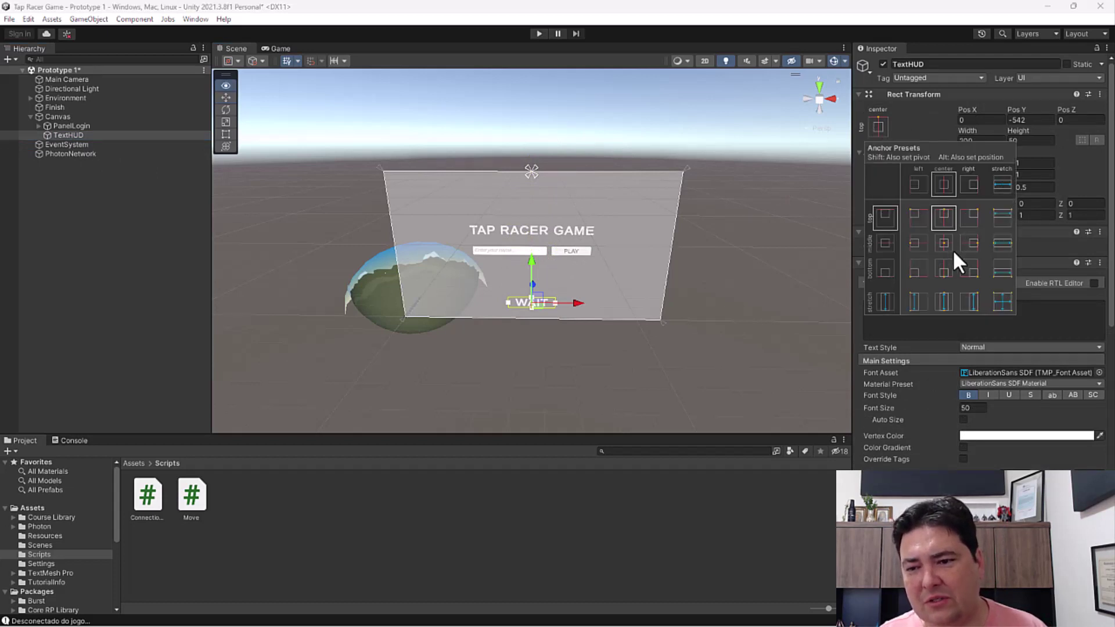
{"action": "left_click", "coordinate": [937, 267], "text": "alt"}
{"action": "left_click_drag", "start_coordinate": [532, 267], "coordinate": [534, 259]}
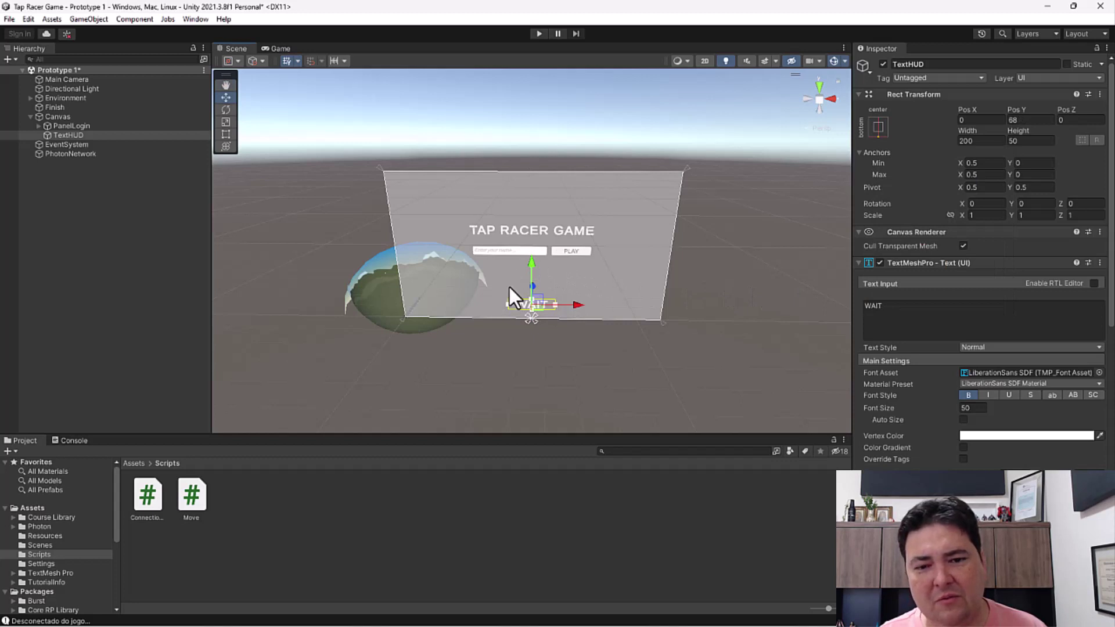
{"action": "left_click", "coordinate": [298, 298]}
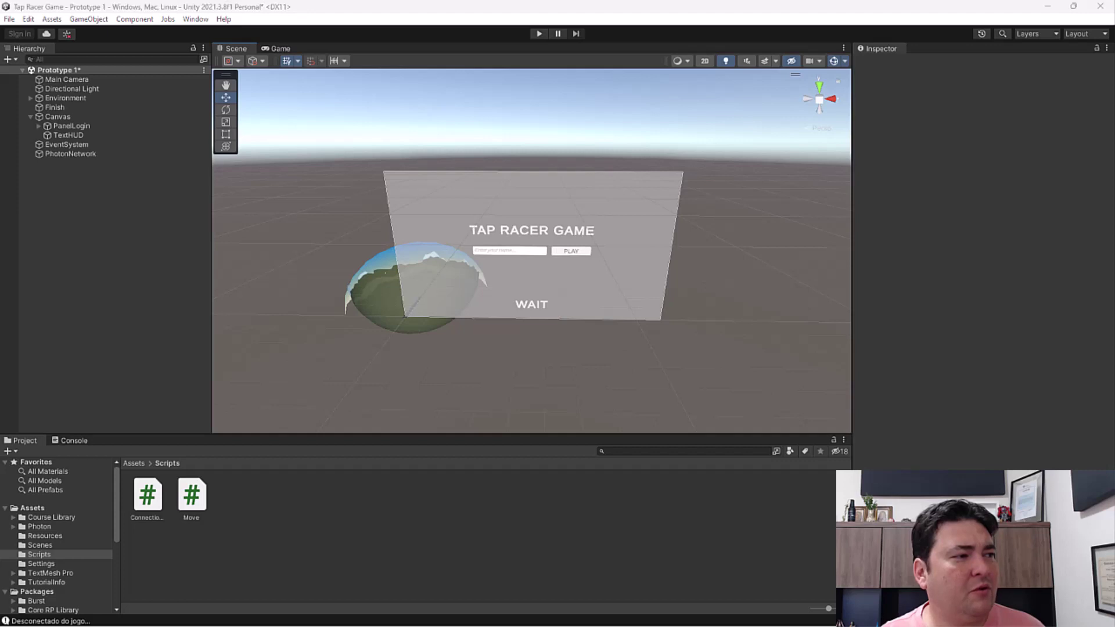
Create a new C# script named Finish in the Scripts folder
{"action": "right_click", "coordinate": [296, 524]}
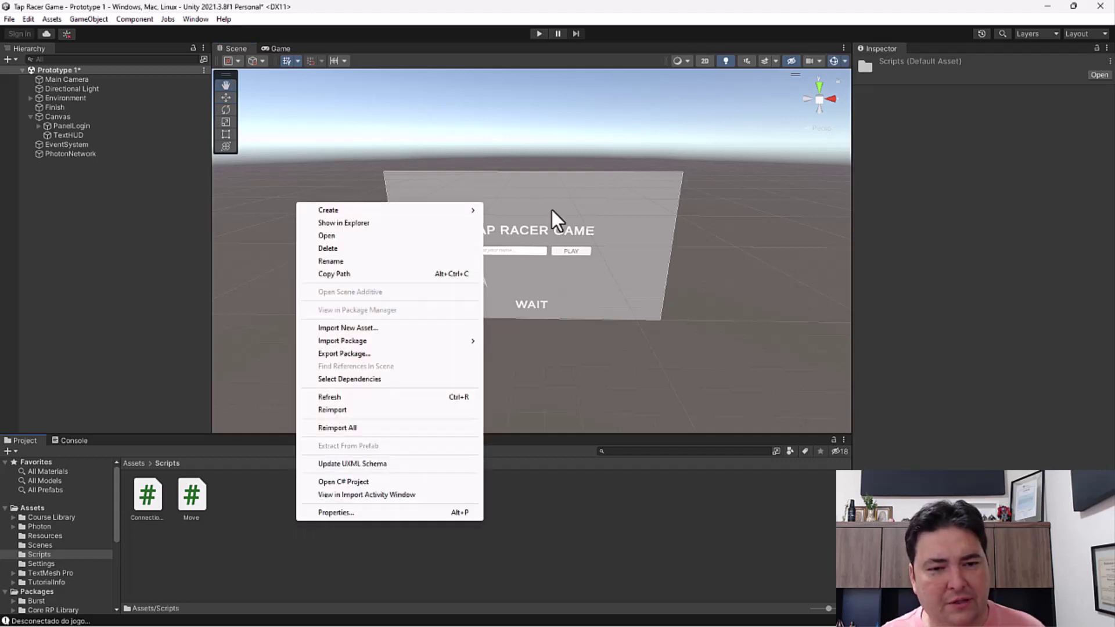
{"action": "mouse_move", "coordinate": [411, 213]}
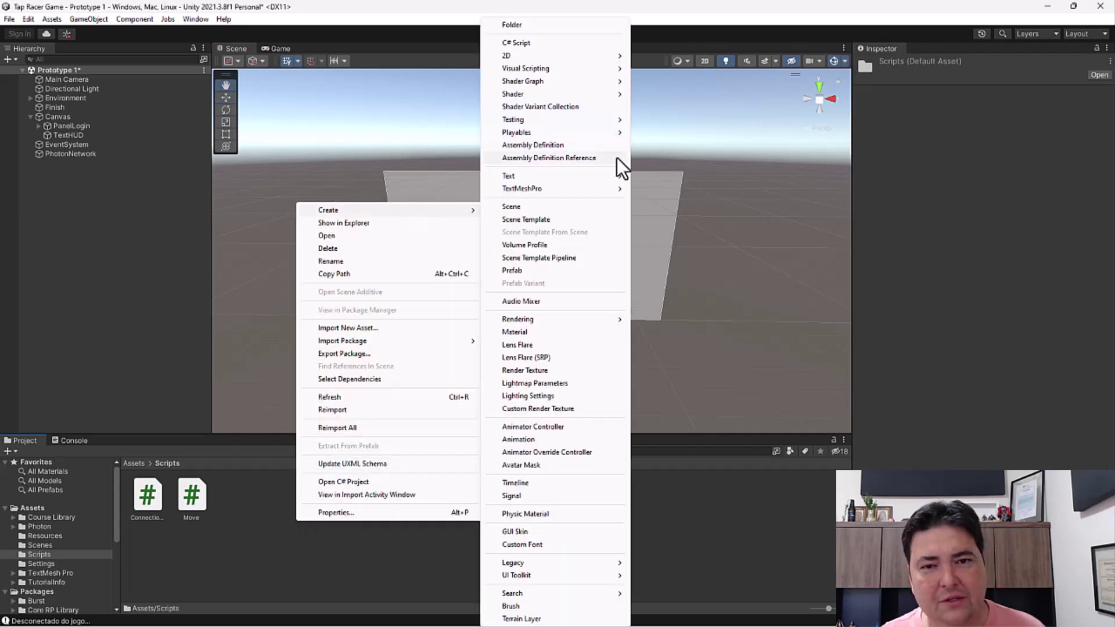
{"action": "left_click", "coordinate": [561, 43]}
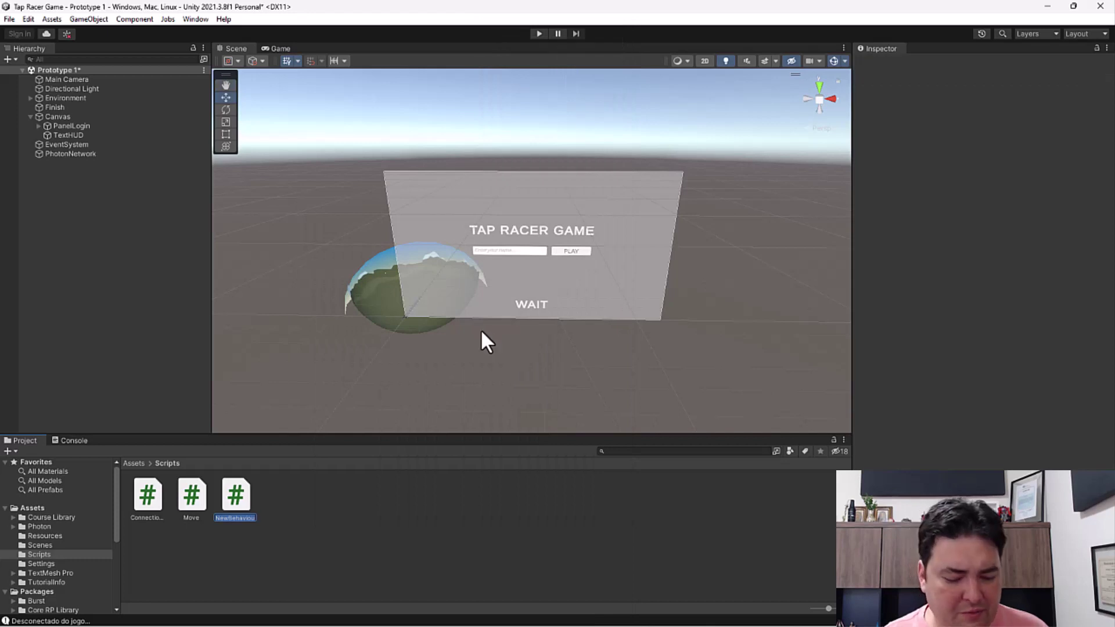
{"action": "type", "text": "F"}
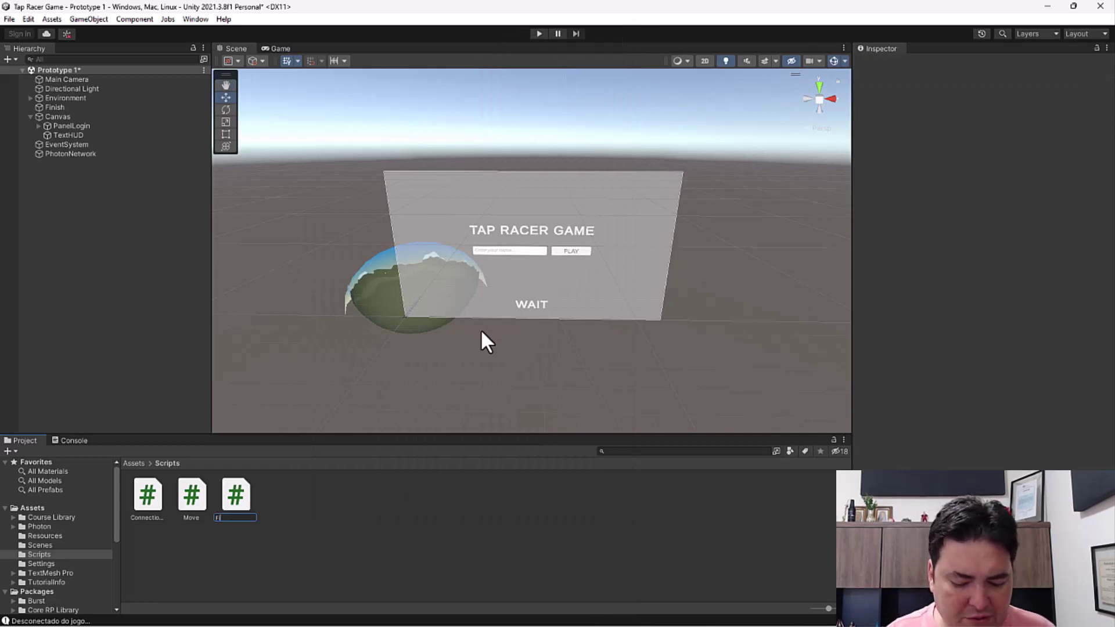
{"action": "type", "text": "ini"}
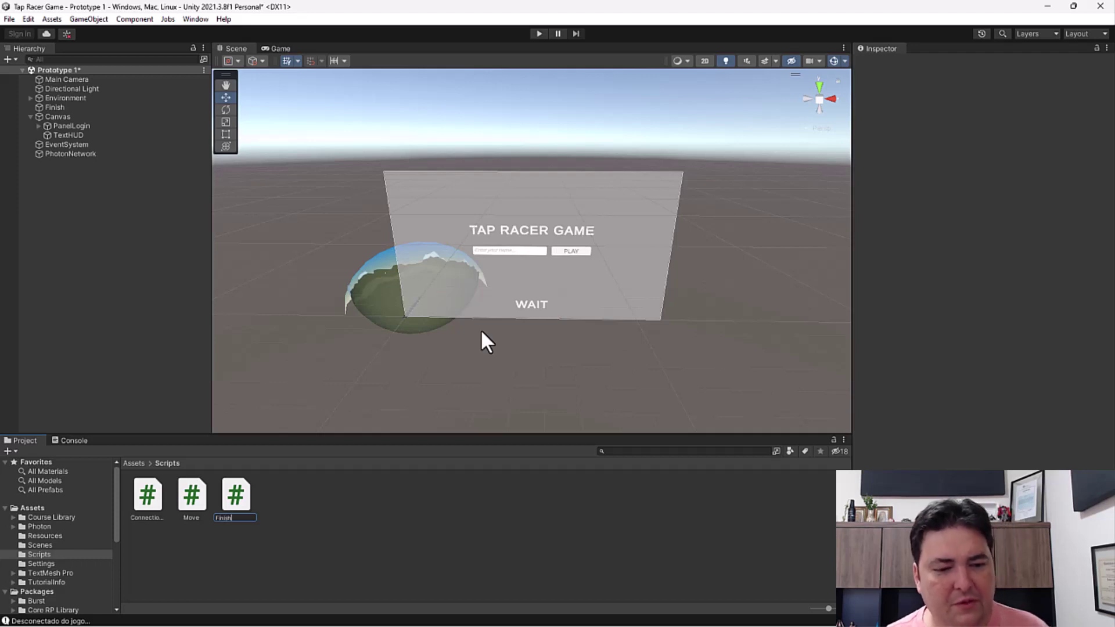
{"action": "type", "text": "sh"}
{"action": "key", "text": "Return"}
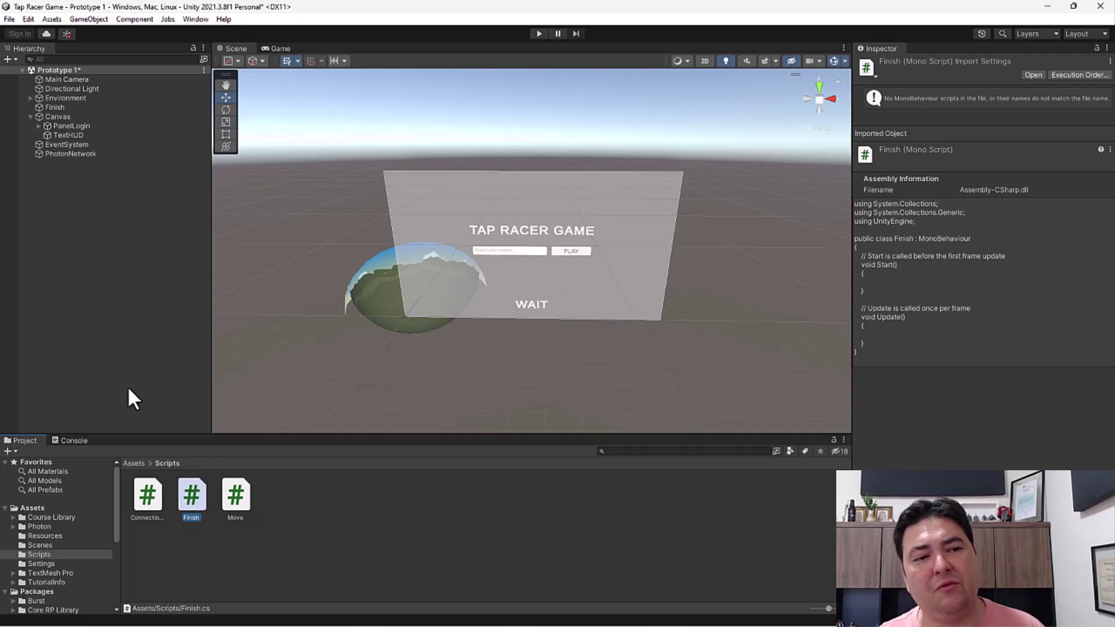
Make the Finish object's Box Collider a trigger and attach the Finish script to it
{"action": "left_click", "coordinate": [58, 106]}
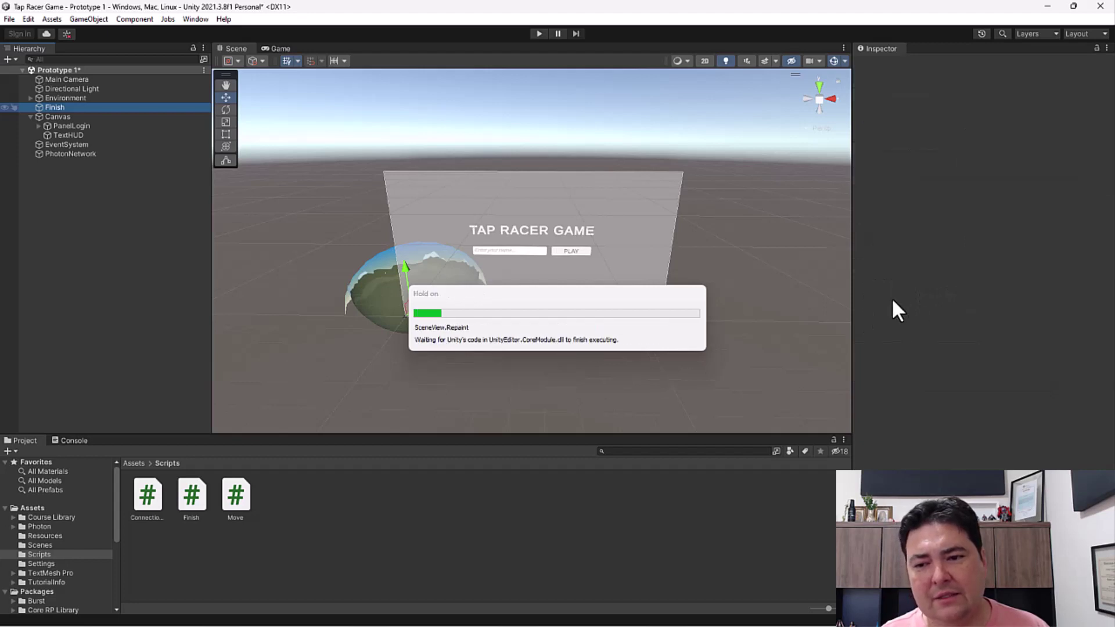
{"action": "left_click", "coordinate": [963, 298]}
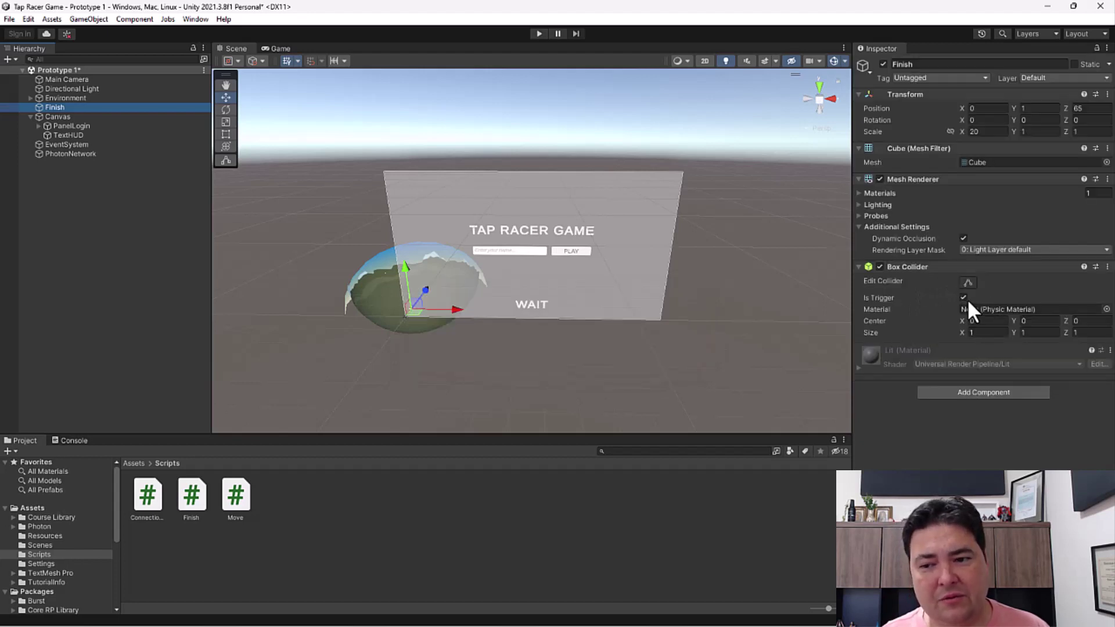
{"action": "left_click", "coordinate": [236, 495]}
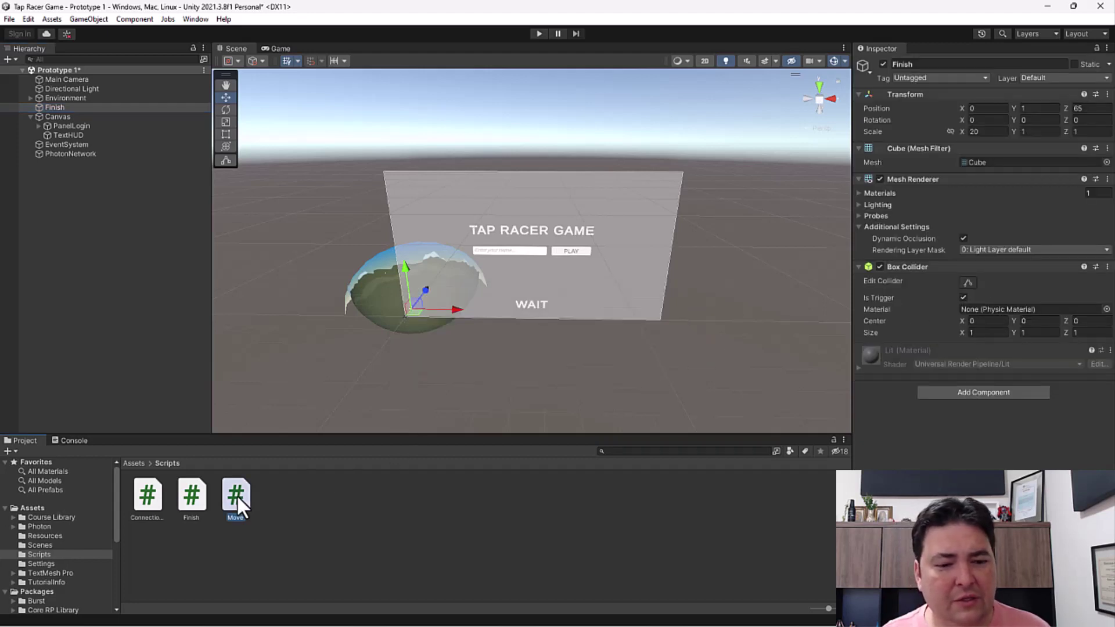
{"action": "left_click", "coordinate": [55, 107]}
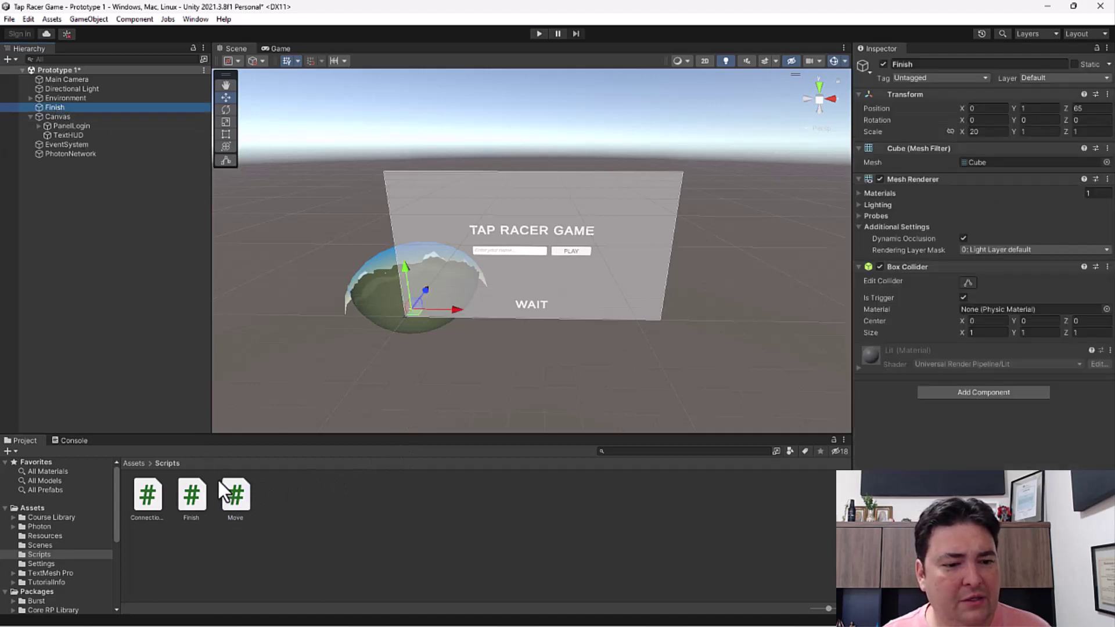
{"action": "mouse_move", "coordinate": [192, 503]}
{"action": "left_mouse_down"}
{"action": "mouse_move", "coordinate": [284, 523]}
{"action": "mouse_move", "coordinate": [984, 372]}
{"action": "left_mouse_up"}
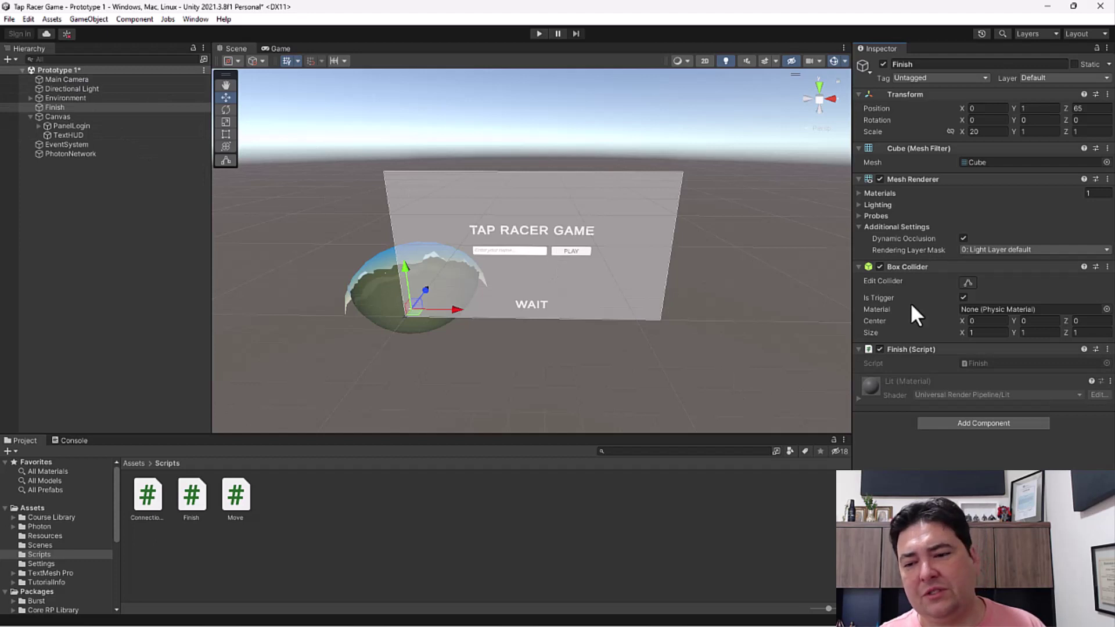
Open Finish.cs, declare a public GameObject panelGameOver field, and save
{"action": "double_click", "coordinate": [187, 494]}
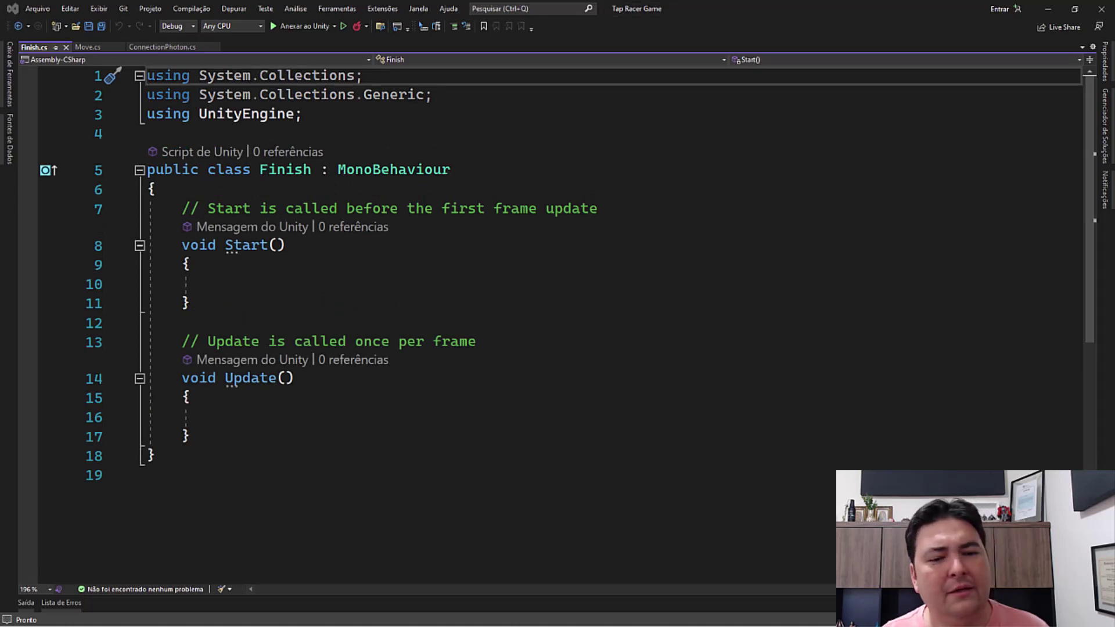
{"action": "left_click", "coordinate": [260, 193]}
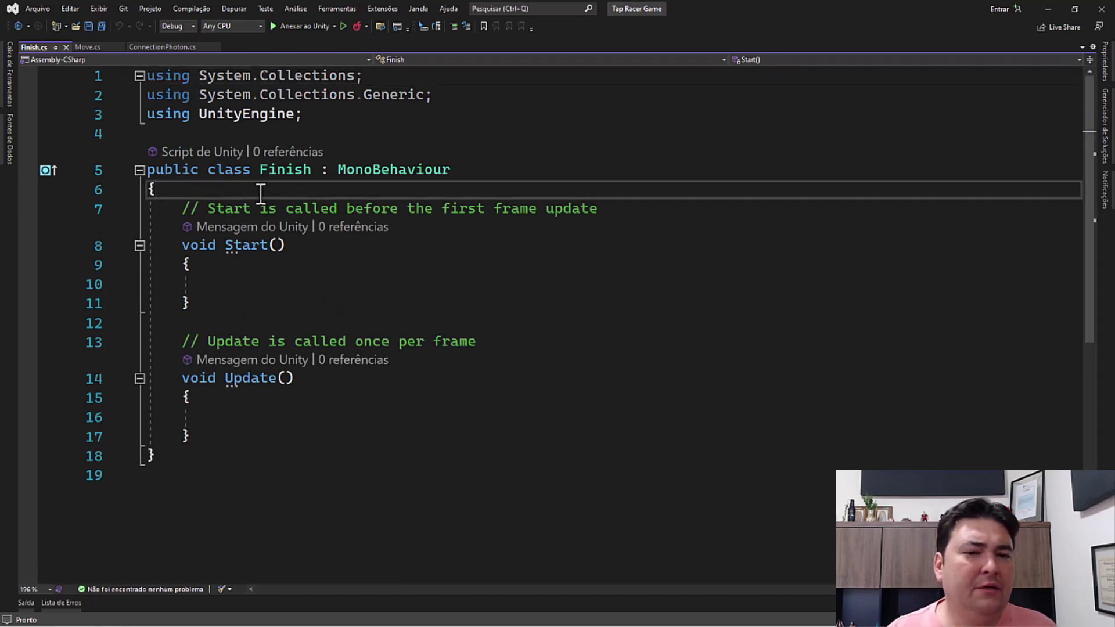
{"action": "key", "text": "Return"}
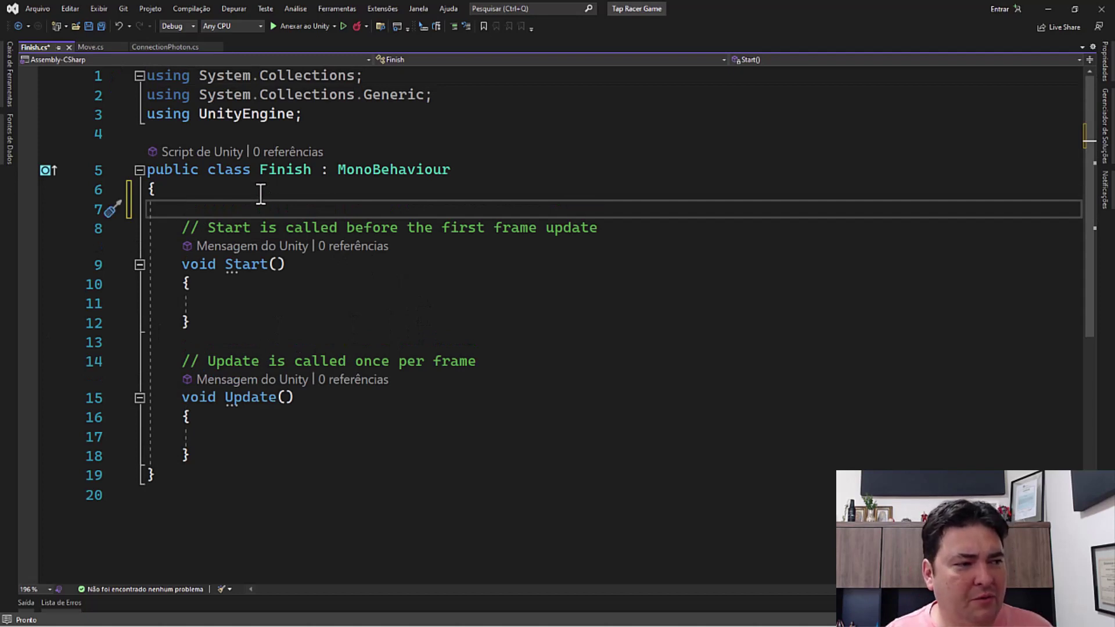
{"action": "type", "text": "P"}
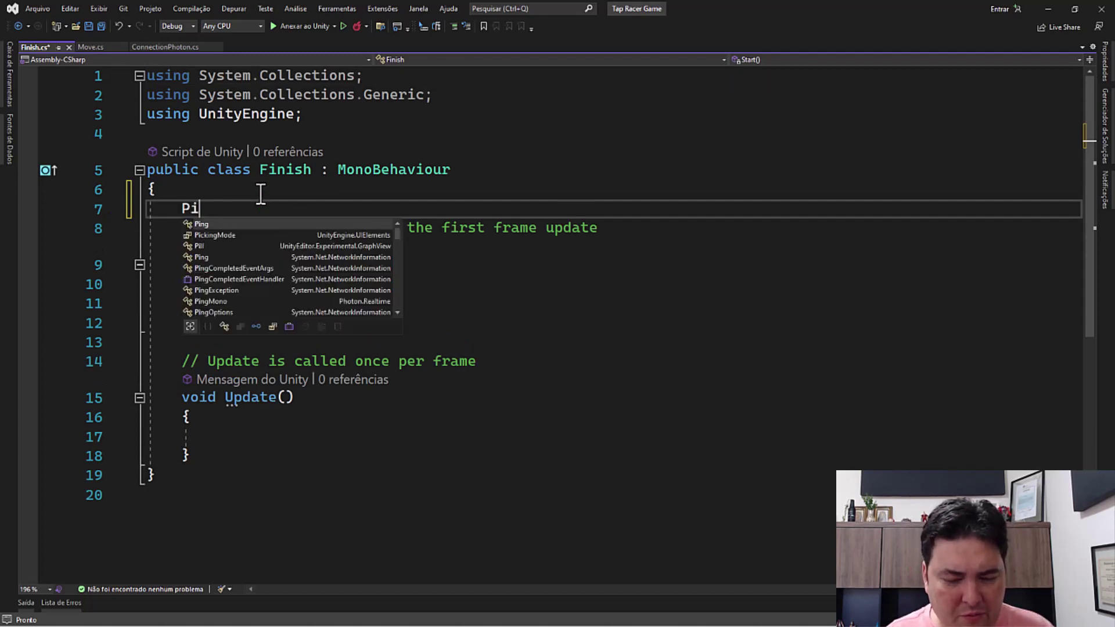
{"action": "key", "text": "BackSpace"}
{"action": "type", "text": "p"}
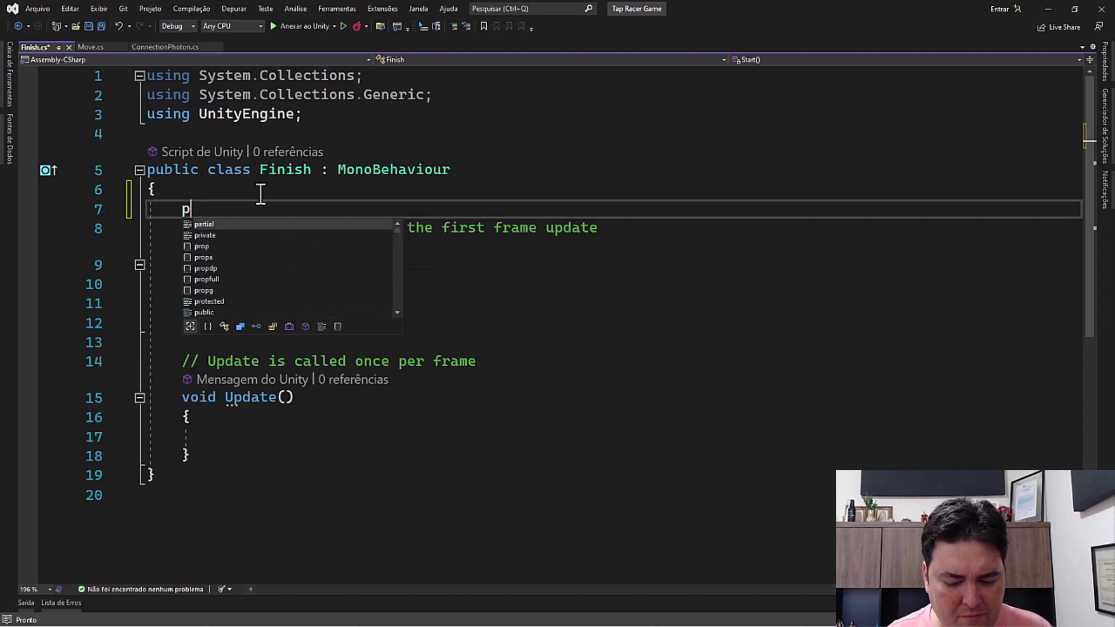
{"action": "type", "text": "ublic"}
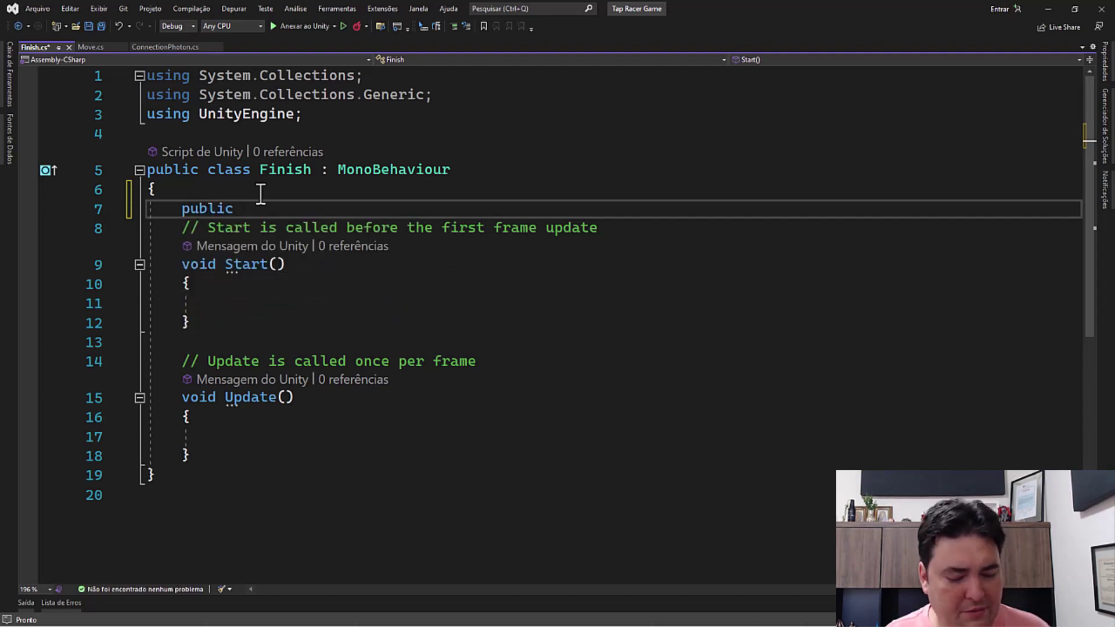
{"action": "type", "text": " GameO"}
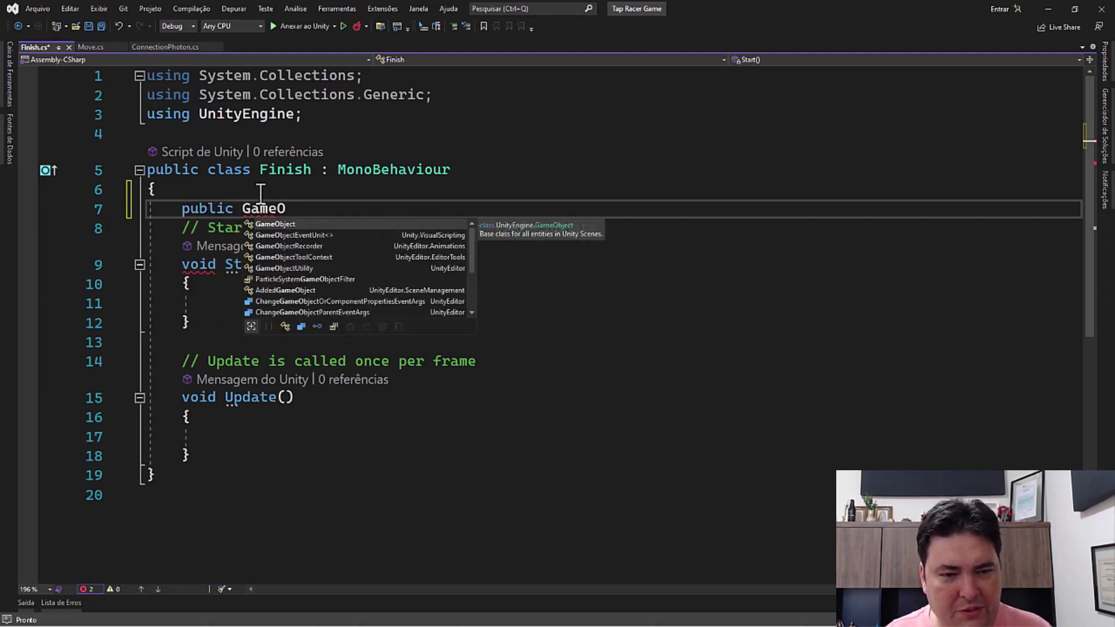
{"action": "key", "text": "Tab"}
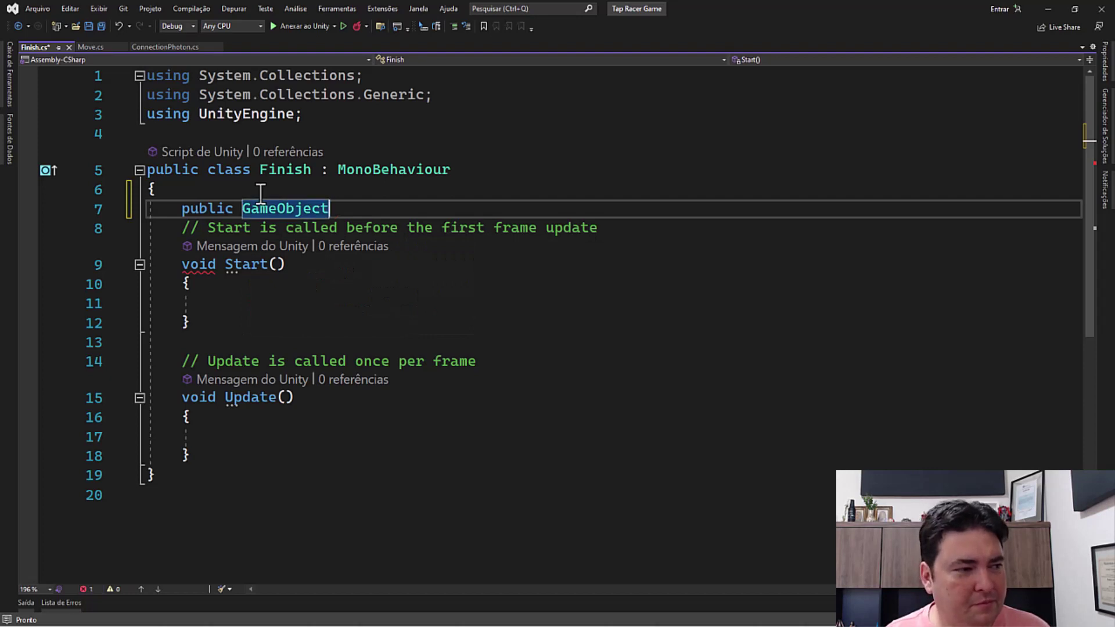
{"action": "type", "text": "P"}
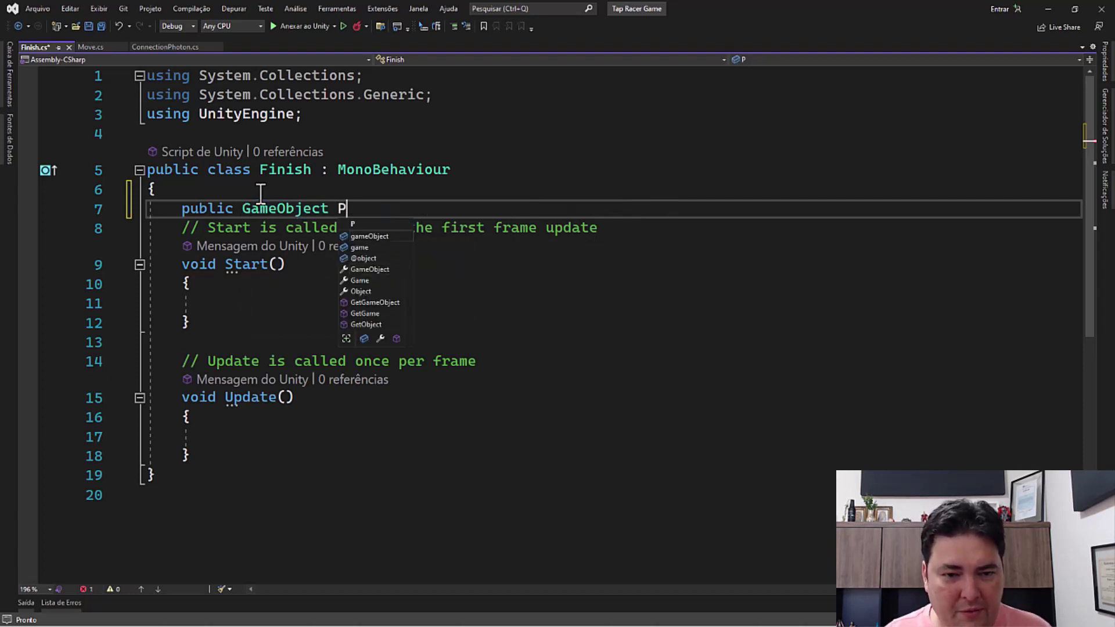
{"action": "key", "text": "BackSpace"}
{"action": "type", "text": "panel"}
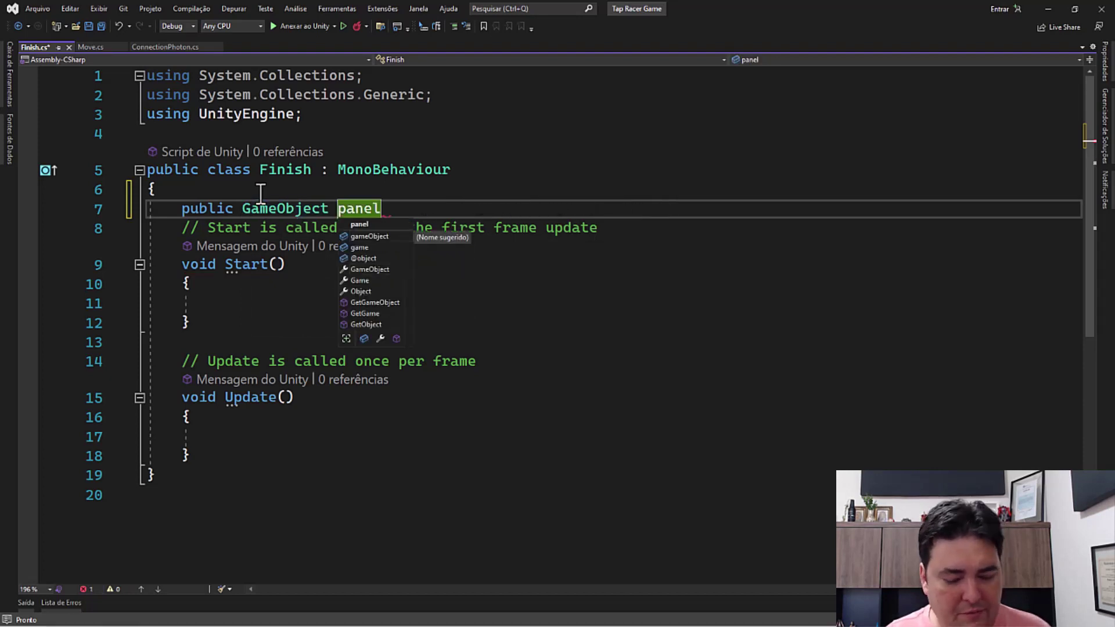
{"action": "type", "text": "GameOver"}
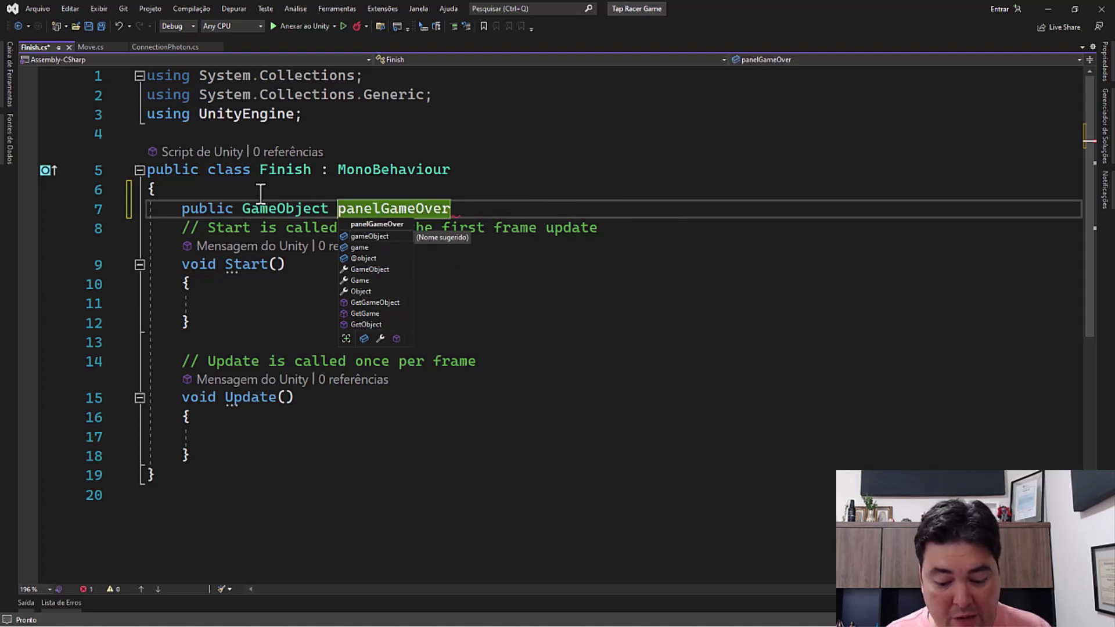
{"action": "type", "text": ";"}
{"action": "key", "text": "ctrl+s"}
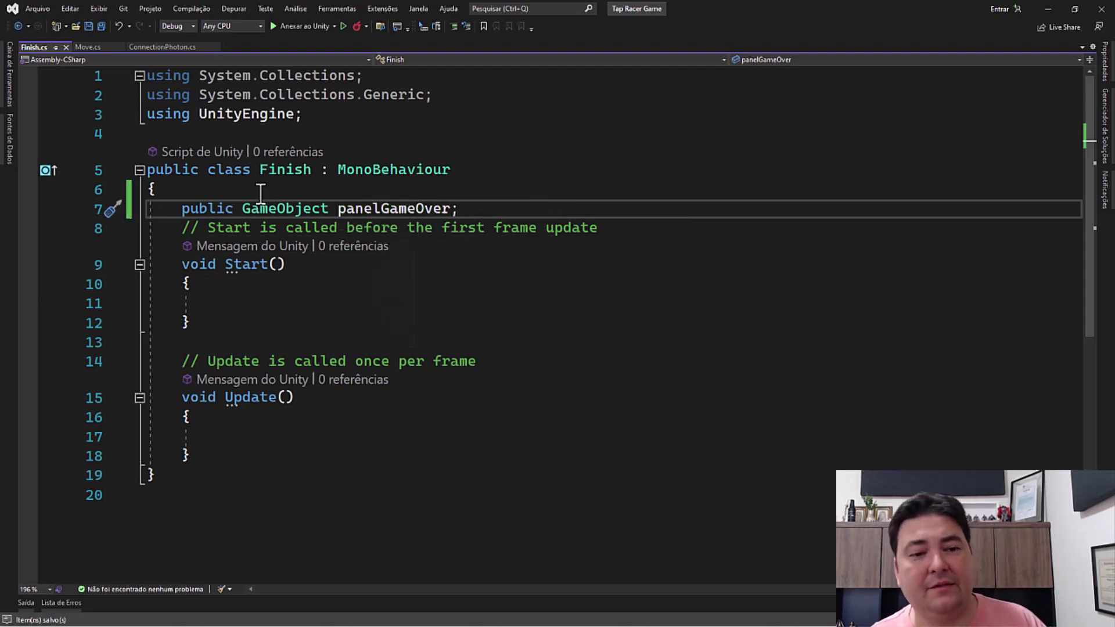
Add public static bool finish; below panelGameOver and save
{"action": "key", "text": "Return"}
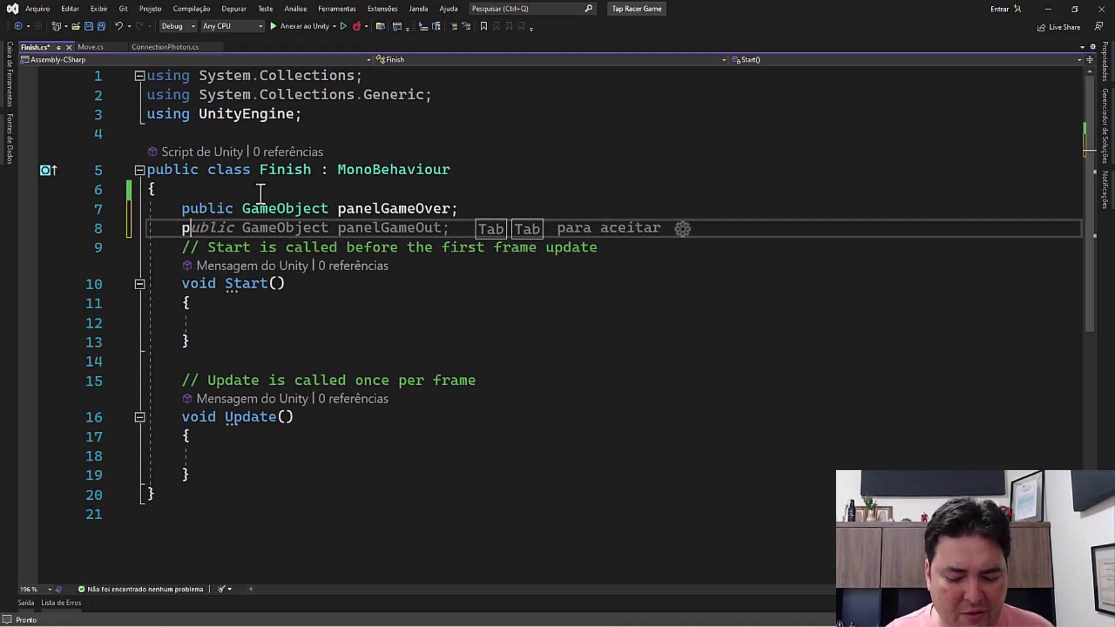
{"action": "type", "text": "public"}
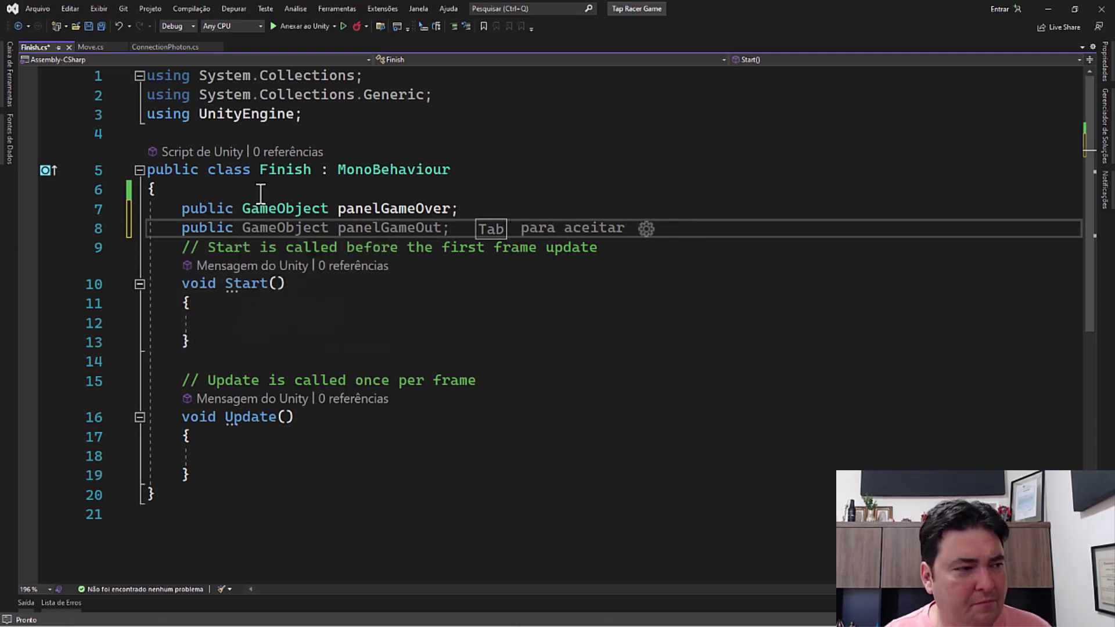
{"action": "type", "text": " static "}
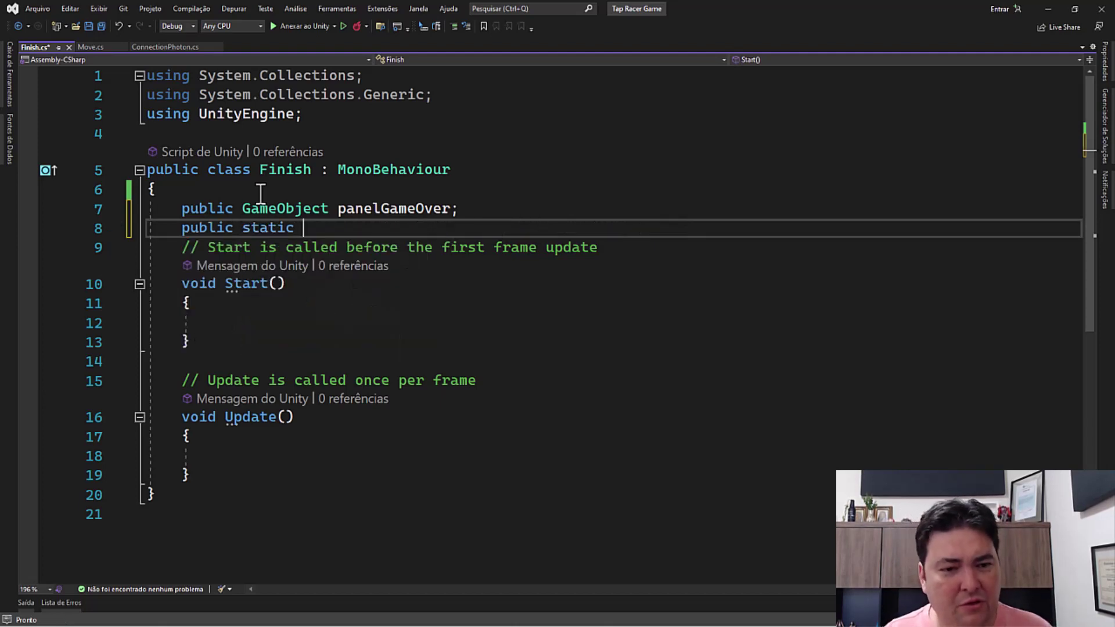
{"action": "type", "text": "boo"}
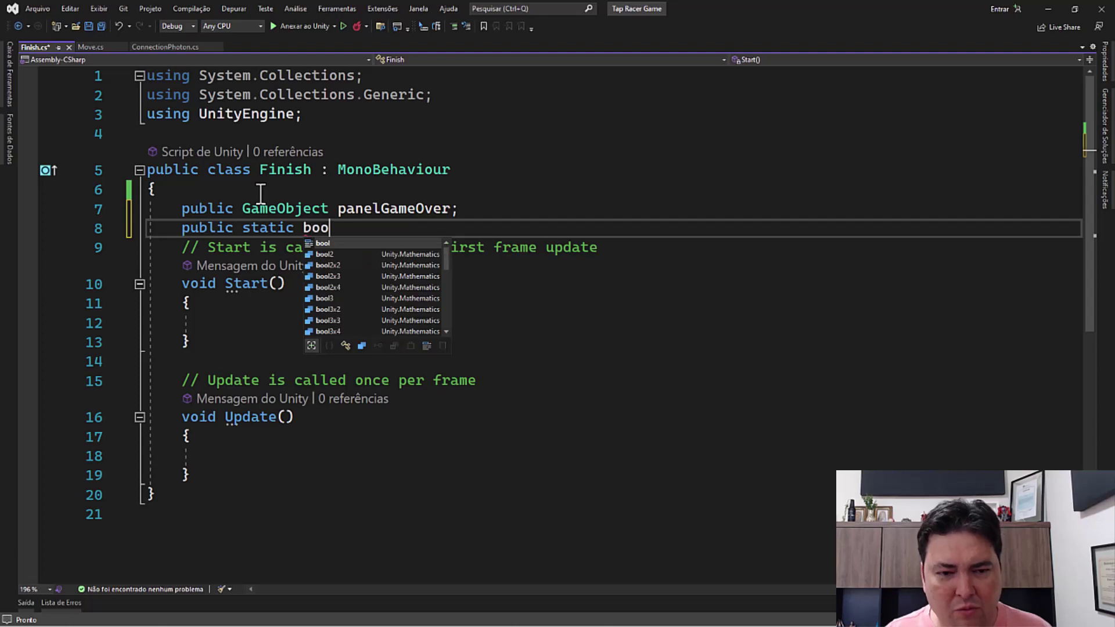
{"action": "type", "text": "l fi"}
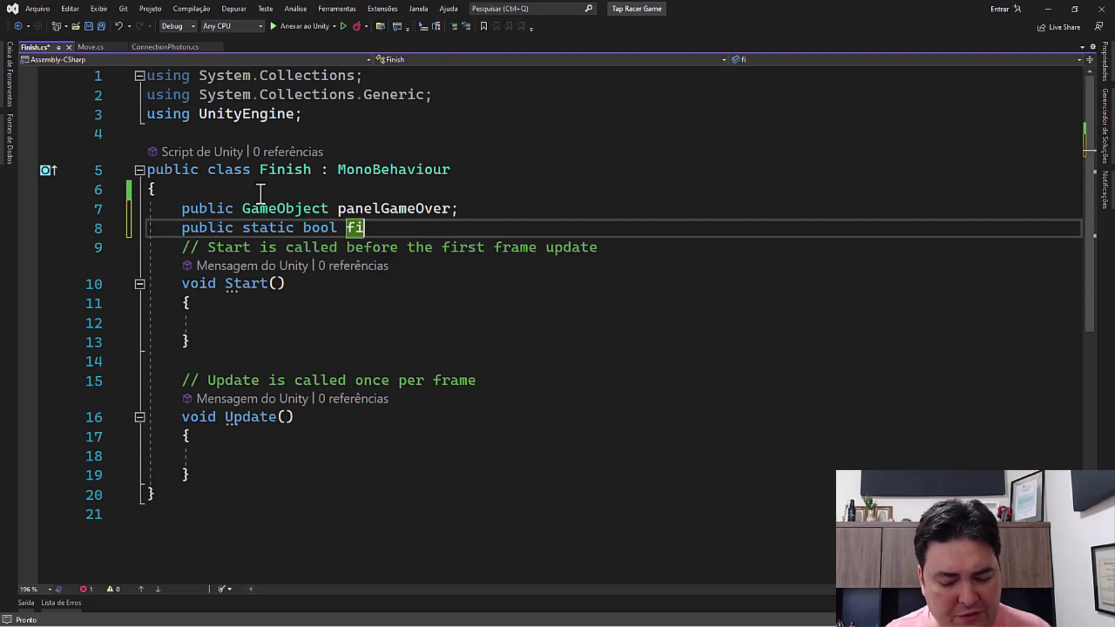
{"action": "type", "text": "nish;"}
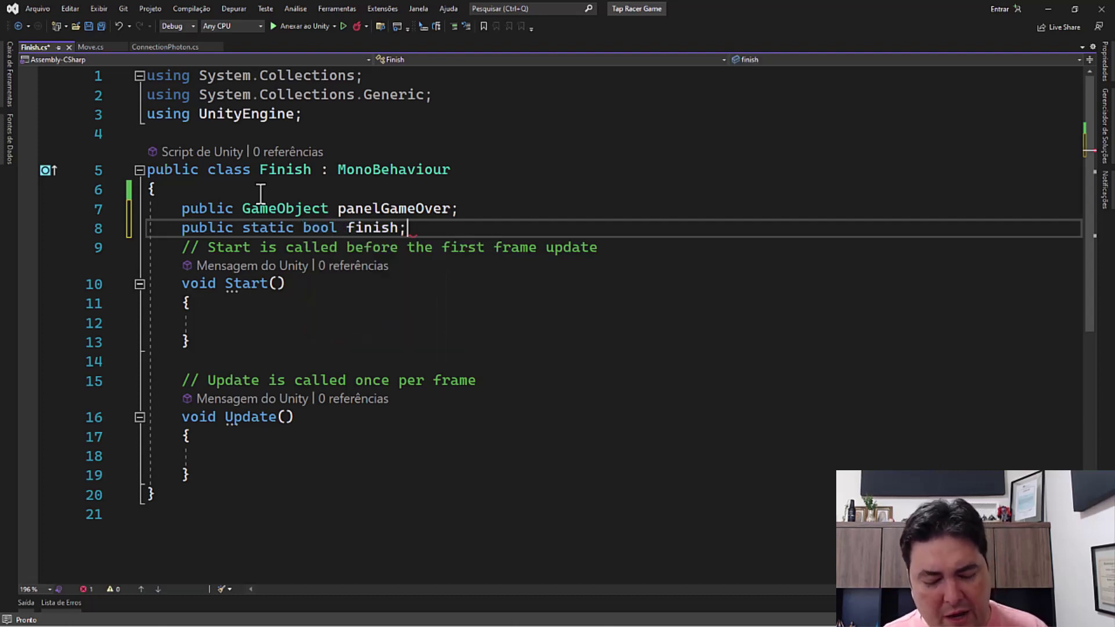
{"action": "key", "text": "ctrl+s"}
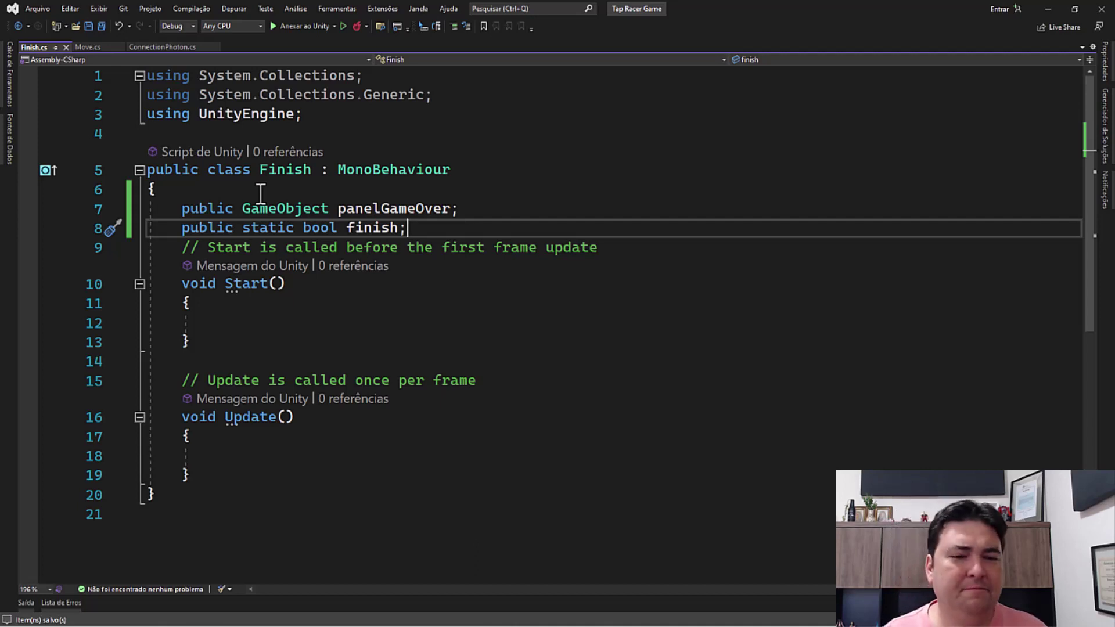
{"action": "key", "text": "Return"}
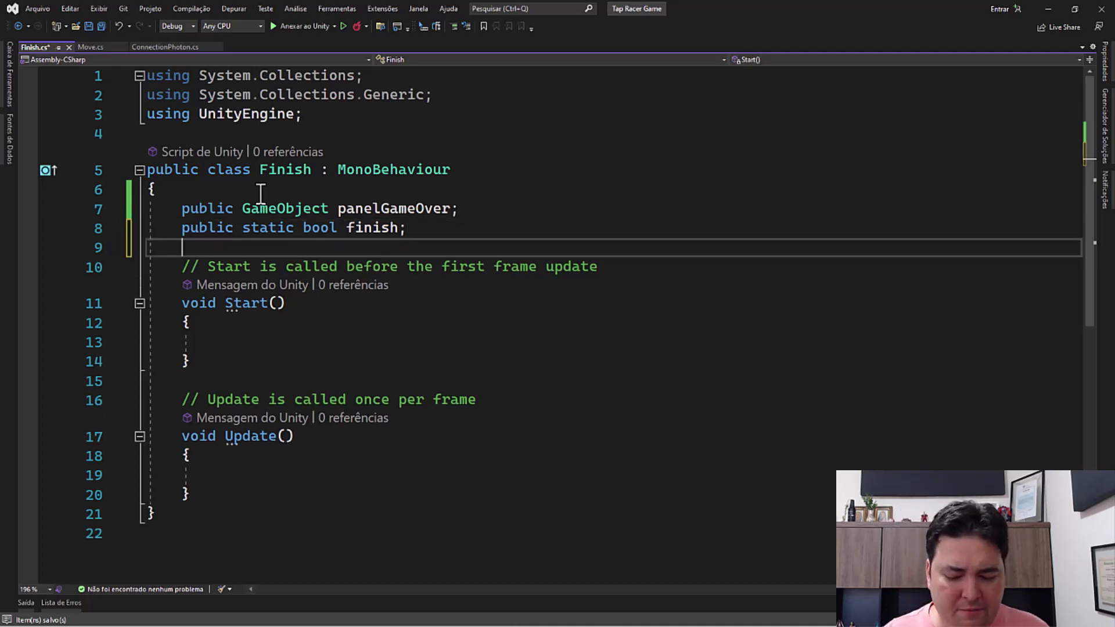
{"action": "type", "text": "pu"}
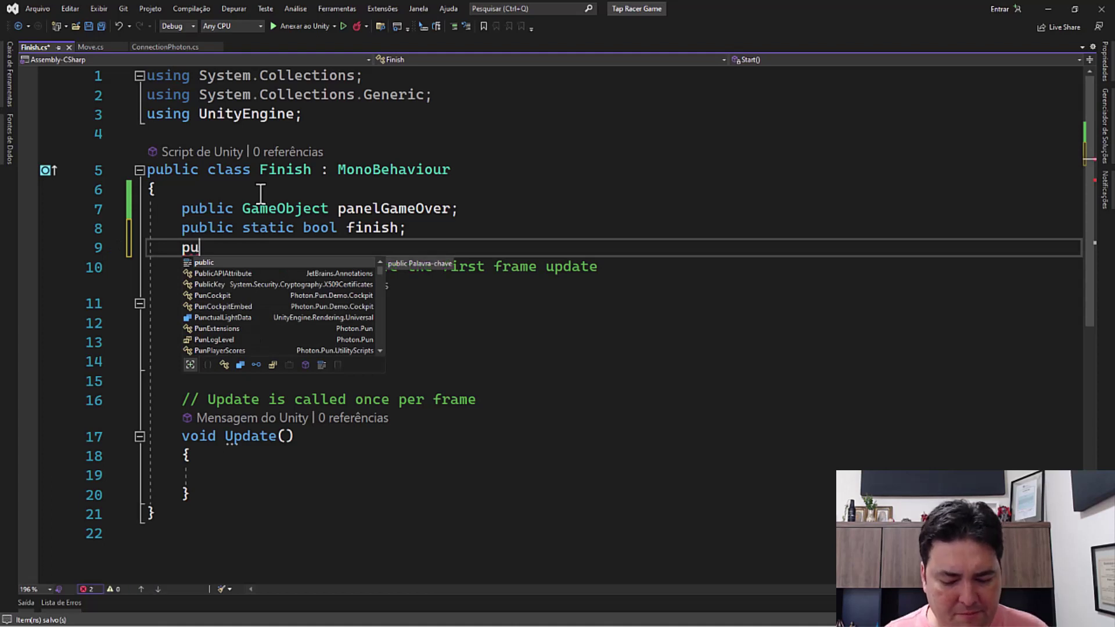
{"action": "type", "text": "blic "}
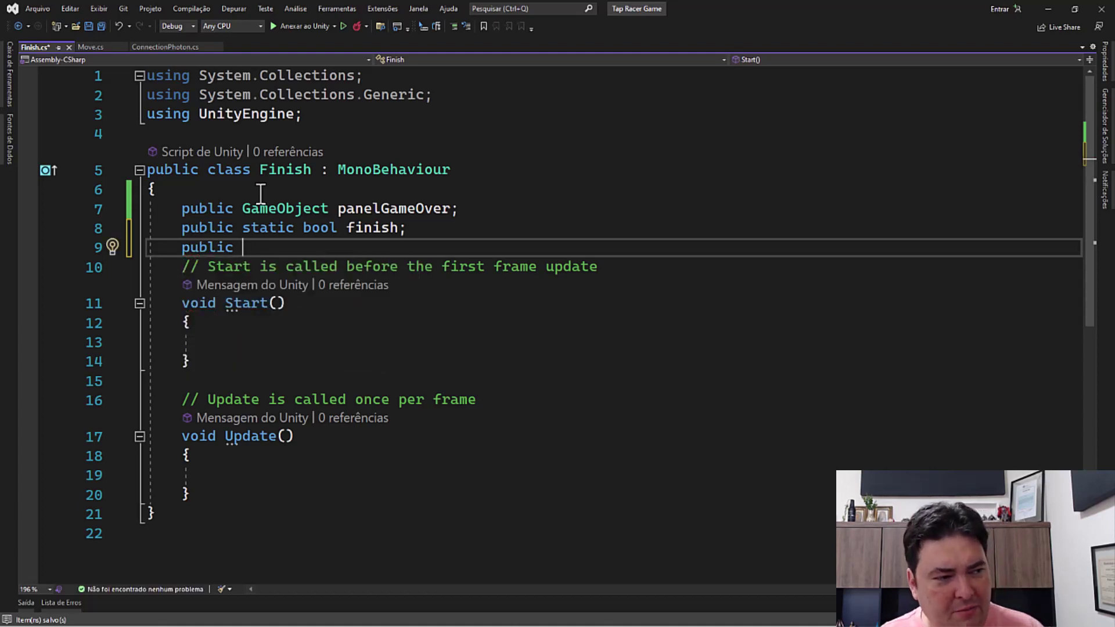
{"action": "type", "text": "Tex"}
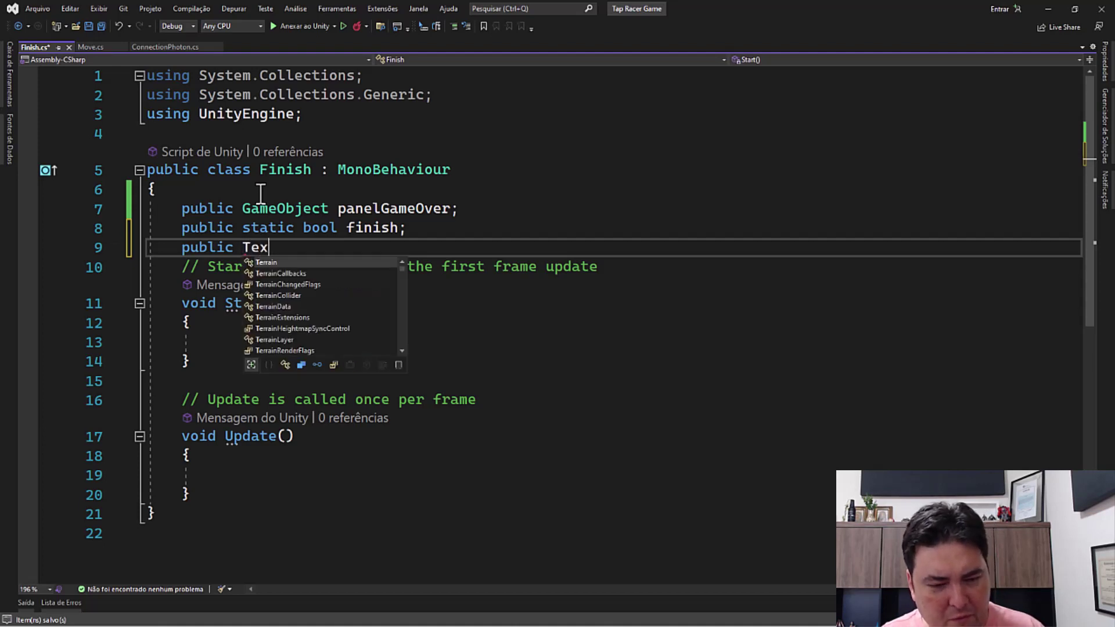
{"action": "type", "text": "t"}
{"action": "key", "text": "BackSpace"}
{"action": "key", "text": "BackSpace"}
{"action": "key", "text": "BackSpace"}
{"action": "key", "text": "BackSpace"}
{"action": "key", "text": "Escape"}
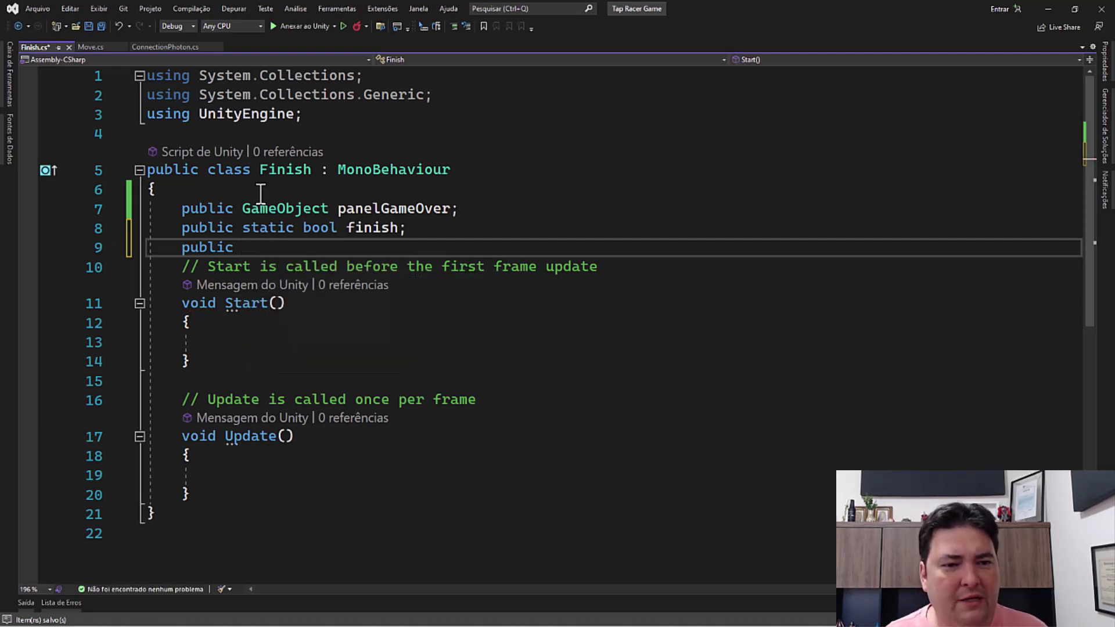
{"action": "key", "text": "Up"}
{"action": "key", "text": "Up"}
{"action": "key", "text": "Up"}
{"action": "key", "text": "Up"}
{"action": "key", "text": "Up"}
{"action": "key", "text": "Up"}
Add using TMPro; to the Finish script's imports
{"action": "key", "text": "Down"}
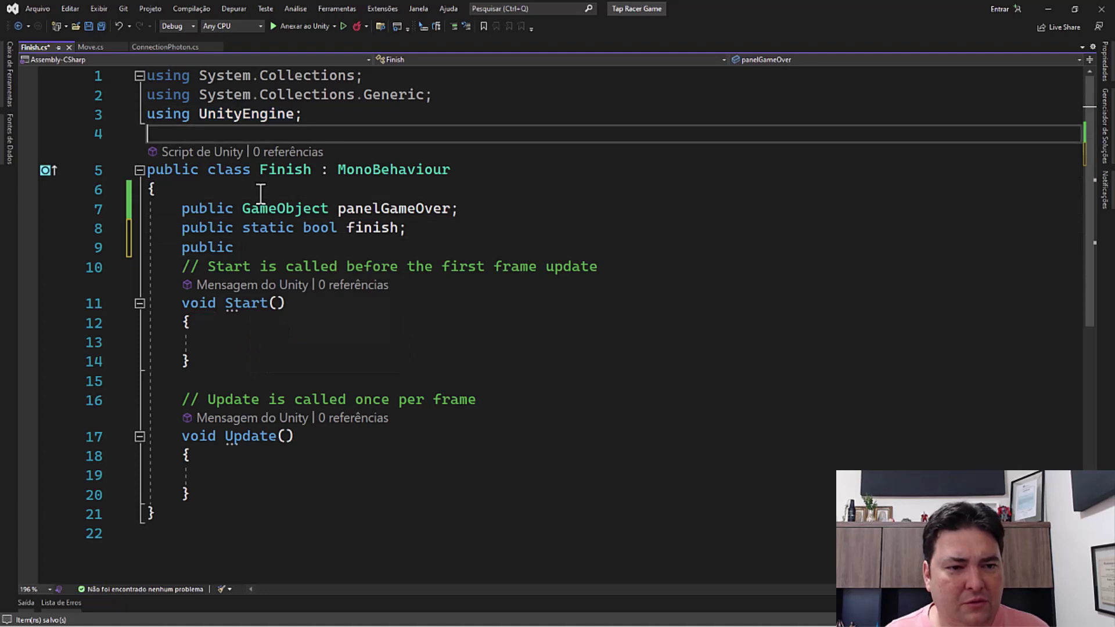
{"action": "type", "text": "us"}
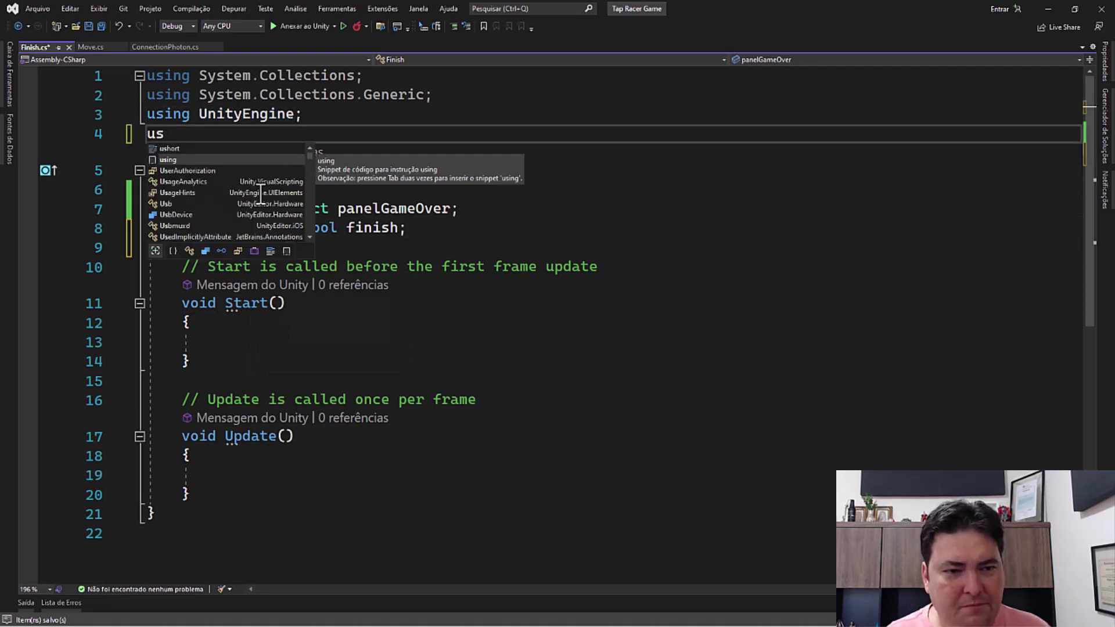
{"action": "type", "text": "ing"}
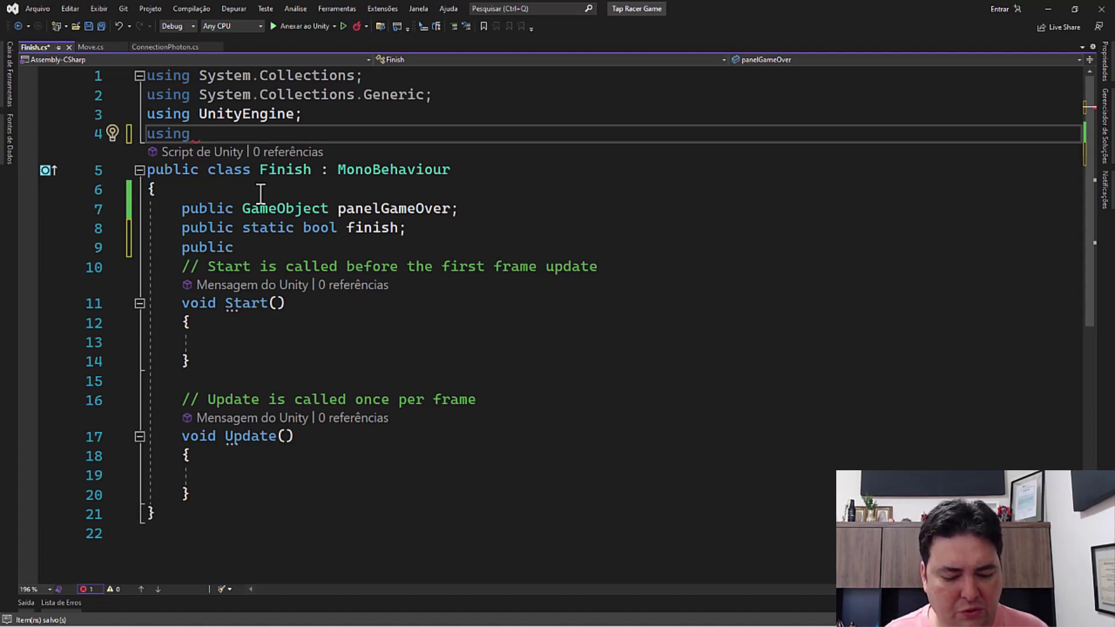
{"action": "type", "text": " TM"}
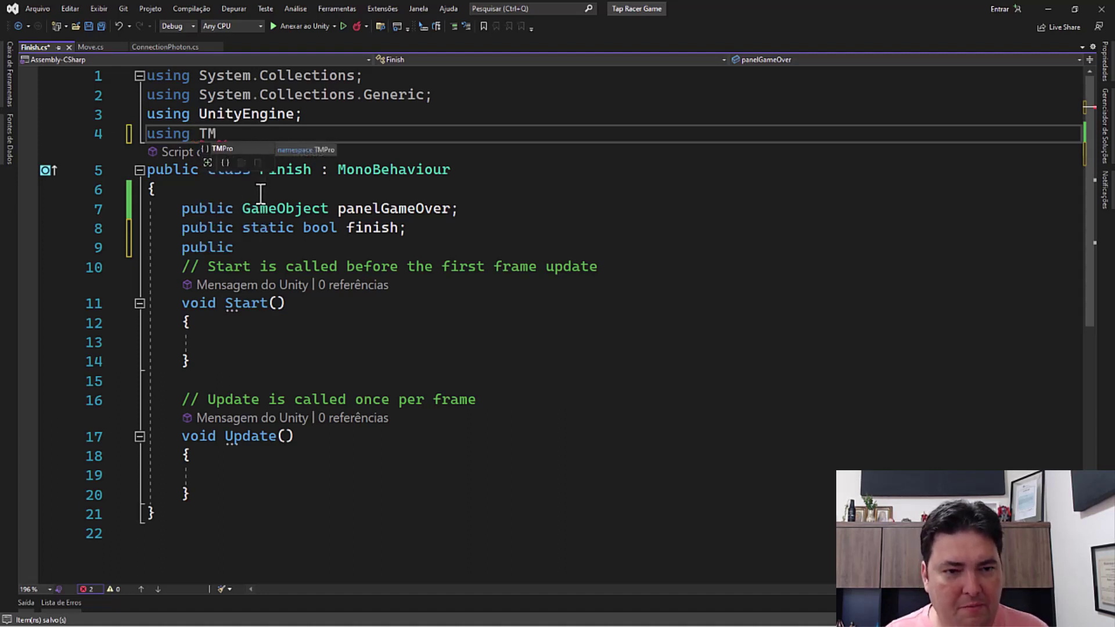
{"action": "key", "text": "Tab"}
{"action": "key", "text": "Return"}
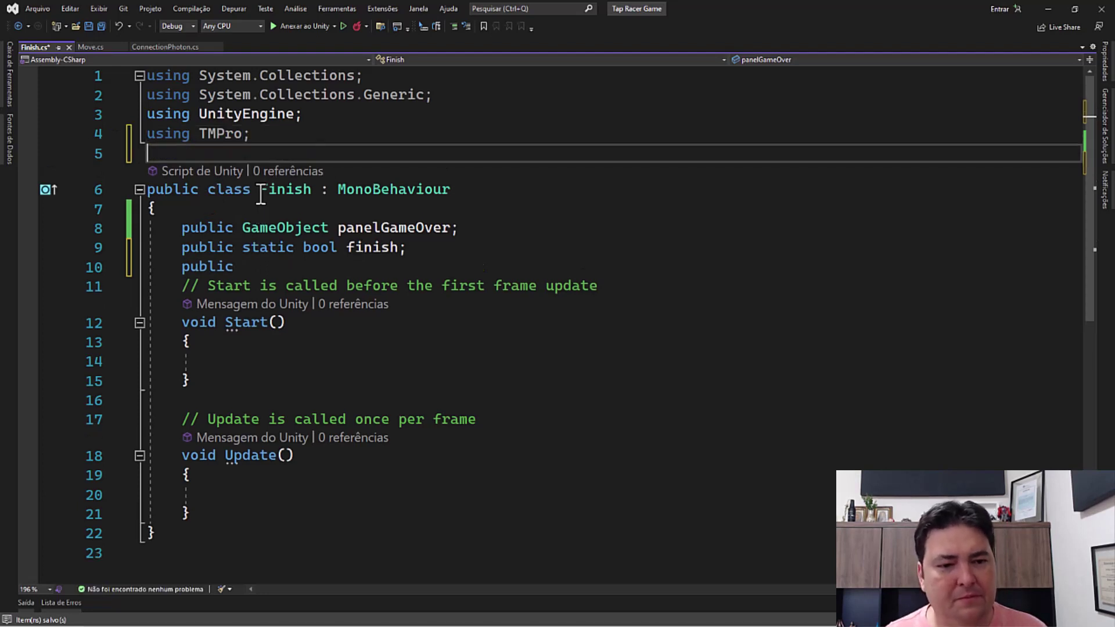
Complete line 10 as public TextMeshProUGUI text; and save
{"action": "key", "text": "Down"}
{"action": "key", "text": "Down"}
{"action": "key", "text": "Down"}
{"action": "key", "text": "Down"}
{"action": "key", "text": "Down"}
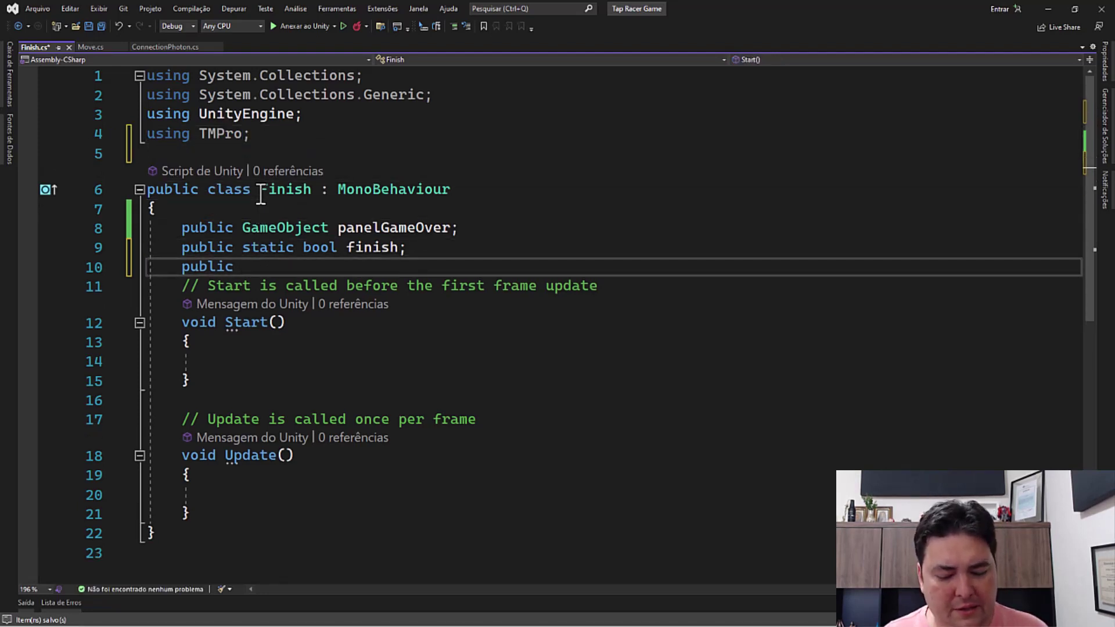
{"action": "type", "text": "Text"}
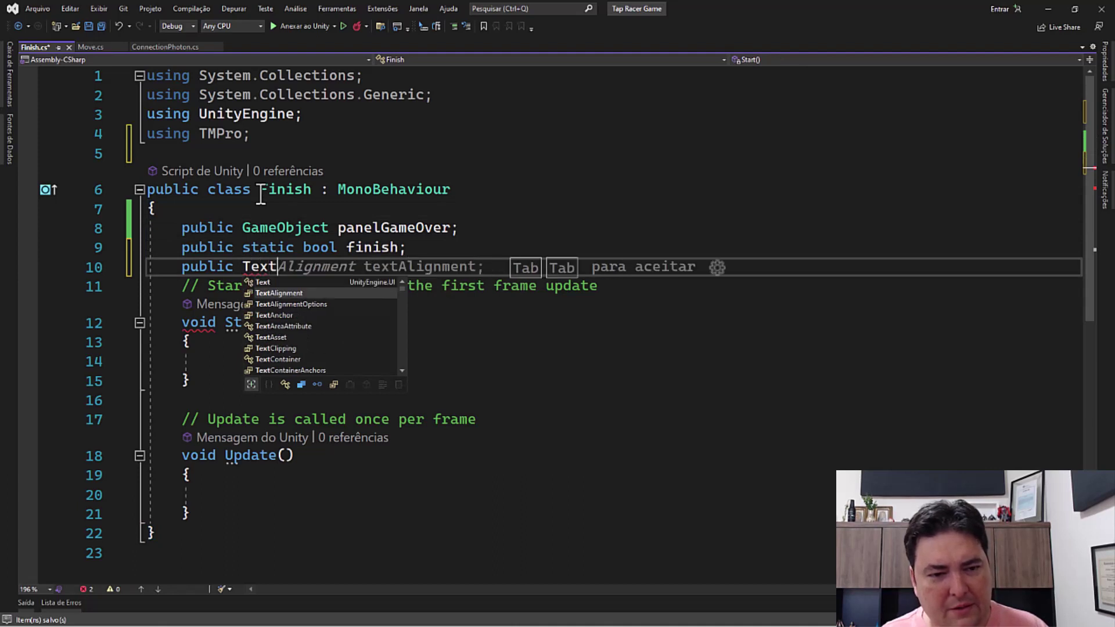
{"action": "type", "text": "mes"}
{"action": "key", "text": "Down"}
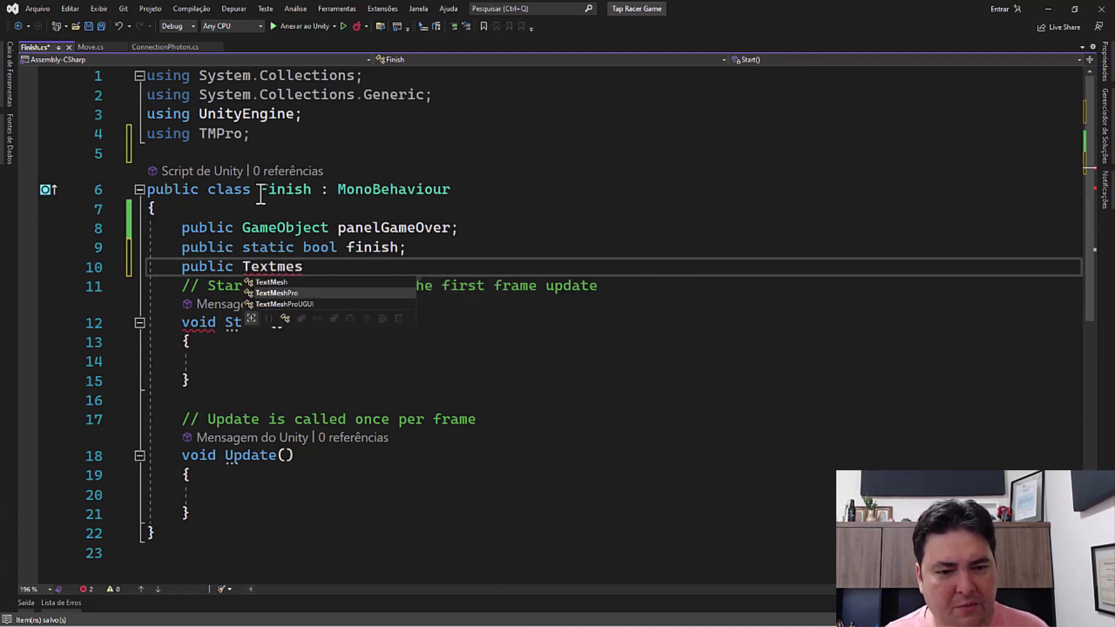
{"action": "key", "text": "Down"}
{"action": "key", "text": "Tab"}
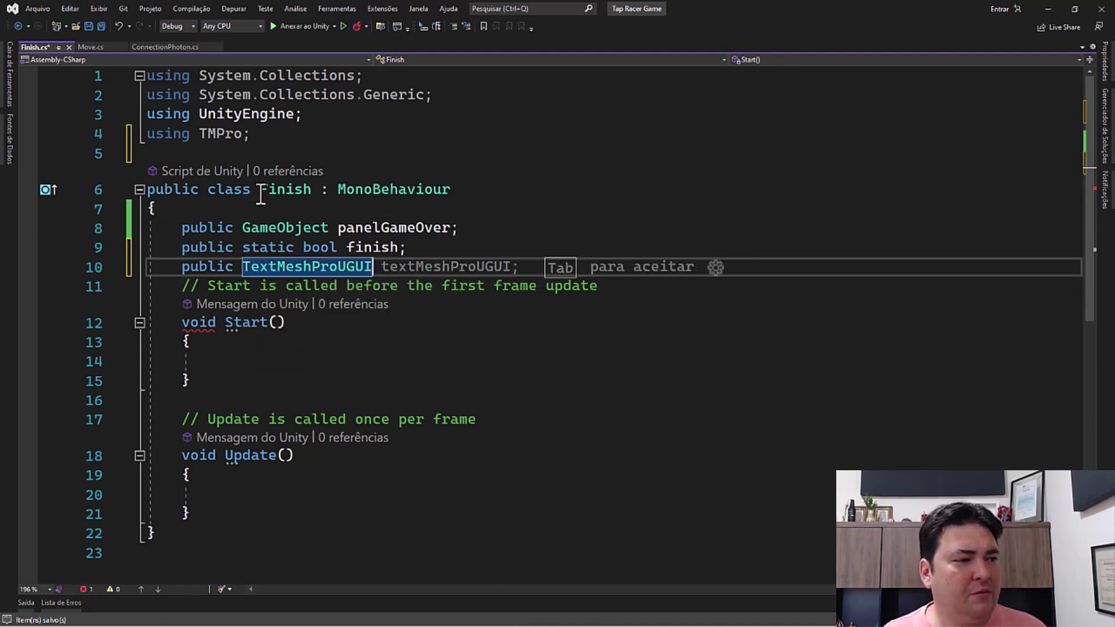
{"action": "type", "text": "text"}
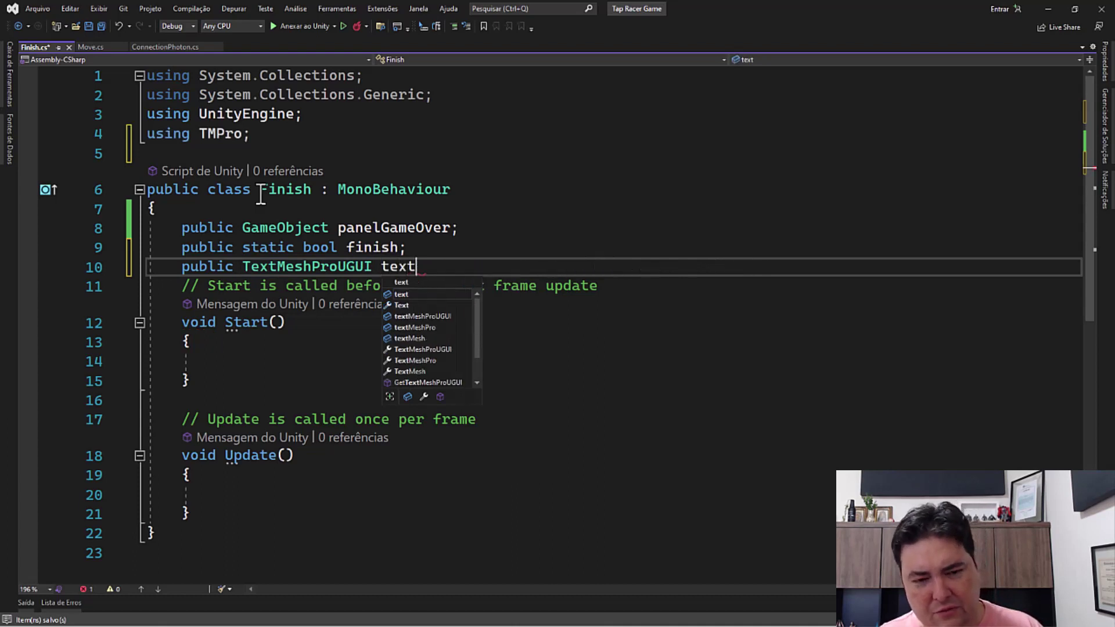
{"action": "type", "text": ";"}
{"action": "key", "text": "ctrl+s"}
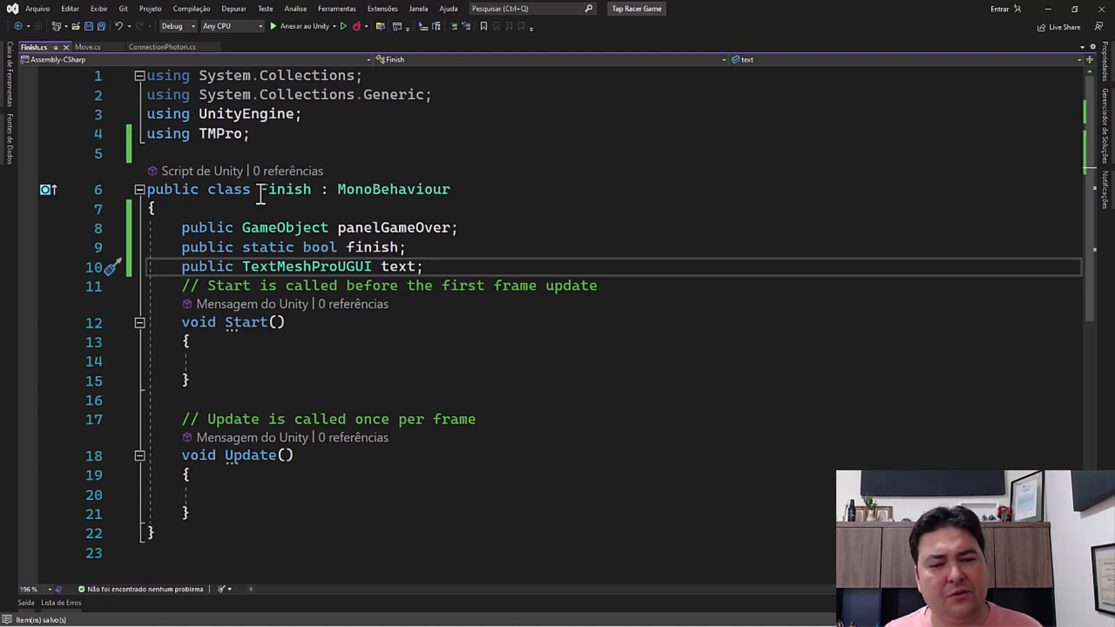
{"action": "key", "text": "Down"}
{"action": "key", "text": "Down"}
{"action": "key", "text": "Down"}
{"action": "key", "text": "Down"}
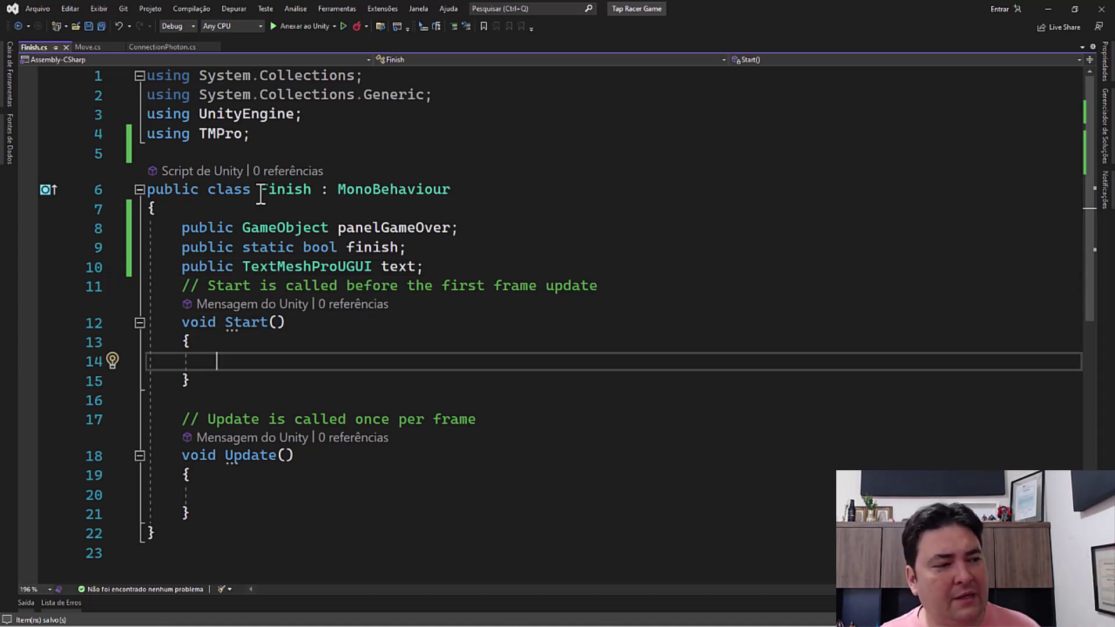
Add the line finish = false; inside Start() of Finish.cs and save it
{"action": "type", "text": "fin"}
{"action": "key", "text": "Tab"}
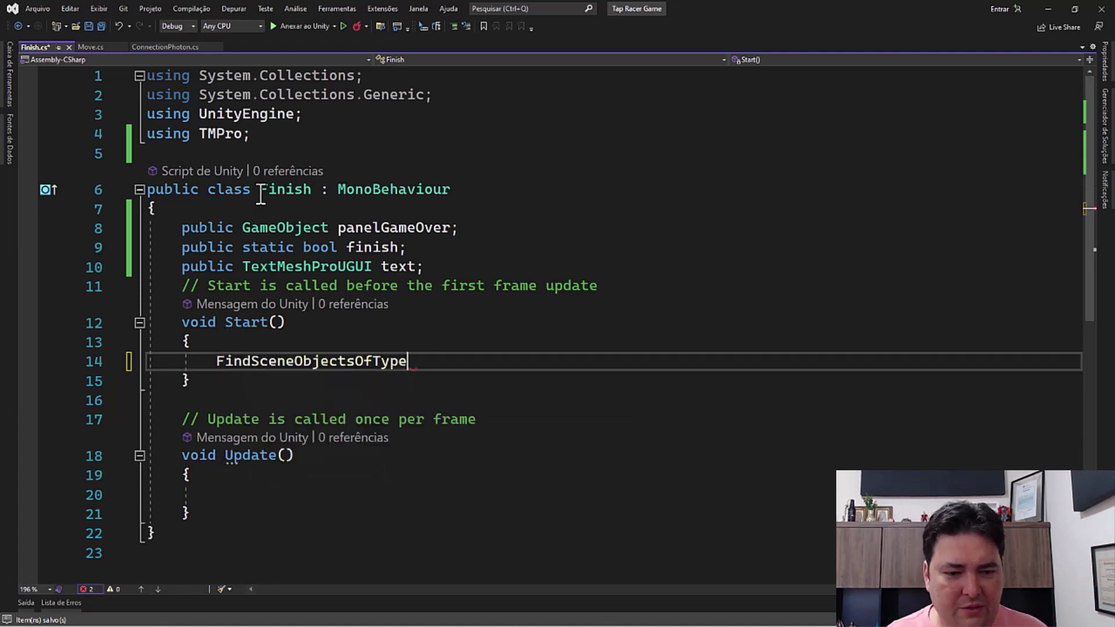
{"action": "key", "text": "BackSpace"}
{"action": "key", "text": "ctrl+shift+Left"}
{"action": "type", "text": "f"}
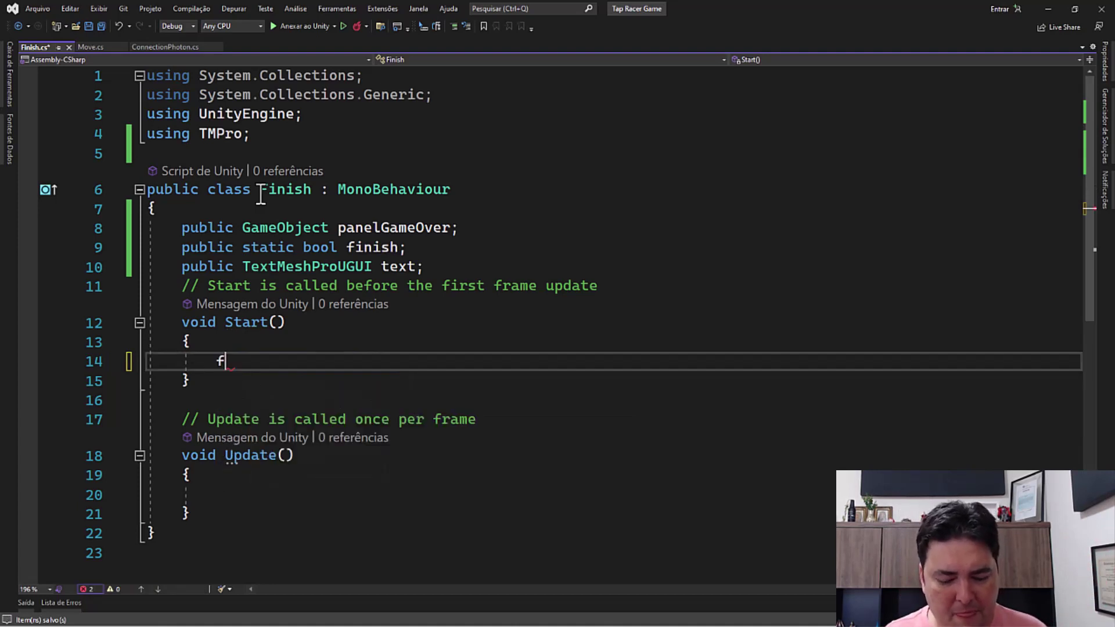
{"action": "type", "text": "inis"}
{"action": "key", "text": "BackSpace"}
{"action": "key", "text": "BackSpace"}
{"action": "key", "text": "BackSpace"}
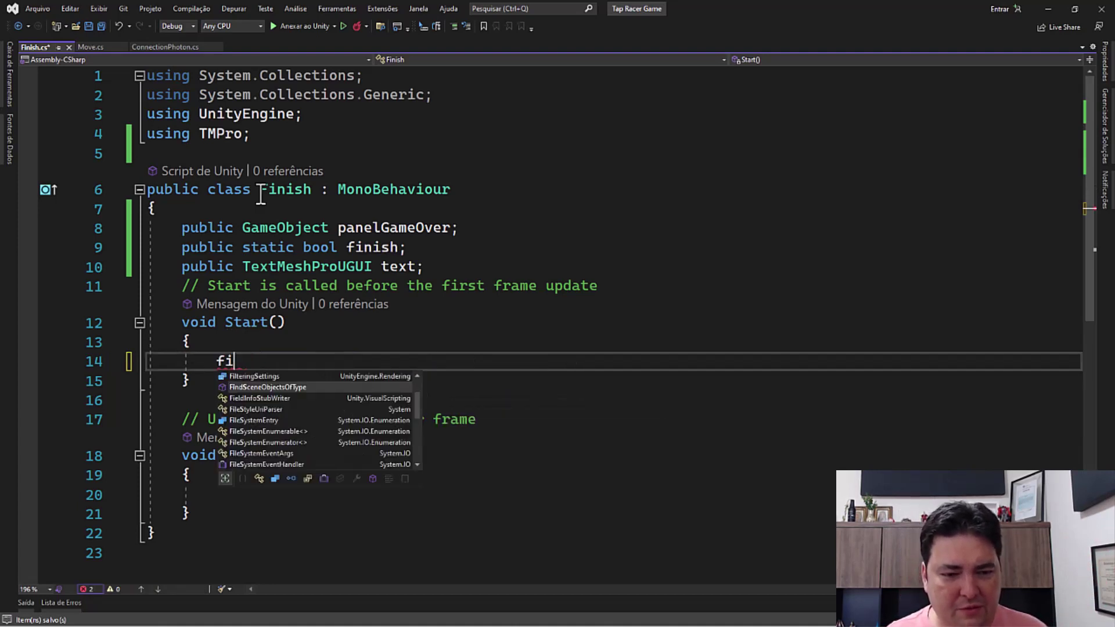
{"action": "type", "text": "ni"}
{"action": "key", "text": "Tab"}
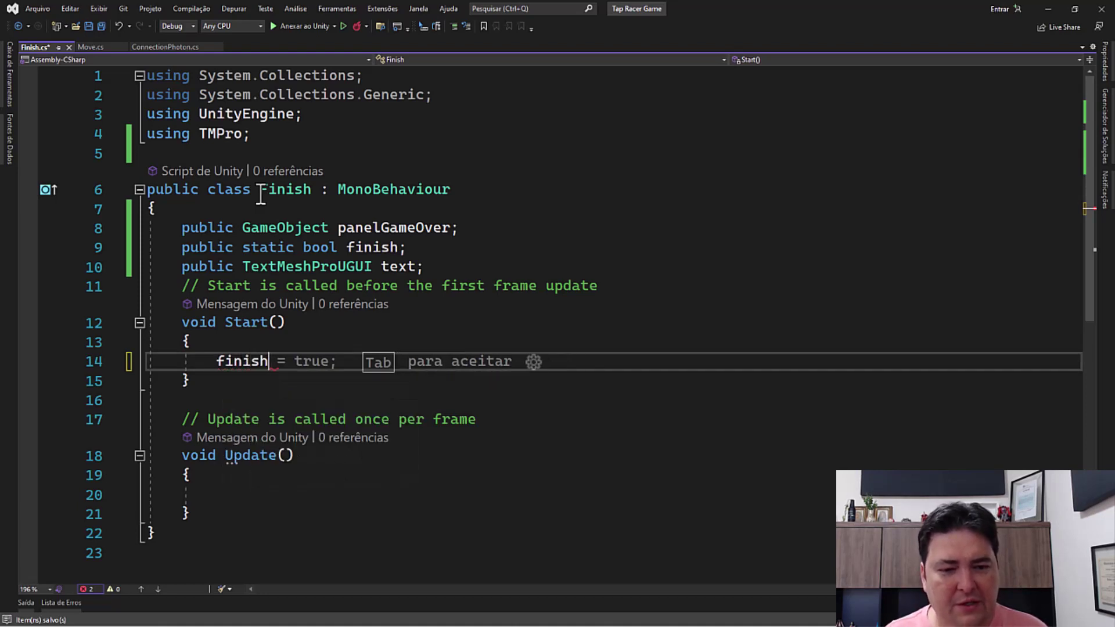
{"action": "key", "text": "Tab"}
{"action": "key", "text": "BackSpace"}
{"action": "key", "text": "BackSpace"}
{"action": "key", "text": "BackSpace"}
{"action": "key", "text": "BackSpace"}
{"action": "key", "text": "BackSpace"}
{"action": "type", "text": "f"}
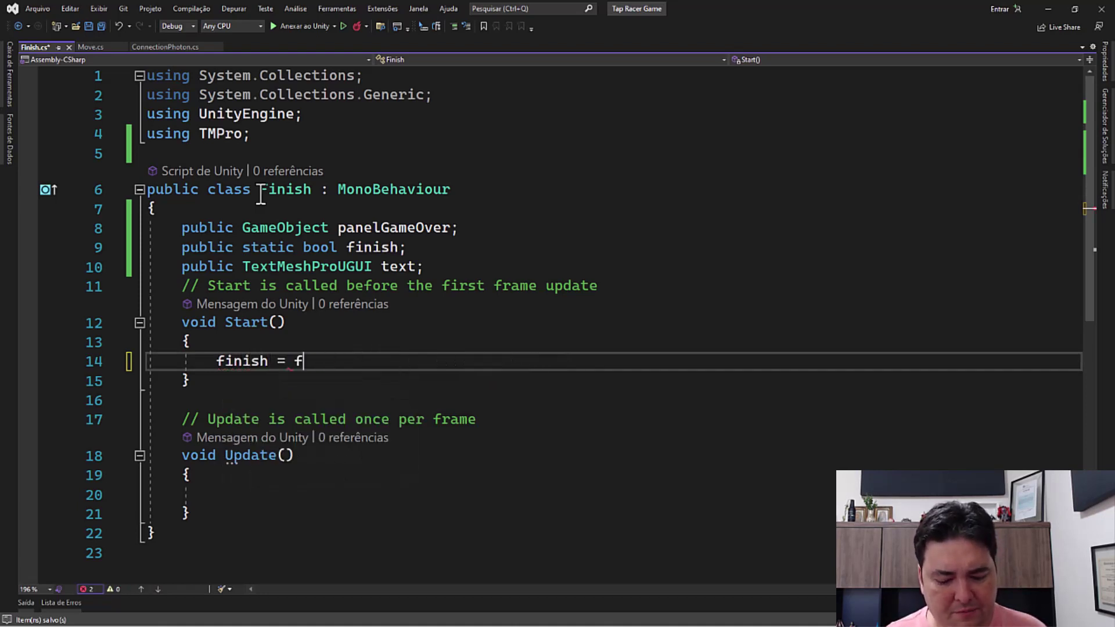
{"action": "type", "text": "ale"}
{"action": "key", "text": "BackSpace"}
{"action": "key", "text": "BackSpace"}
{"action": "key", "text": "BackSpace"}
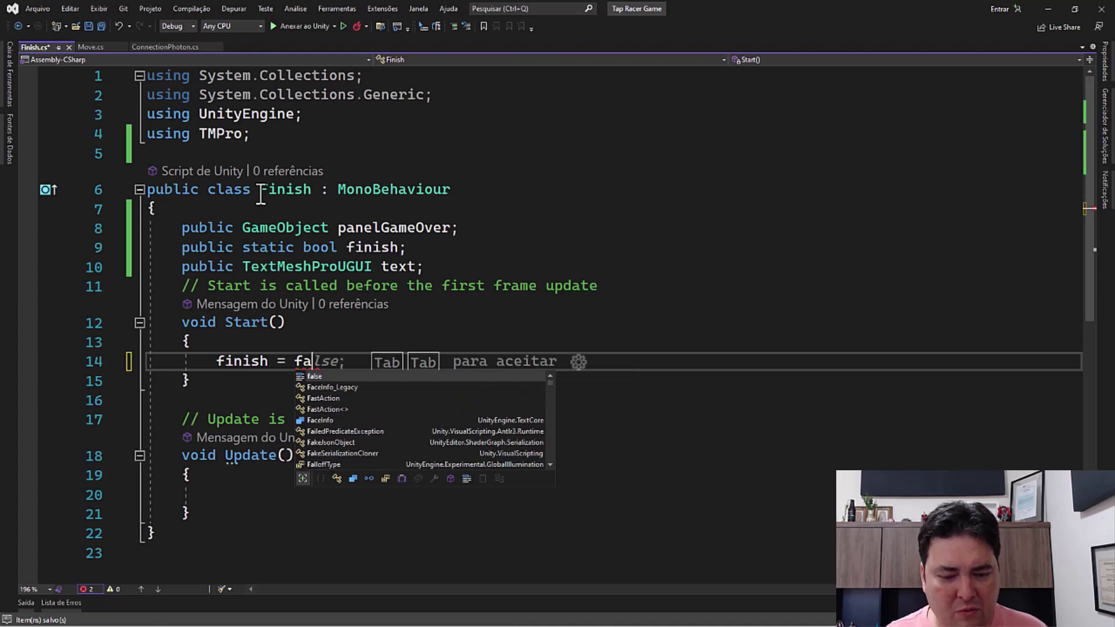
{"action": "type", "text": "lse;"}
{"action": "key", "text": "ctrl+s"}
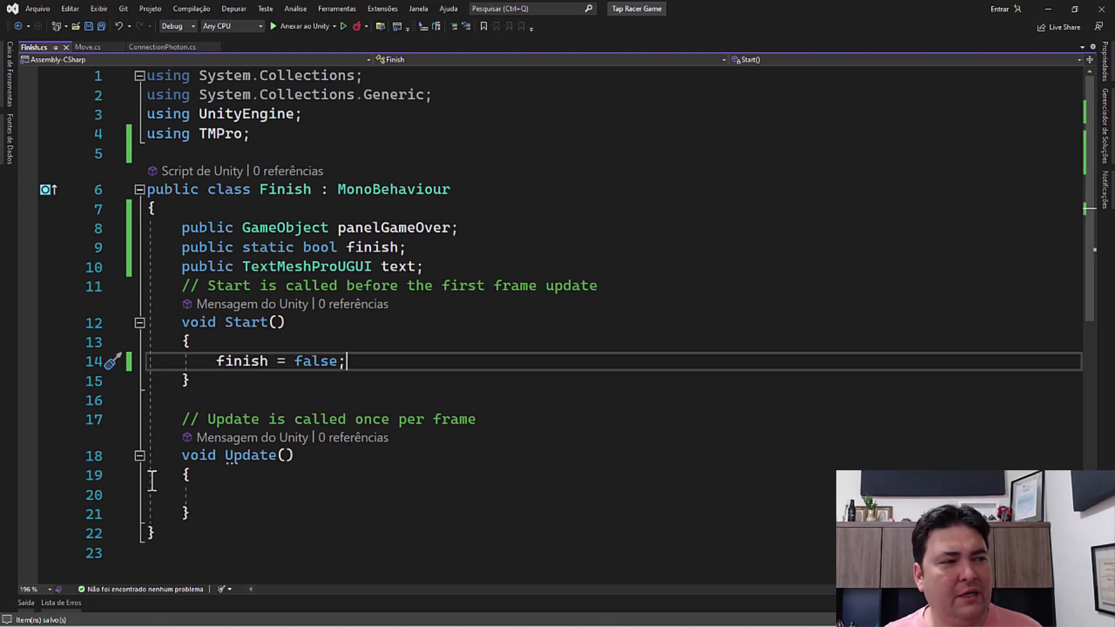
Replace the unused Update method with a public OnTriggerEnter(Collider other) handler
{"action": "left_click_drag", "start_coordinate": [199, 516], "coordinate": [181, 418]}
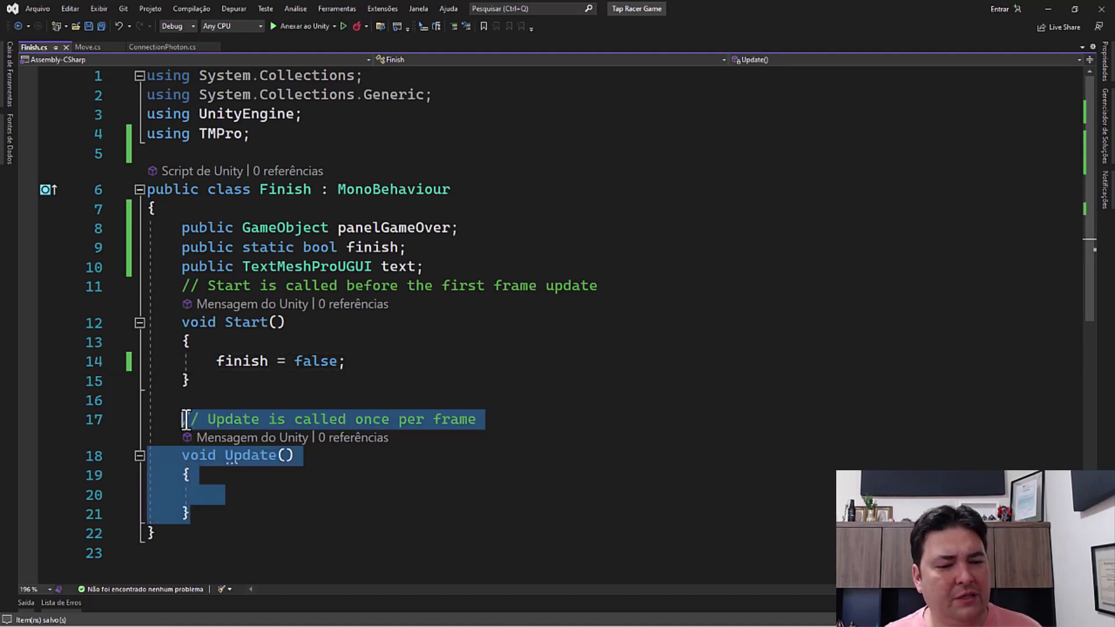
{"action": "key", "text": "Delete"}
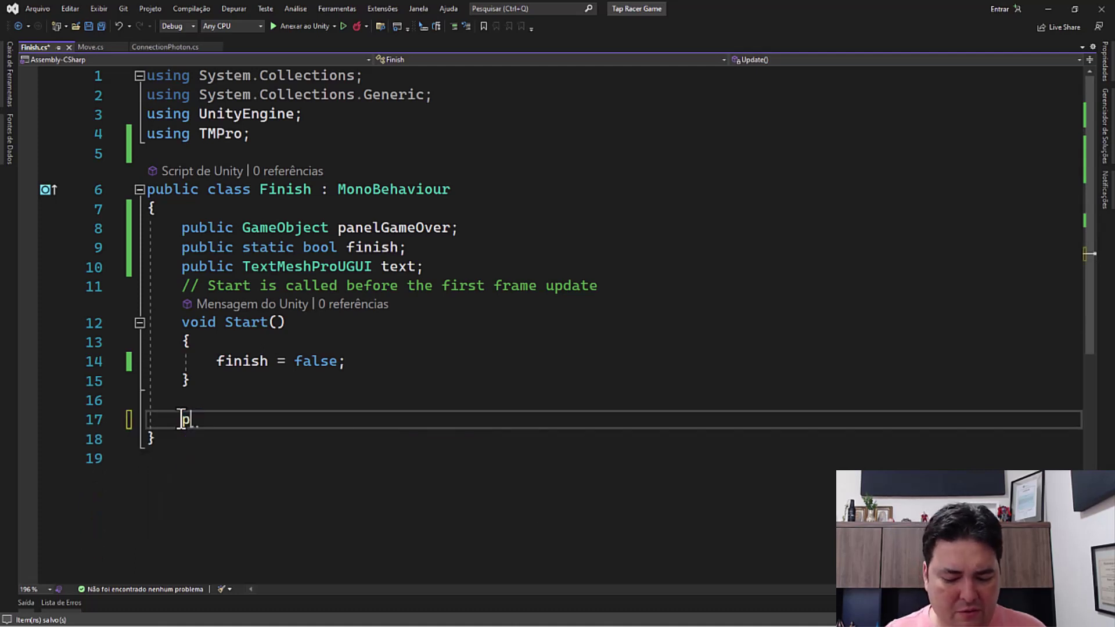
{"action": "type", "text": "public "}
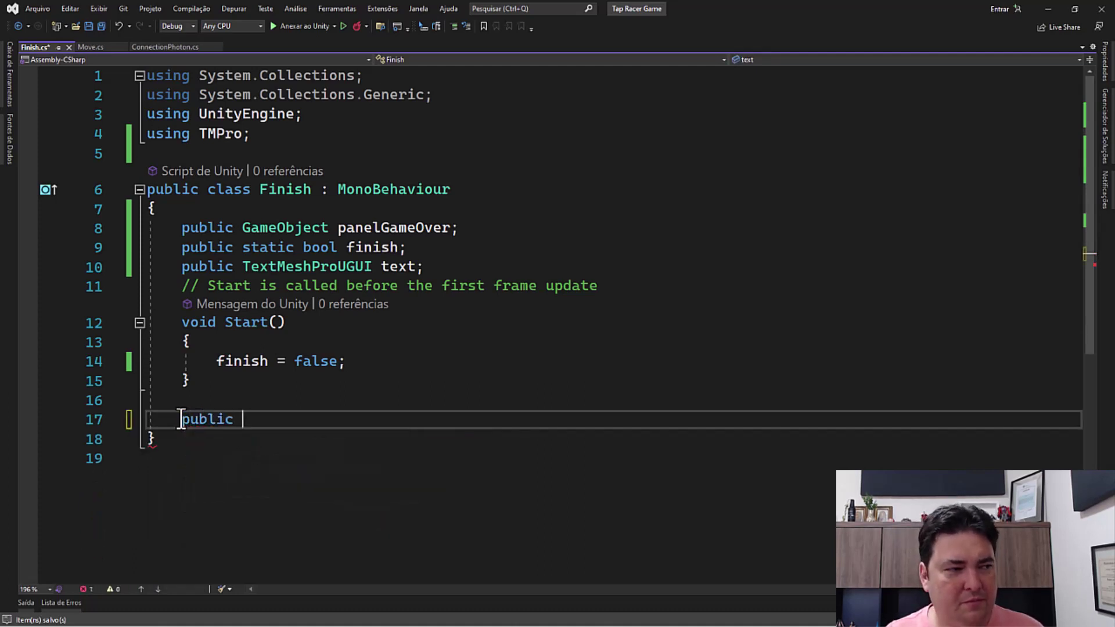
{"action": "type", "text": "void On"}
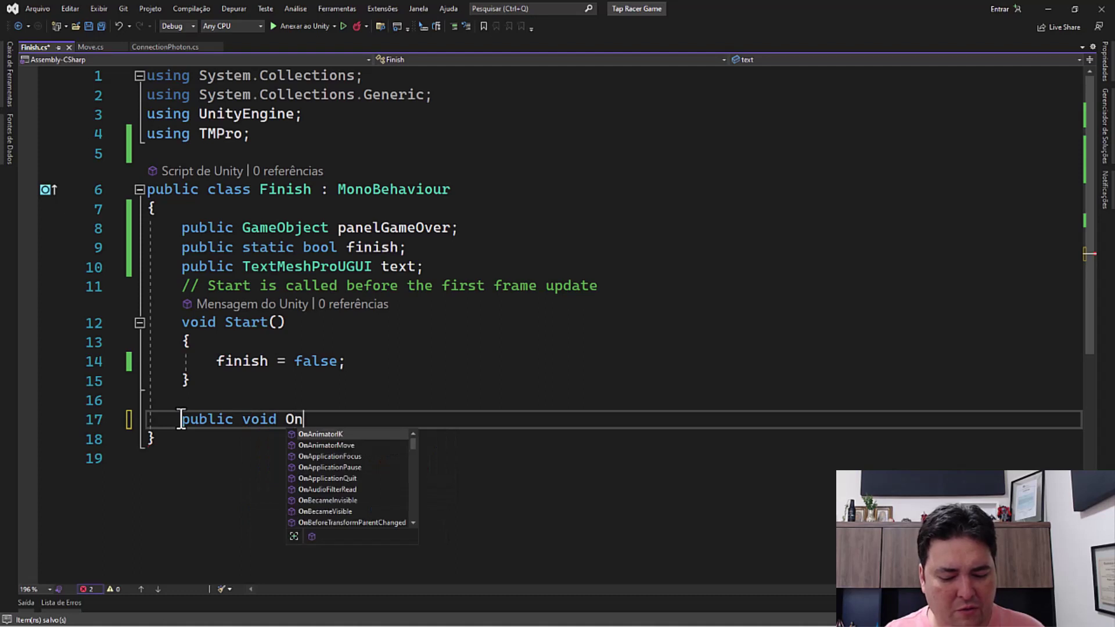
{"action": "type", "text": "tri"}
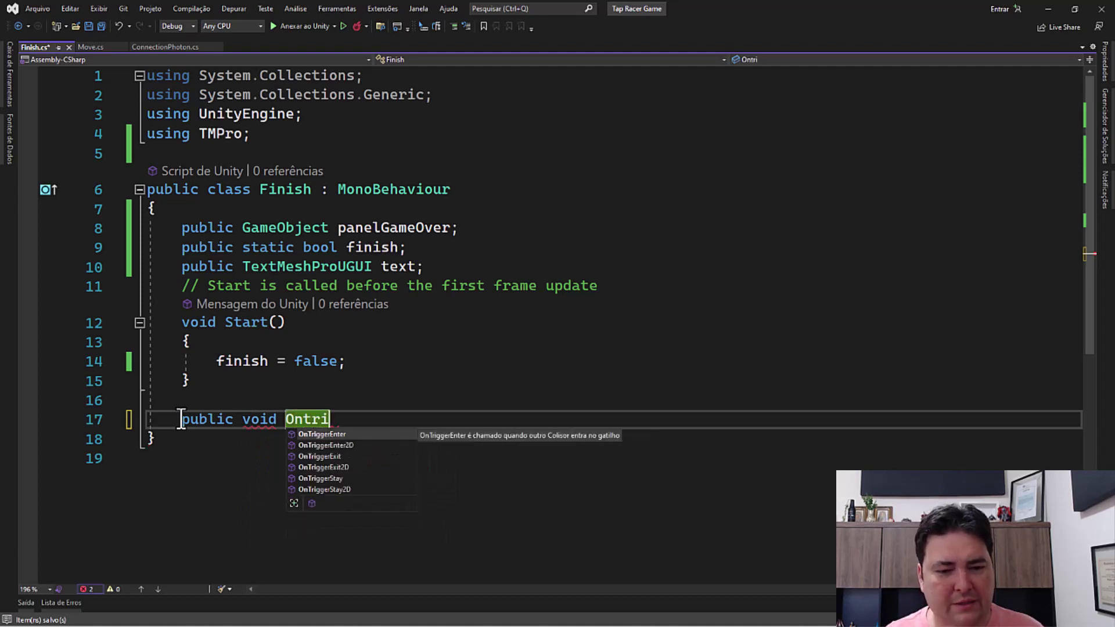
{"action": "key", "text": "Tab"}
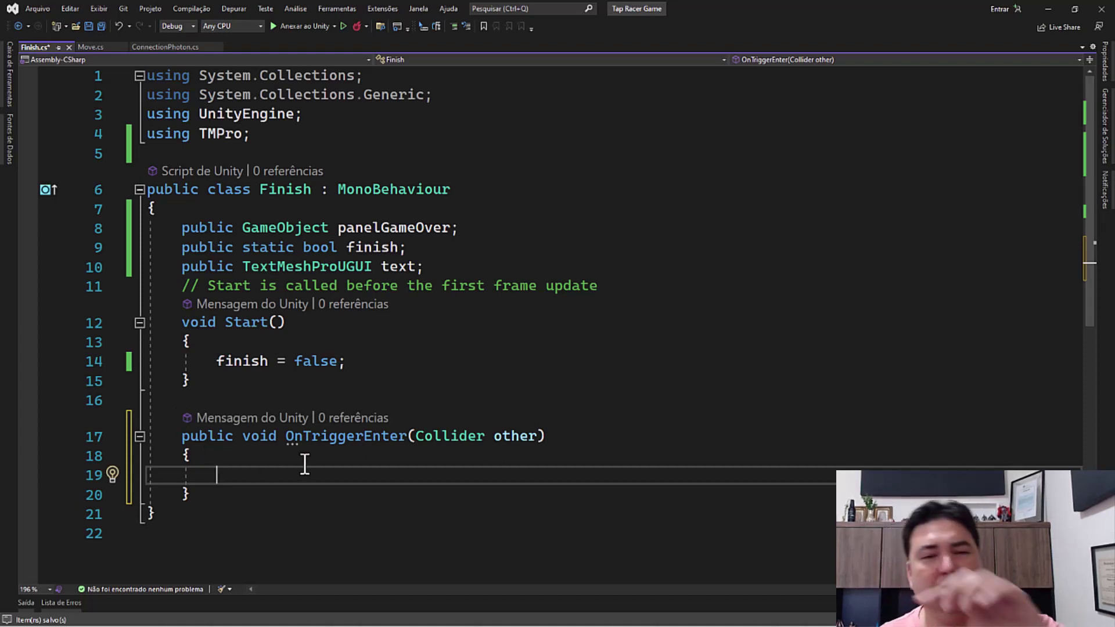
{"action": "scroll", "coordinate": [302, 459], "scroll_direction": "down", "scroll_amount": 1}
{"action": "scroll", "coordinate": [306, 457], "scroll_direction": "down", "scroll_amount": 1}
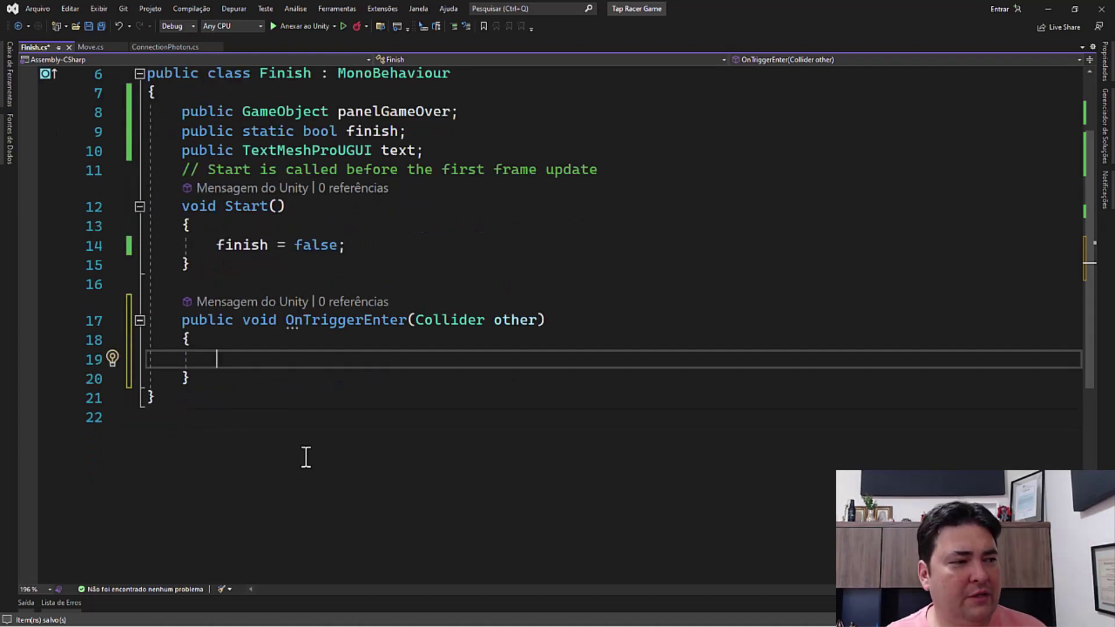
Write the condition if(other.gameObject.tag == "Player") inside OnTriggerEnter
{"action": "type", "text": "if"}
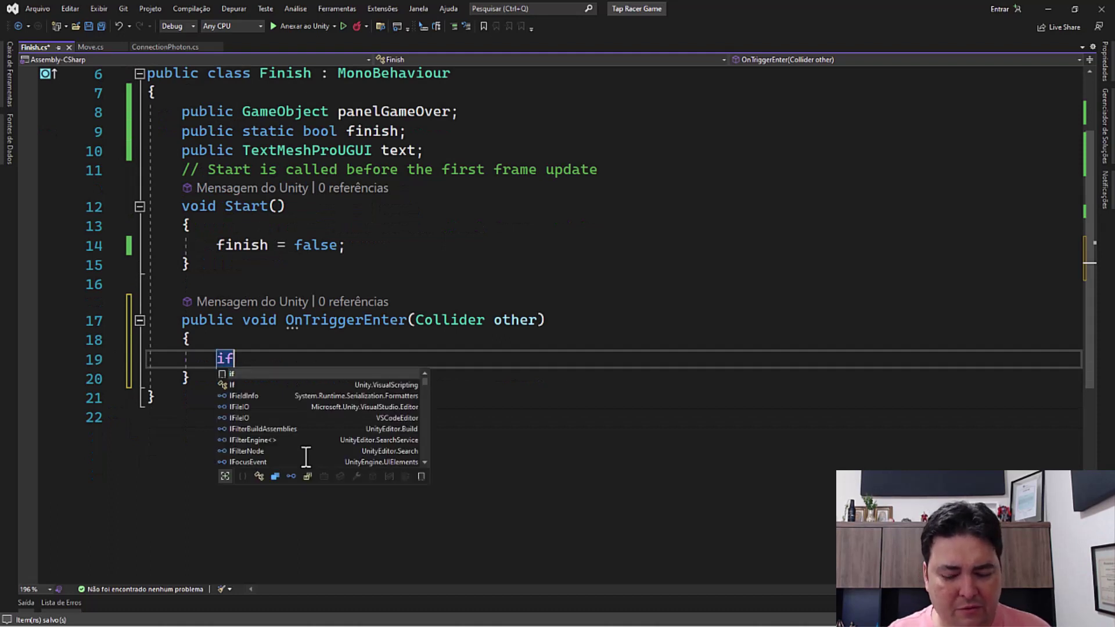
{"action": "type", "text": "(oh"}
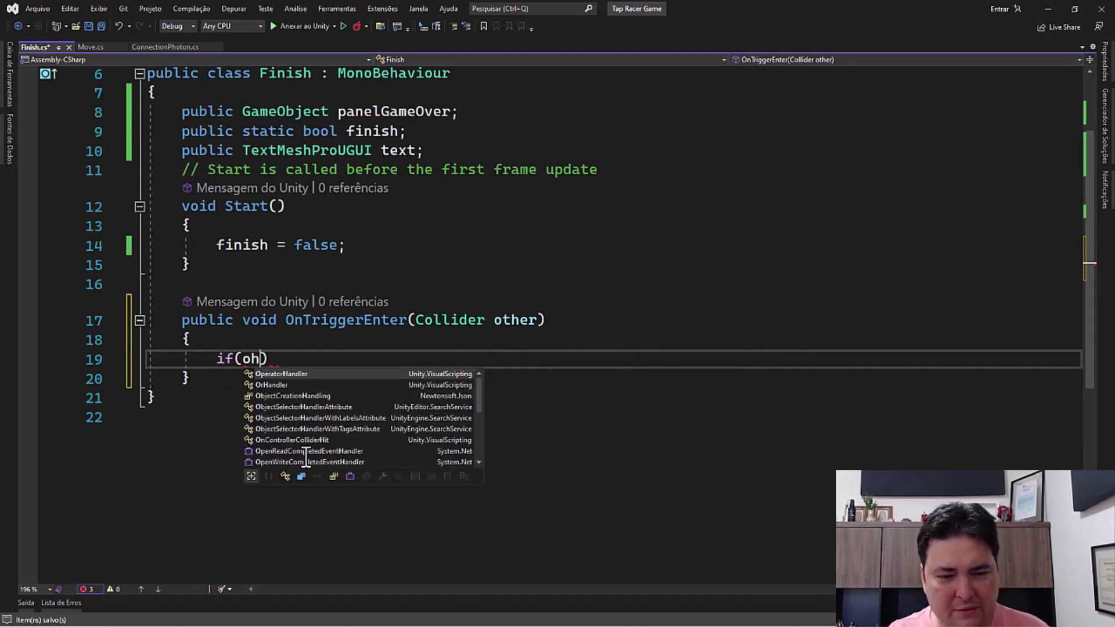
{"action": "key", "text": "BackSpace"}
{"action": "type", "text": "ther"}
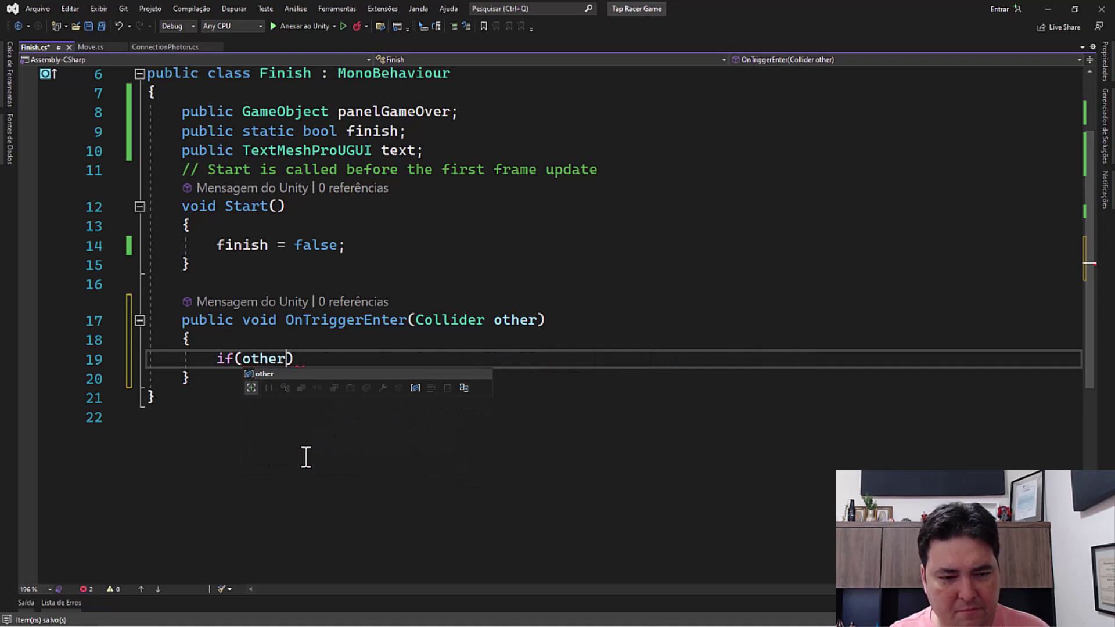
{"action": "type", "text": "."}
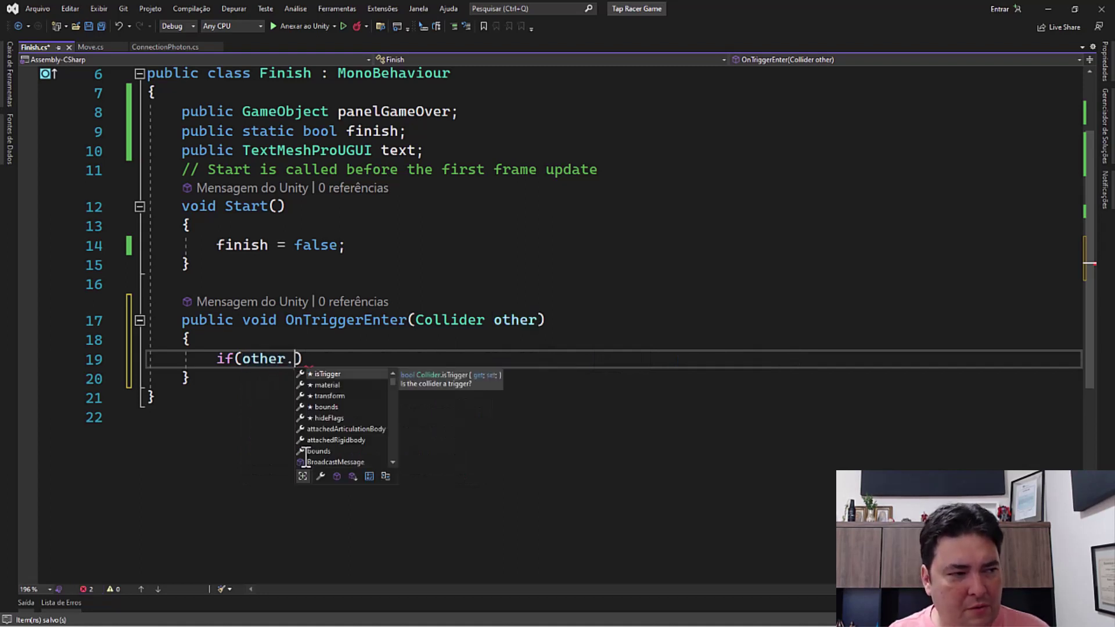
{"action": "type", "text": "game"}
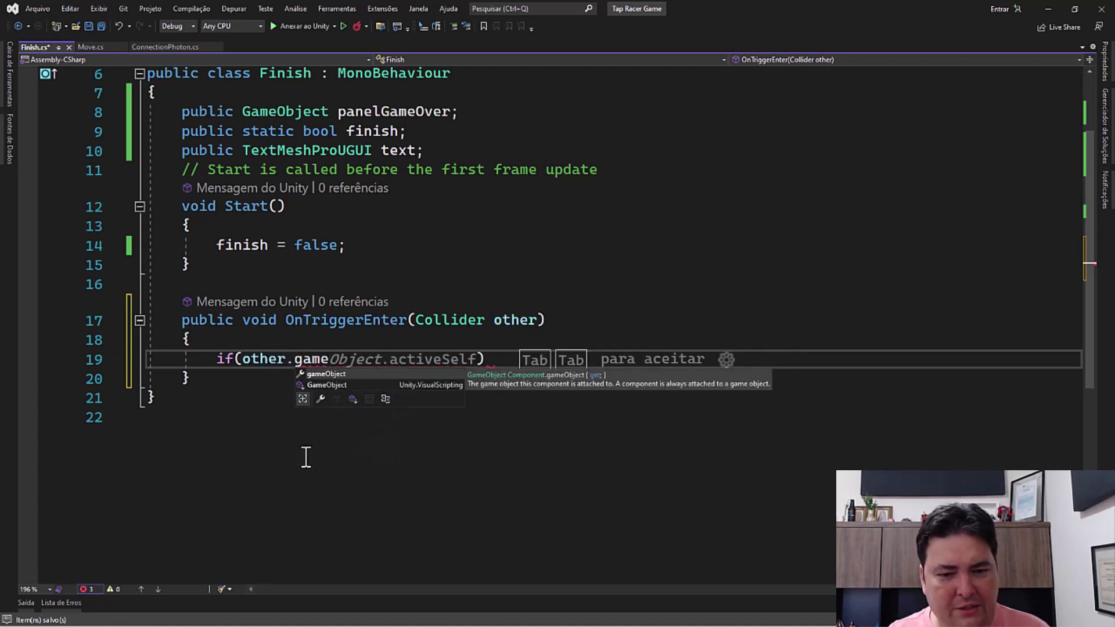
{"action": "key", "text": "Tab"}
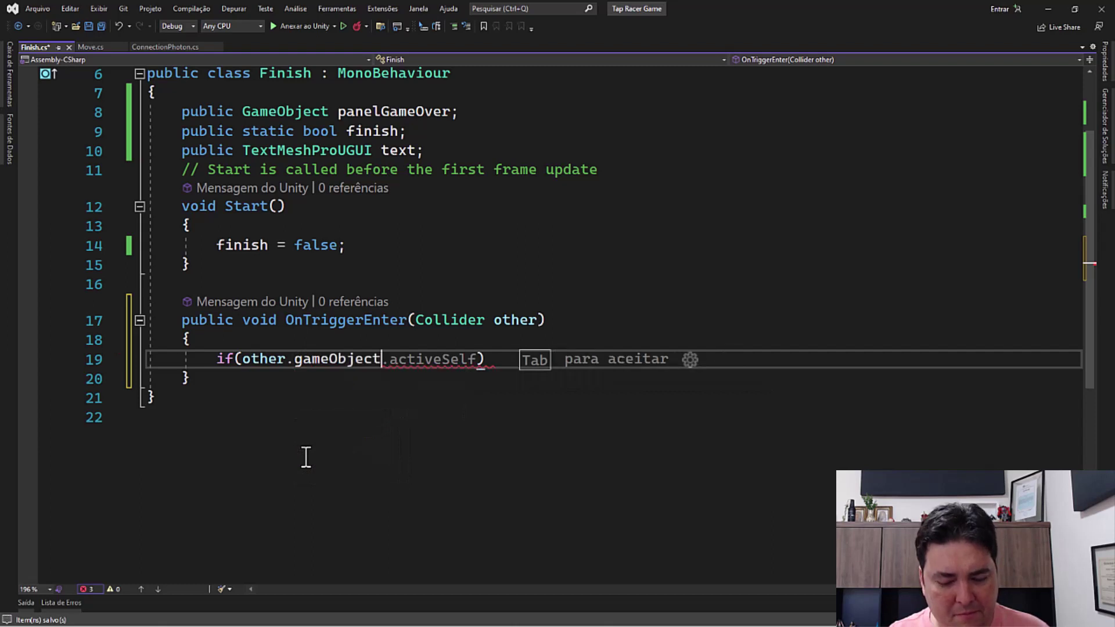
{"action": "type", "text": "."}
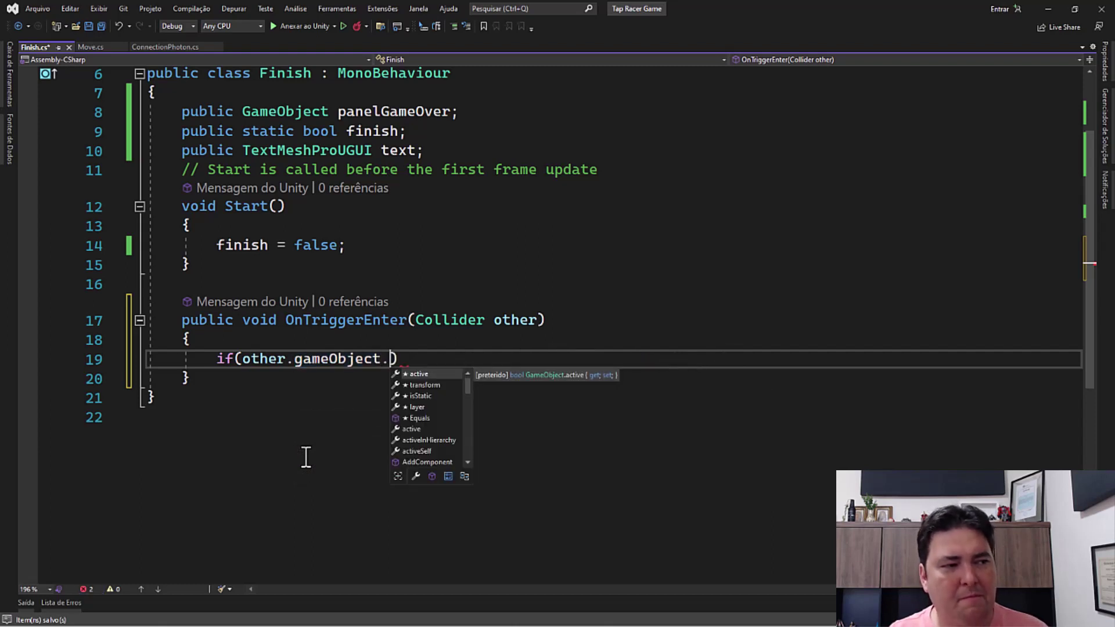
{"action": "type", "text": "ta"}
{"action": "key", "text": "Tab"}
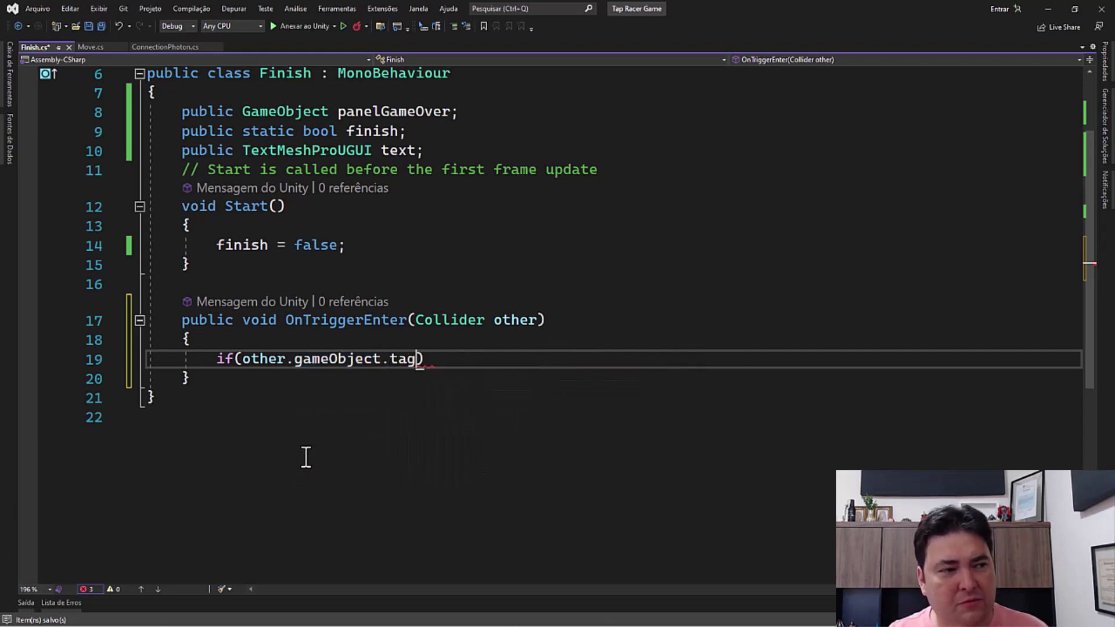
{"action": "type", "text": "= "}
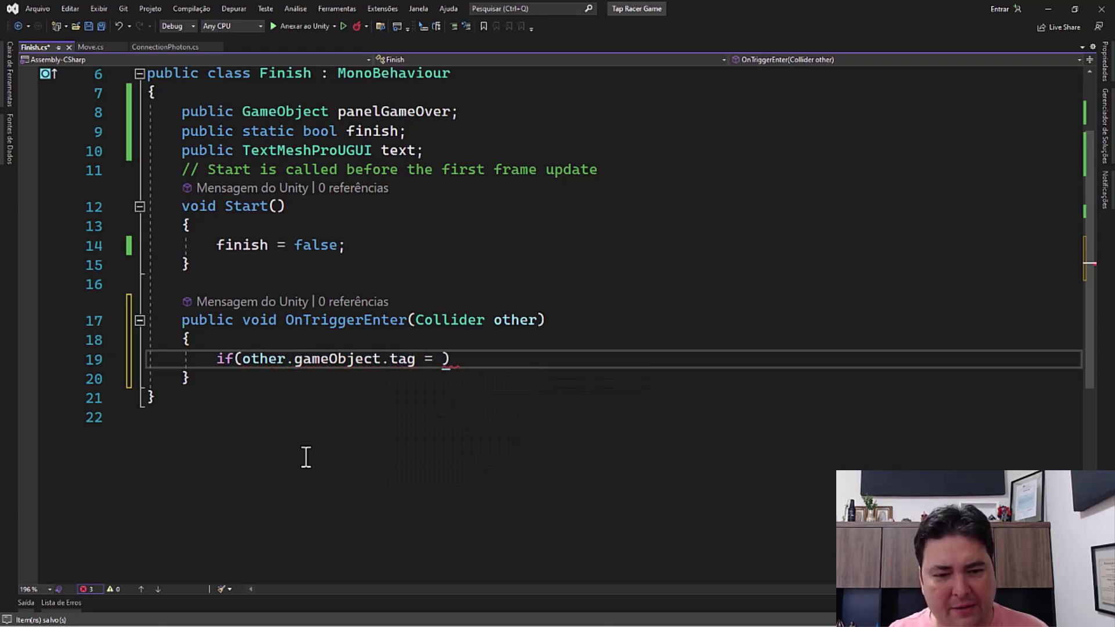
{"action": "type", "text": "="}
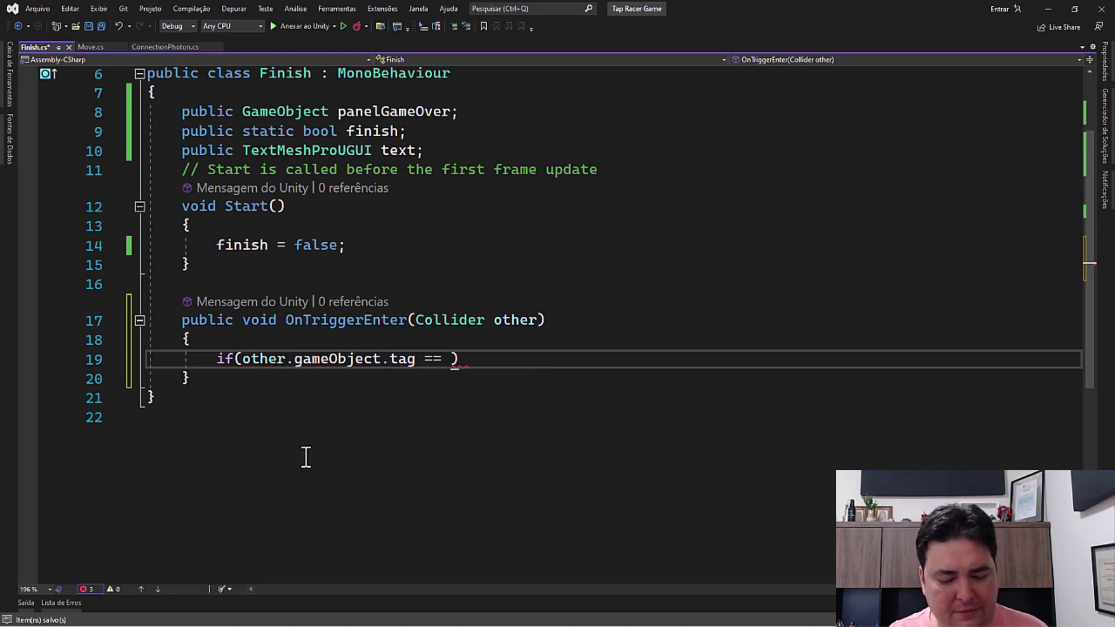
{"action": "type", "text": "\"Pla"}
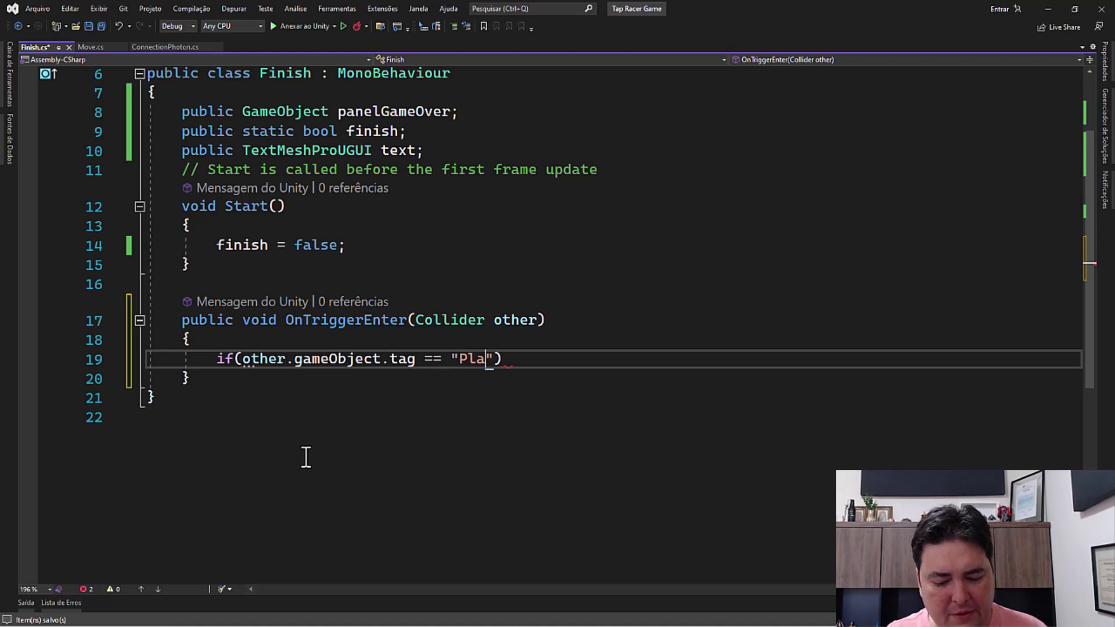
{"action": "type", "text": "e"}
{"action": "key", "text": "BackSpace"}
{"action": "type", "text": "yer"}
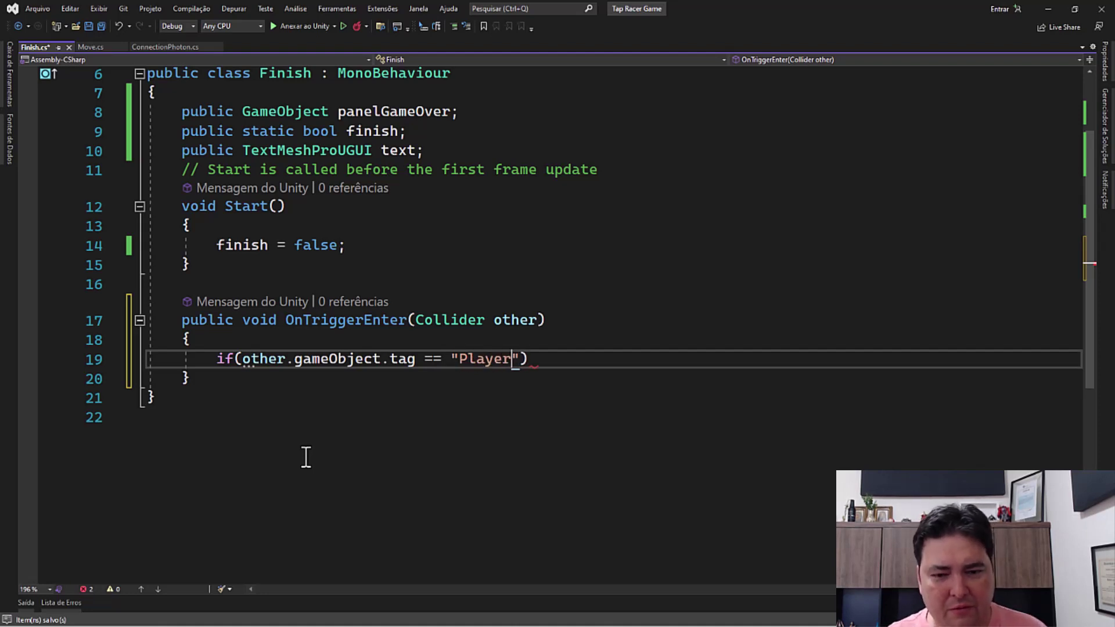
Save Finish.cs and give the Player-tag if an empty braced body
{"action": "key", "text": "ctrl+s"}
{"action": "key", "text": "End"}
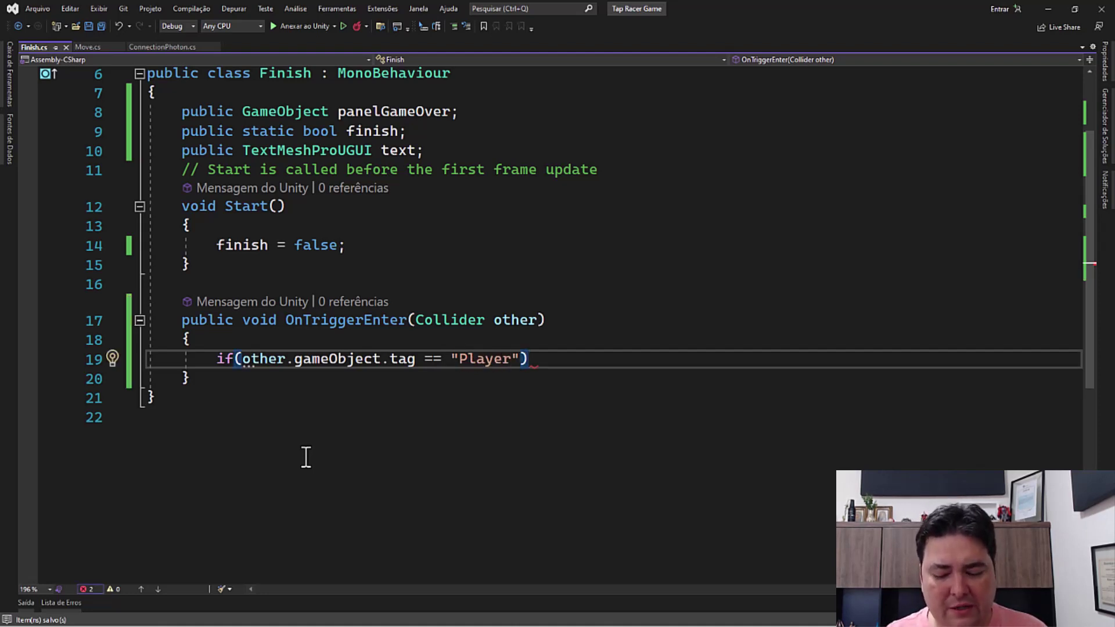
{"action": "type", "text": "{"}
{"action": "key", "text": "Return"}
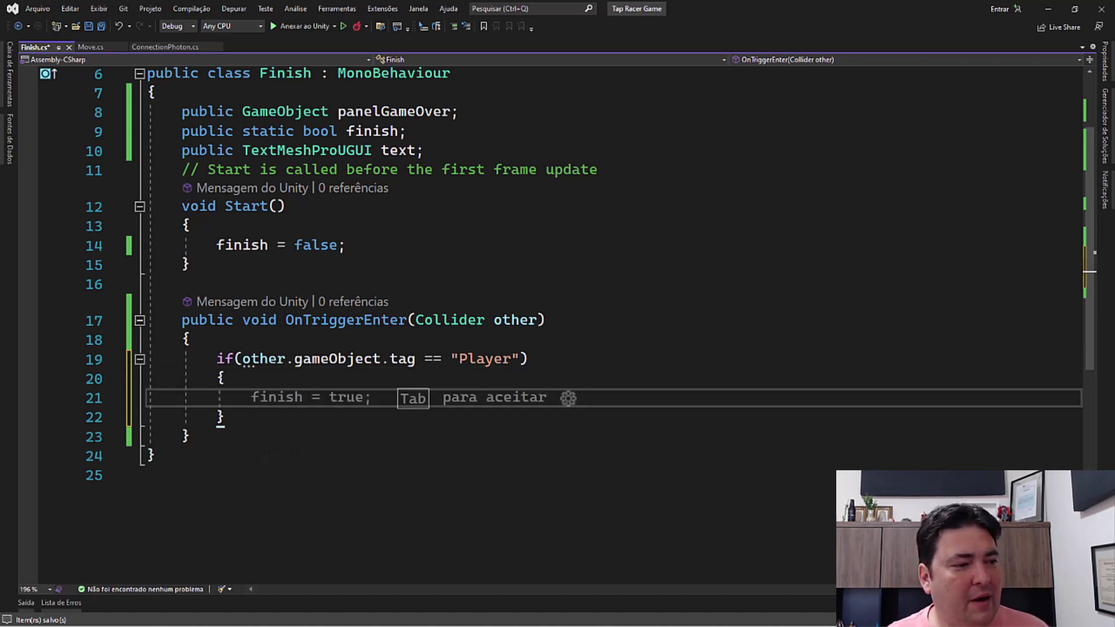
{"action": "key", "text": "alt+Tab"}
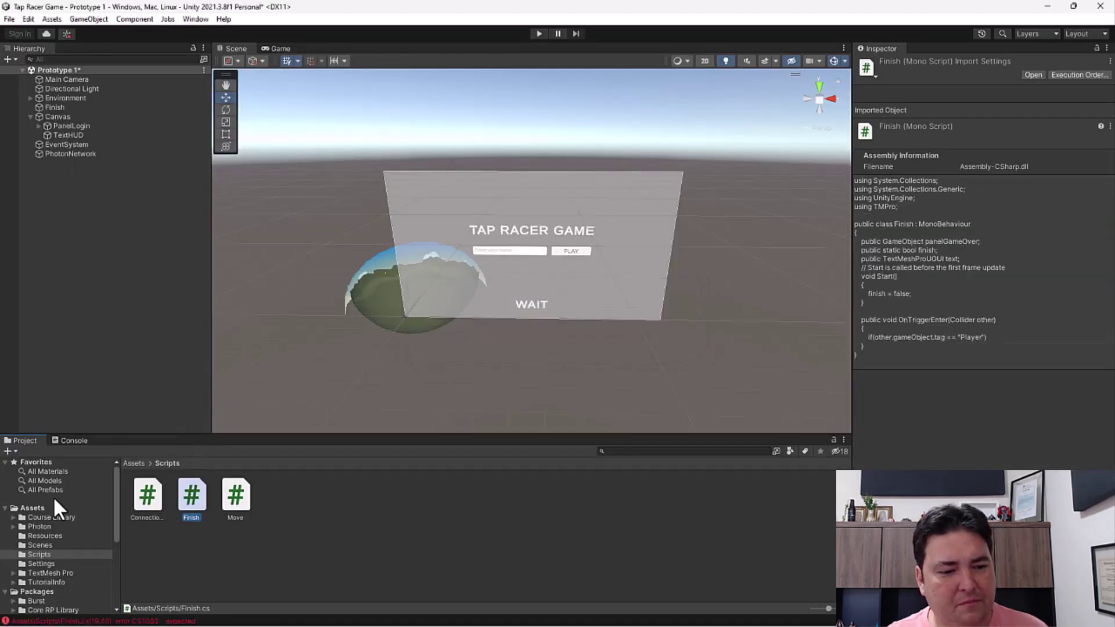
Tag the Veh_Armor_Car_01 prefab in Resources as Player and save the scene
{"action": "left_click", "coordinate": [43, 533]}
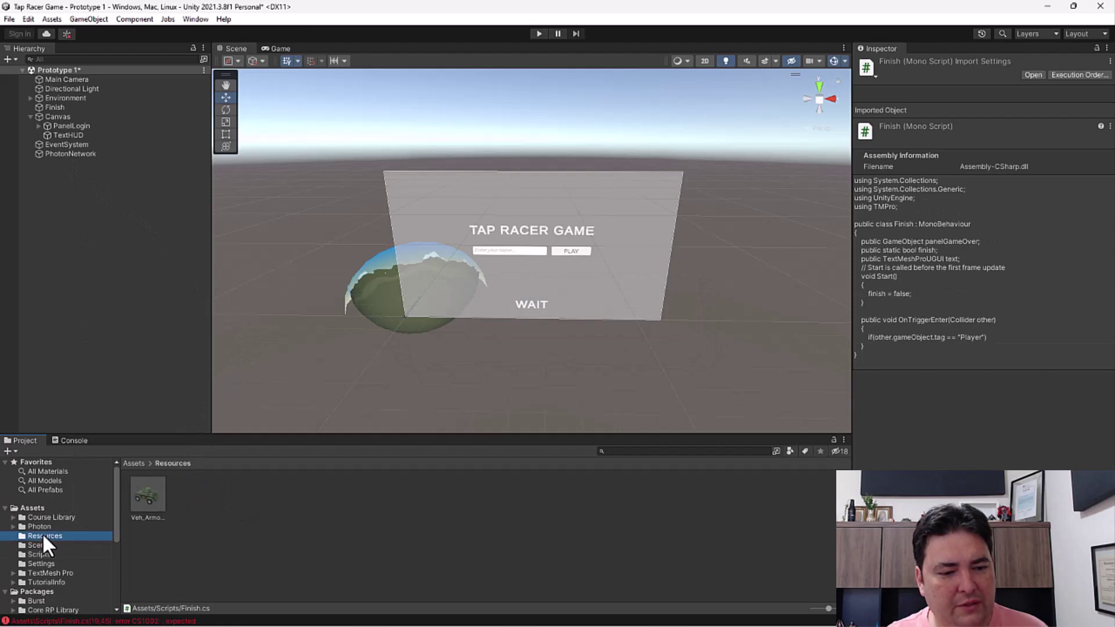
{"action": "left_click", "coordinate": [150, 502]}
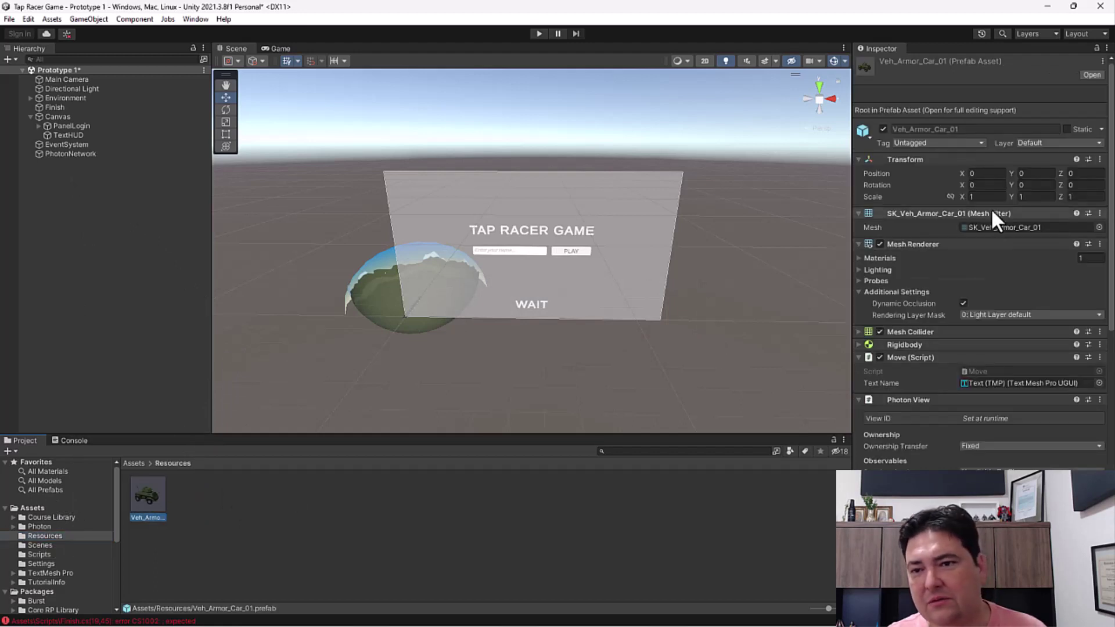
{"action": "left_click", "coordinate": [901, 142]}
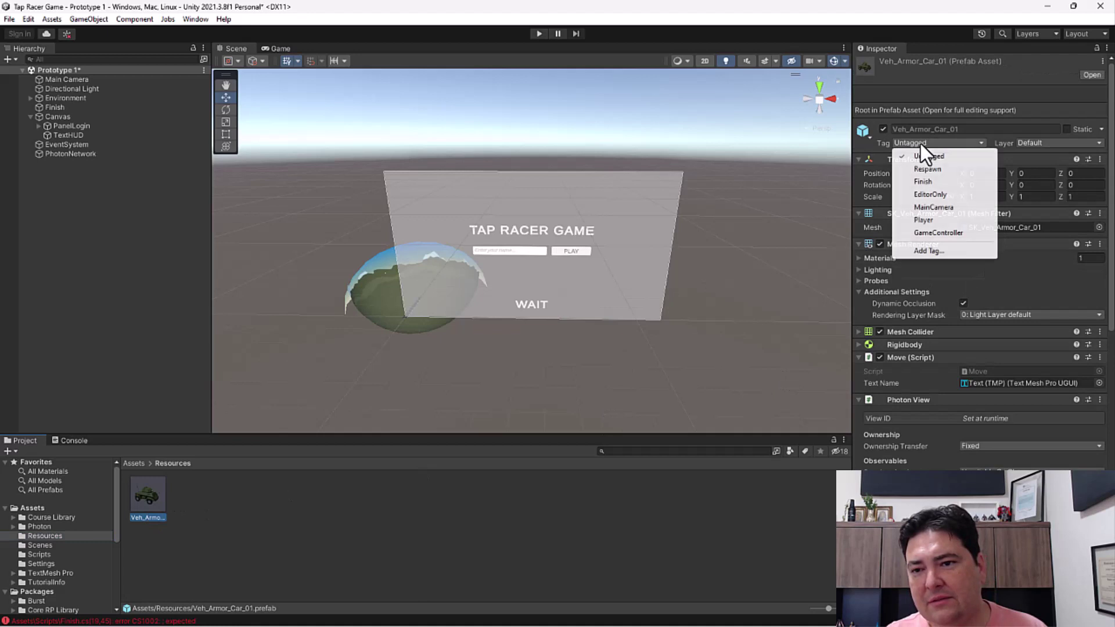
{"action": "left_click", "coordinate": [915, 220]}
{"action": "left_click", "coordinate": [248, 517]}
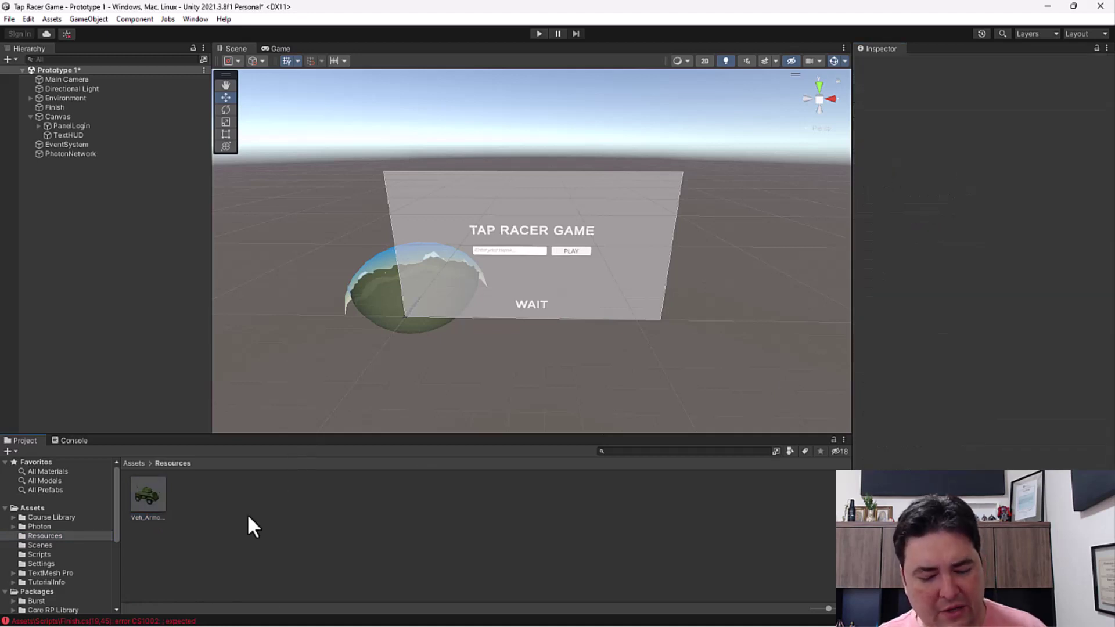
{"action": "key", "text": "ctrl+s"}
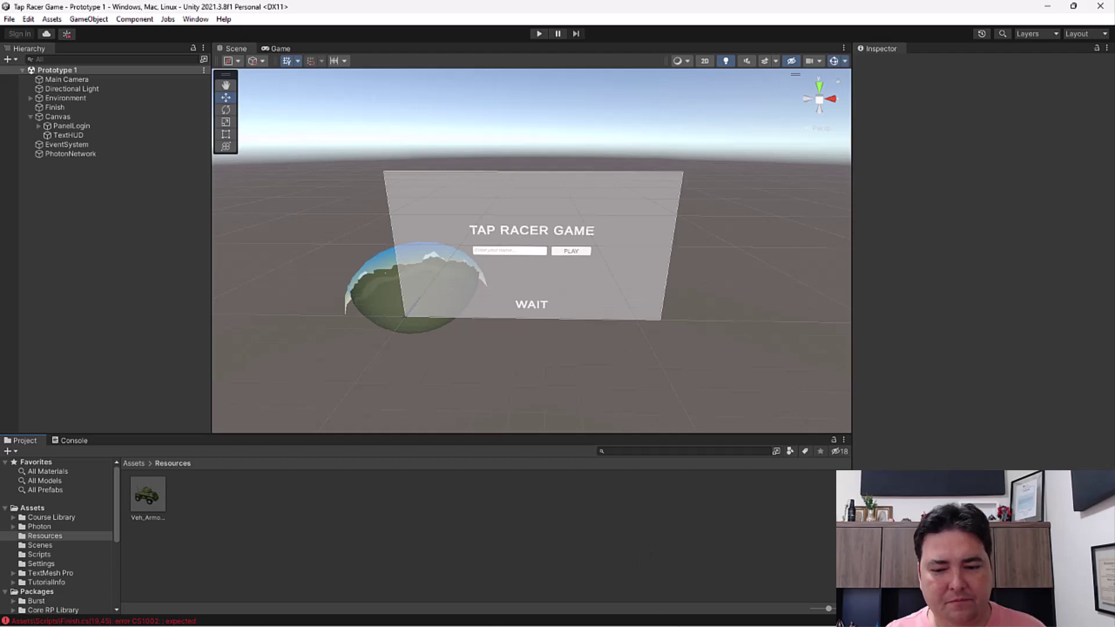
Switch back to Finish.cs in Visual Studio from the taskbar
{"action": "mouse_move", "coordinate": [430, 626]}
{"action": "mouse_move", "coordinate": [686, 616]}
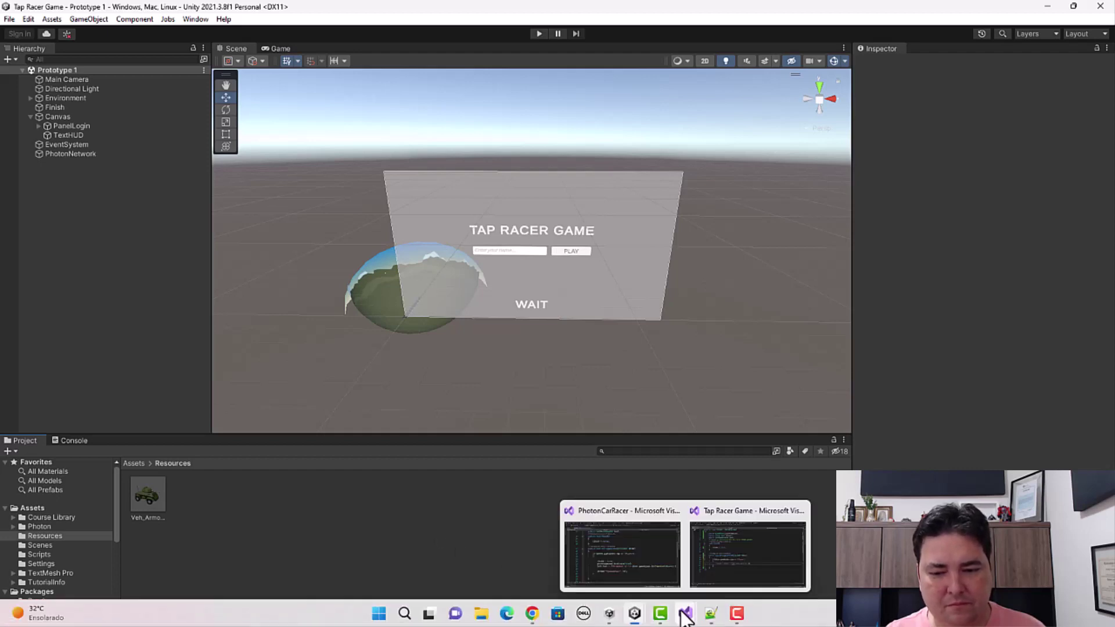
{"action": "left_click", "coordinate": [718, 569]}
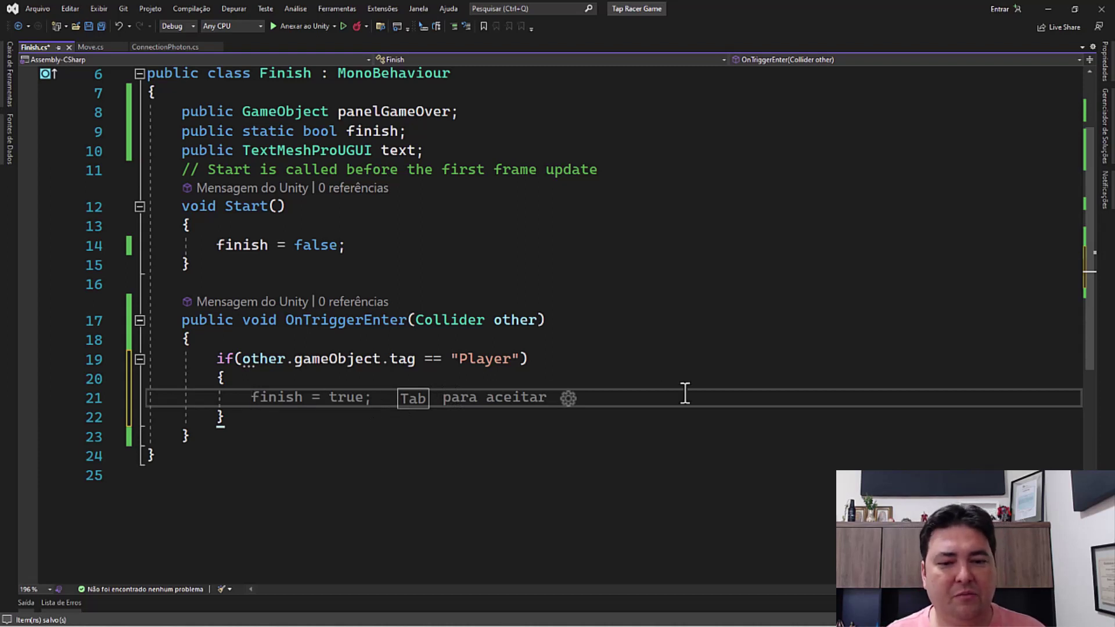
Inside the Player-tag if, set finish = true and call panelGameOver.SetActive(false), then save
{"action": "type", "text": "fi"}
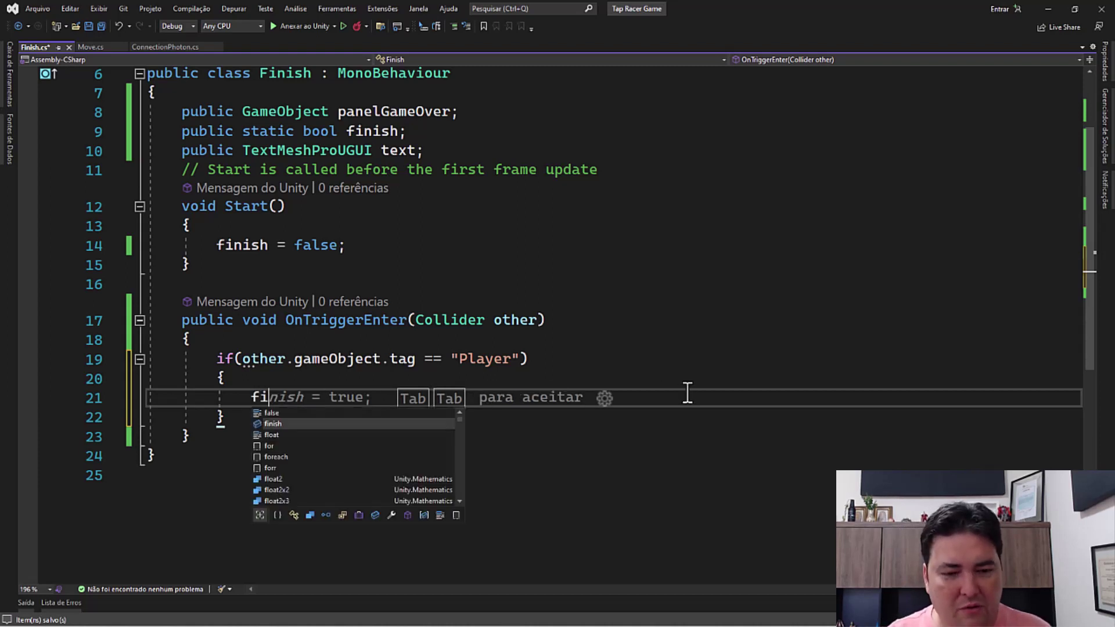
{"action": "key", "text": "Tab"}
{"action": "key", "text": "Tab"}
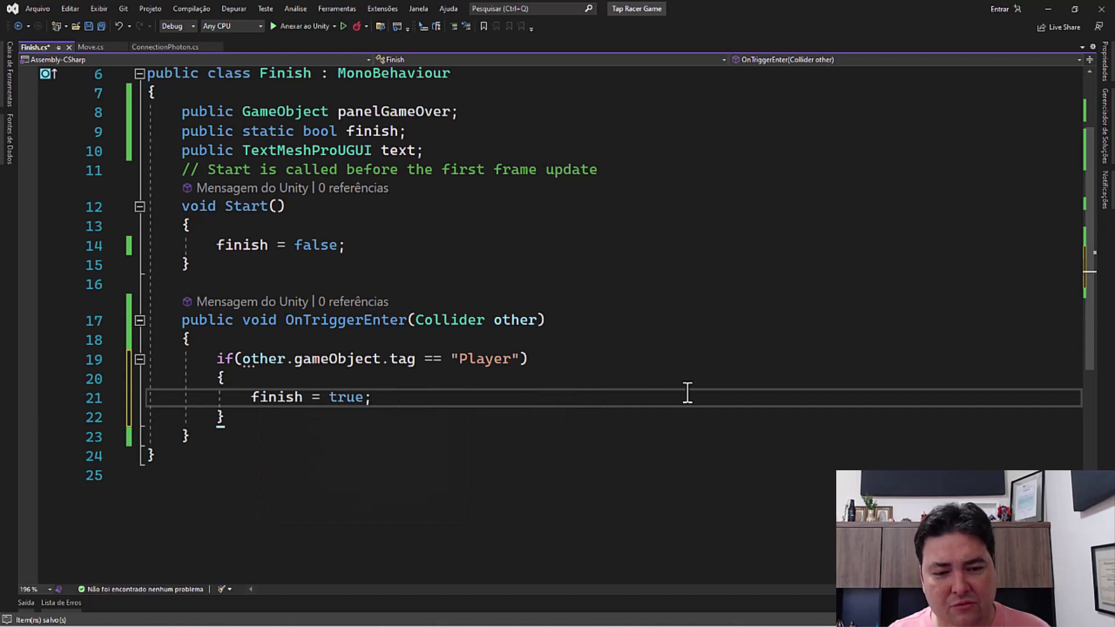
{"action": "key", "text": "Return"}
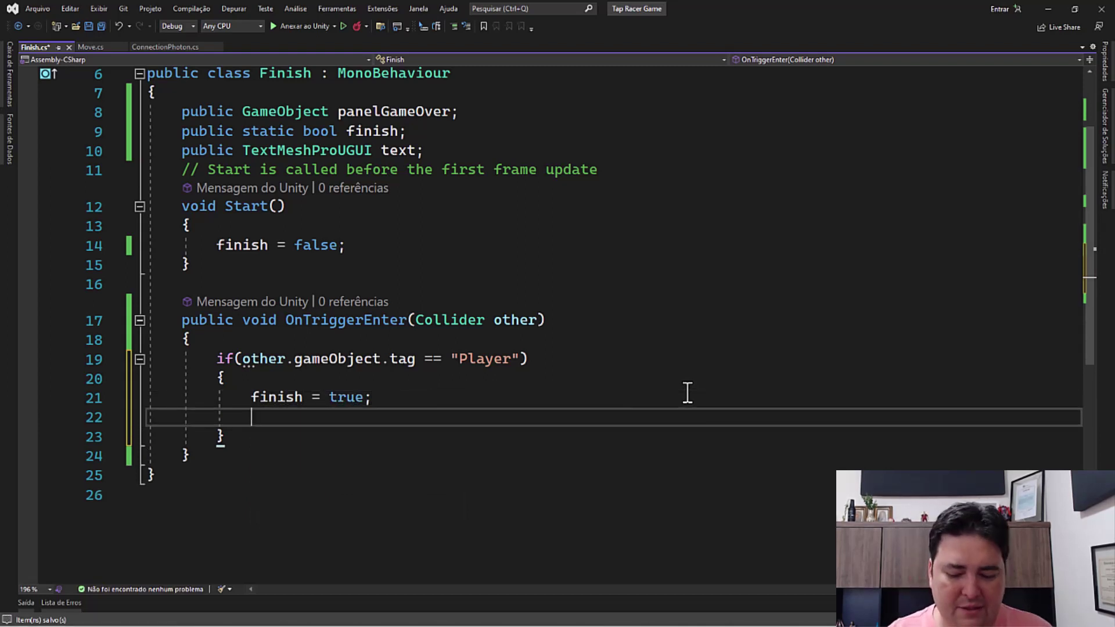
{"action": "type", "text": "pa"}
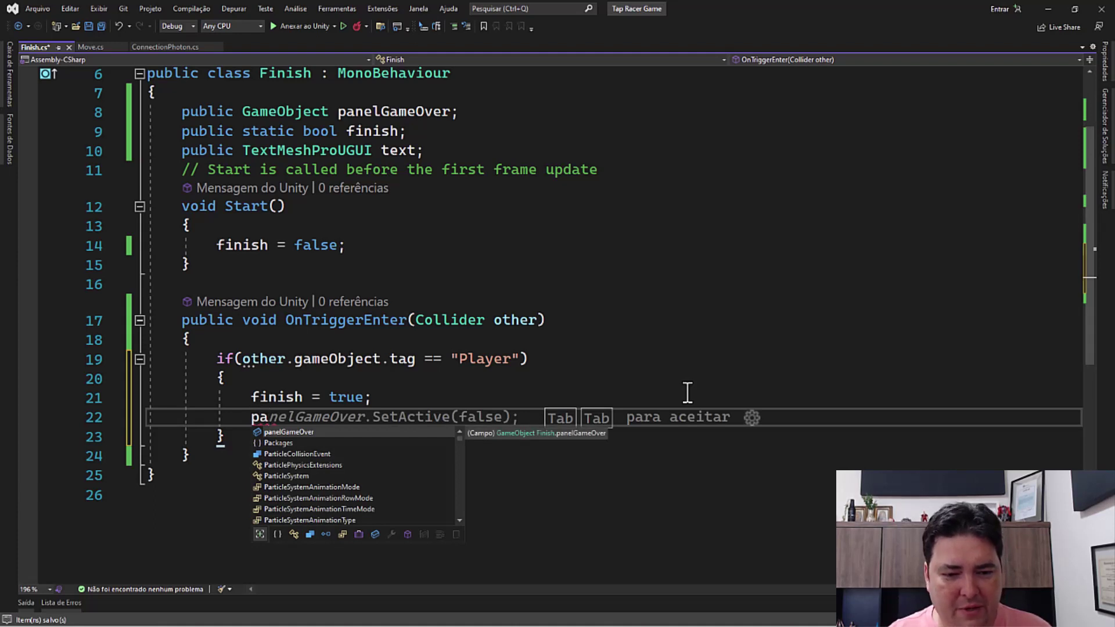
{"action": "key", "text": "Tab"}
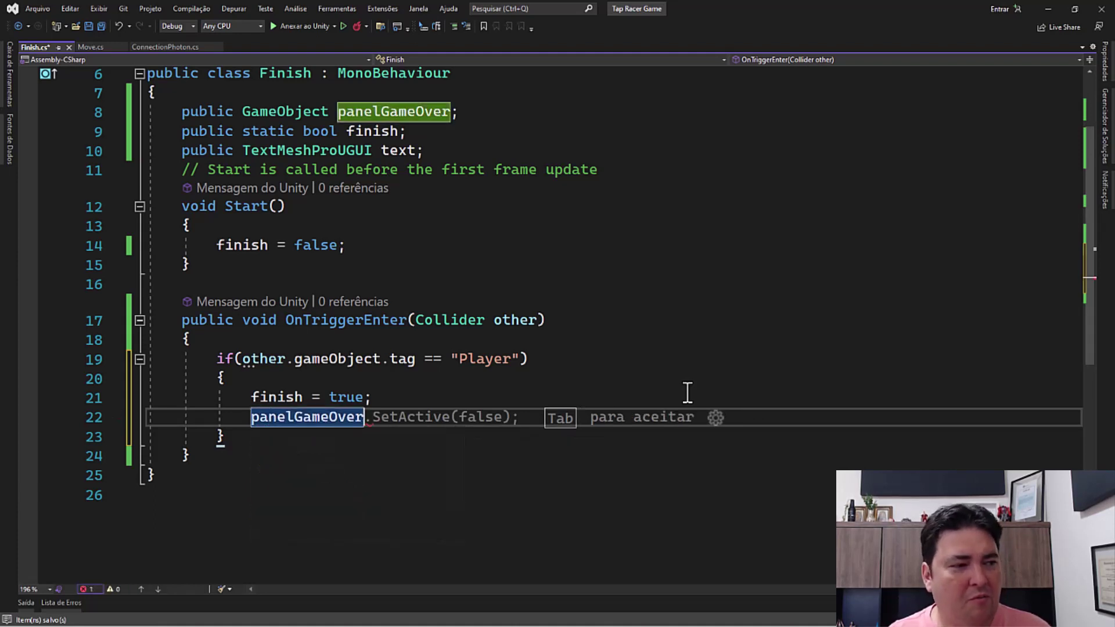
{"action": "key", "text": "Tab"}
{"action": "key", "text": "ctrl+s"}
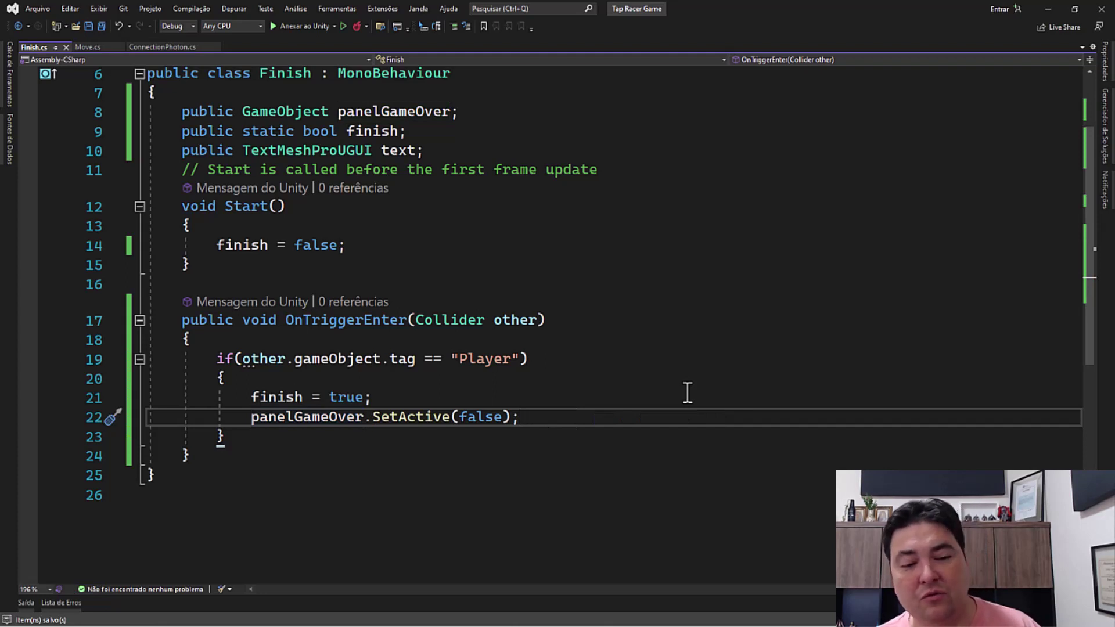
{"action": "mouse_move", "coordinate": [377, 324]}
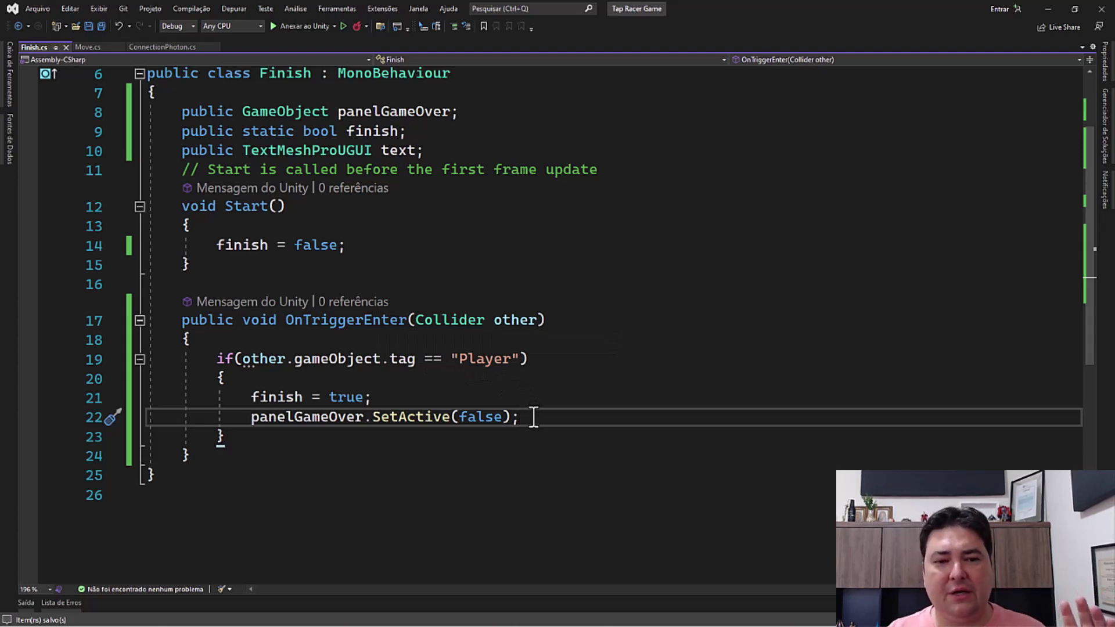
{"action": "key", "text": "Return"}
{"action": "type", "text": "t"}
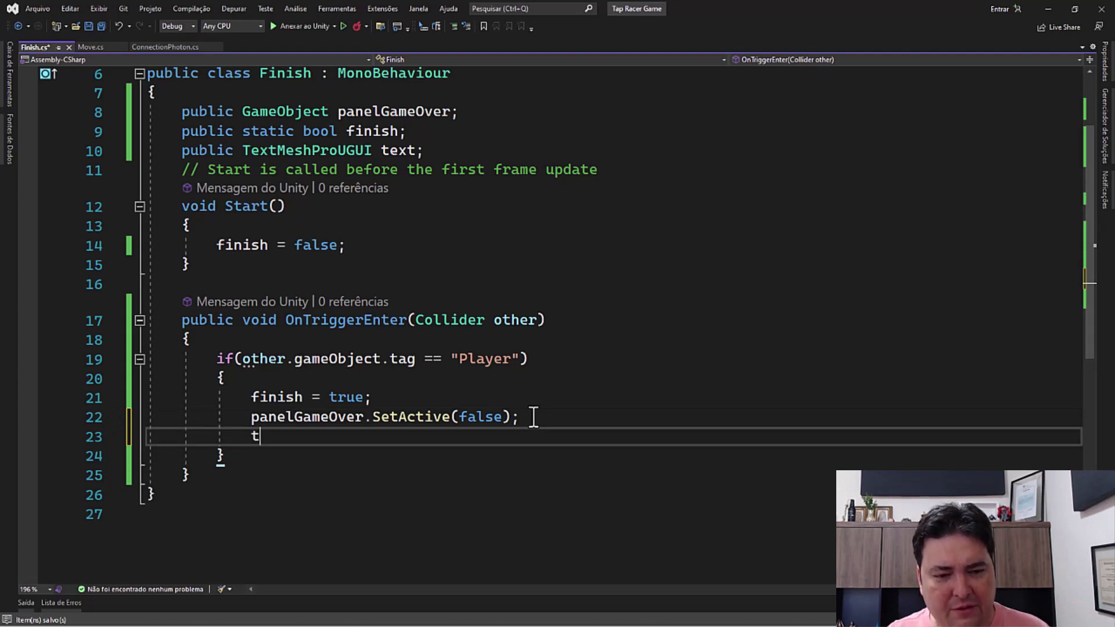
Begin the winner line: text.text = "The Winner is " + other.gameObject.GetComponent<Move>()
{"action": "type", "text": "ext"}
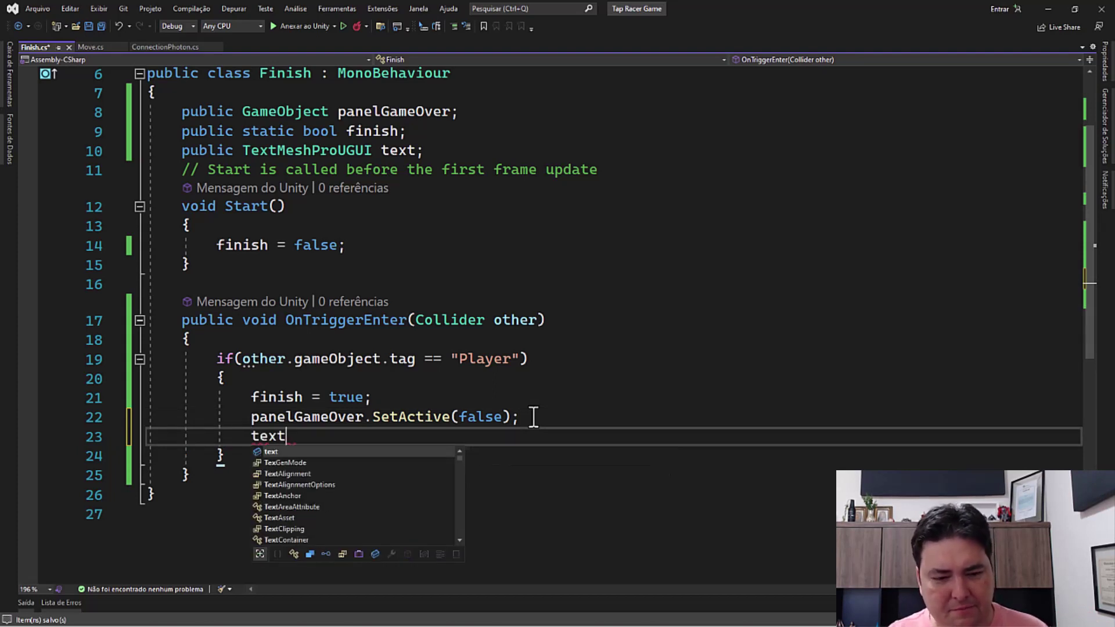
{"action": "type", "text": "."}
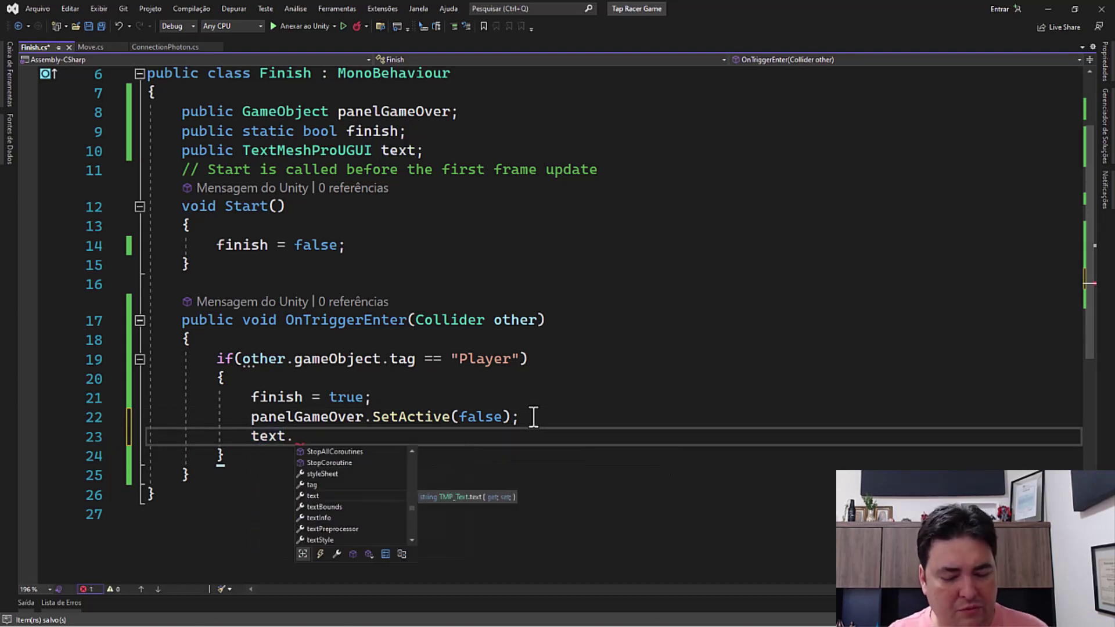
{"action": "type", "text": "te"}
{"action": "key", "text": "Tab"}
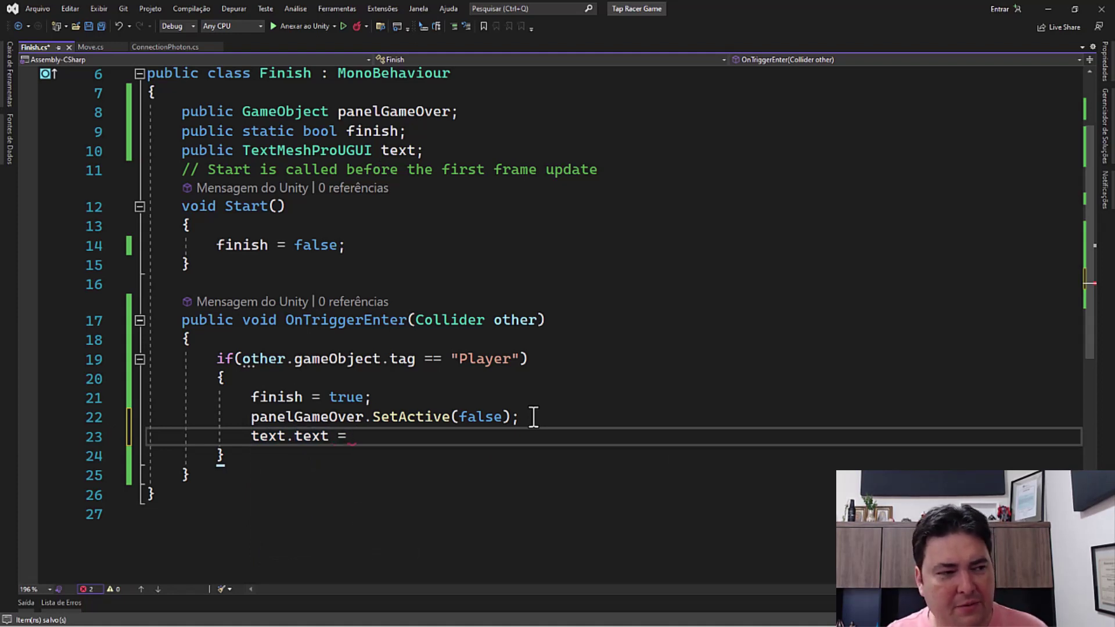
{"action": "type", "text": "\"T"}
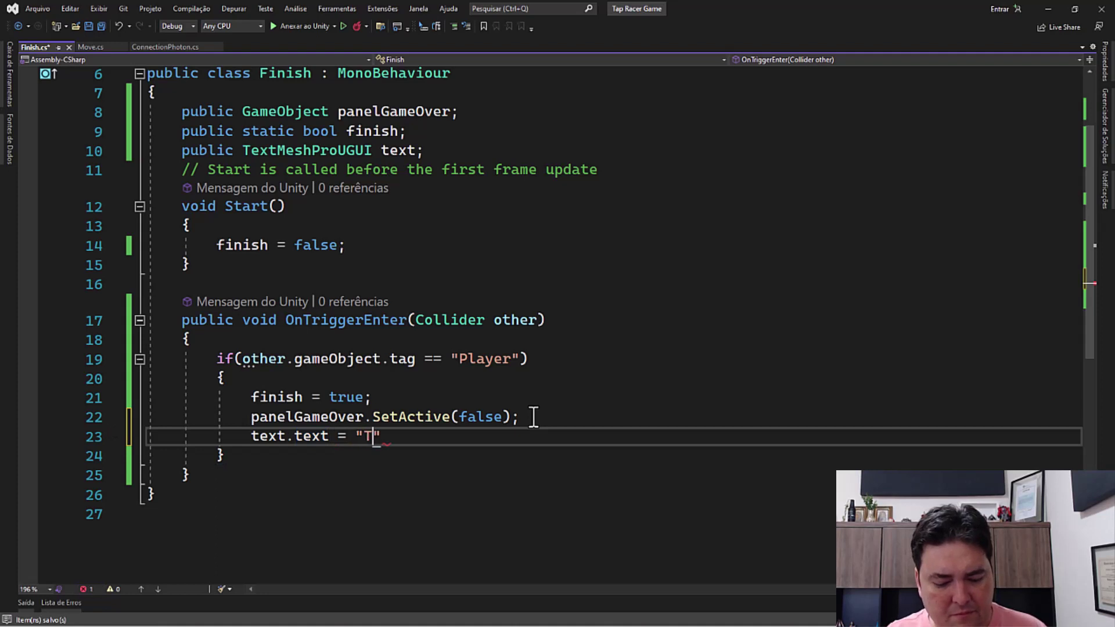
{"action": "type", "text": "he W"}
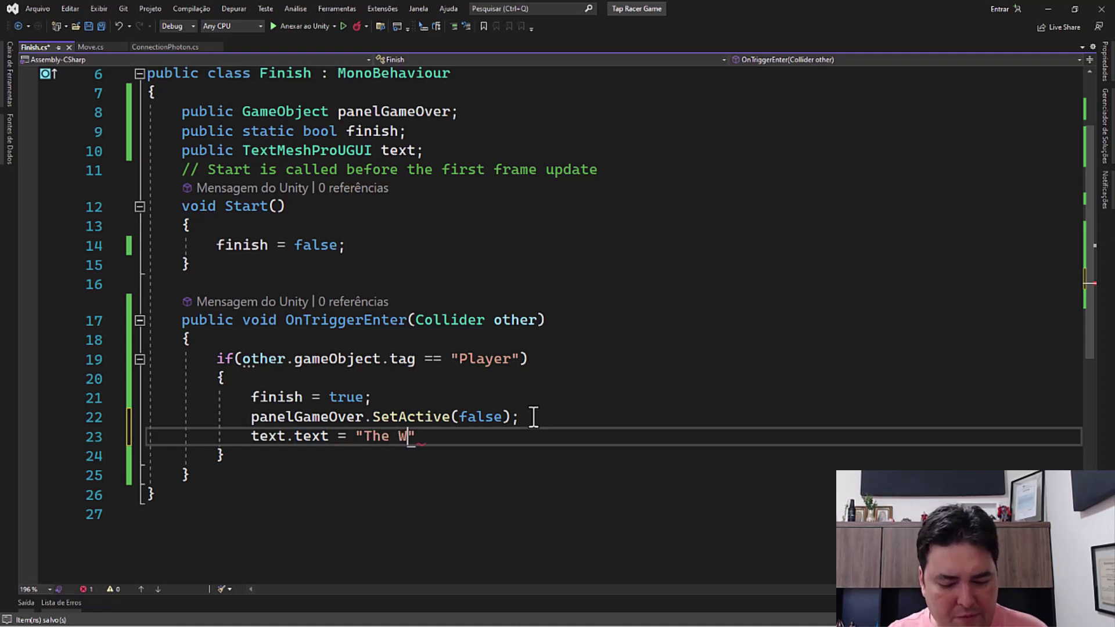
{"action": "type", "text": "inner i"}
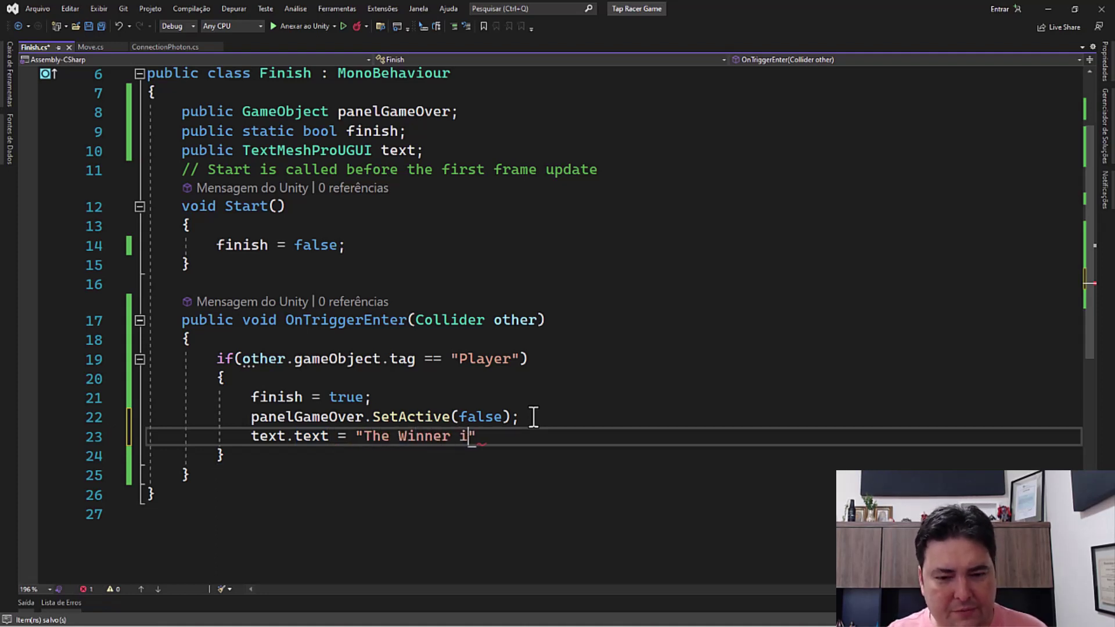
{"action": "type", "text": "s"}
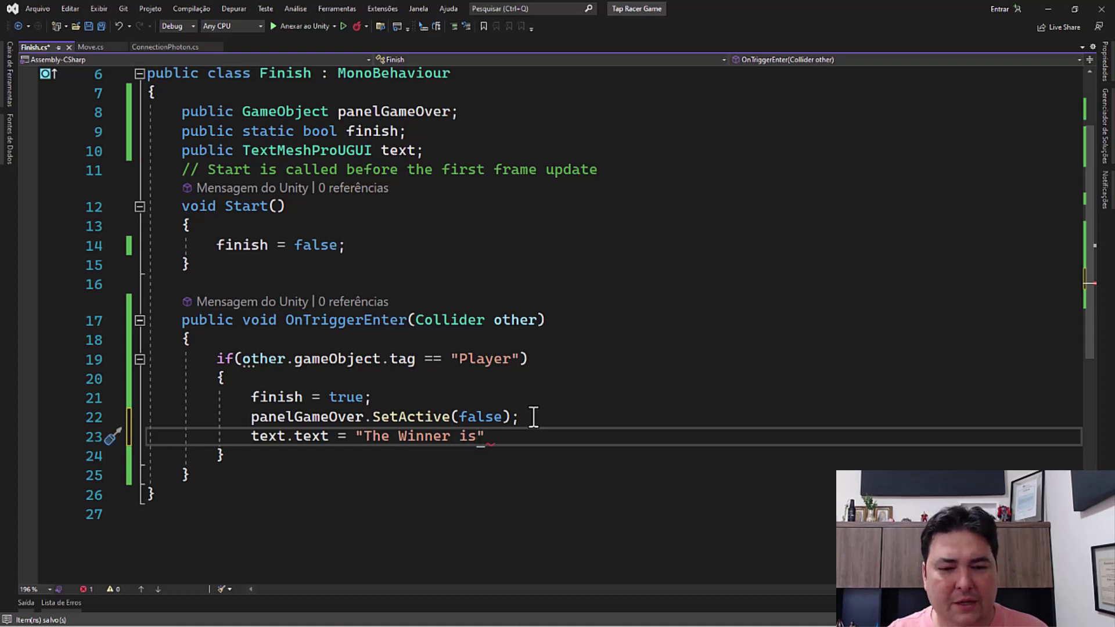
{"action": "type", "text": " \" +"}
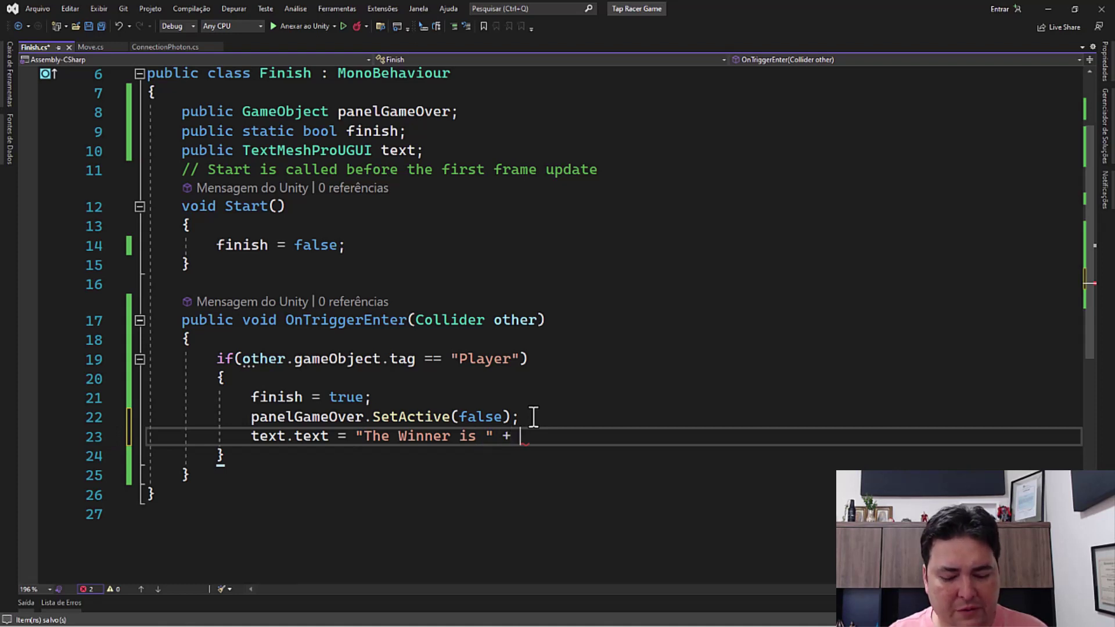
{"action": "type", "text": " ot"}
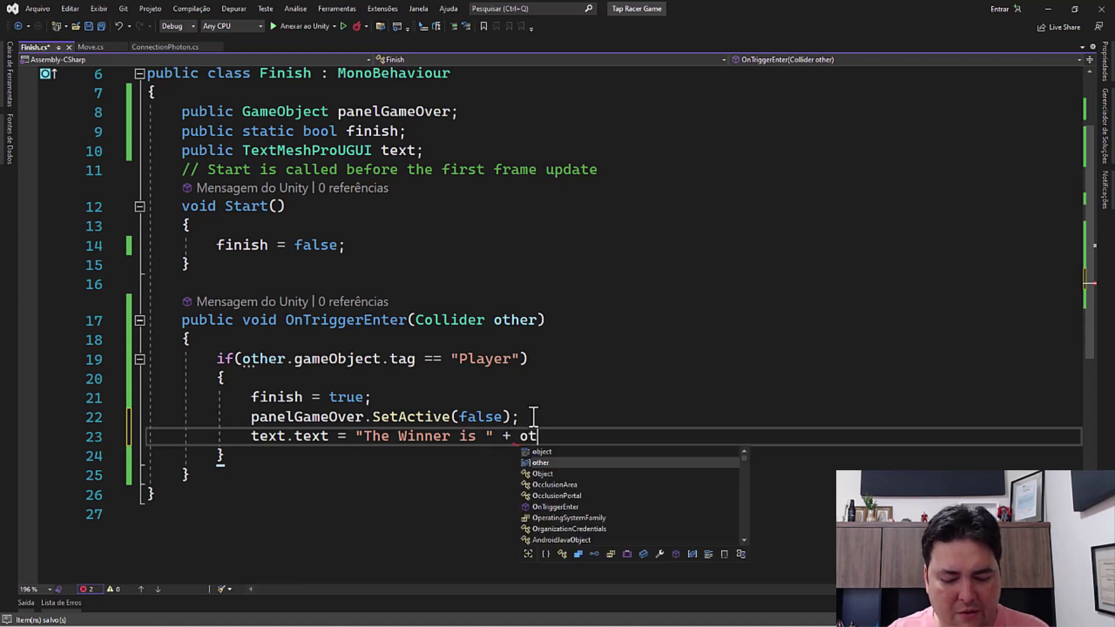
{"action": "type", "text": "her"}
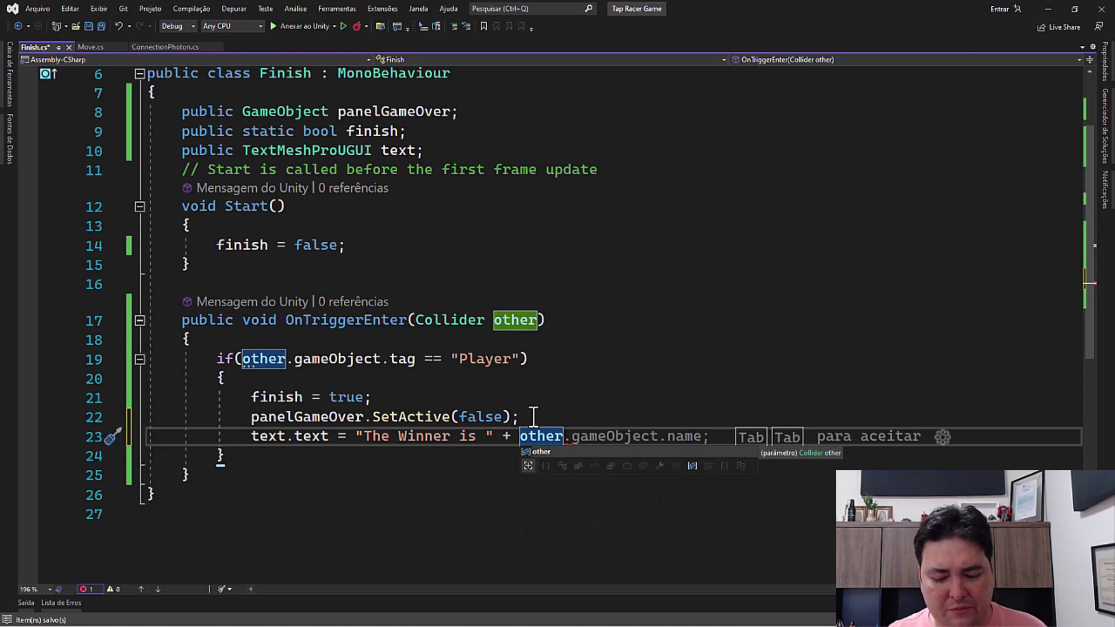
{"action": "type", "text": "."}
{"action": "key", "text": "Tab"}
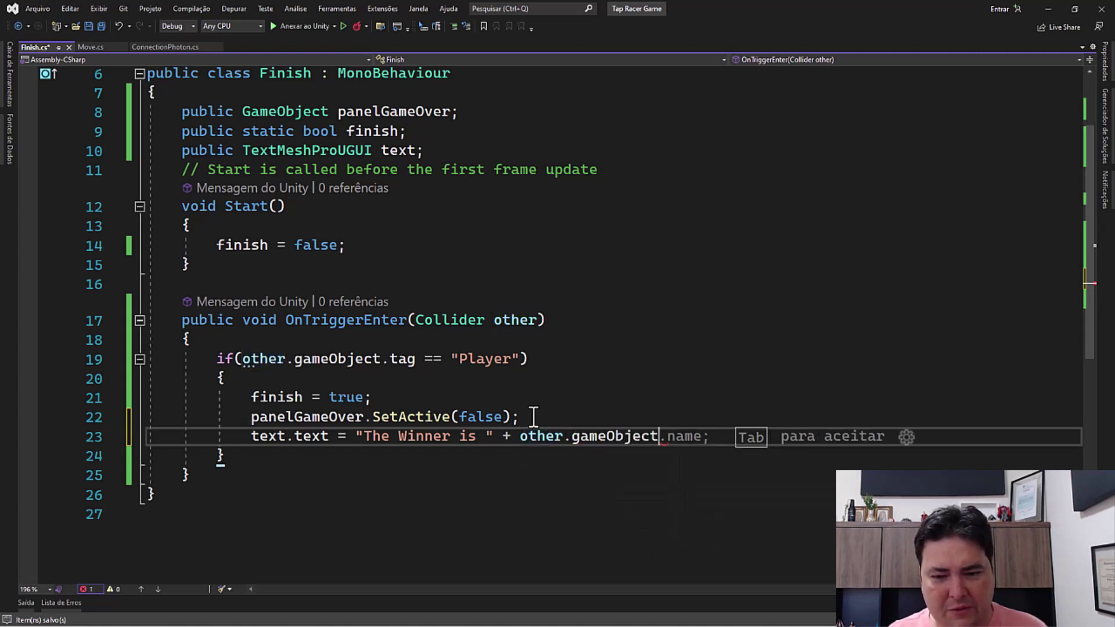
{"action": "type", "text": "."}
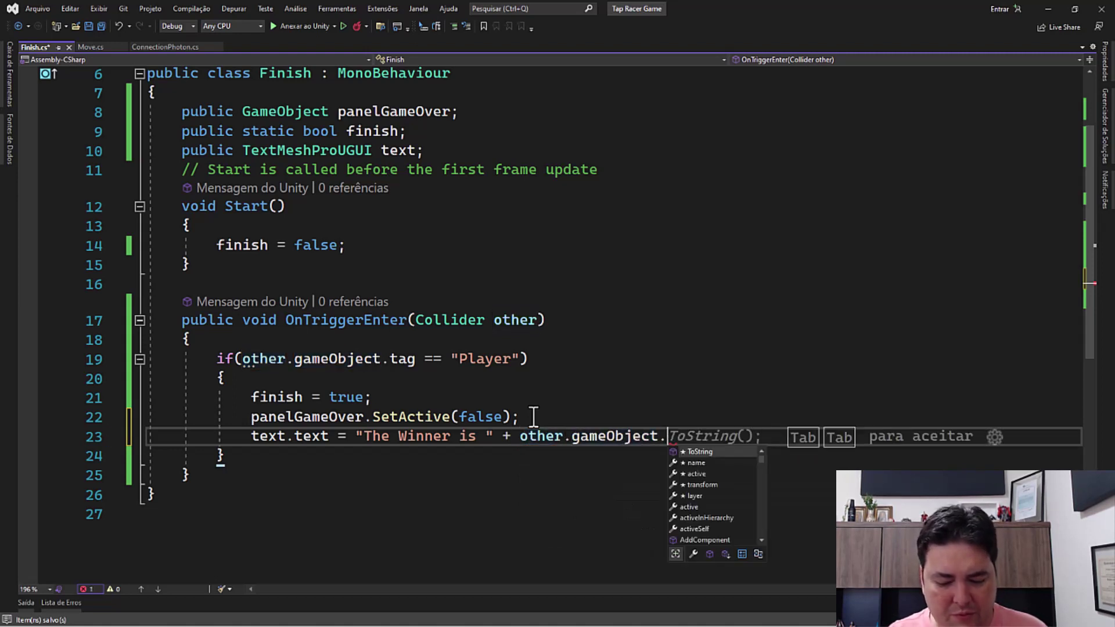
{"action": "type", "text": "Get"}
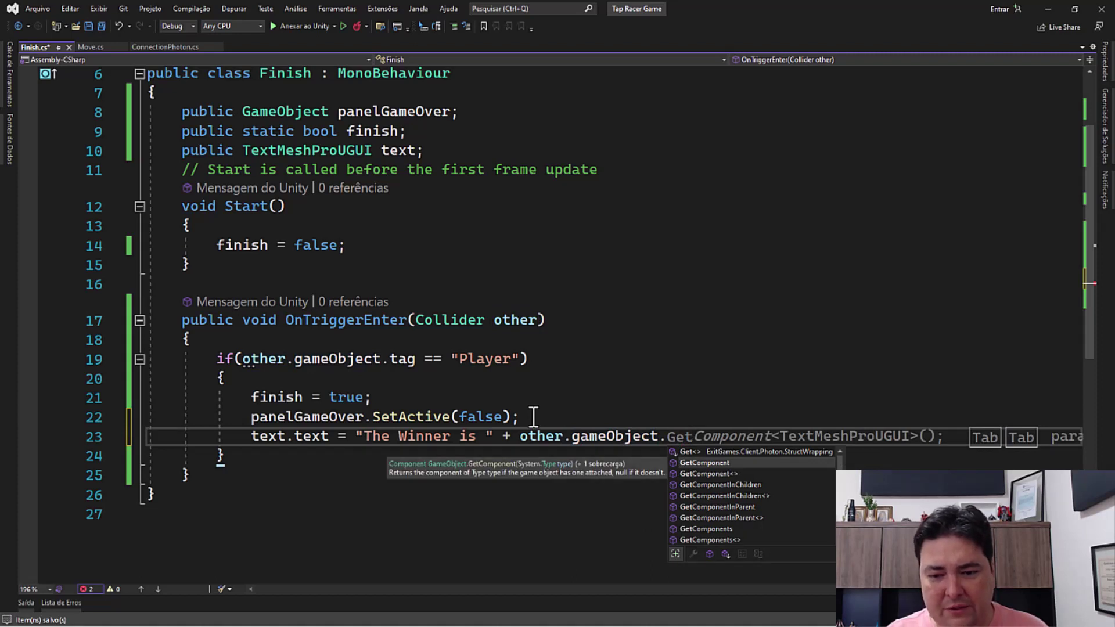
{"action": "key", "text": "Tab"}
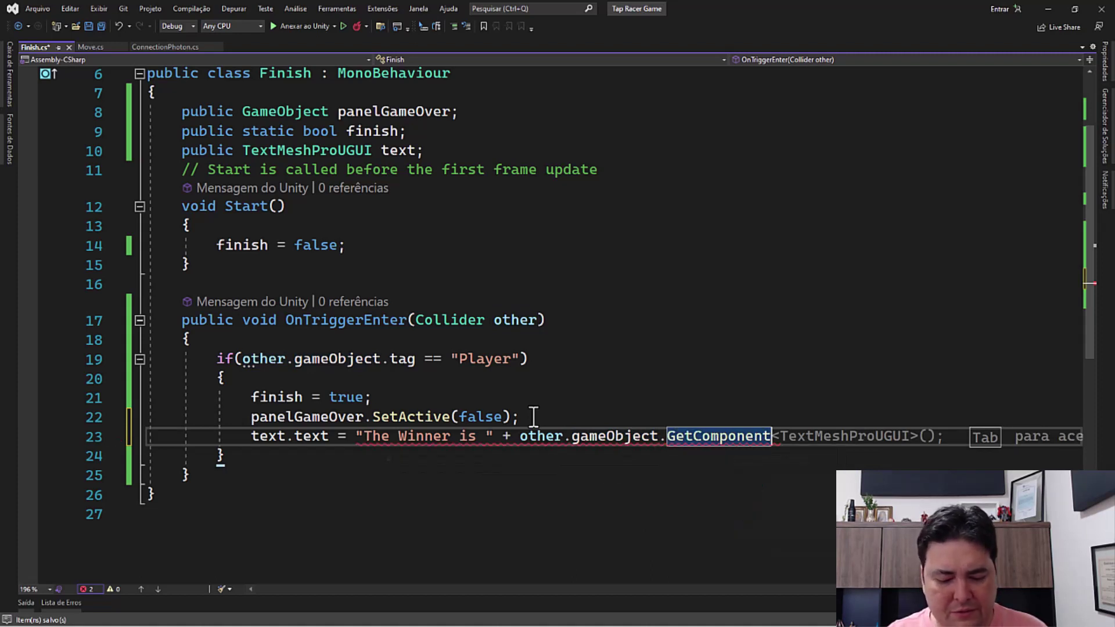
{"action": "type", "text": "<"}
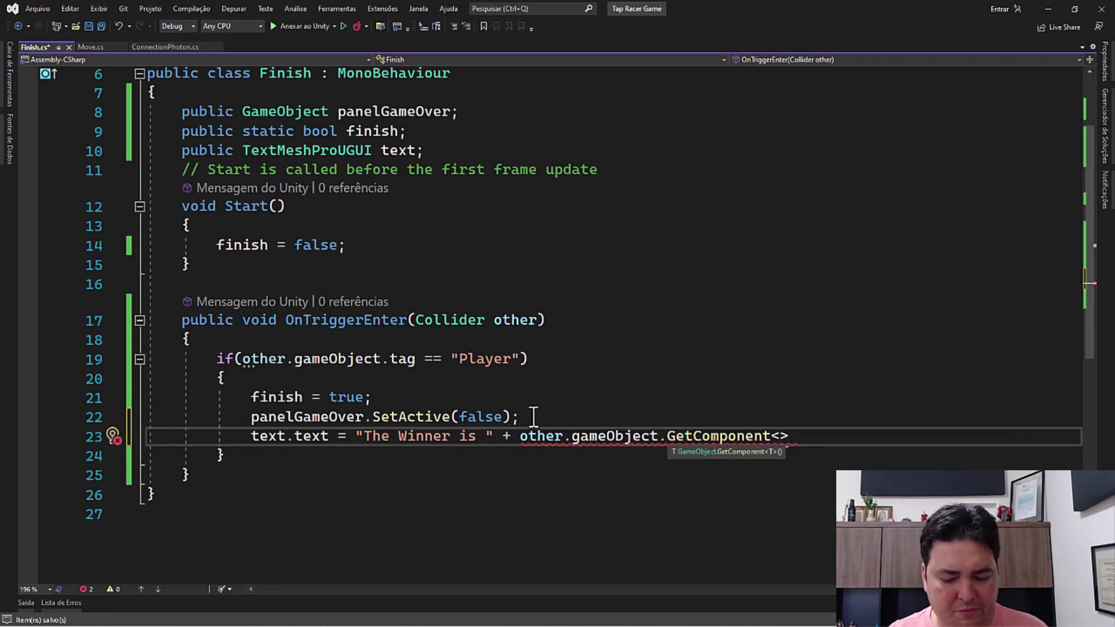
{"action": "type", "text": "Move"}
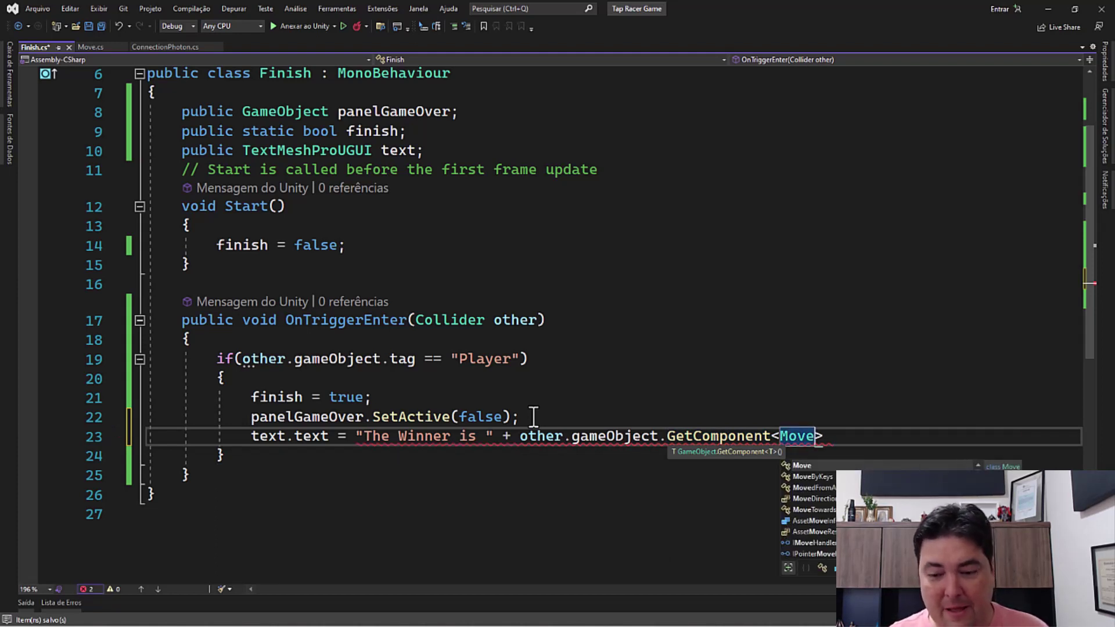
{"action": "key", "text": "Right"}
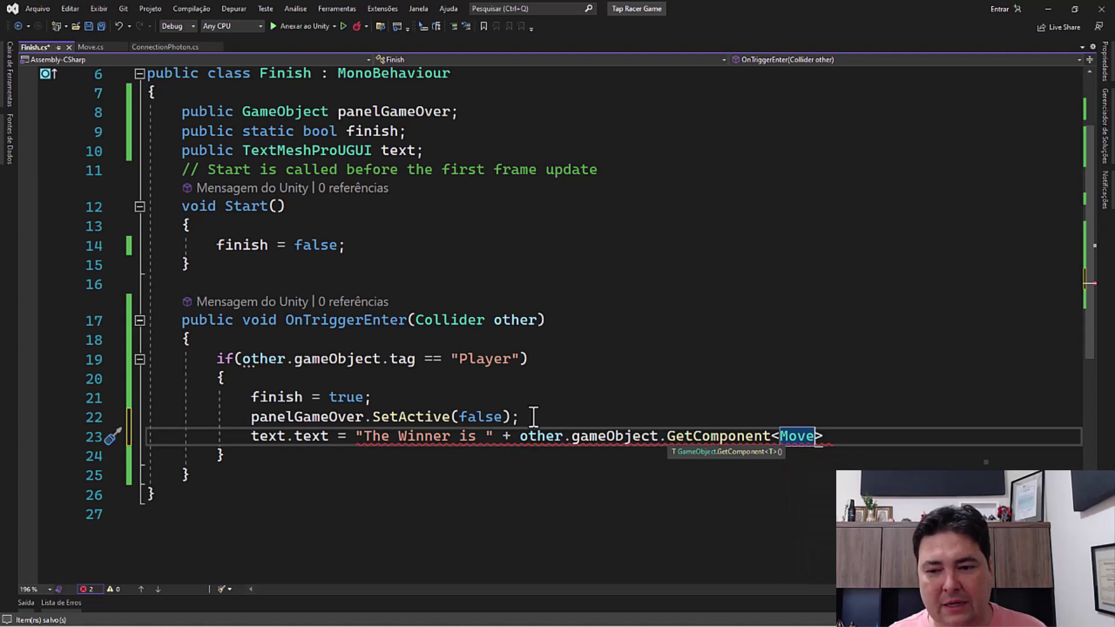
{"action": "type", "text": "()."}
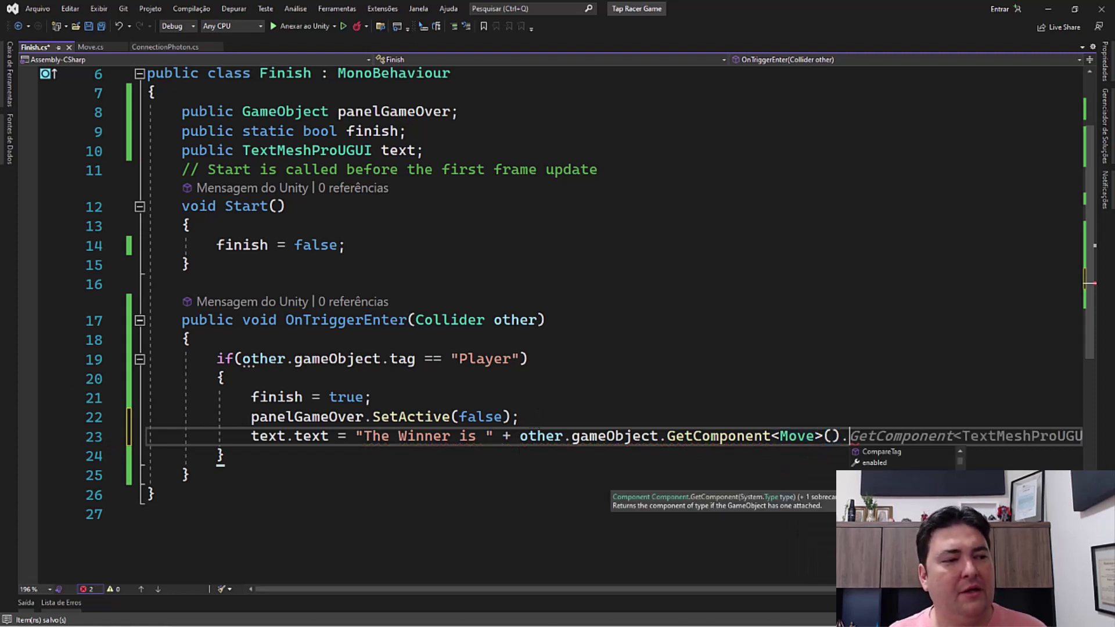
Finish the winner line with .textName.text; and save Finish.cs
{"action": "key", "text": "Escape"}
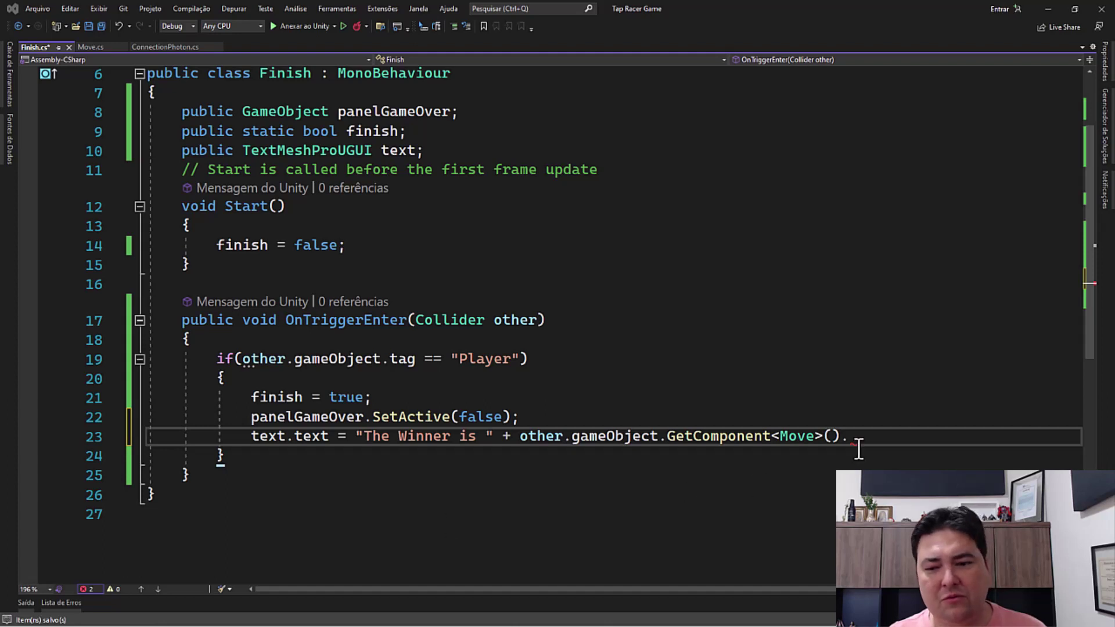
{"action": "type", "text": "te"}
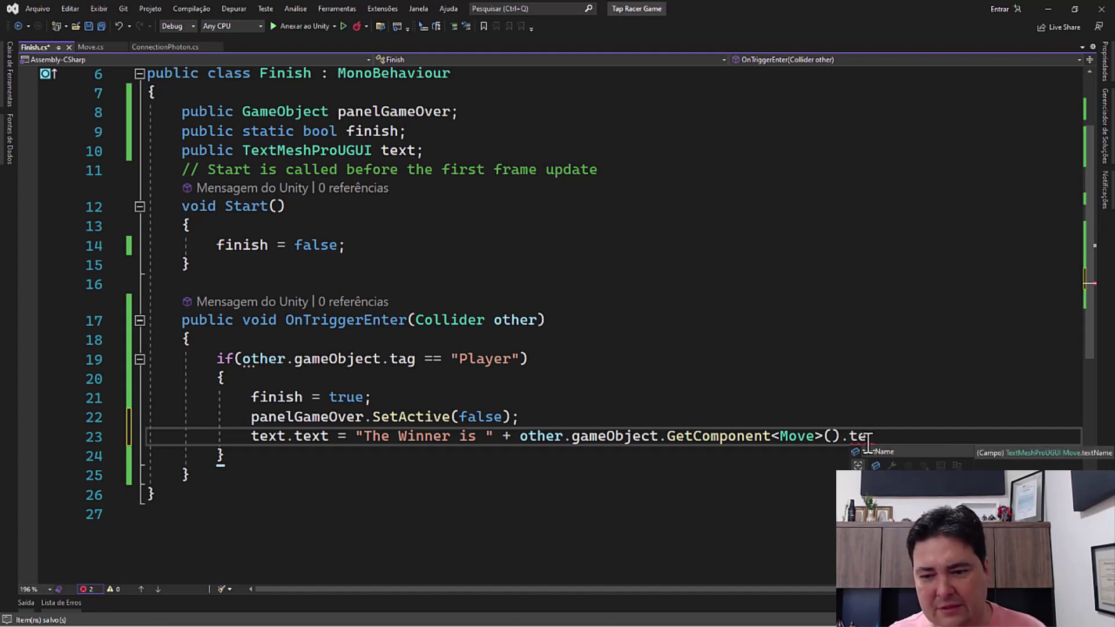
{"action": "key", "text": "Tab"}
{"action": "type", "text": ".te"}
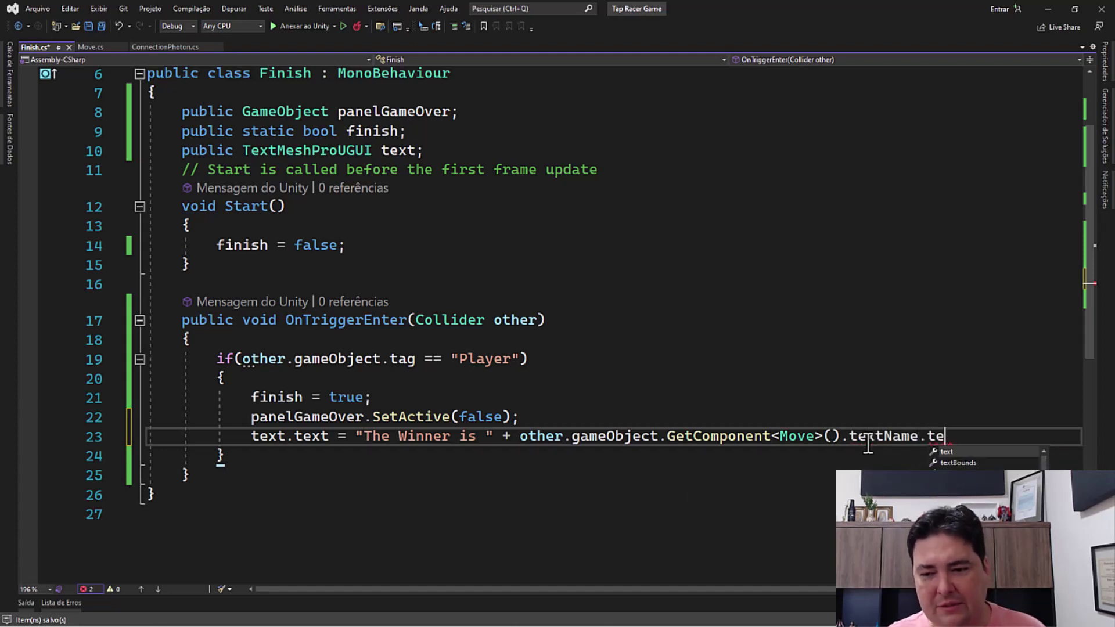
{"action": "key", "text": "Tab"}
{"action": "type", "text": ";"}
{"action": "key", "text": "ctrl+s"}
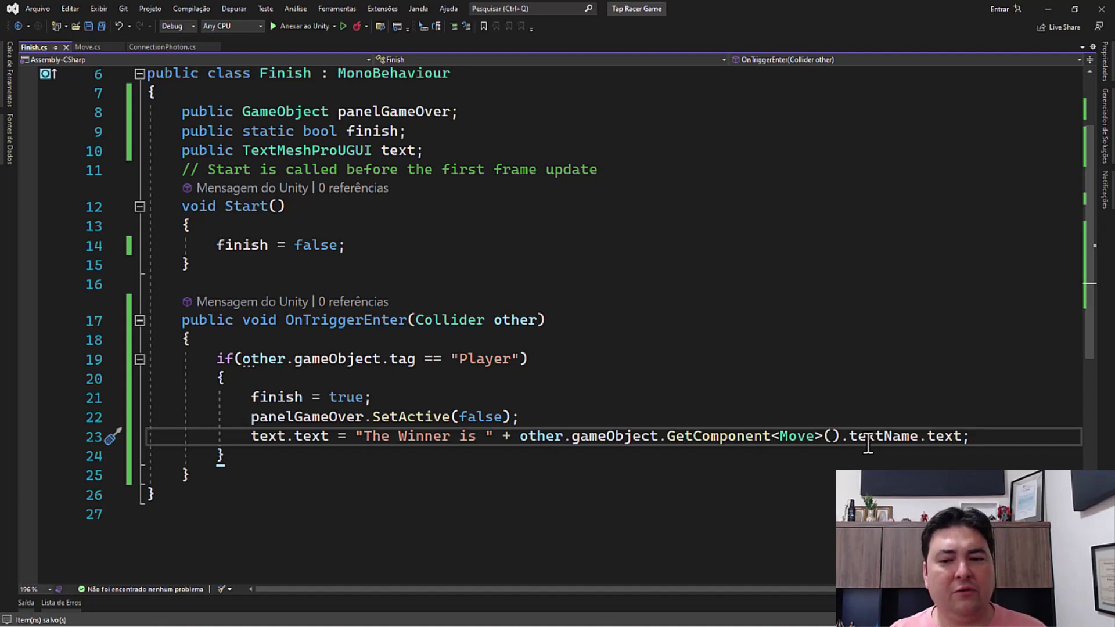
{"action": "key", "text": "Return"}
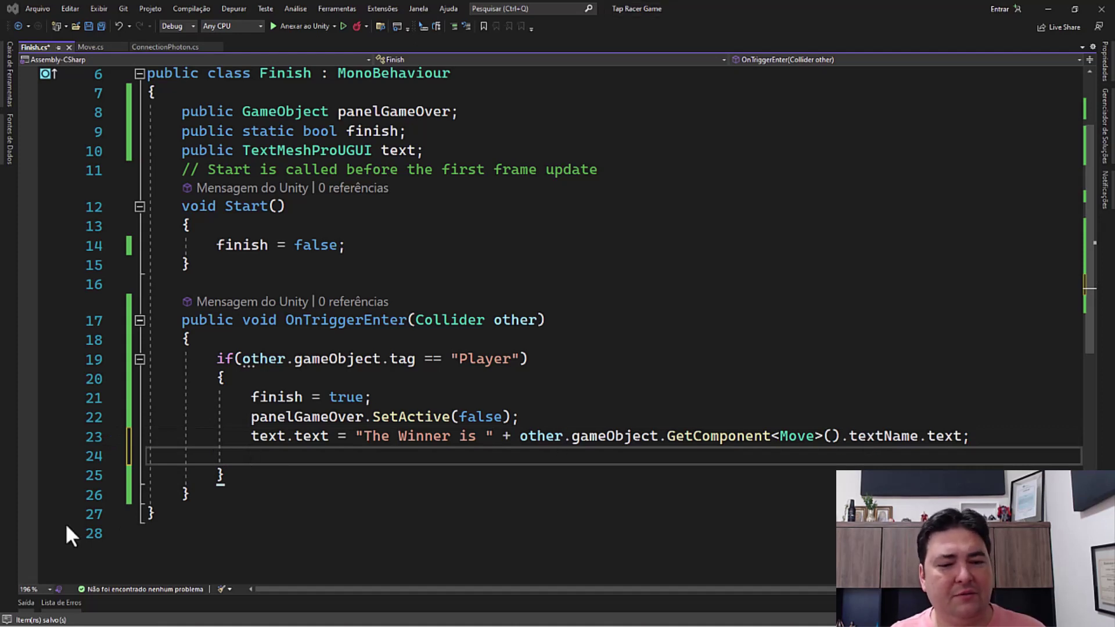
Add Invoke("ShowGameOver", 5f); inside the Player-tag if block and save Finish.cs
{"action": "left_click", "coordinate": [264, 456]}
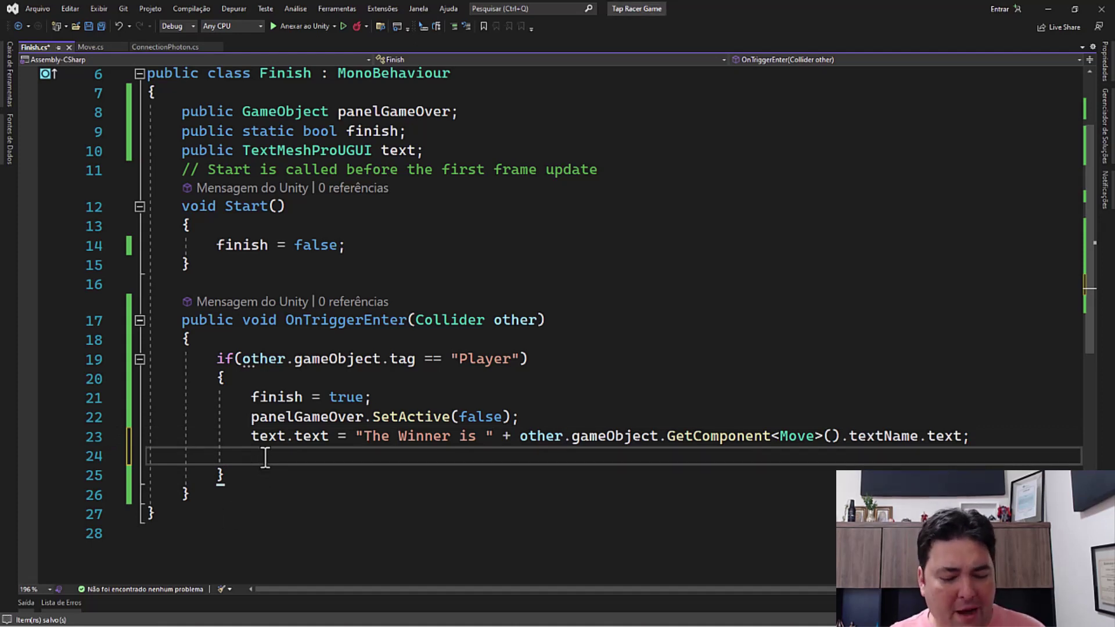
{"action": "type", "text": "If"}
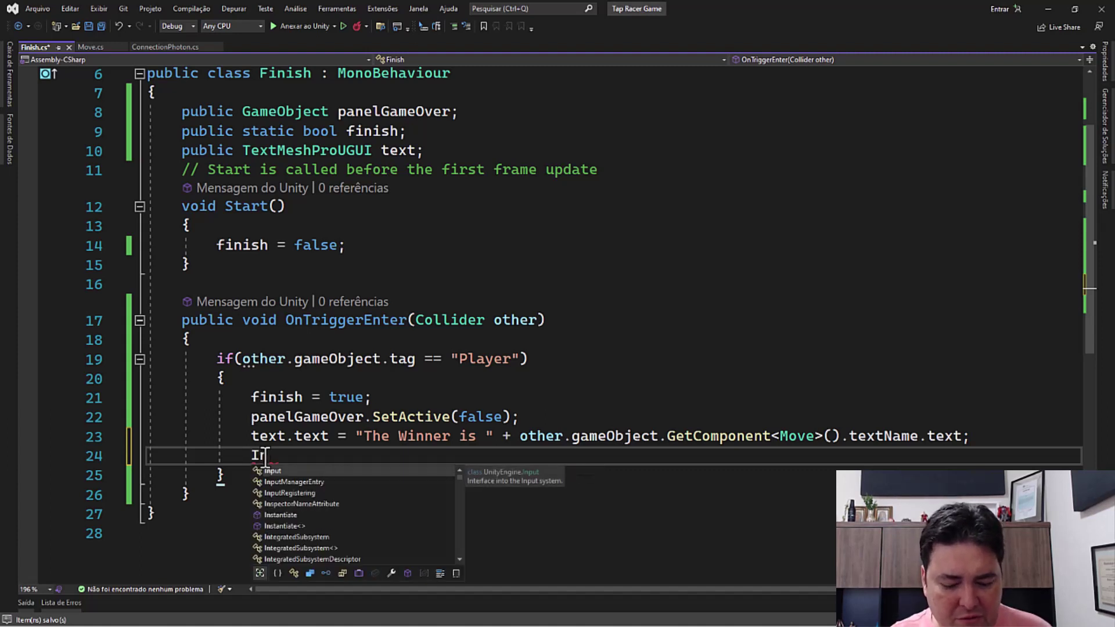
{"action": "type", "text": "voke"}
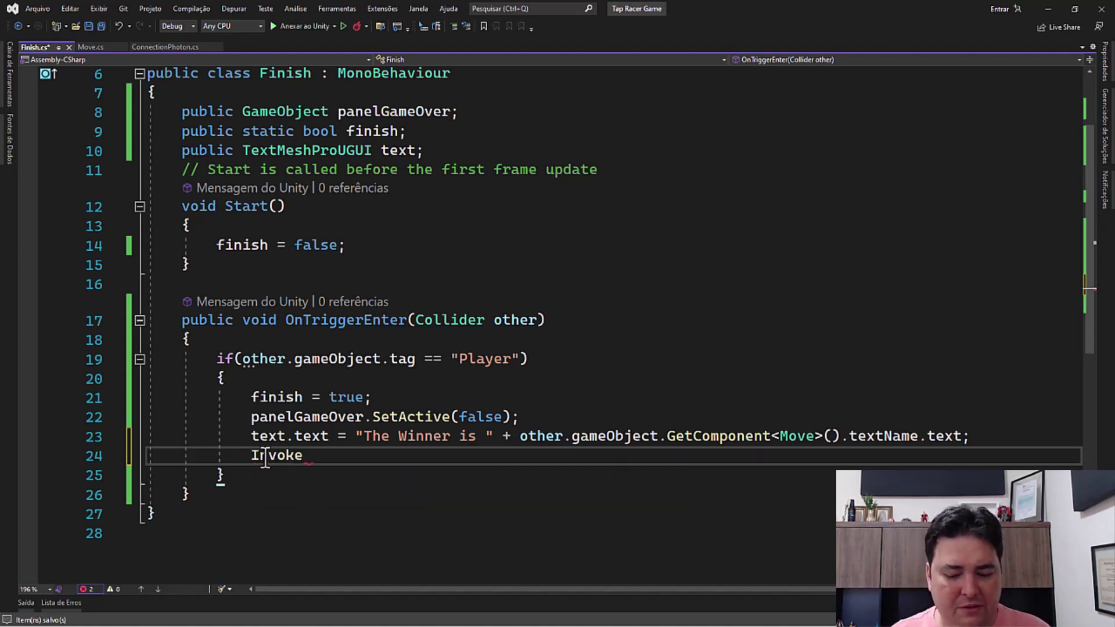
{"action": "type", "text": "("}
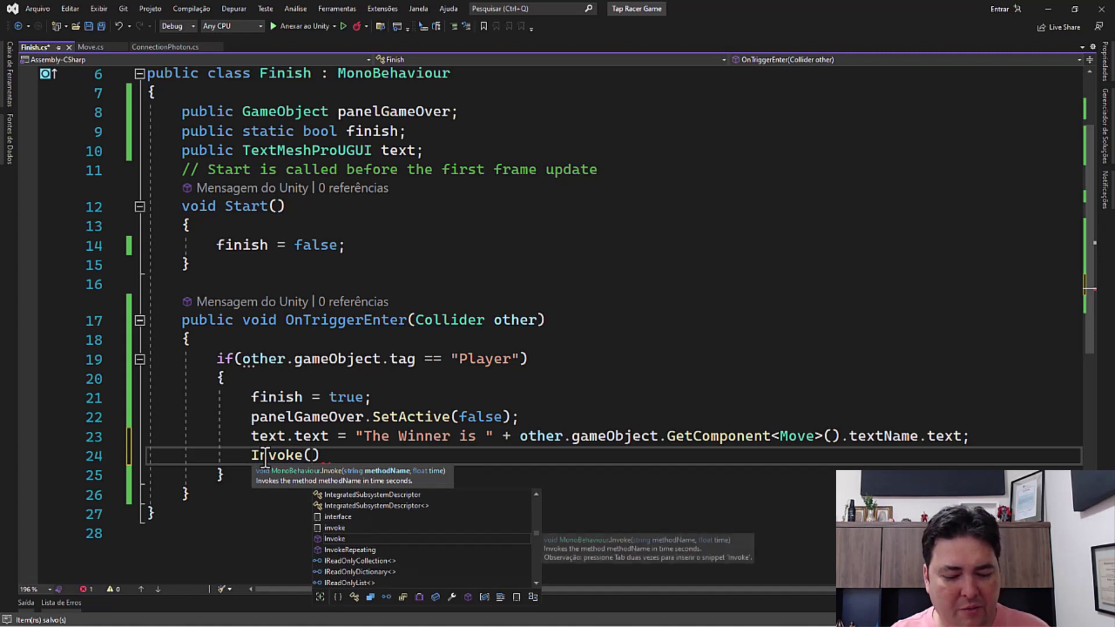
{"action": "type", "text": "\""}
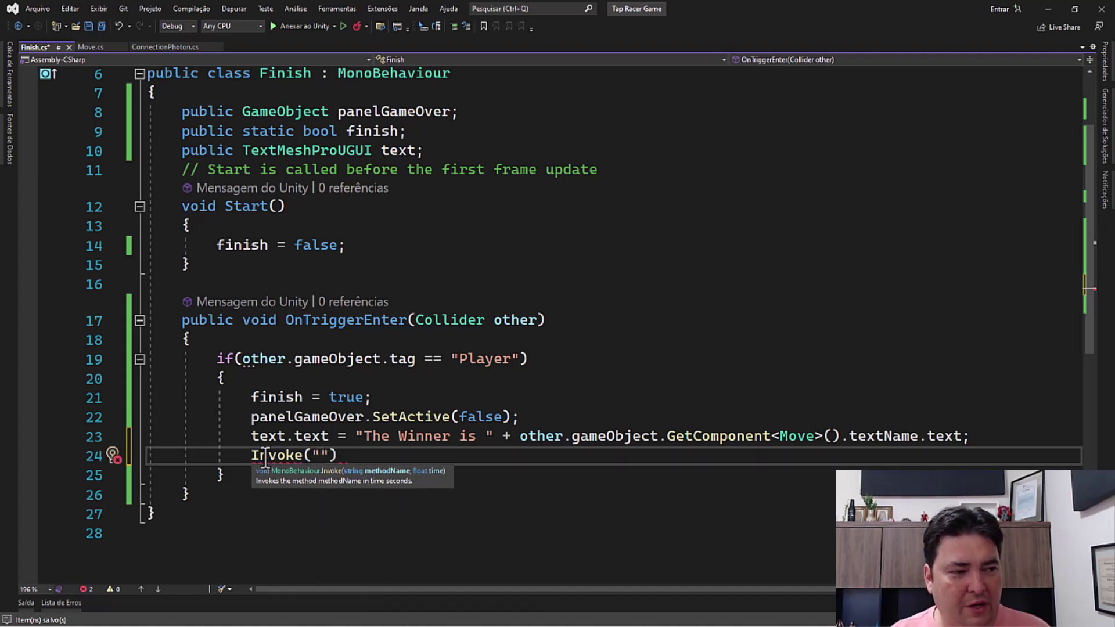
{"action": "type", "text": "Show"}
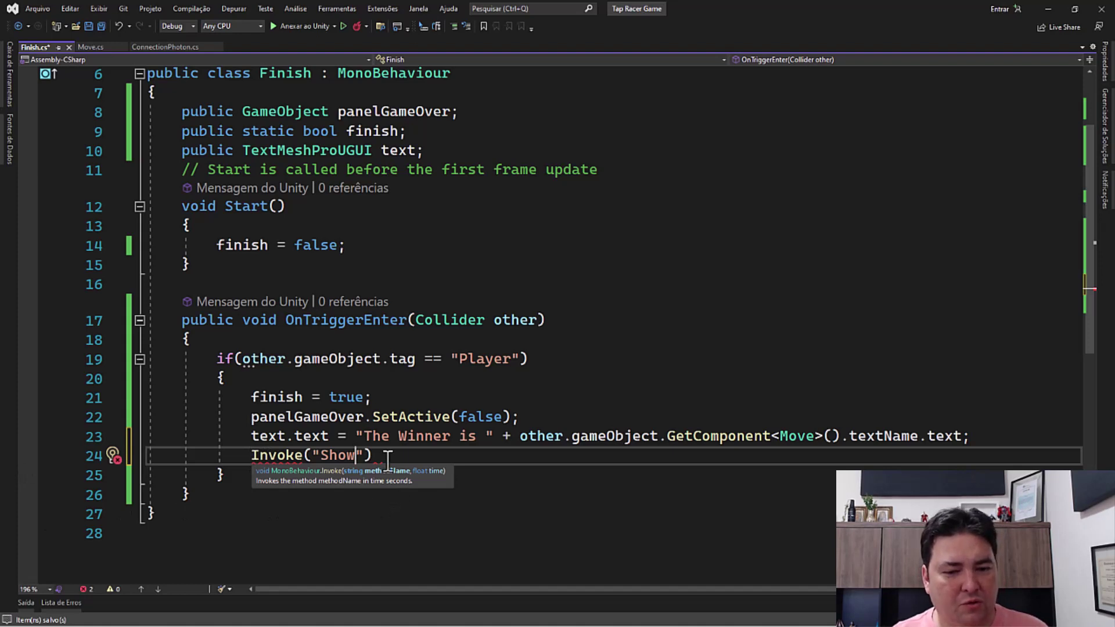
{"action": "type", "text": "GameOv"}
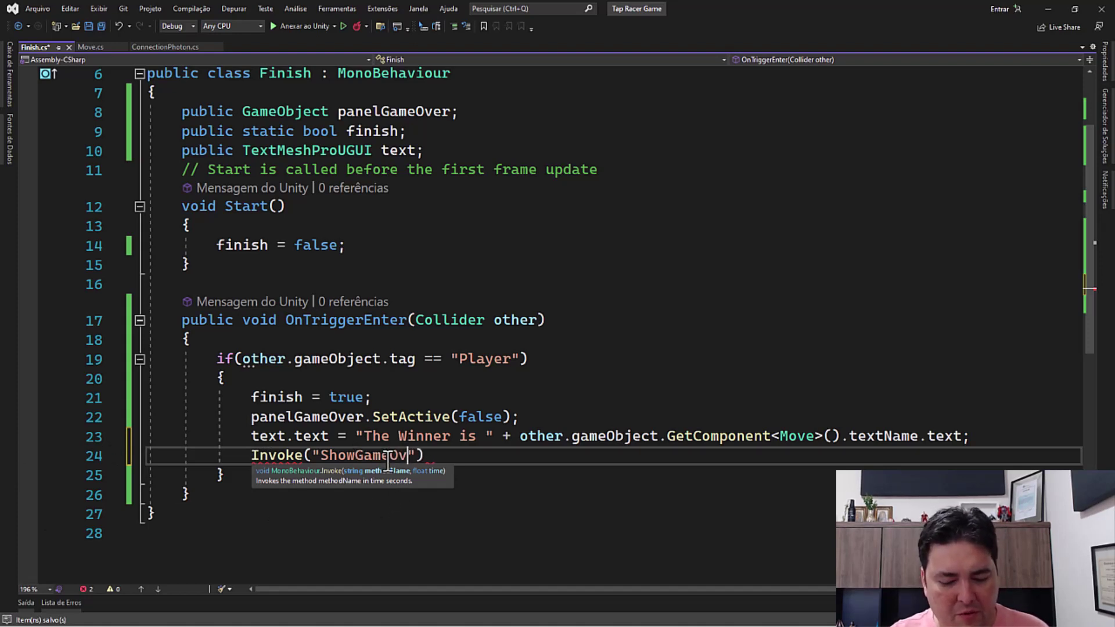
{"action": "type", "text": "er"}
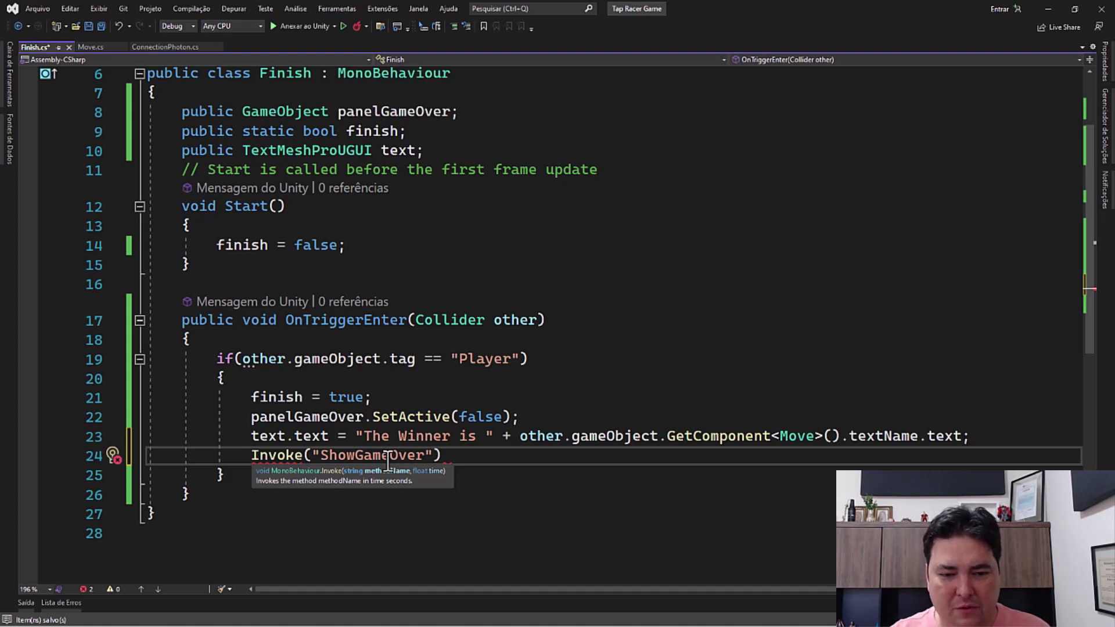
{"action": "key", "text": "End"}
{"action": "type", "text": ";"}
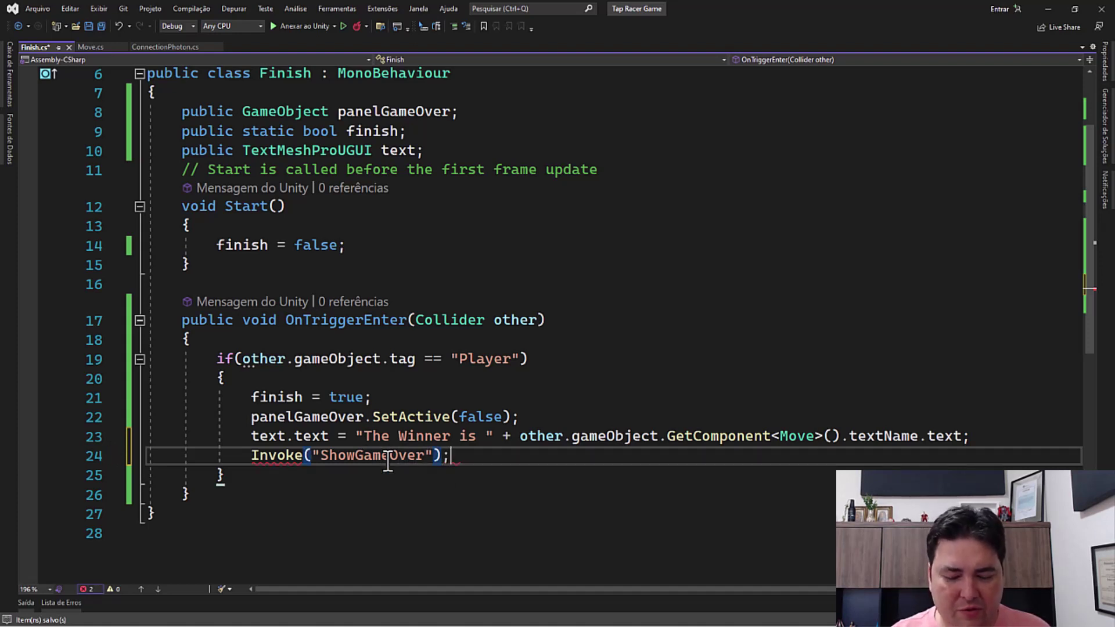
{"action": "key", "text": "ctrl+s"}
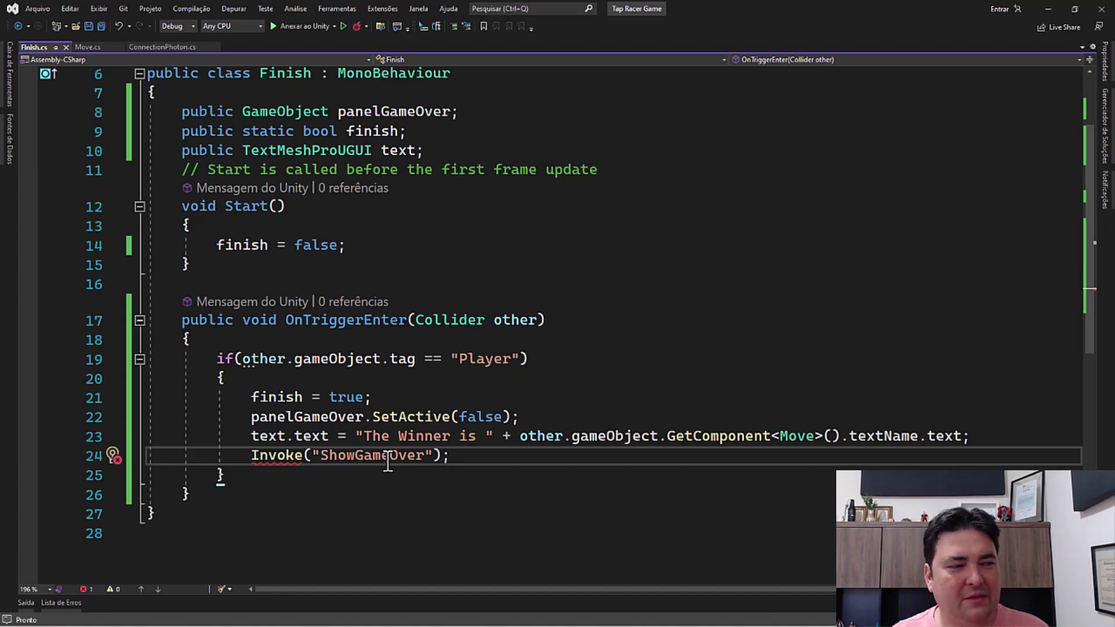
{"action": "key", "text": "Left"}
{"action": "key", "text": "Left"}
{"action": "type", "text": ","}
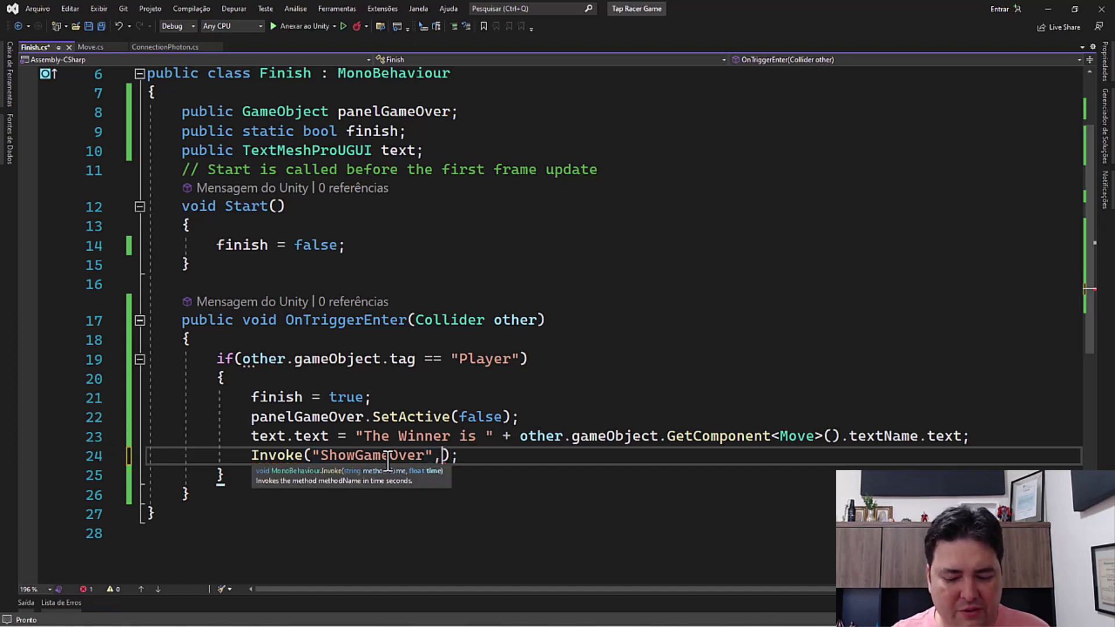
{"action": "type", "text": "5f"}
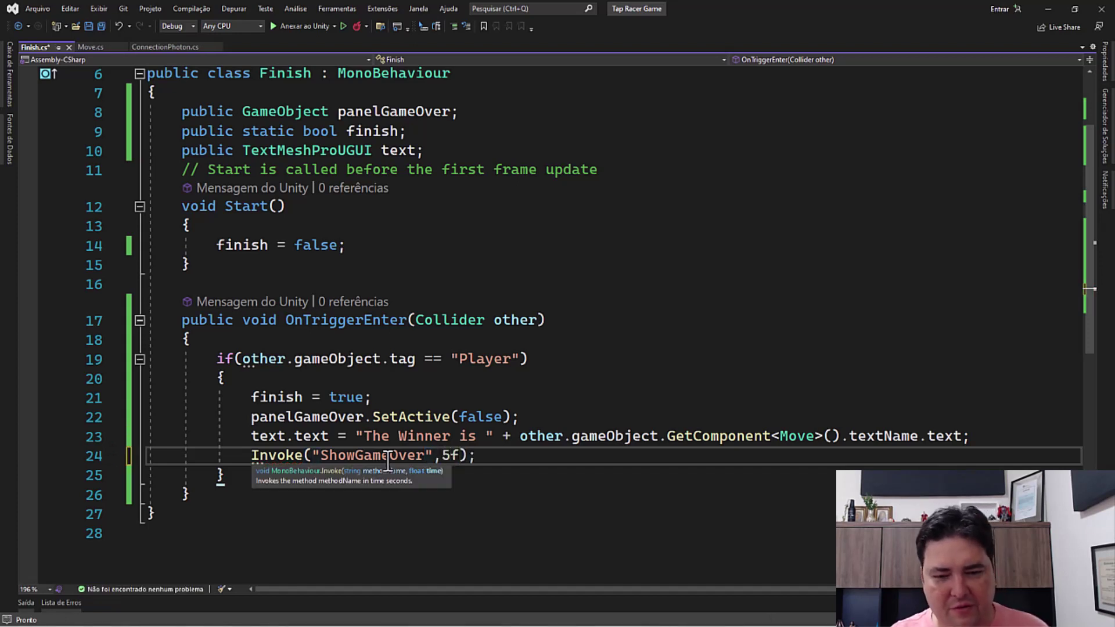
{"action": "key", "text": "ctrl+s"}
{"action": "key", "text": "Down"}
{"action": "key", "text": "Down"}
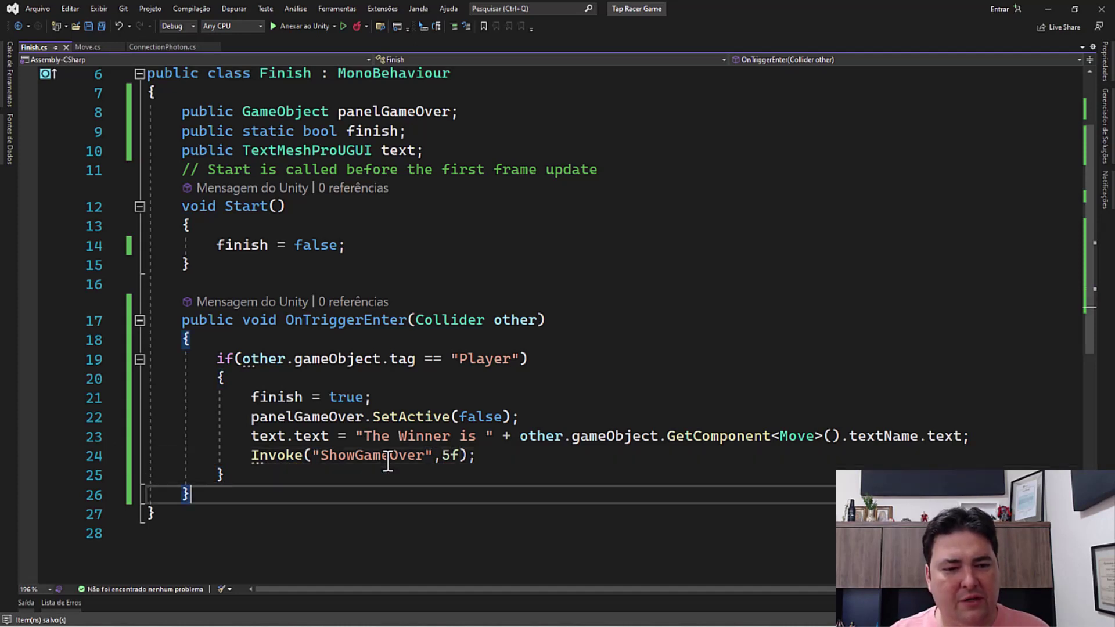
{"action": "key", "text": "Return"}
{"action": "key", "text": "Return"}
Write a public ShowGameOver() method that calls SceneManager.LoadScene(0), and save
{"action": "type", "text": "voi"}
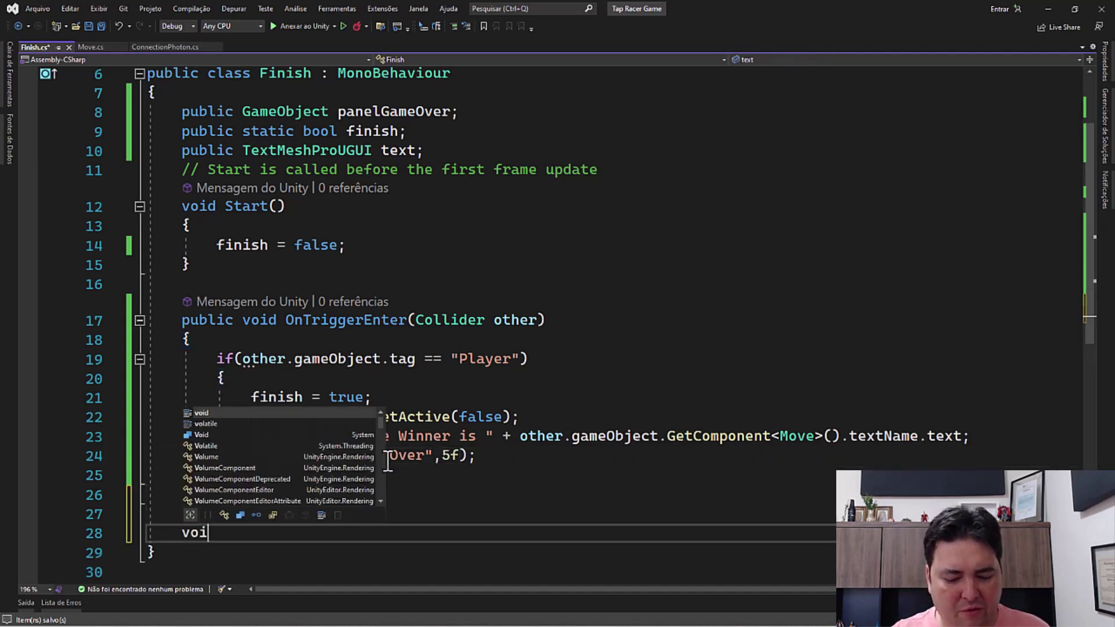
{"action": "type", "text": "d"}
{"action": "key", "text": "BackSpace"}
{"action": "key", "text": "BackSpace"}
{"action": "key", "text": "BackSpace"}
{"action": "key", "text": "BackSpace"}
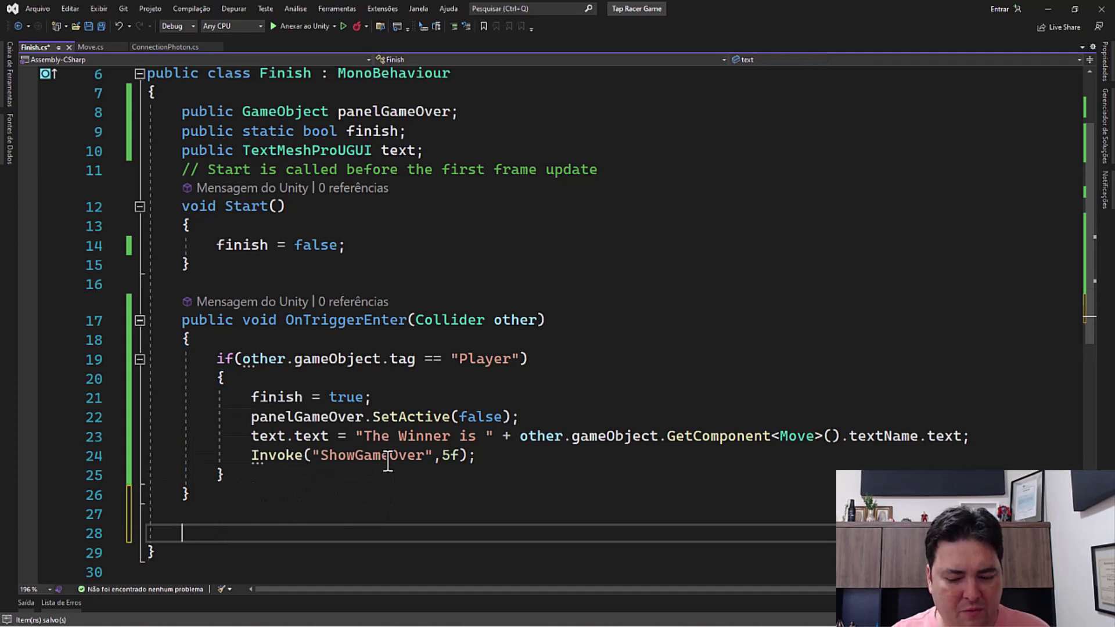
{"action": "type", "text": "public v"}
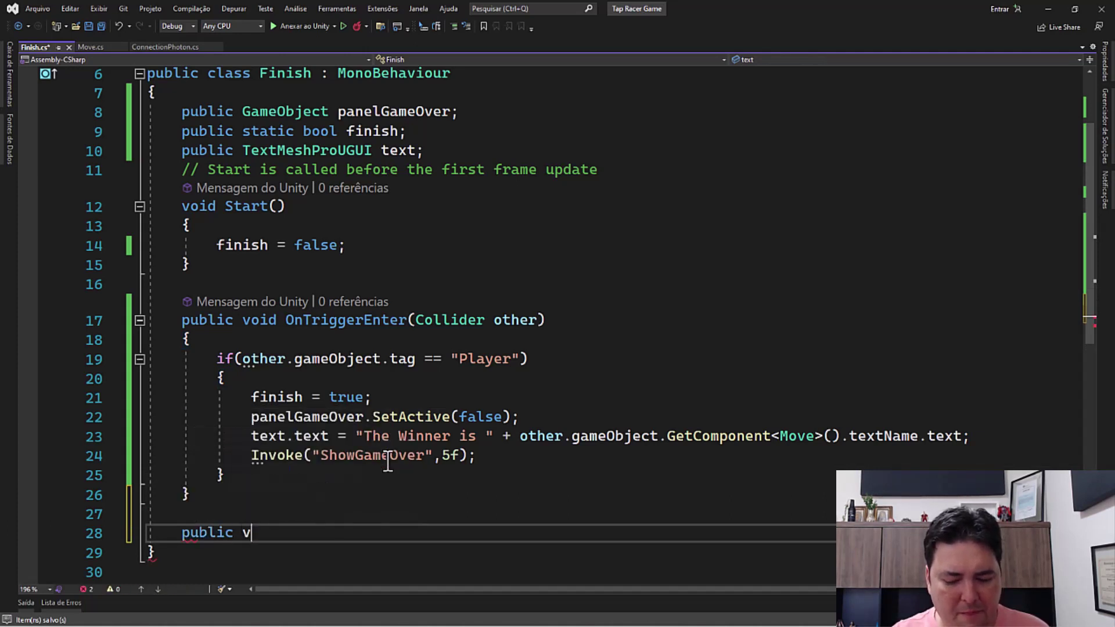
{"action": "type", "text": "oid Show"}
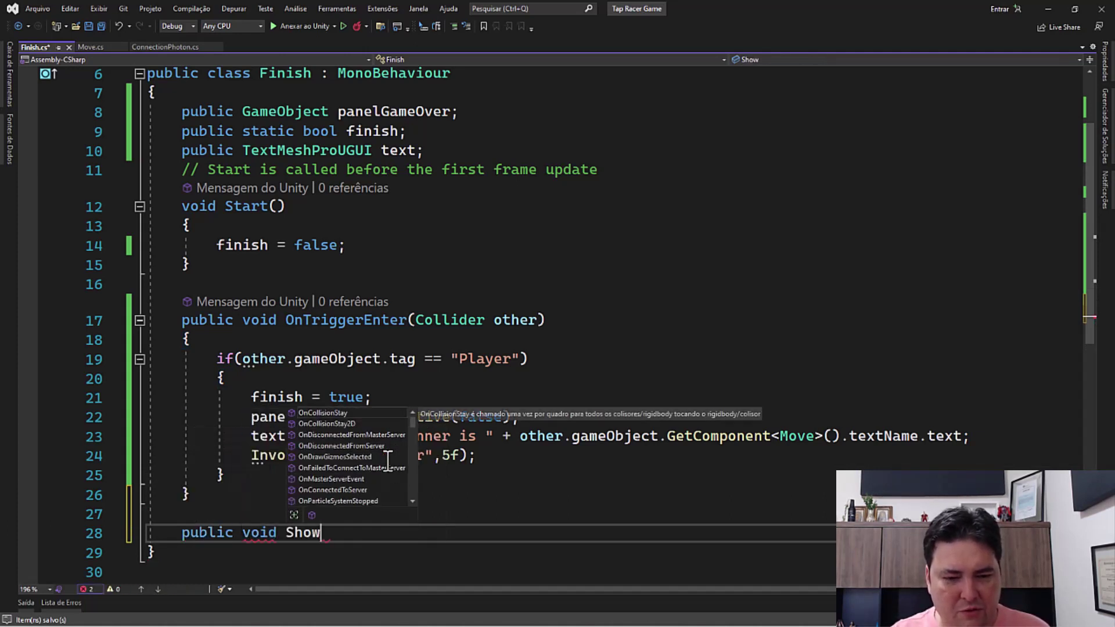
{"action": "type", "text": "GameOver"}
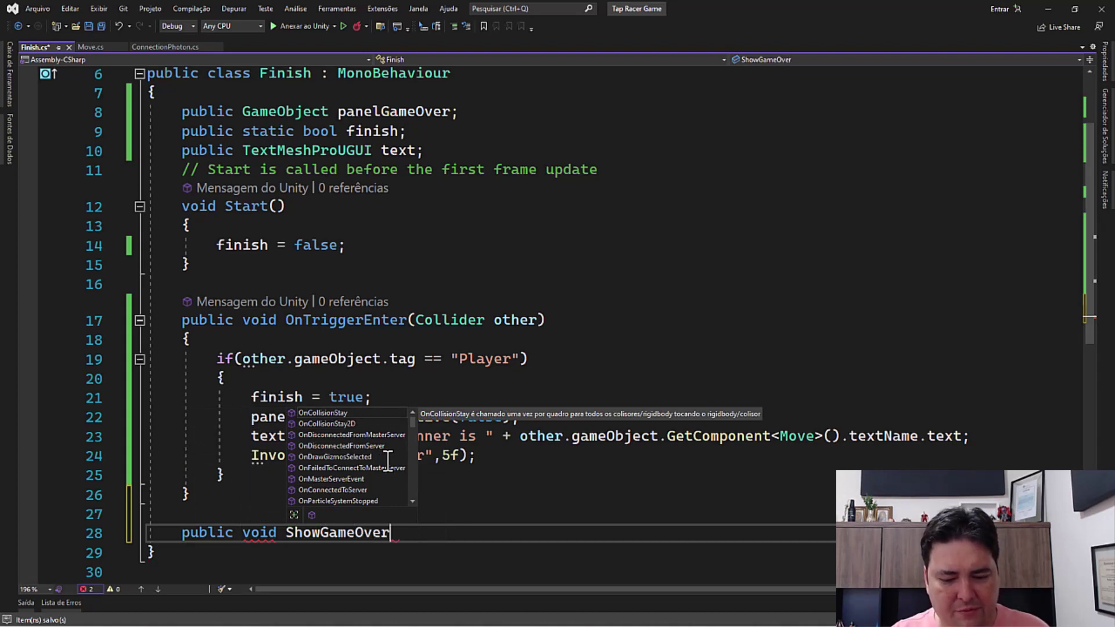
{"action": "type", "text": "(){"}
{"action": "key", "text": "Return"}
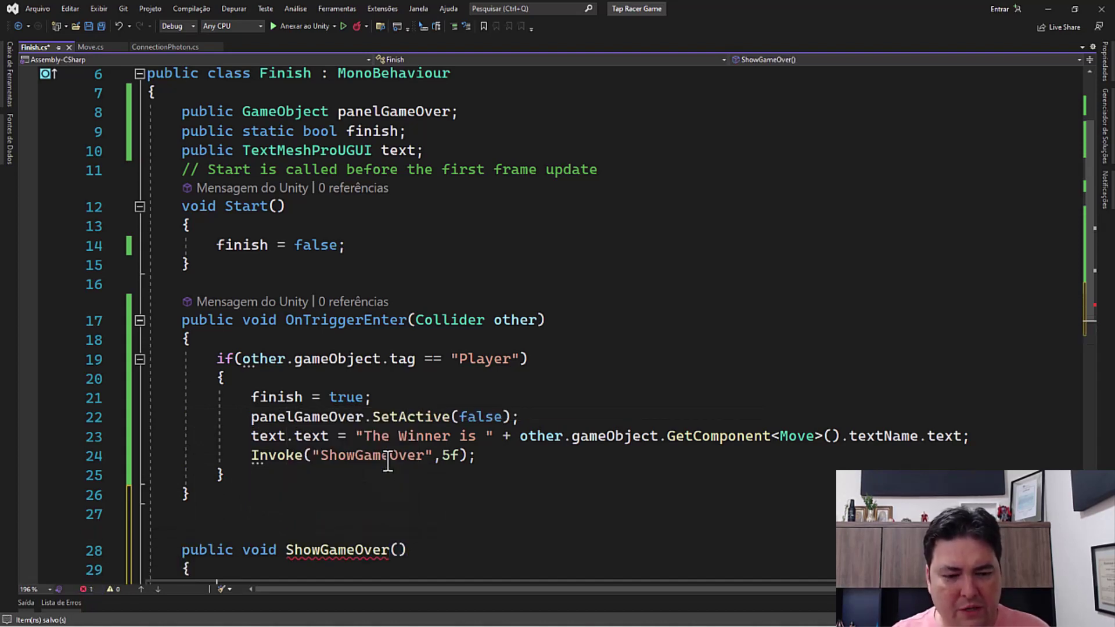
{"action": "scroll", "coordinate": [384, 459], "scroll_direction": "down", "scroll_amount": 2}
{"action": "scroll", "coordinate": [384, 458], "scroll_direction": "down", "scroll_amount": 1}
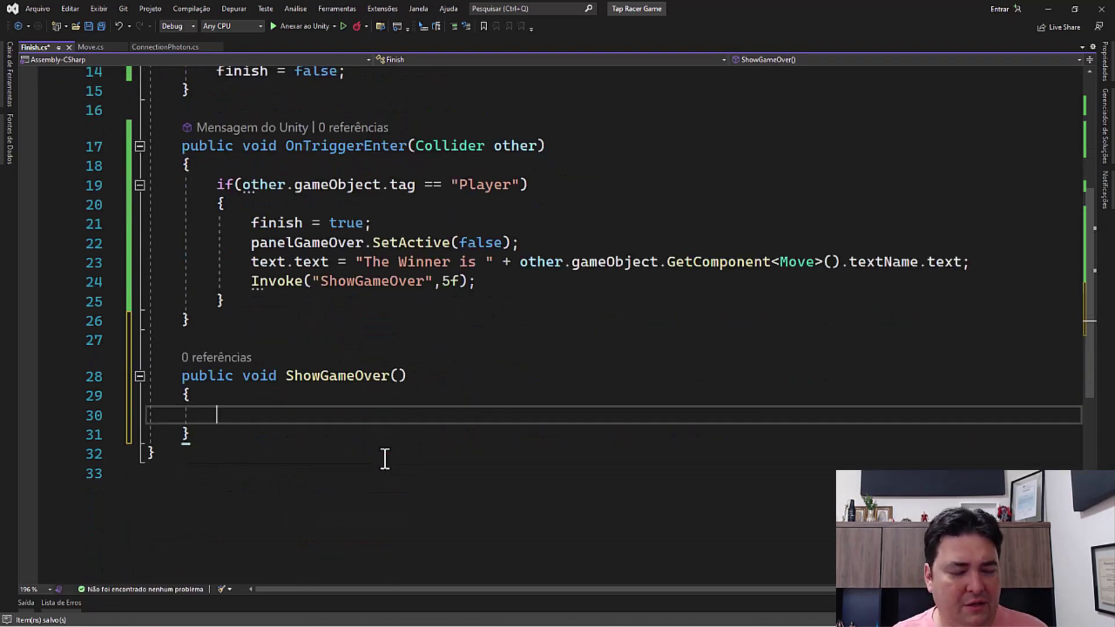
{"action": "type", "text": "Scene"}
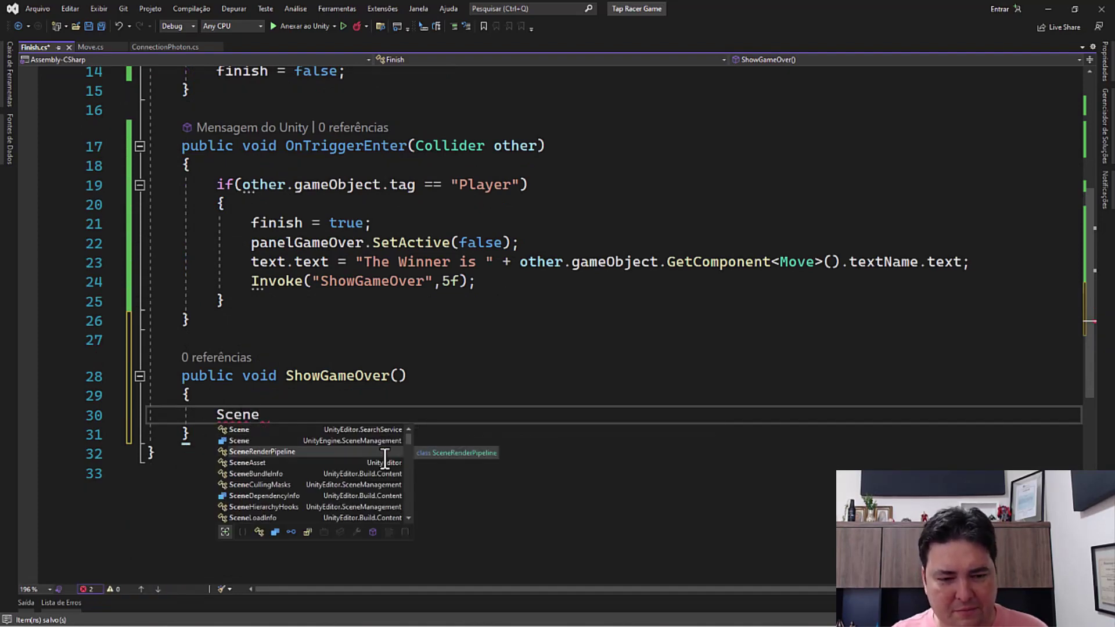
{"action": "type", "text": "Manager"}
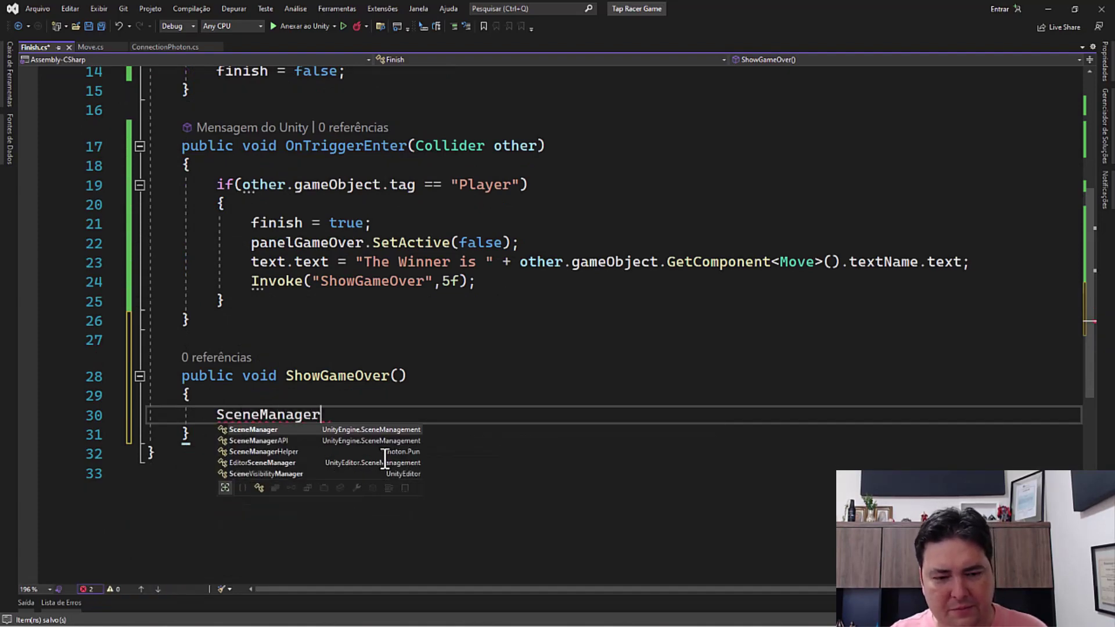
{"action": "key", "text": "Tab"}
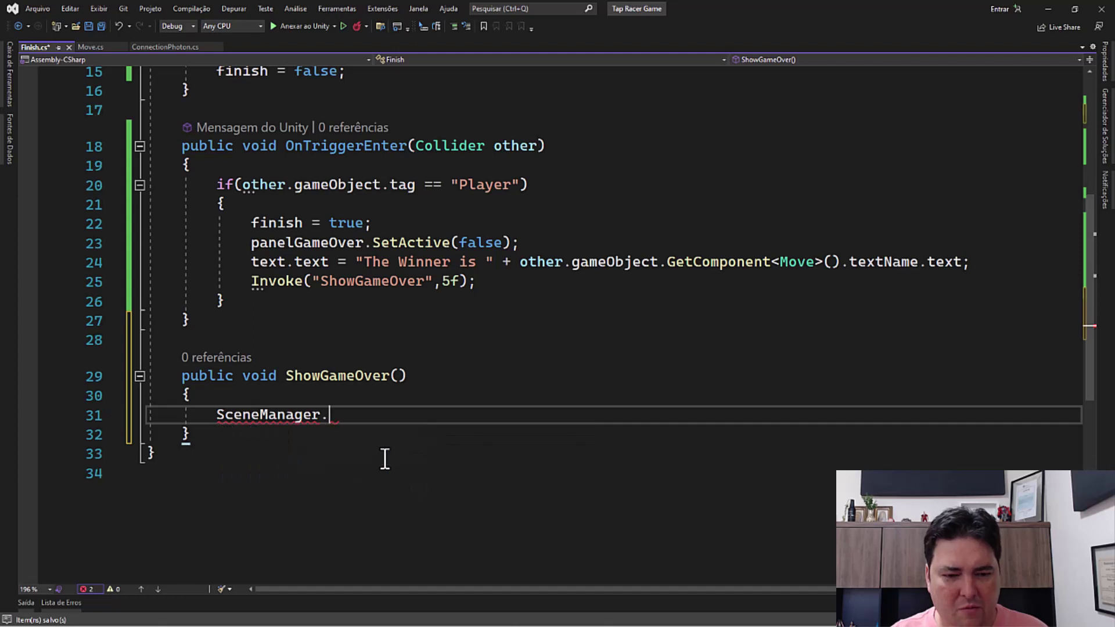
{"action": "type", "text": "."}
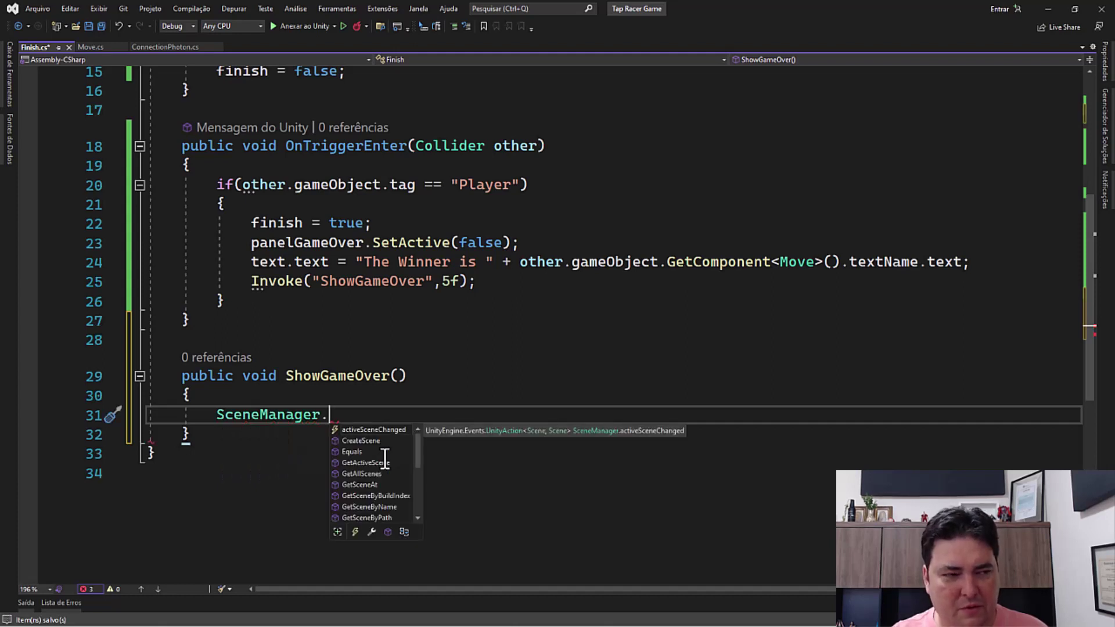
{"action": "type", "text": "Loa"}
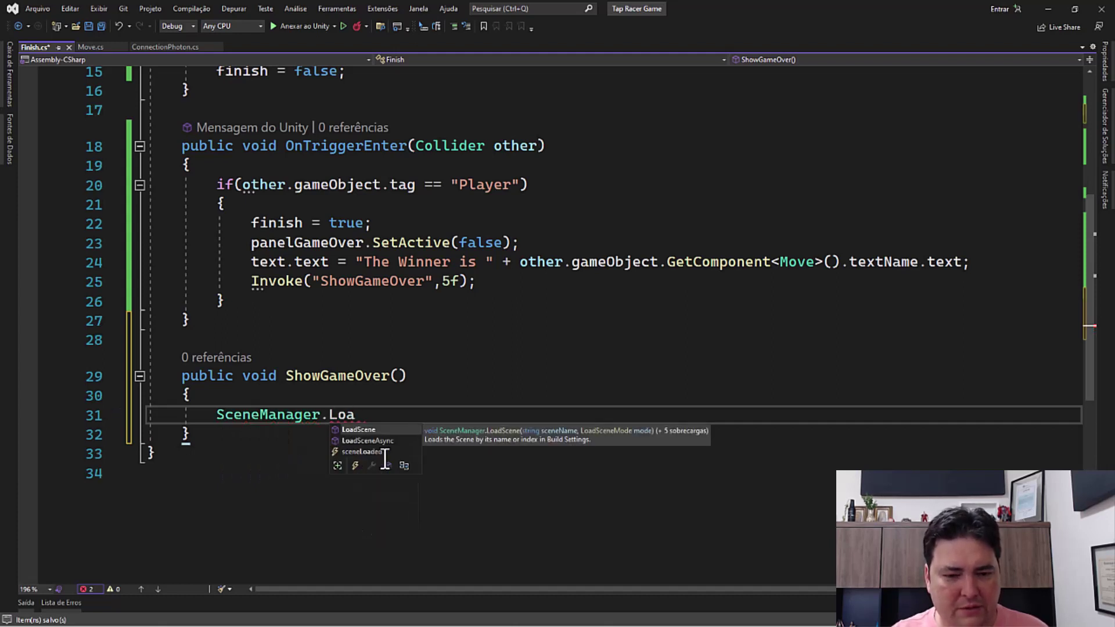
{"action": "key", "text": "Tab"}
{"action": "type", "text": "("}
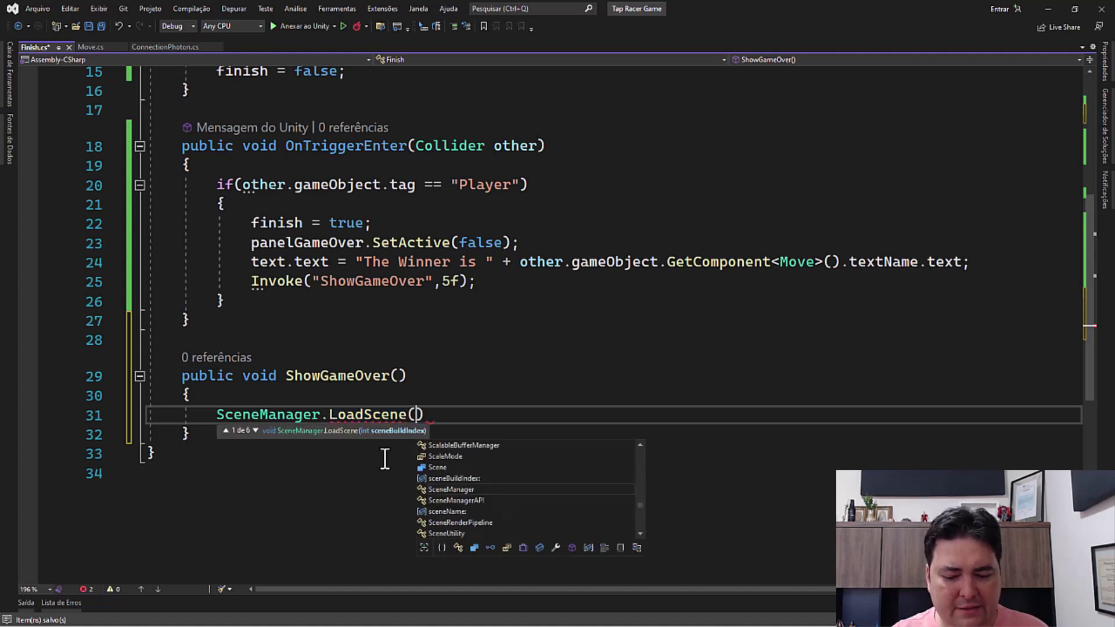
{"action": "type", "text": "0);"}
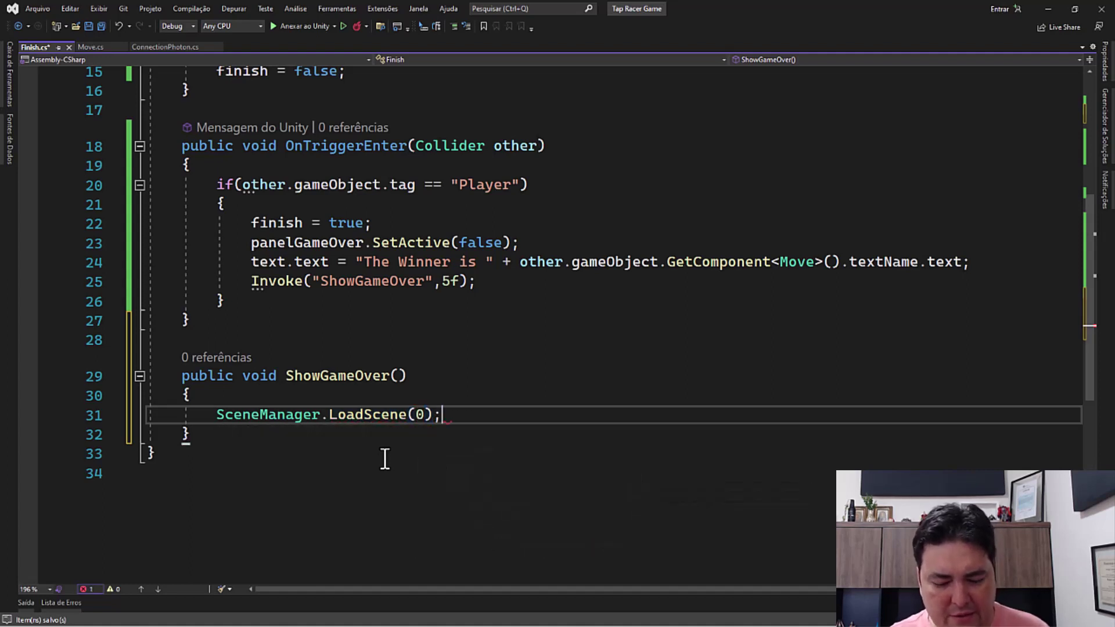
{"action": "key", "text": "ctrl+s"}
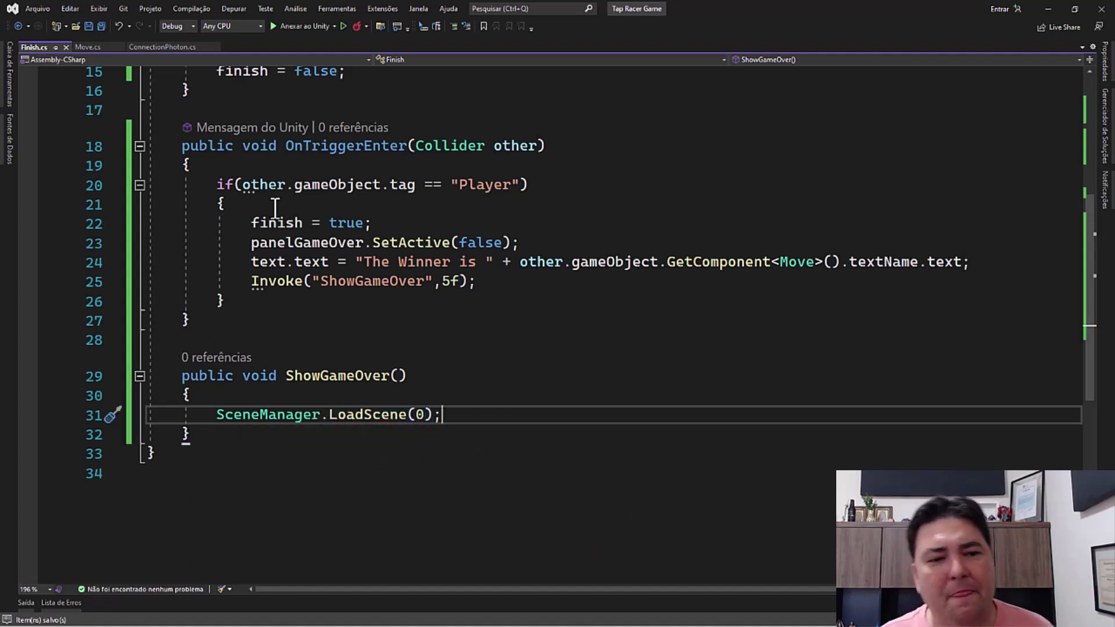
Highlight the trigger's Player check, finish = true and panel lines, then open Move.cs
{"action": "left_click_drag", "start_coordinate": [208, 185], "coordinate": [559, 185]}
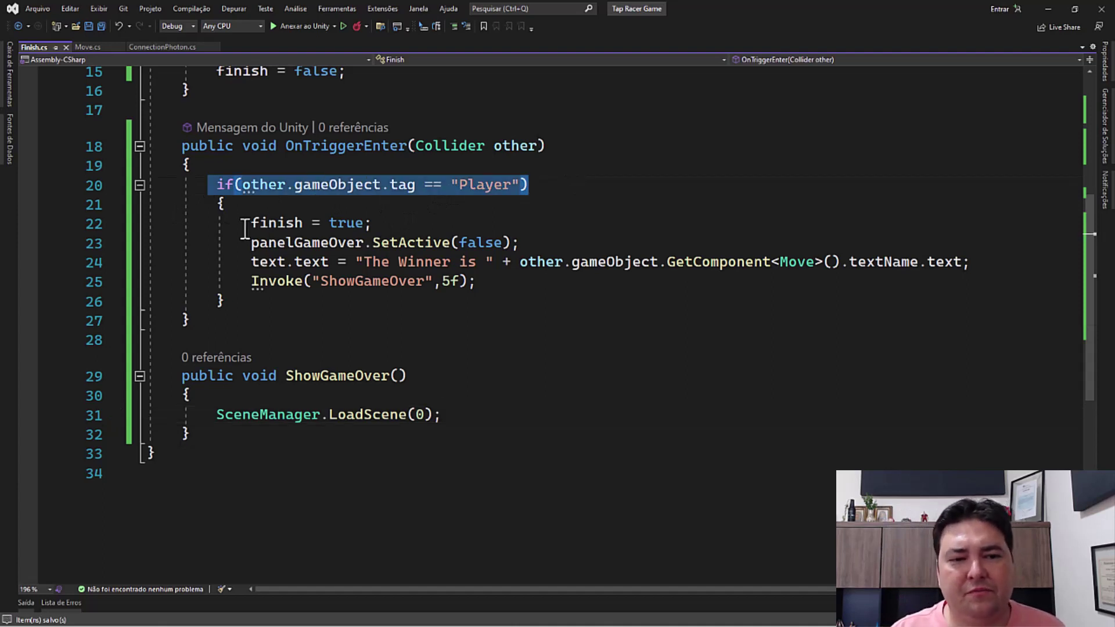
{"action": "left_click_drag", "start_coordinate": [243, 222], "coordinate": [392, 224]}
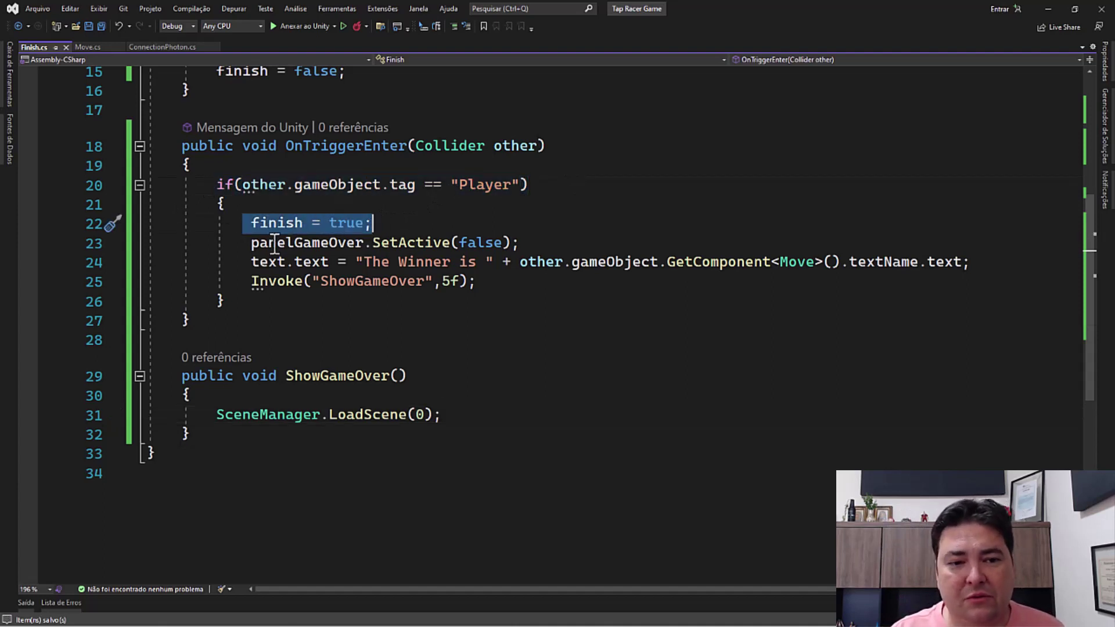
{"action": "left_click_drag", "start_coordinate": [249, 243], "coordinate": [379, 224]}
{"action": "left_click", "coordinate": [570, 248], "text": "shift"}
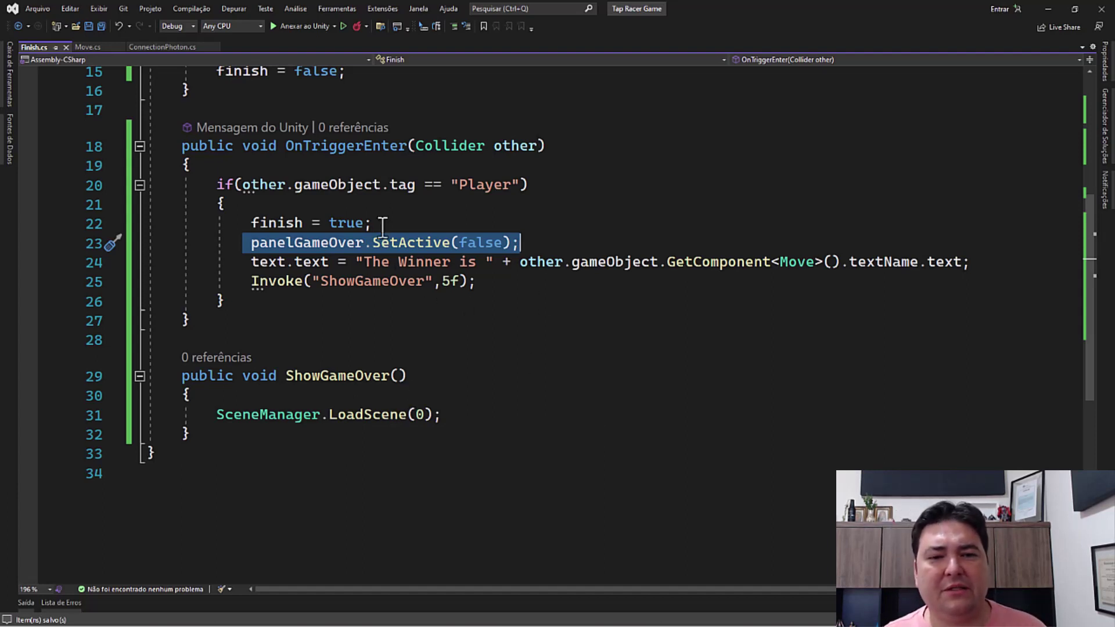
{"action": "left_click", "coordinate": [86, 47]}
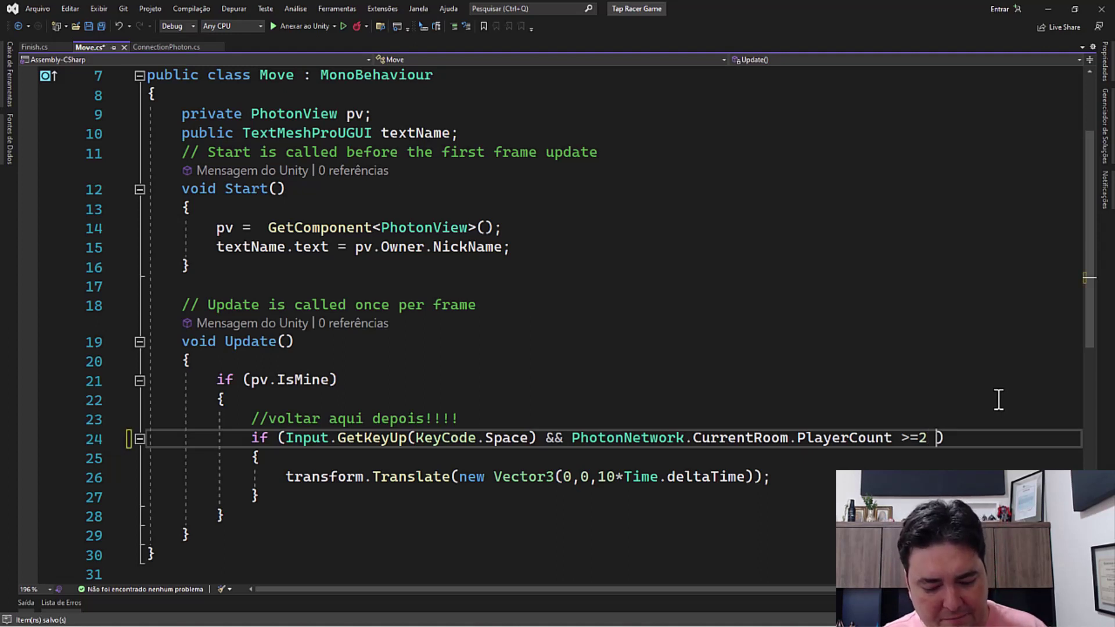
Append && Finish.finish == false to Move.cs's Update condition and minimize Visual Studio
{"action": "type", "text": "&&"}
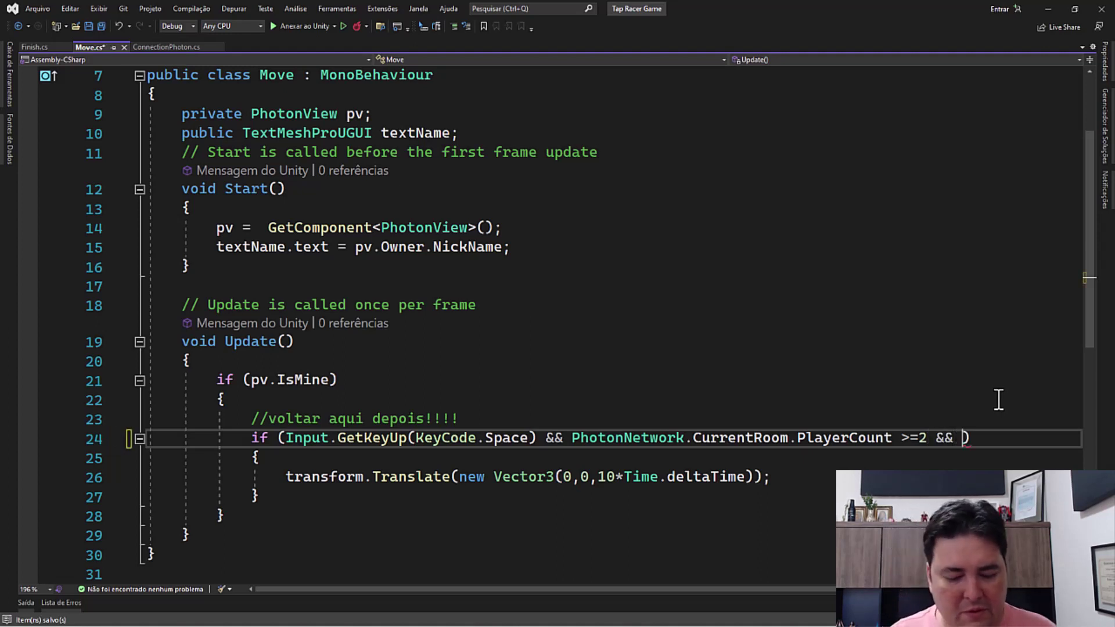
{"action": "type", "text": " Fini"}
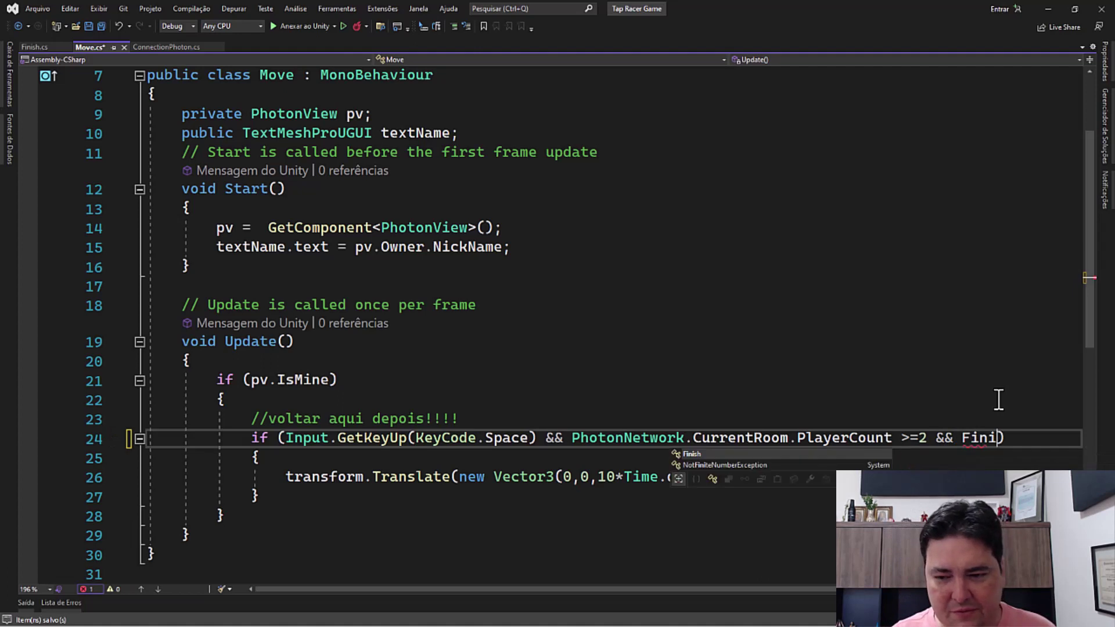
{"action": "type", "text": "sh."}
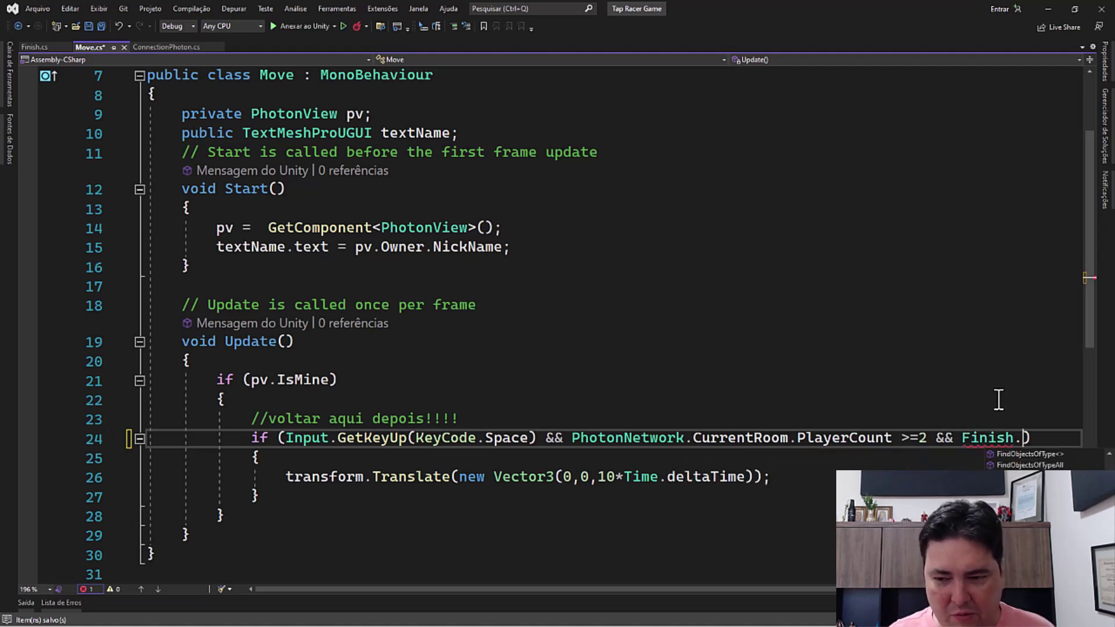
{"action": "type", "text": "finish"}
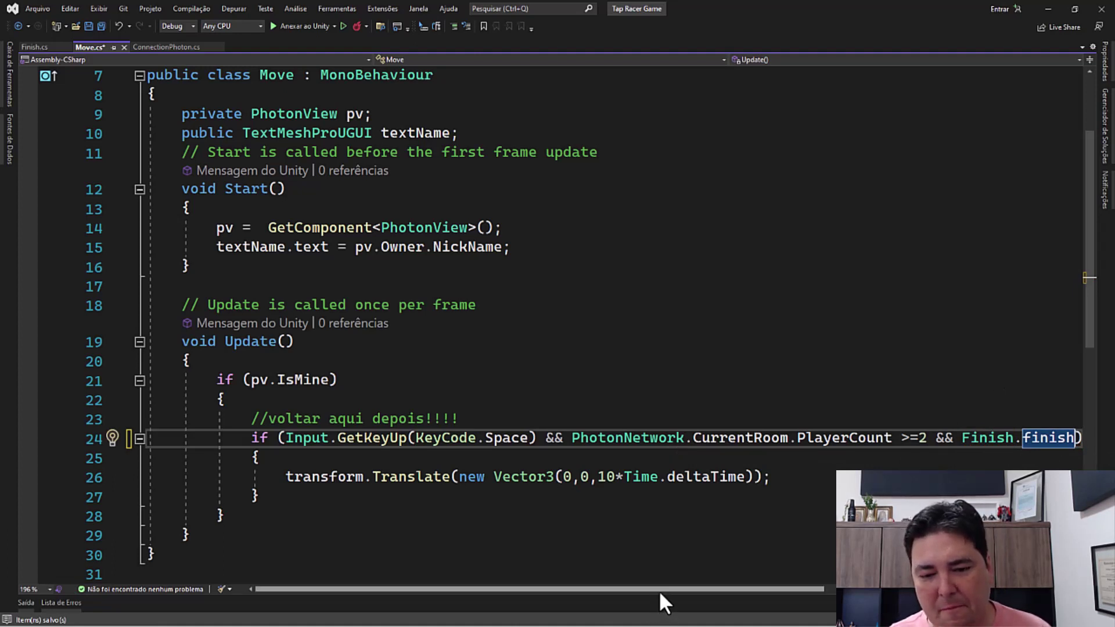
{"action": "left_click_drag", "start_coordinate": [660, 589], "coordinate": [801, 588]}
{"action": "type", "text": "== "}
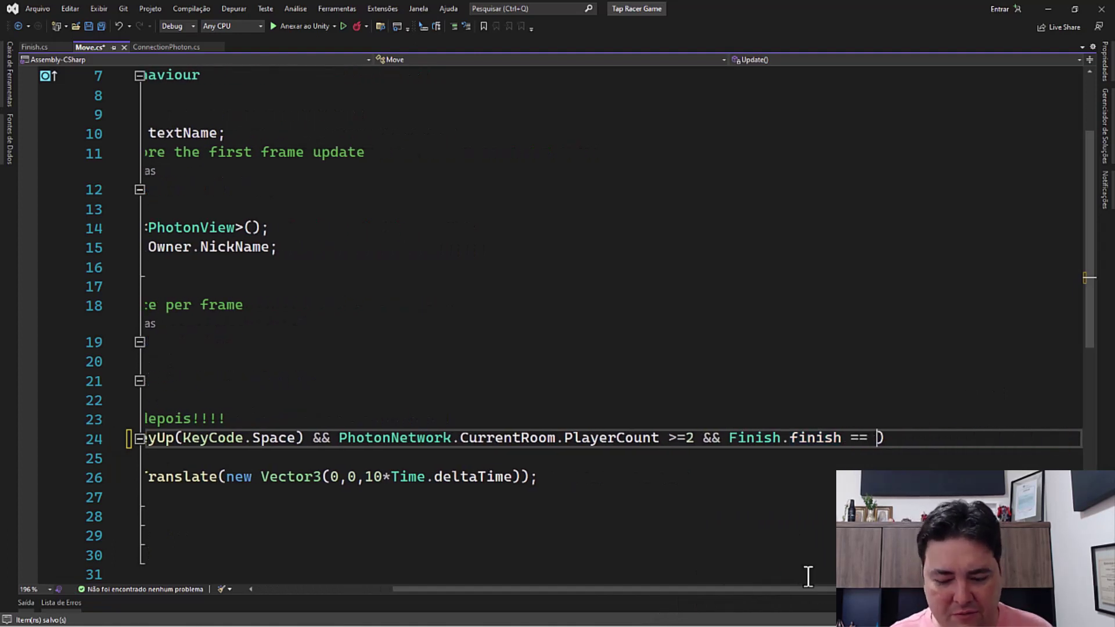
{"action": "type", "text": "fa"}
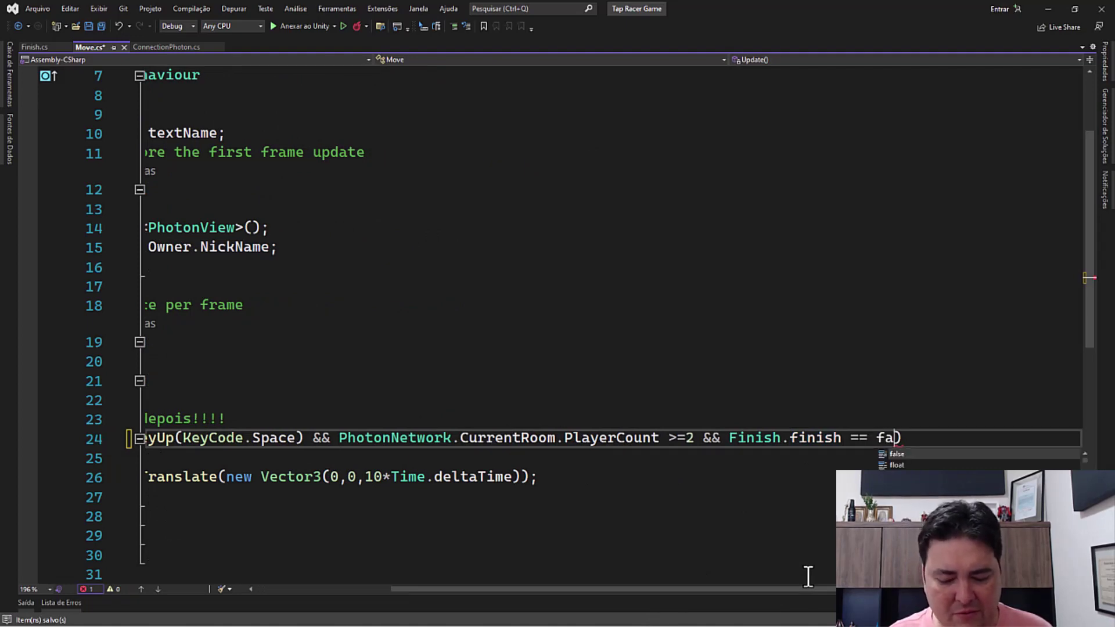
{"action": "type", "text": "lse"}
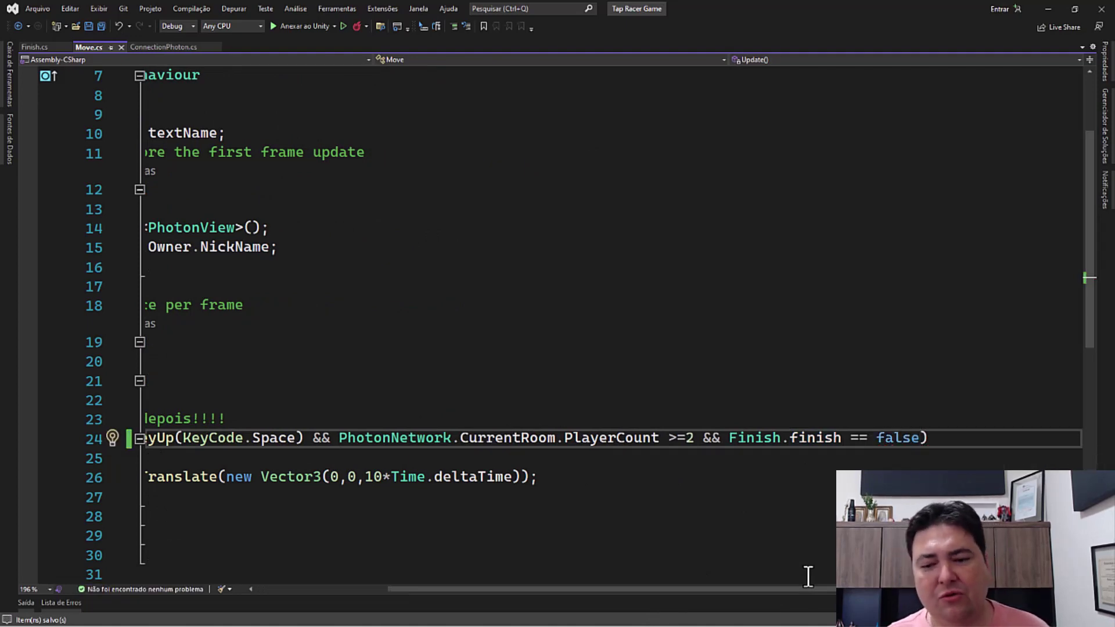
{"action": "mouse_move", "coordinate": [762, 589]}
{"action": "left_mouse_down"}
{"action": "mouse_move", "coordinate": [658, 589]}
{"action": "mouse_move", "coordinate": [784, 589]}
{"action": "left_mouse_up"}
{"action": "left_click_drag", "start_coordinate": [891, 438], "coordinate": [685, 438]}
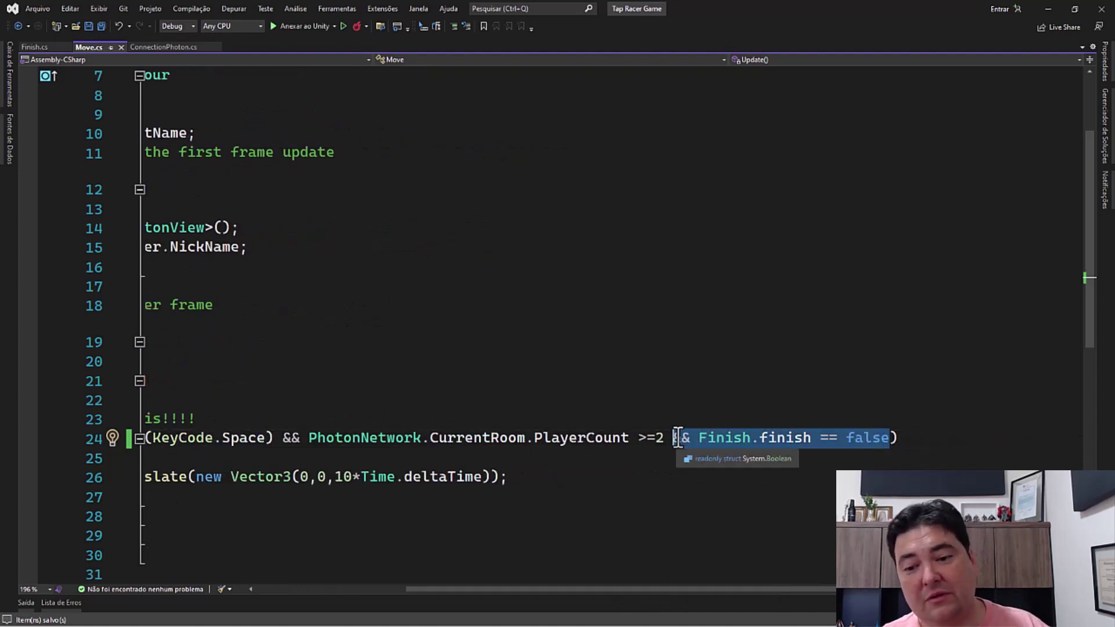
{"action": "left_click_drag", "start_coordinate": [665, 589], "coordinate": [486, 589]}
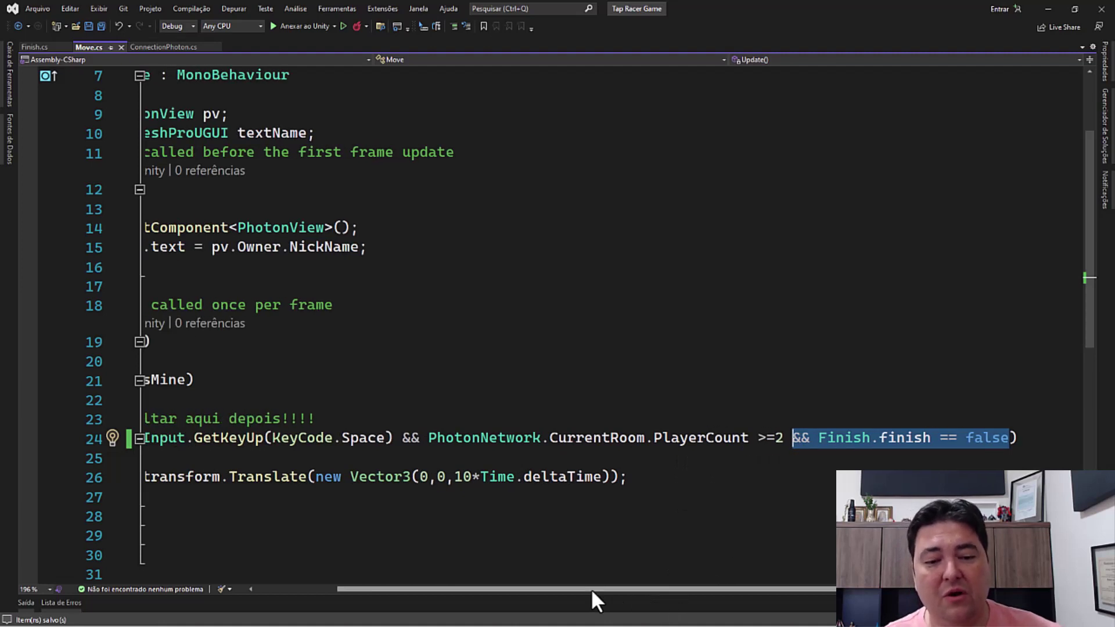
{"action": "left_click", "coordinate": [410, 483]}
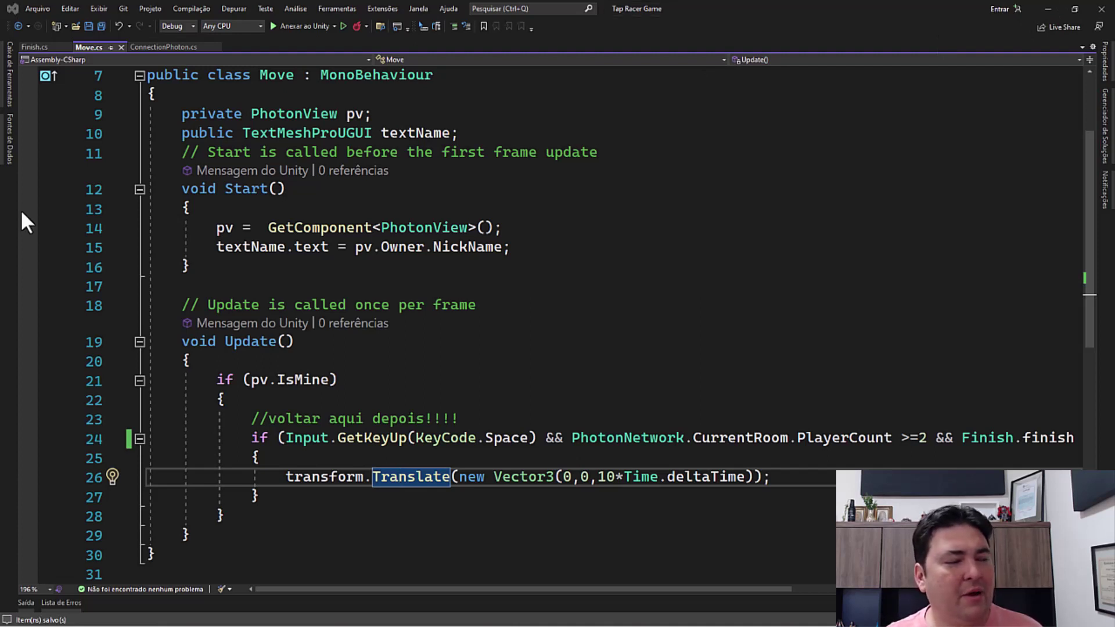
{"action": "left_click", "coordinate": [1045, 8]}
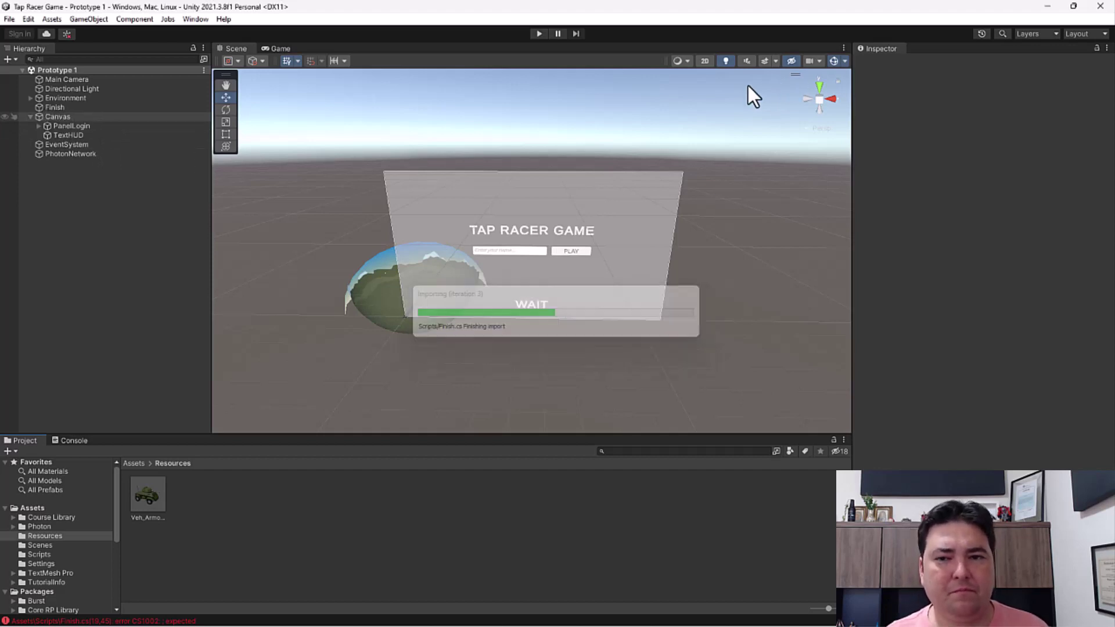
Switch the Scene view to 2D and duplicate PanelLogin under Canvas
{"action": "left_click", "coordinate": [704, 61]}
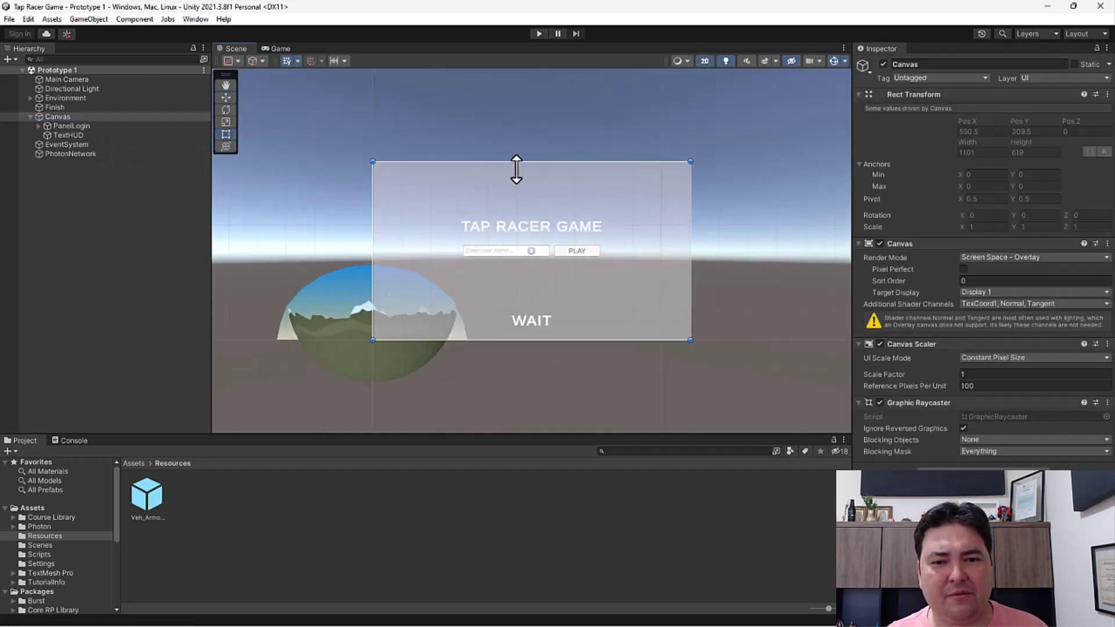
{"action": "scroll", "coordinate": [520, 229], "scroll_direction": "up", "scroll_amount": 1}
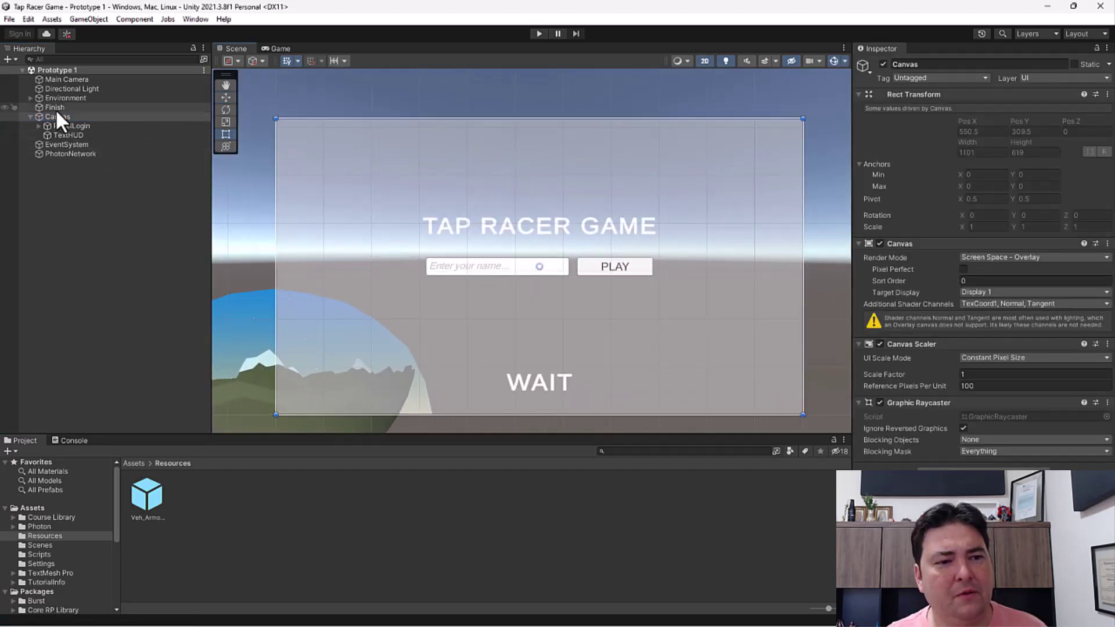
{"action": "left_click", "coordinate": [56, 127]}
{"action": "right_click", "coordinate": [58, 127]}
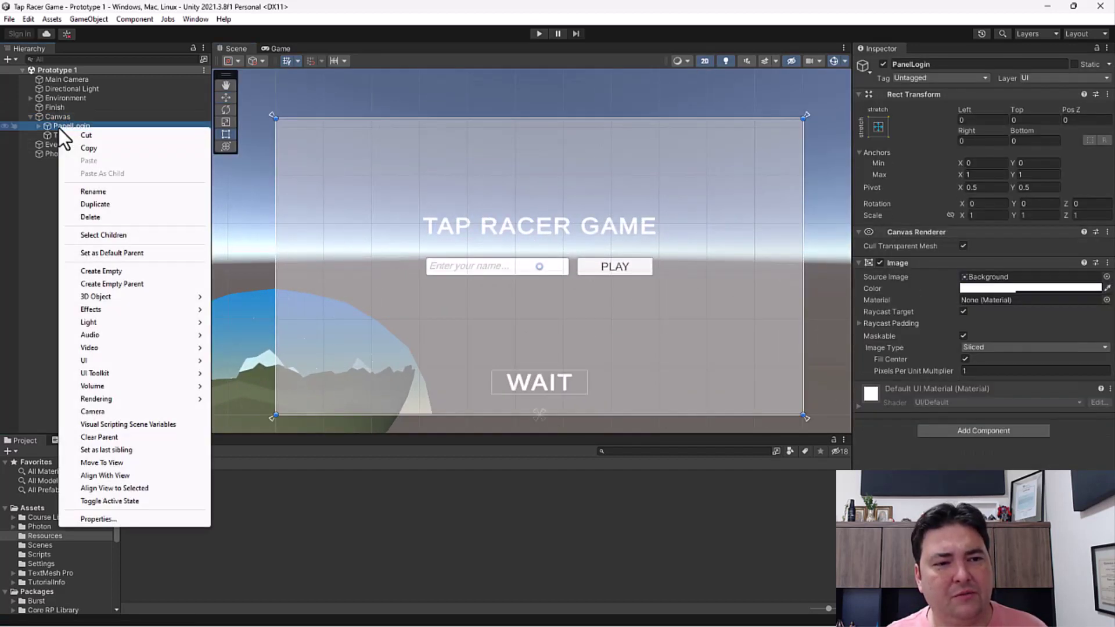
{"action": "left_click", "coordinate": [50, 126]}
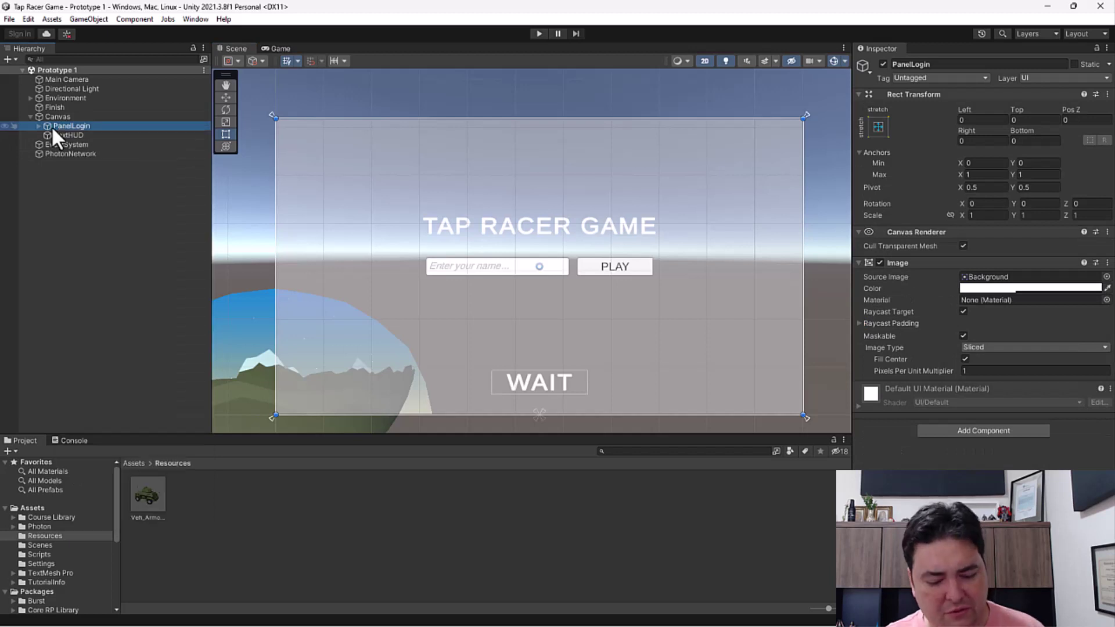
{"action": "key", "text": "ctrl+d"}
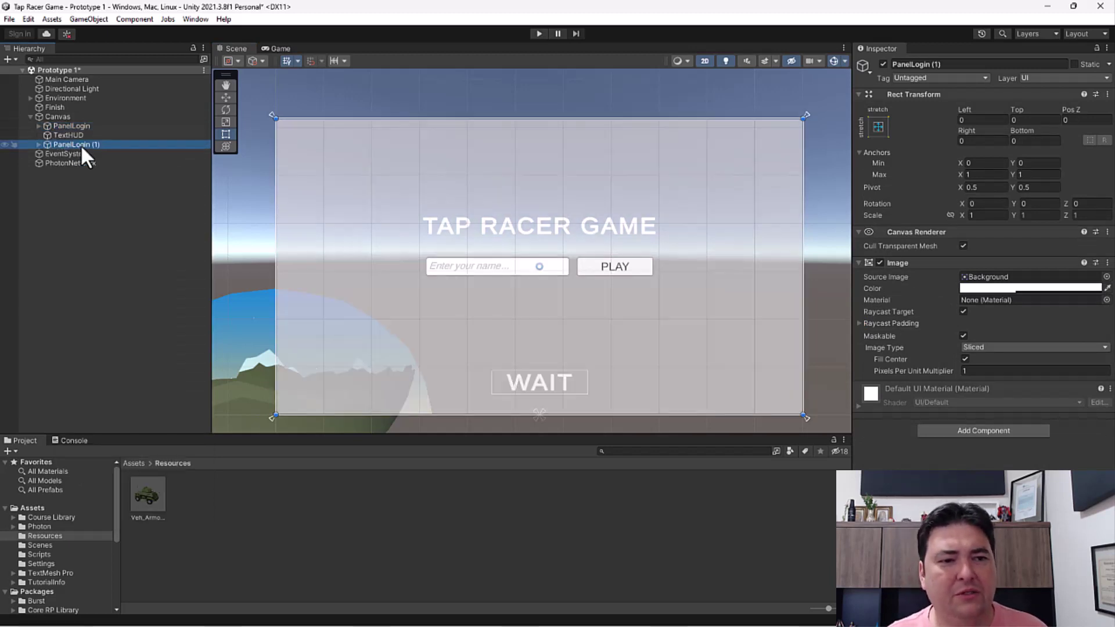
Rename the duplicated panel to PanelGameOver in the Inspector
{"action": "left_click", "coordinate": [928, 64]}
{"action": "type", "text": "(1"}
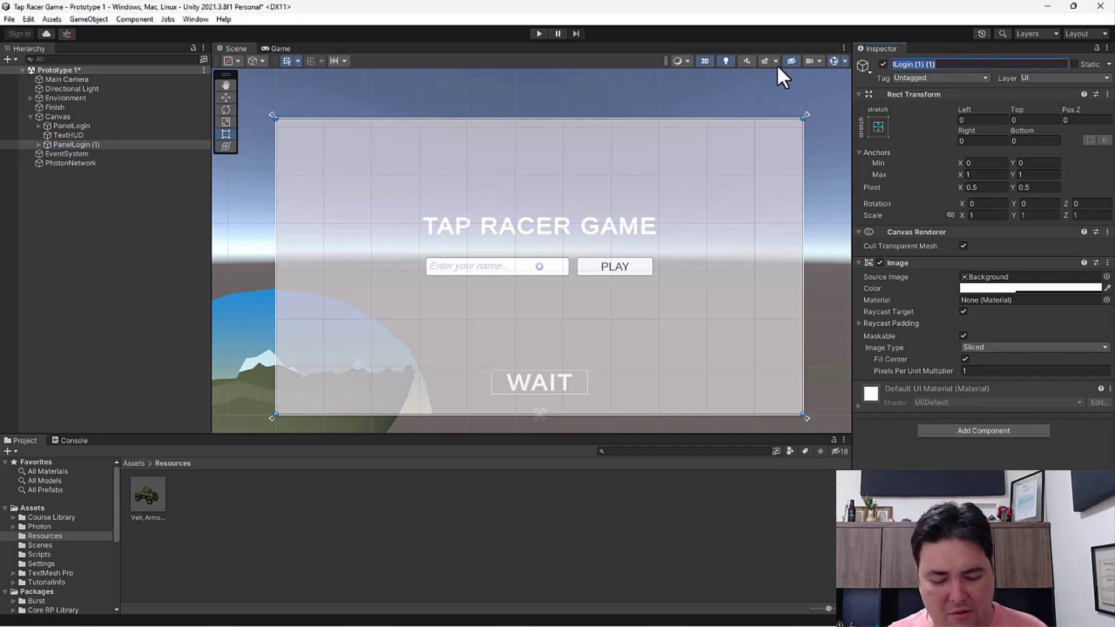
{"action": "type", "text": "panel"}
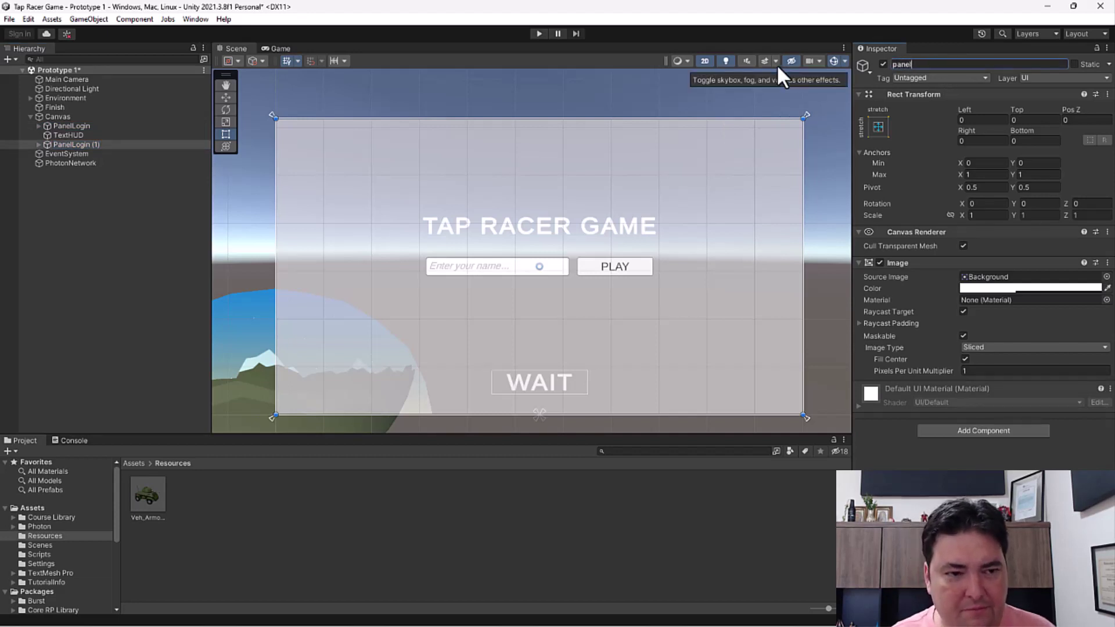
{"action": "key", "text": "BackSpace"}
{"action": "key", "text": "BackSpace"}
{"action": "key", "text": "BackSpace"}
{"action": "type", "text": "Panel"}
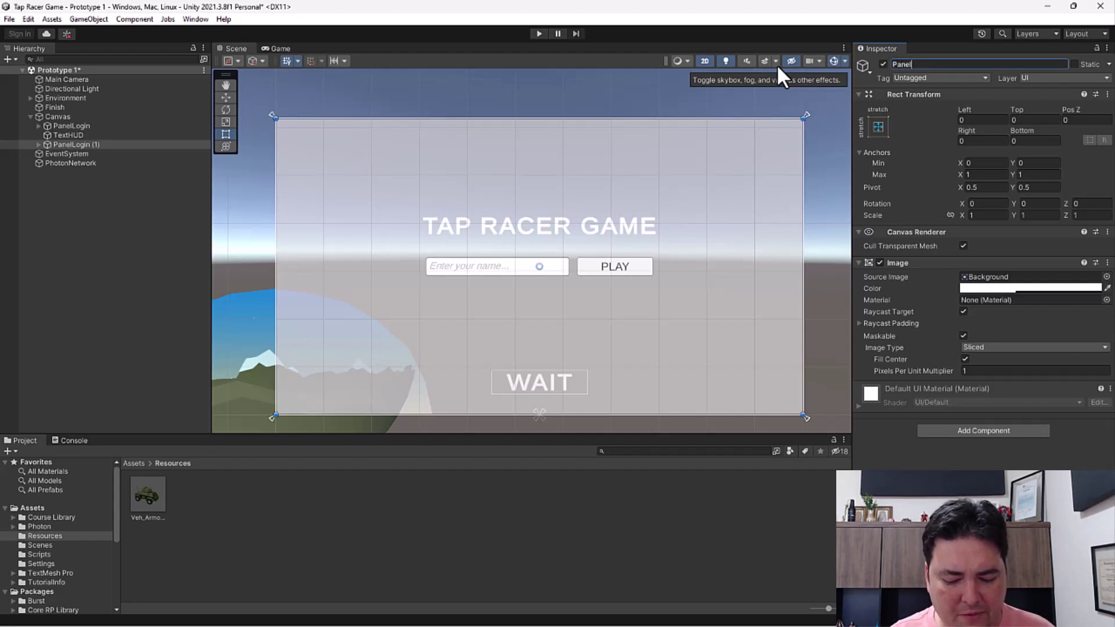
{"action": "type", "text": "GameOver"}
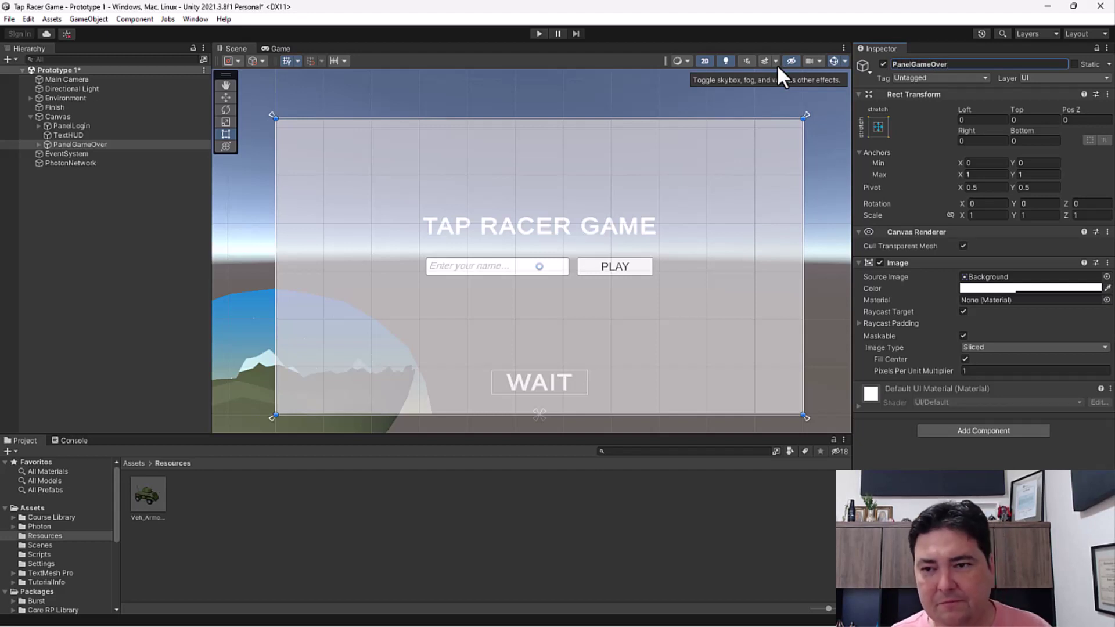
Deactivate PanelLogin and delete InputFieldName and ButtonPlay, leaving PanelGameOver with only its Text (TMP)
{"action": "left_click", "coordinate": [66, 127]}
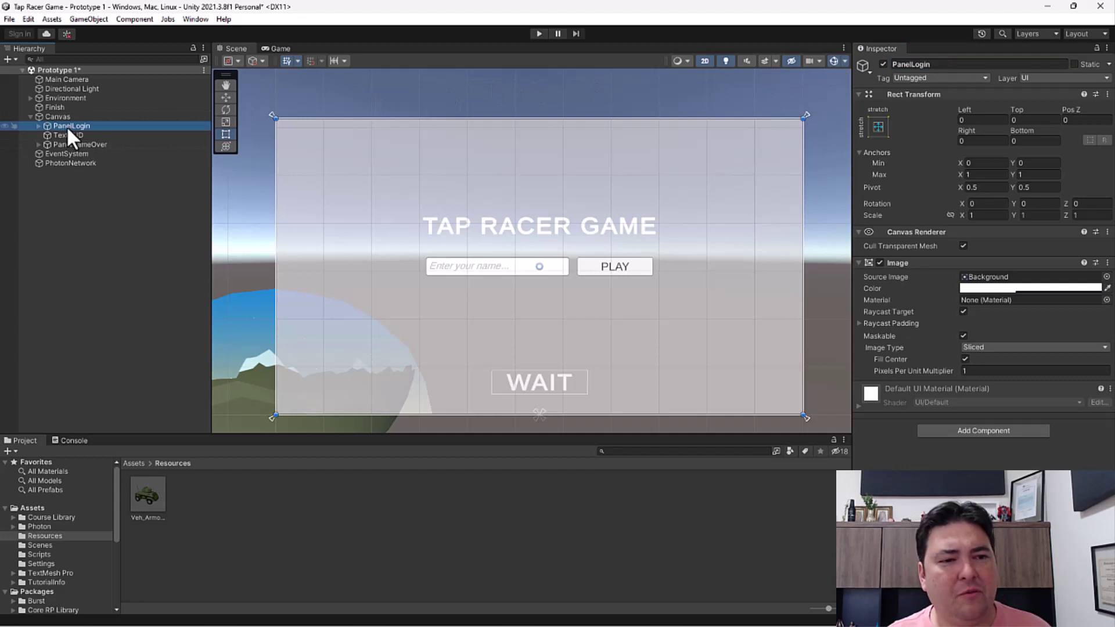
{"action": "left_click", "coordinate": [882, 64]}
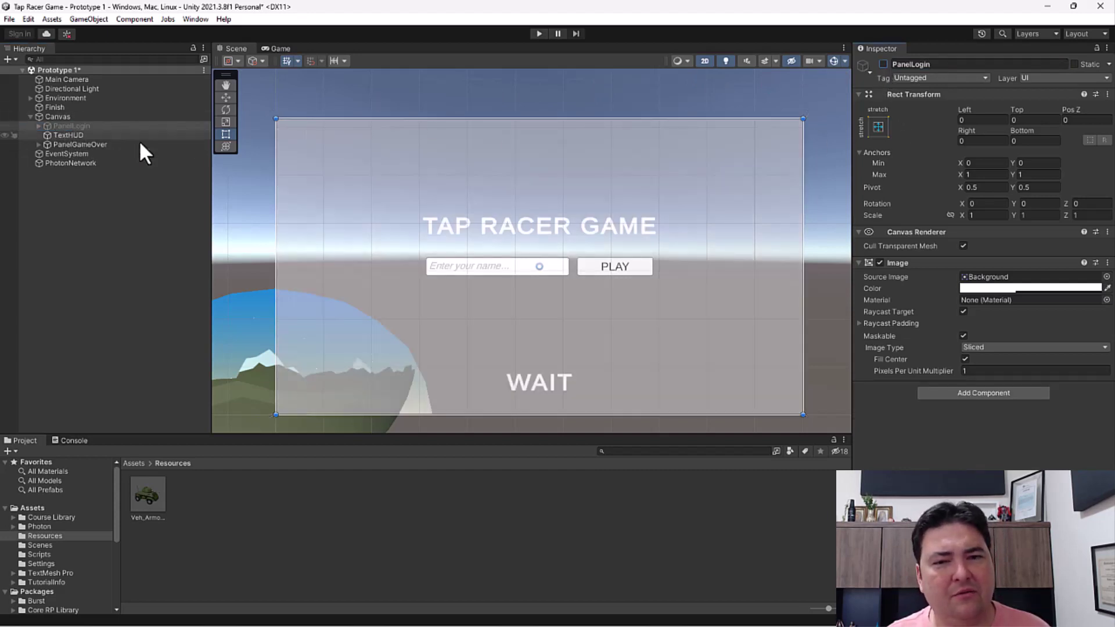
{"action": "left_click", "coordinate": [69, 145]}
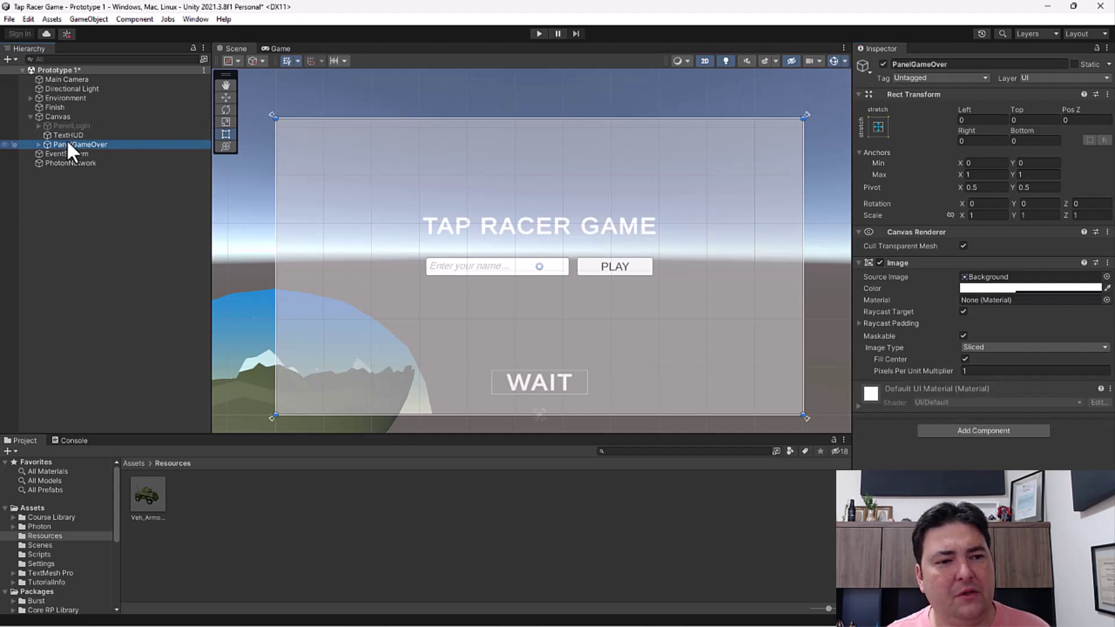
{"action": "left_click", "coordinate": [39, 145]}
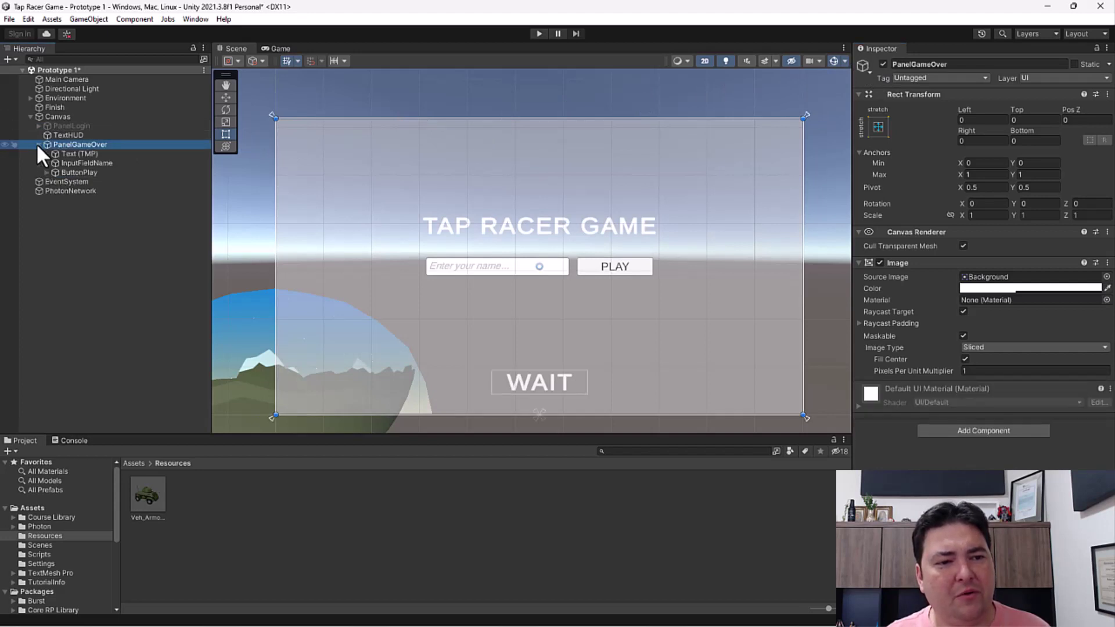
{"action": "left_click", "coordinate": [77, 164]}
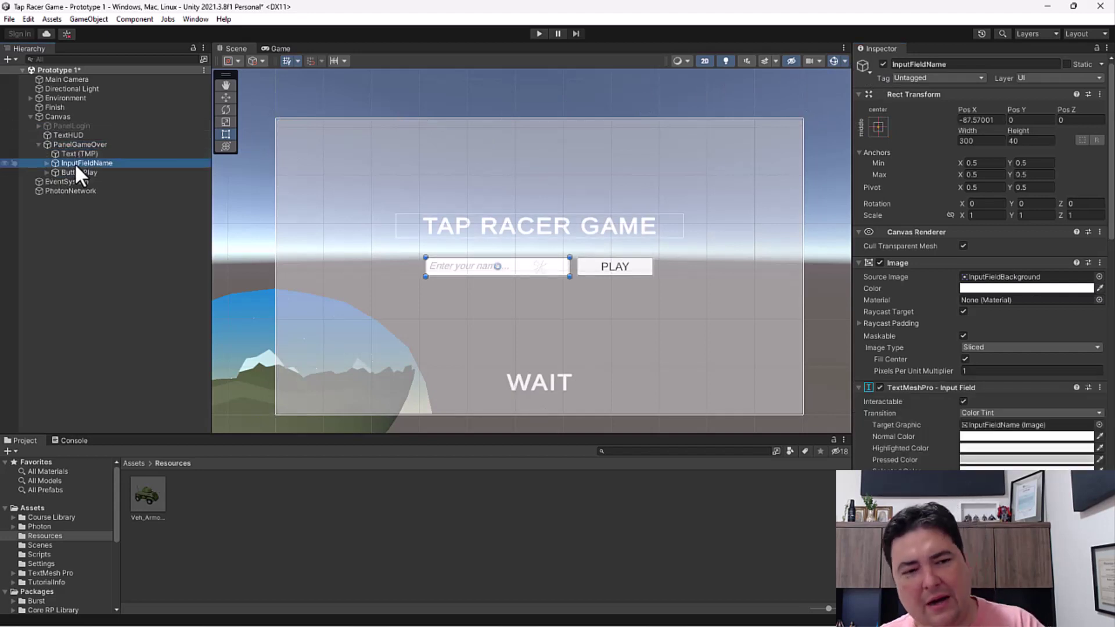
{"action": "key", "text": "Delete"}
{"action": "left_click", "coordinate": [74, 162]}
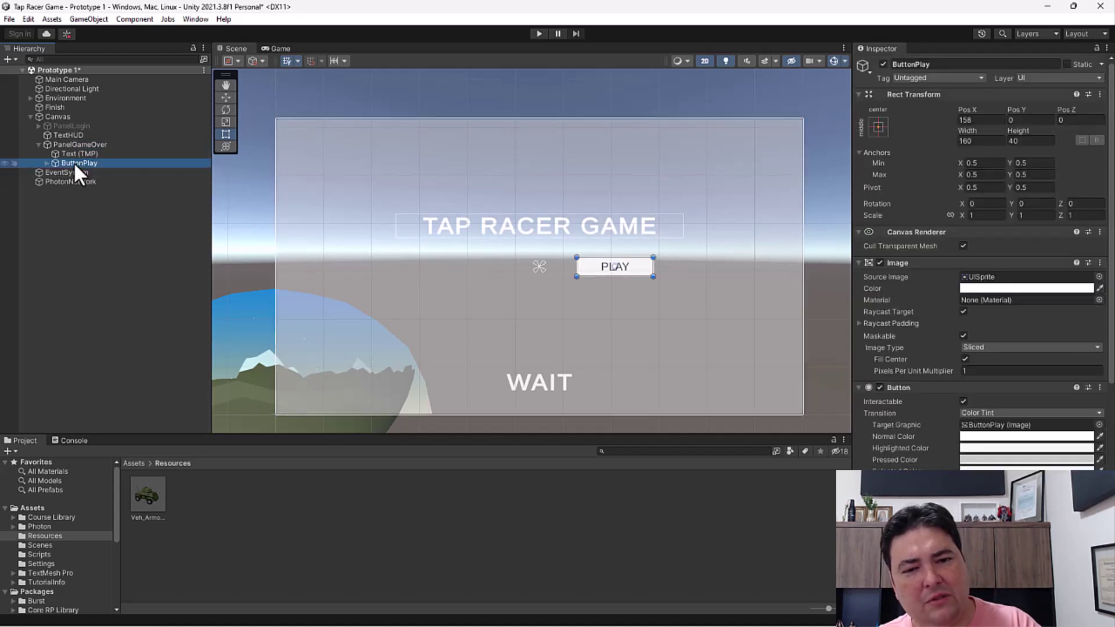
{"action": "key", "text": "Delete"}
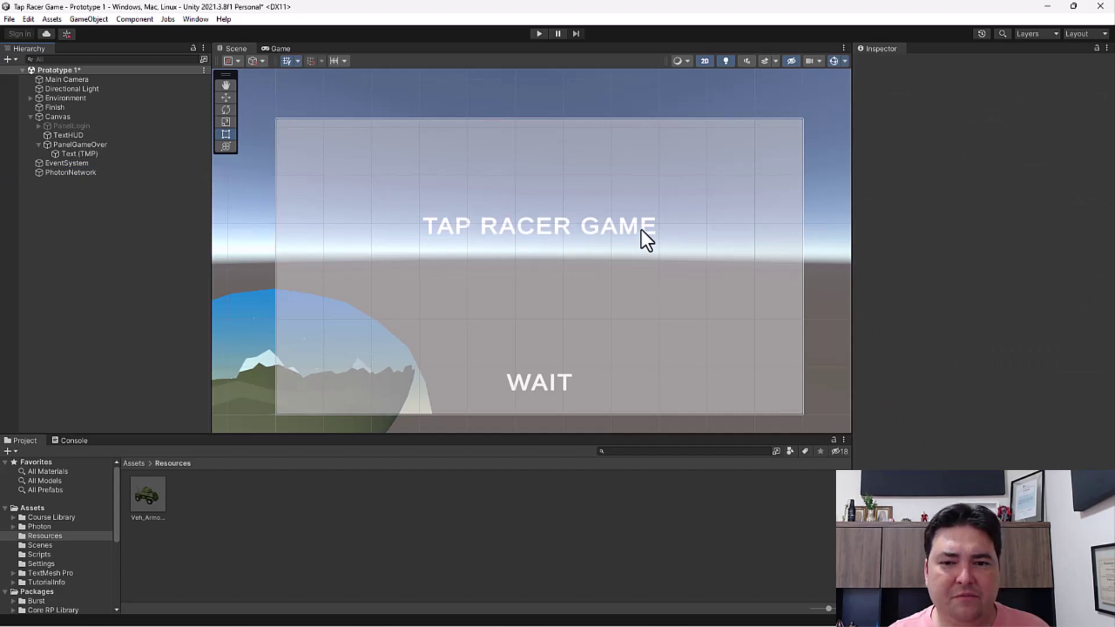
Change PanelGameOver's title from TAP RACER GAME to GAME OVER and duplicate that Text (TMP) object
{"action": "left_click", "coordinate": [62, 144]}
{"action": "left_click", "coordinate": [76, 153]}
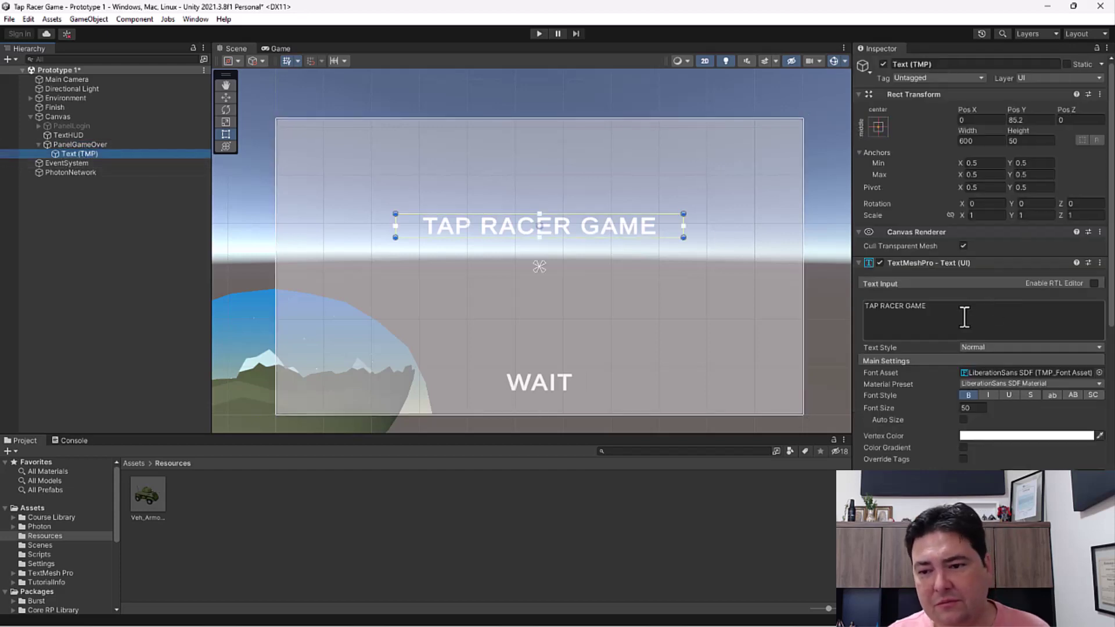
{"action": "left_click_drag", "start_coordinate": [964, 316], "coordinate": [880, 308]}
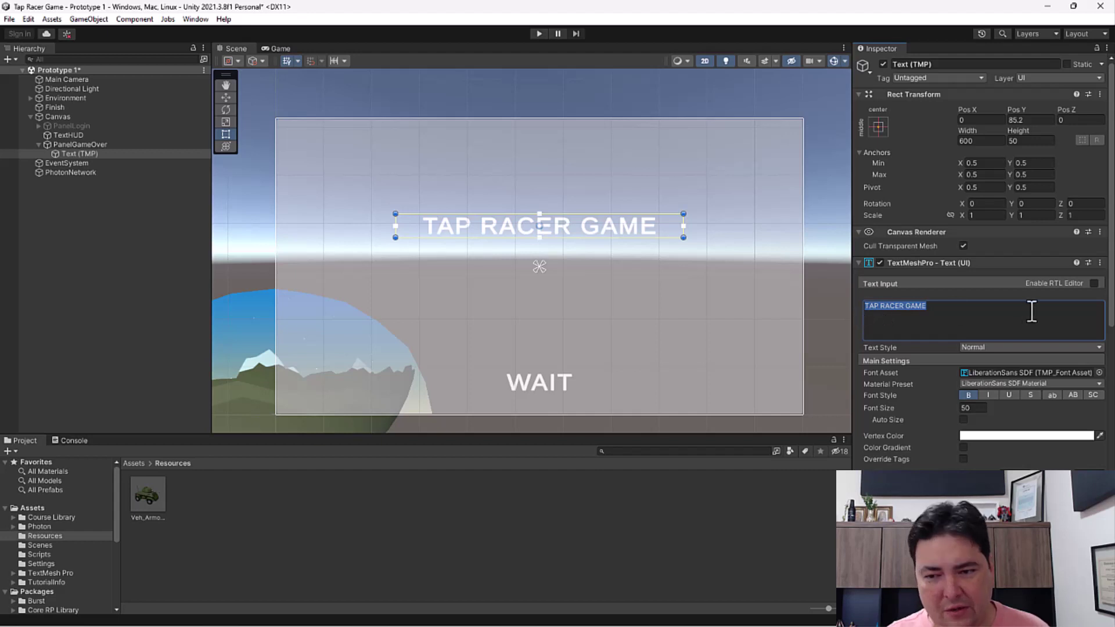
{"action": "key", "text": "BackSpace"}
{"action": "type", "text": "GAME "}
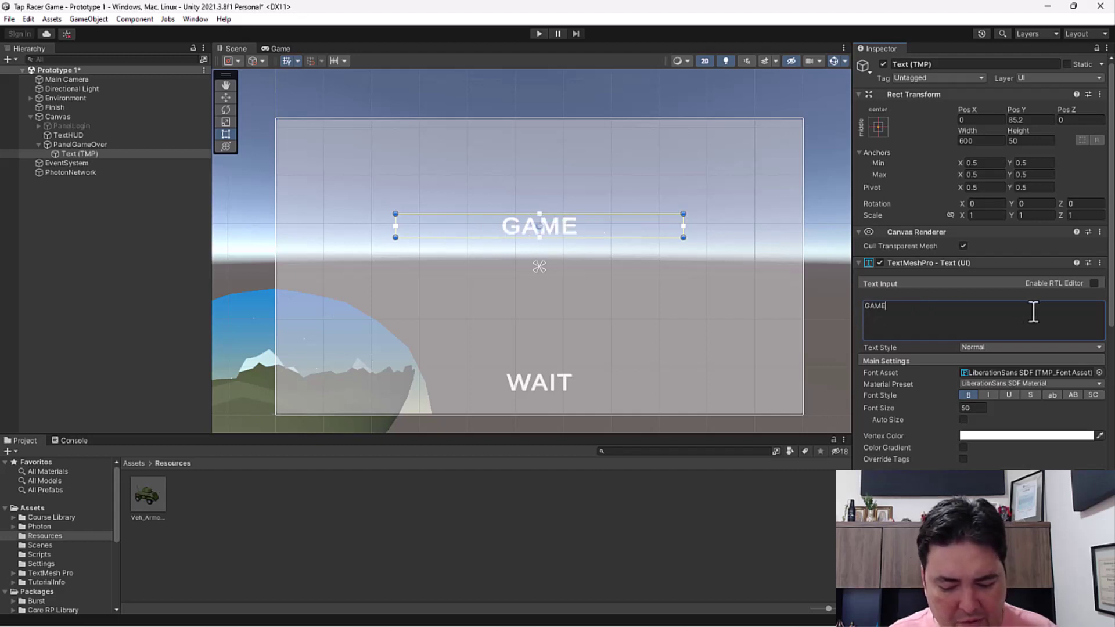
{"action": "type", "text": "OVER"}
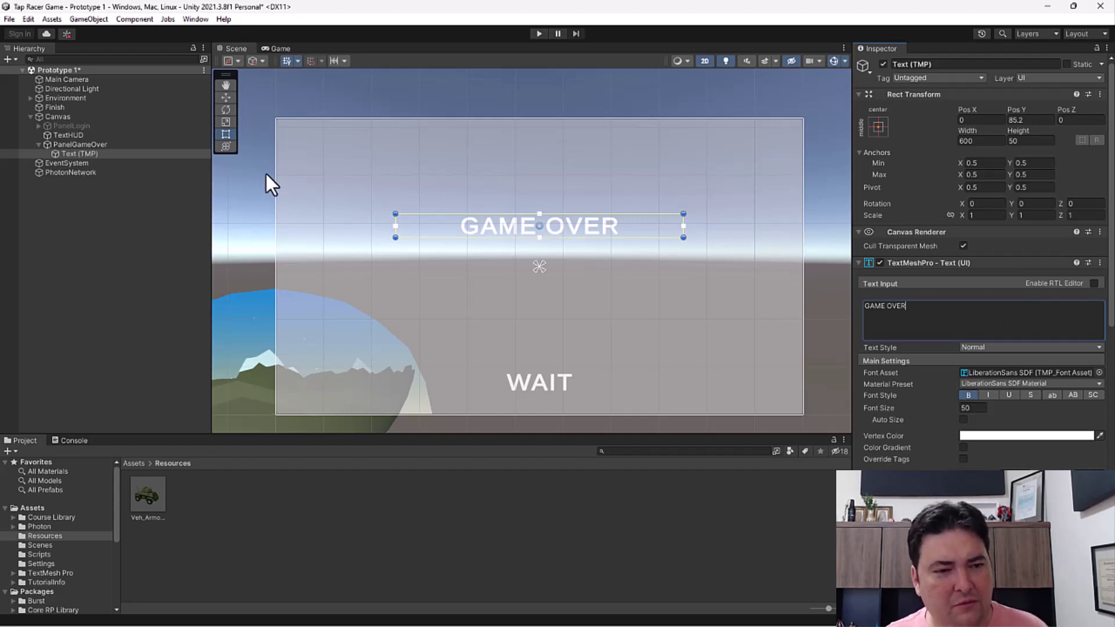
{"action": "left_click", "coordinate": [90, 153]}
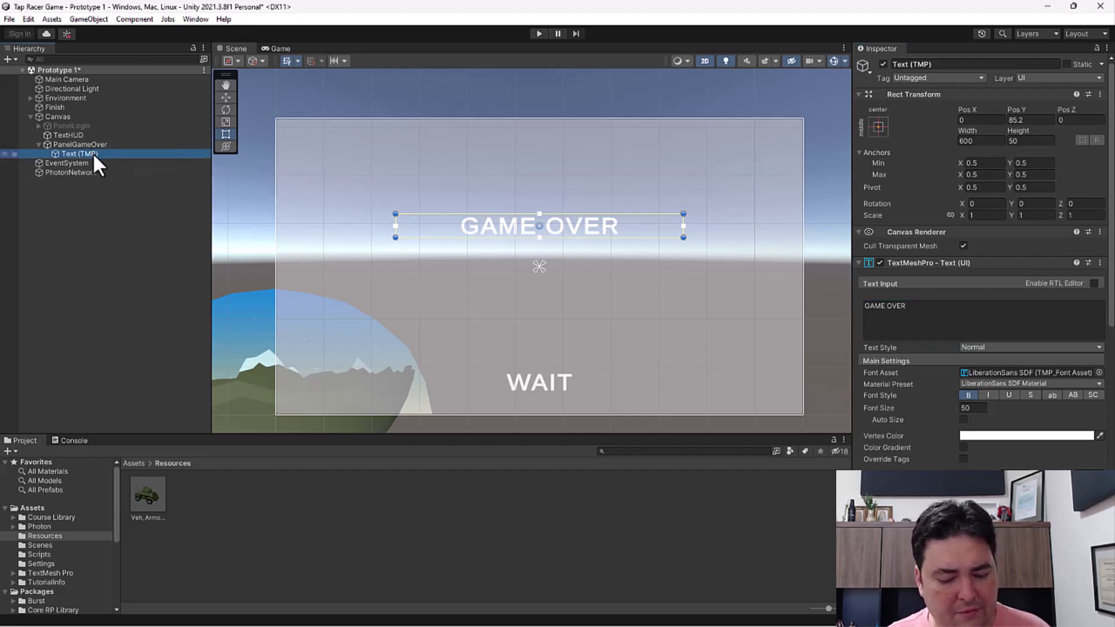
{"action": "key", "text": "ctrl+d"}
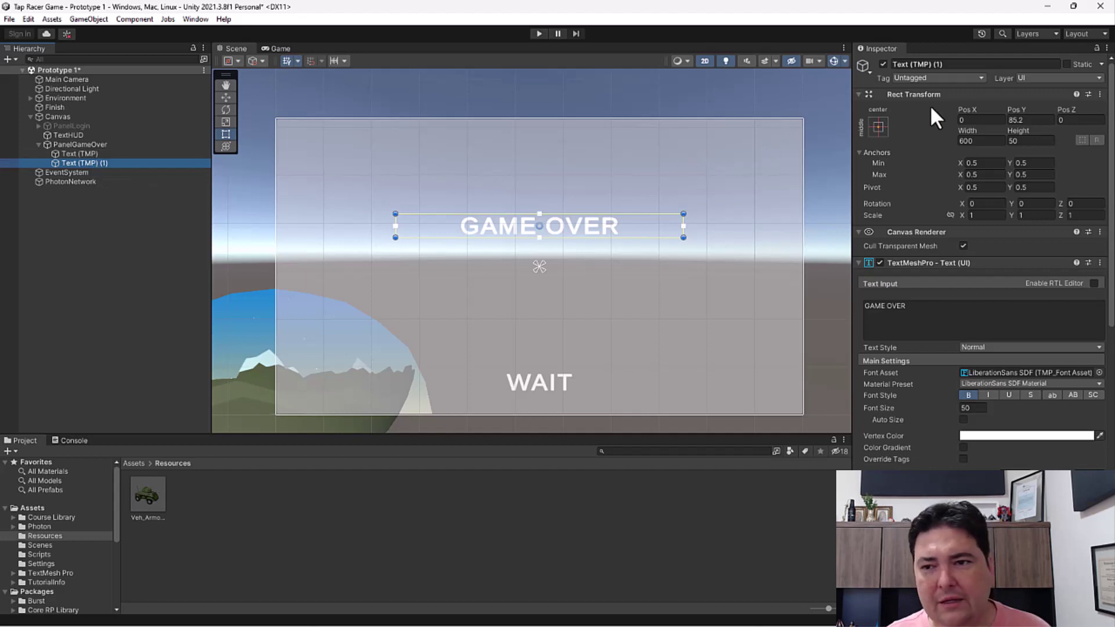
Rename the duplicated Text (TMP) (1) to TextWinner
{"action": "left_click", "coordinate": [964, 65]}
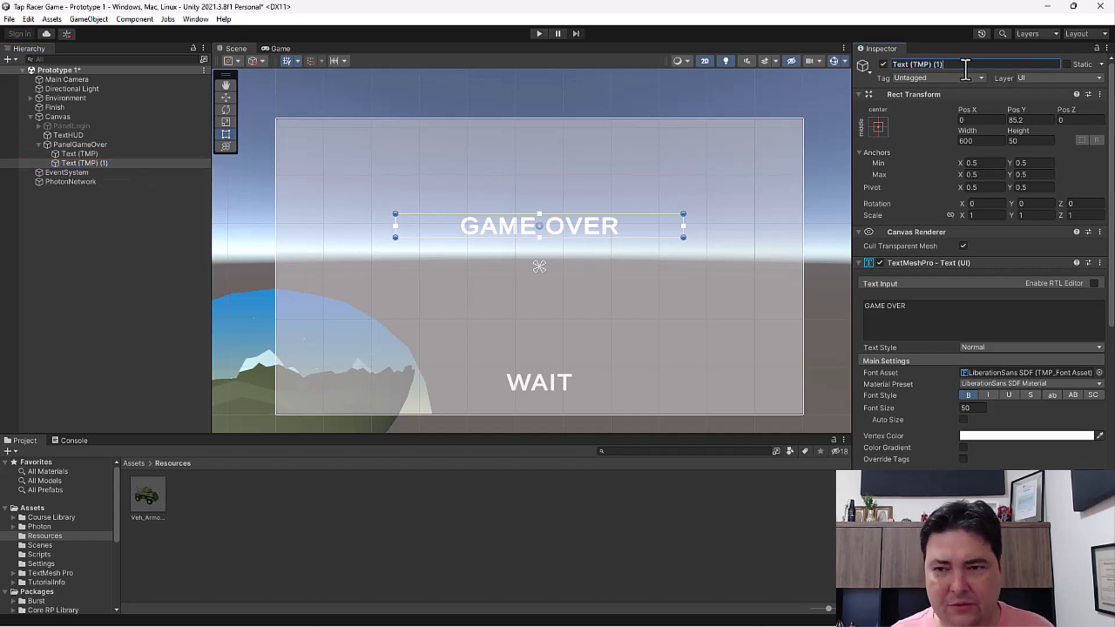
{"action": "key", "text": "BackSpace"}
{"action": "key", "text": "BackSpace"}
{"action": "key", "text": "BackSpace"}
{"action": "key", "text": "BackSpace"}
{"action": "key", "text": "BackSpace"}
{"action": "key", "text": "BackSpace"}
{"action": "key", "text": "BackSpace"}
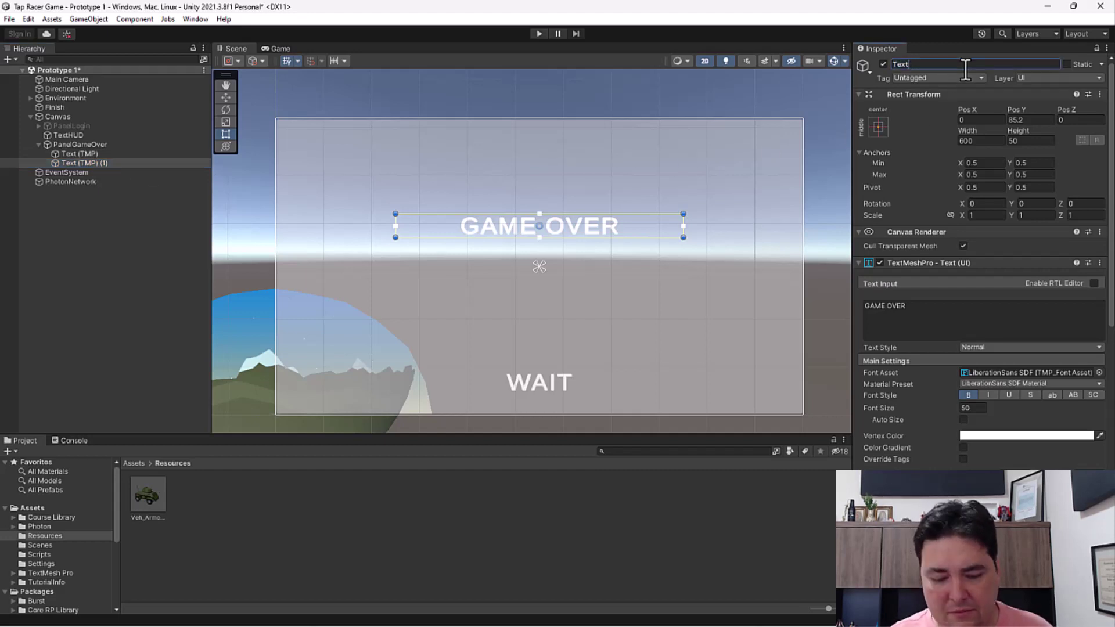
{"action": "type", "text": "Winner"}
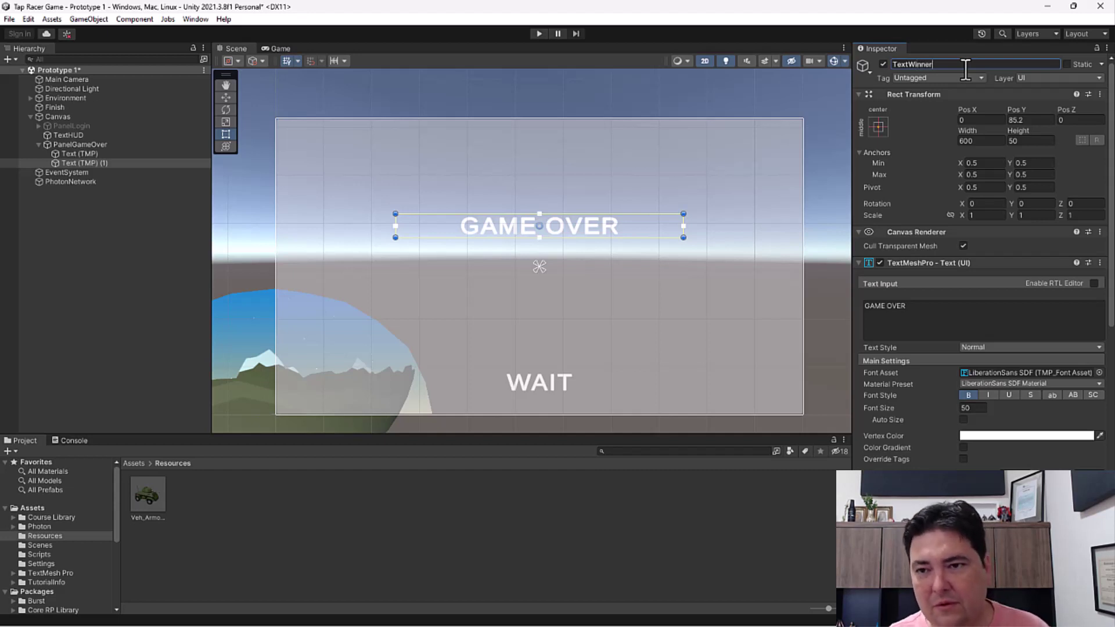
{"action": "key", "text": "Return"}
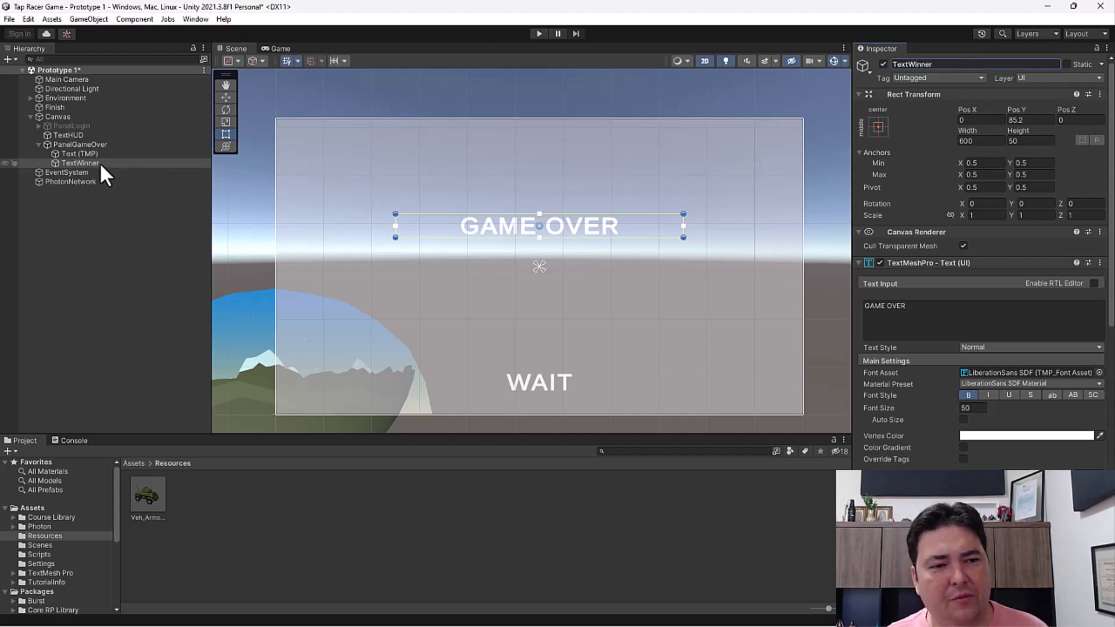
Move TextWinner below the GAME OVER heading and set its font size to 30
{"action": "mouse_move", "coordinate": [1019, 108]}
{"action": "left_mouse_down"}
{"action": "mouse_move", "coordinate": [1047, 230]}
{"action": "mouse_move", "coordinate": [235, 244]}
{"action": "left_mouse_up"}
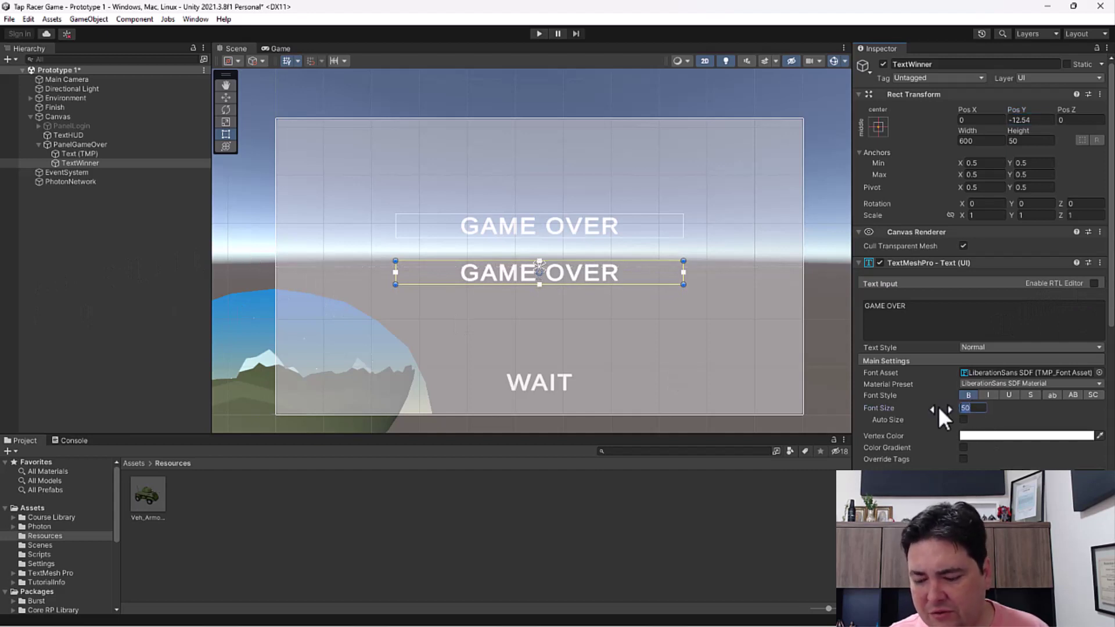
{"action": "type", "text": "35"}
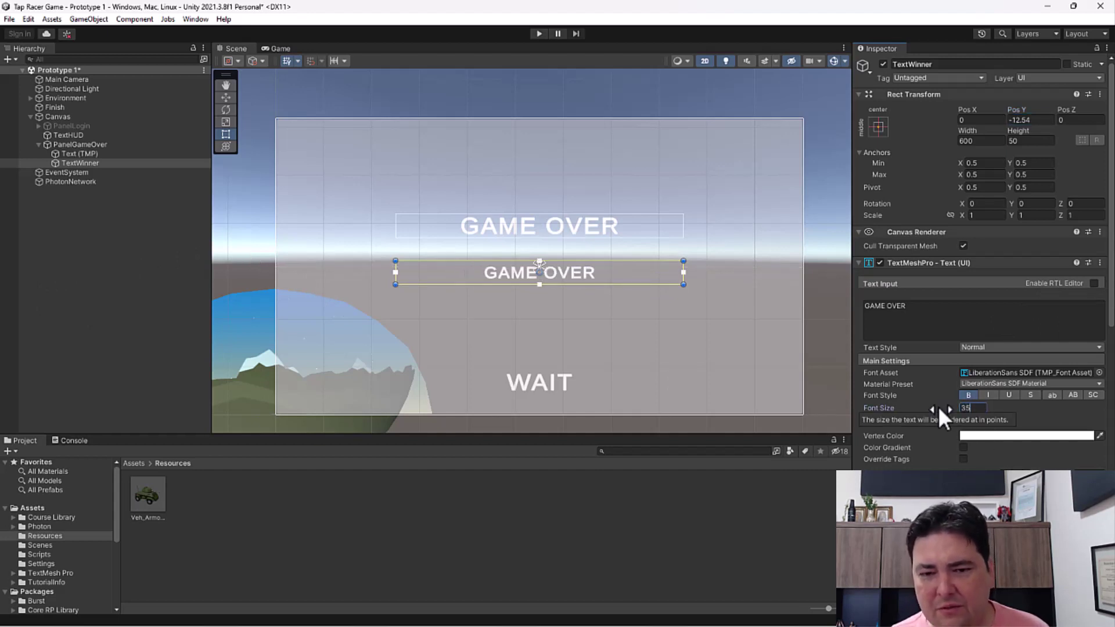
{"action": "key", "text": "BackSpace"}
{"action": "type", "text": "0"}
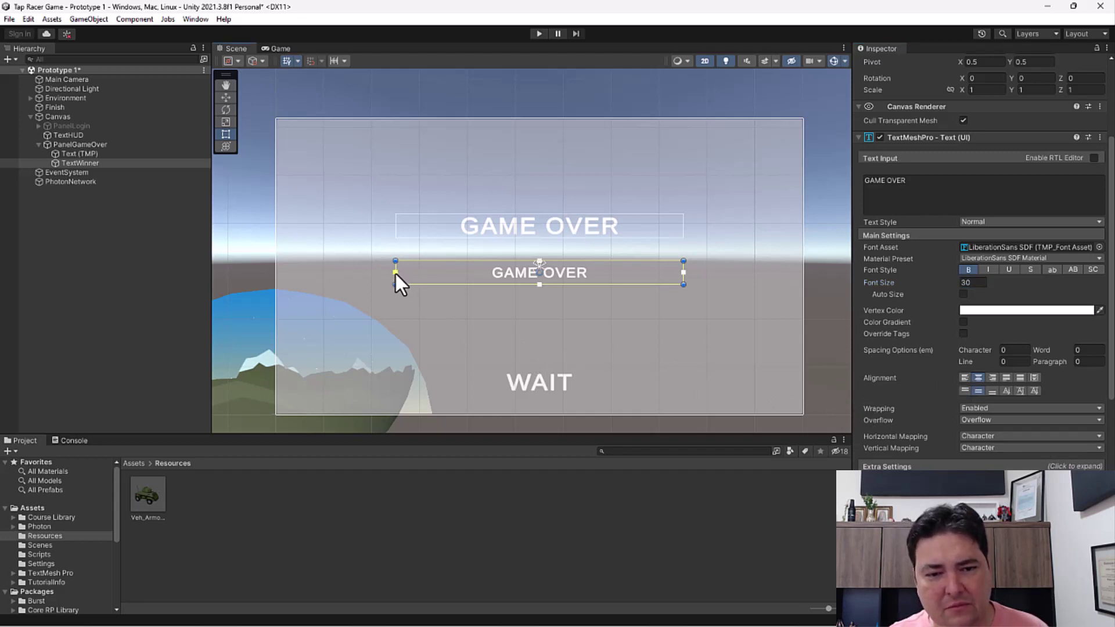
Set TextWinner's width to 750 and save the scene
{"action": "left_click_drag", "start_coordinate": [396, 274], "coordinate": [373, 273]}
{"action": "key", "text": "ctrl+z"}
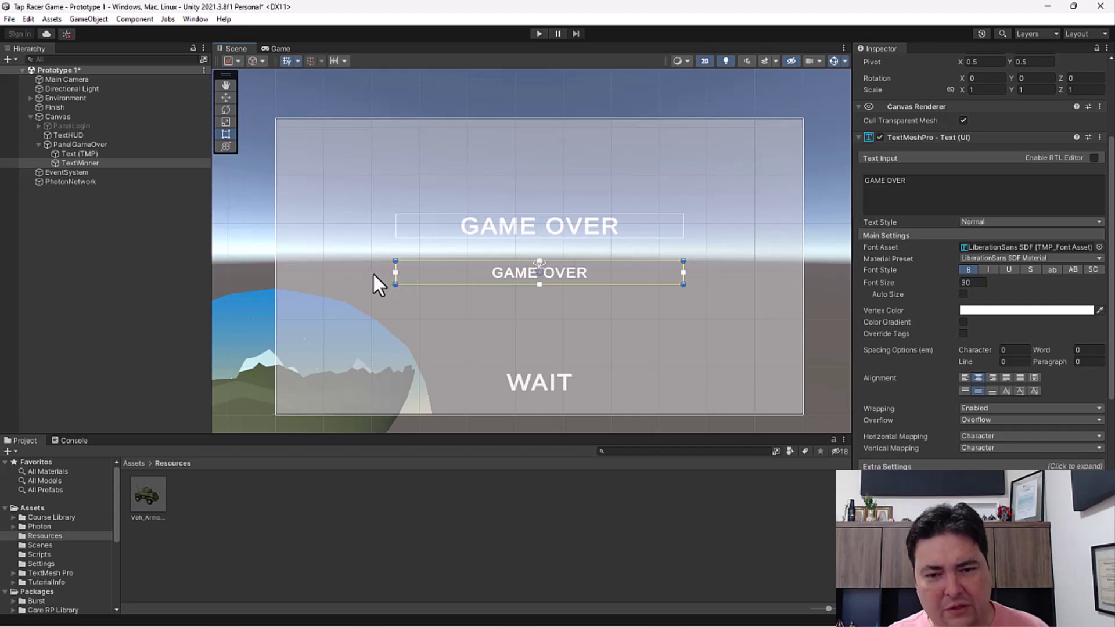
{"action": "scroll", "coordinate": [945, 287], "scroll_direction": "up", "scroll_amount": 3}
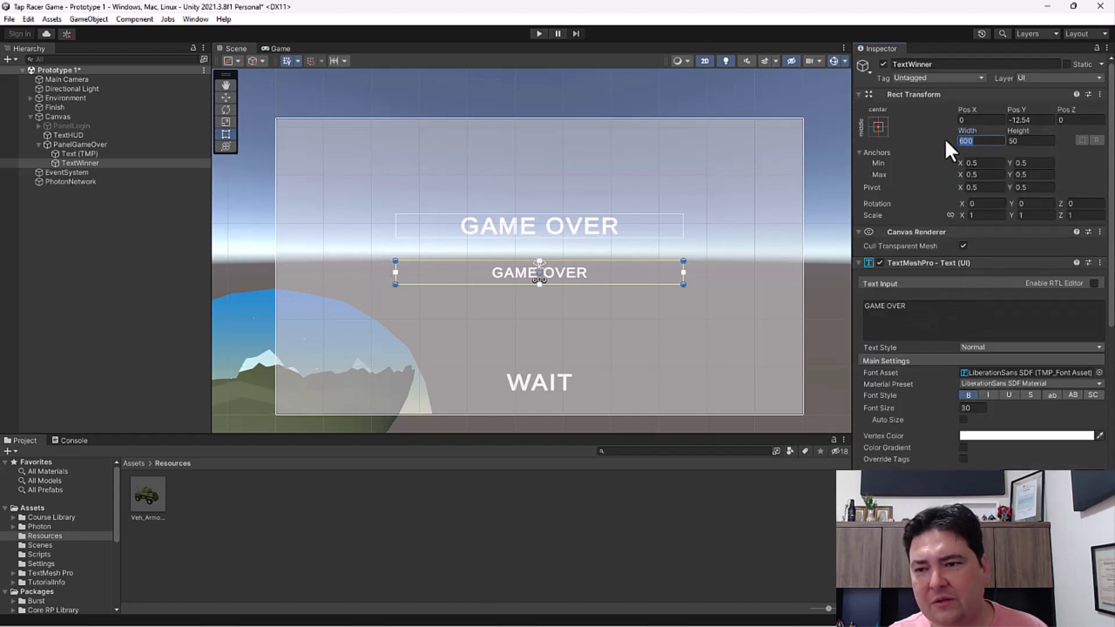
{"action": "type", "text": "70"}
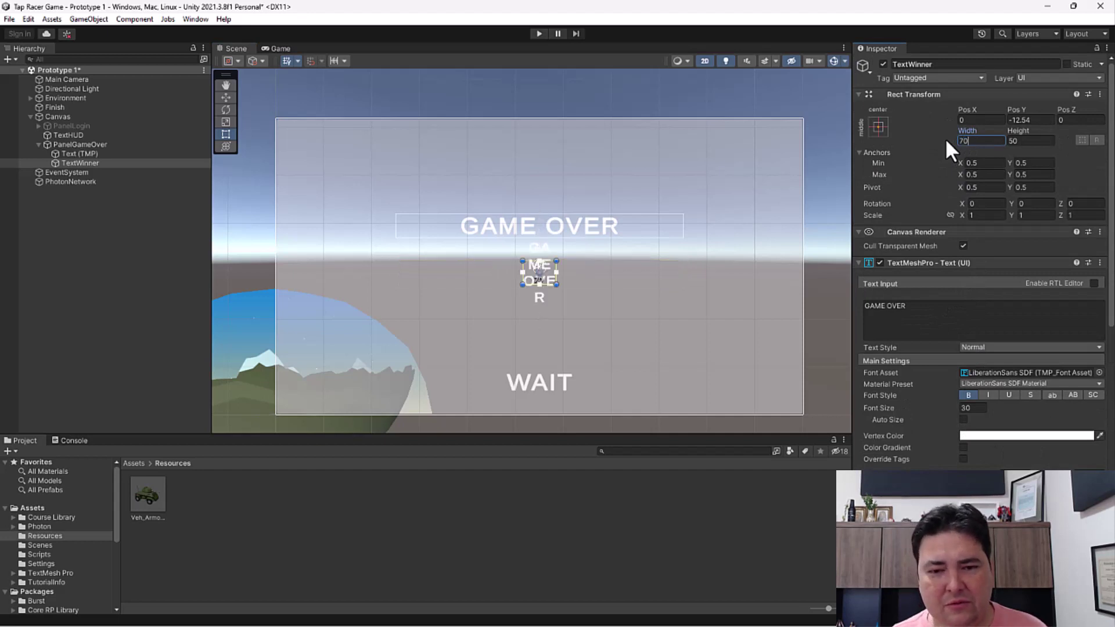
{"action": "type", "text": "0"}
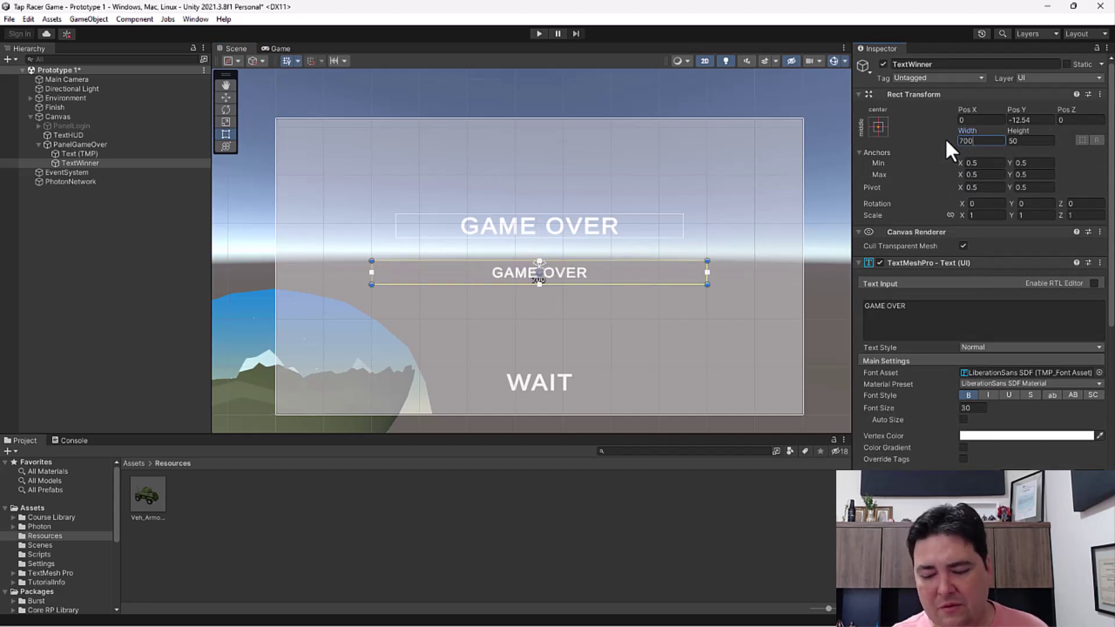
{"action": "key", "text": "BackSpace"}
{"action": "key", "text": "BackSpace"}
{"action": "type", "text": "50"}
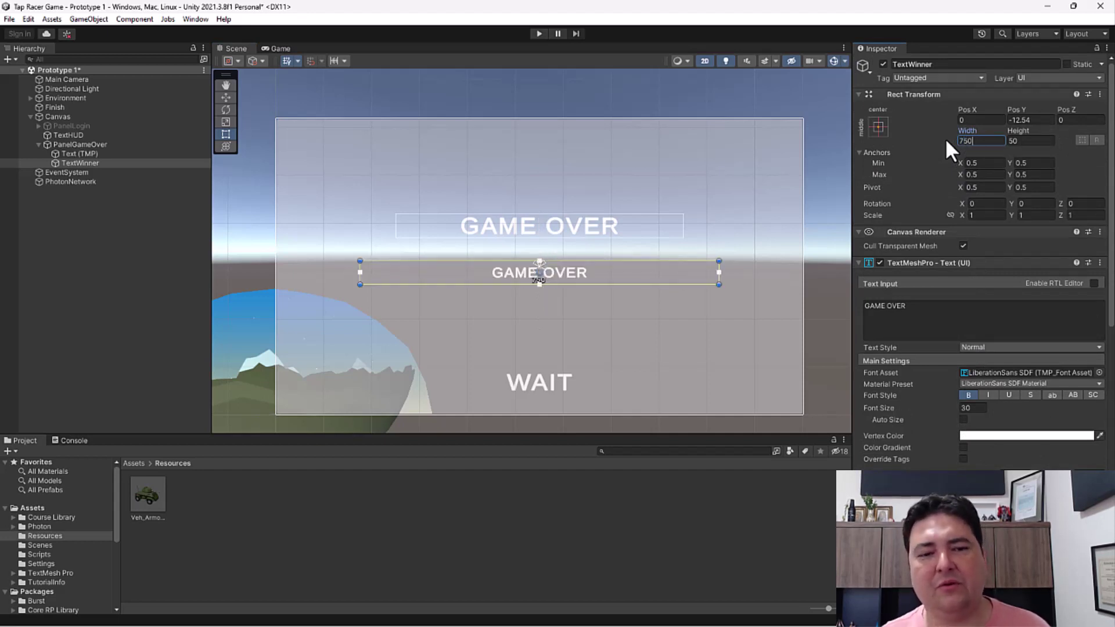
{"action": "key", "text": "ctrl+s"}
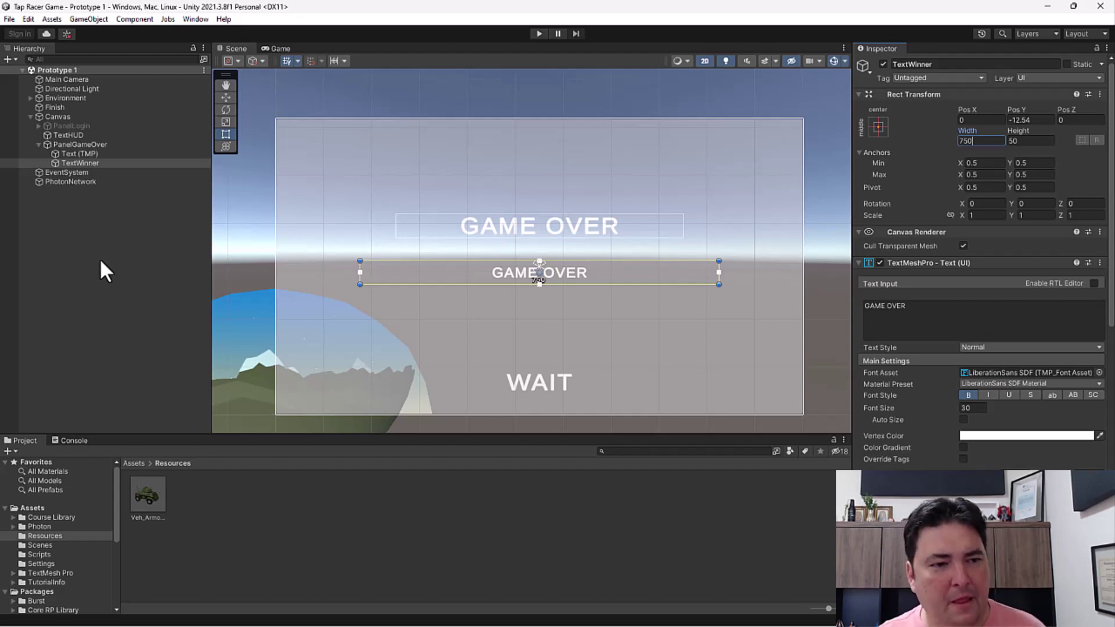
Assign PanelGameOver to Finish's Panel Game Over slot and TextWinner to its Text slot
{"action": "left_click", "coordinate": [60, 107]}
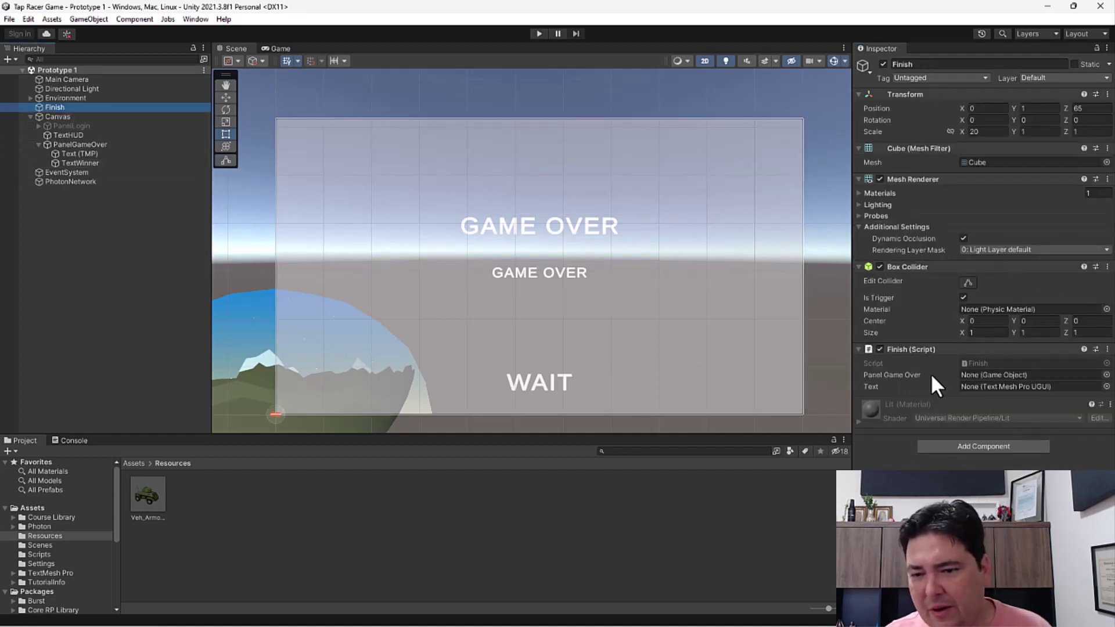
{"action": "left_click_drag", "start_coordinate": [62, 143], "coordinate": [983, 377]}
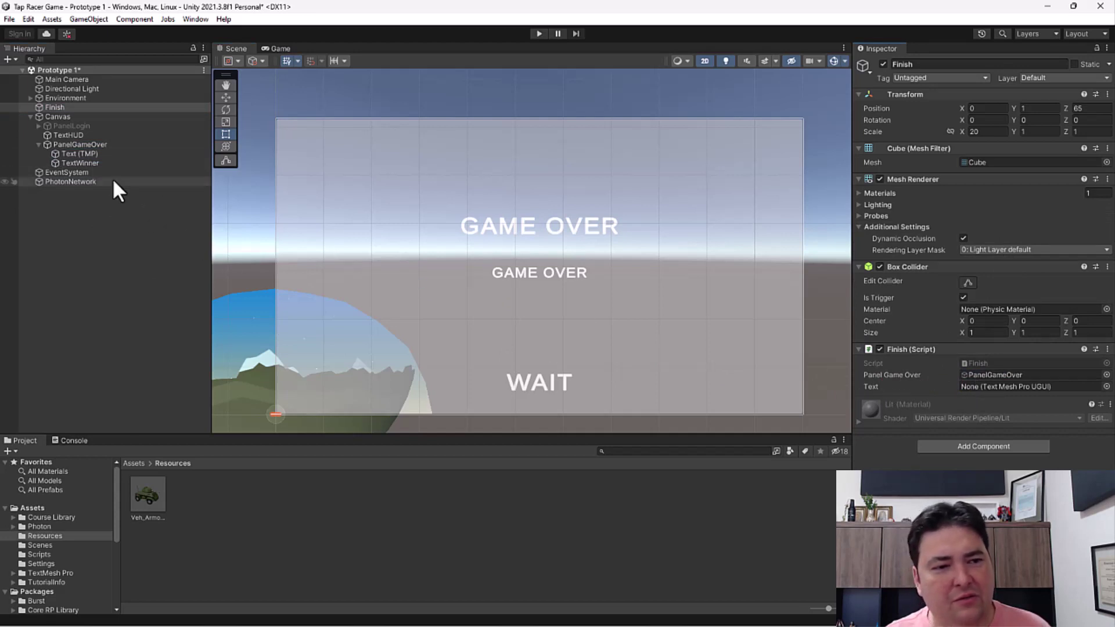
{"action": "left_click_drag", "start_coordinate": [84, 164], "coordinate": [1022, 388]}
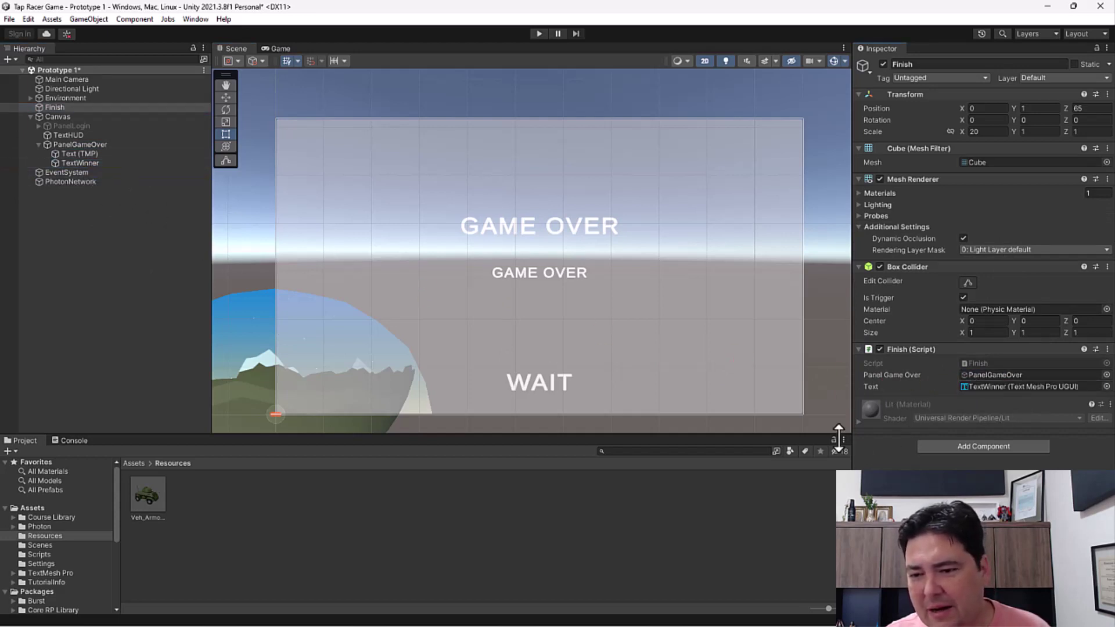
{"action": "left_click", "coordinate": [59, 144]}
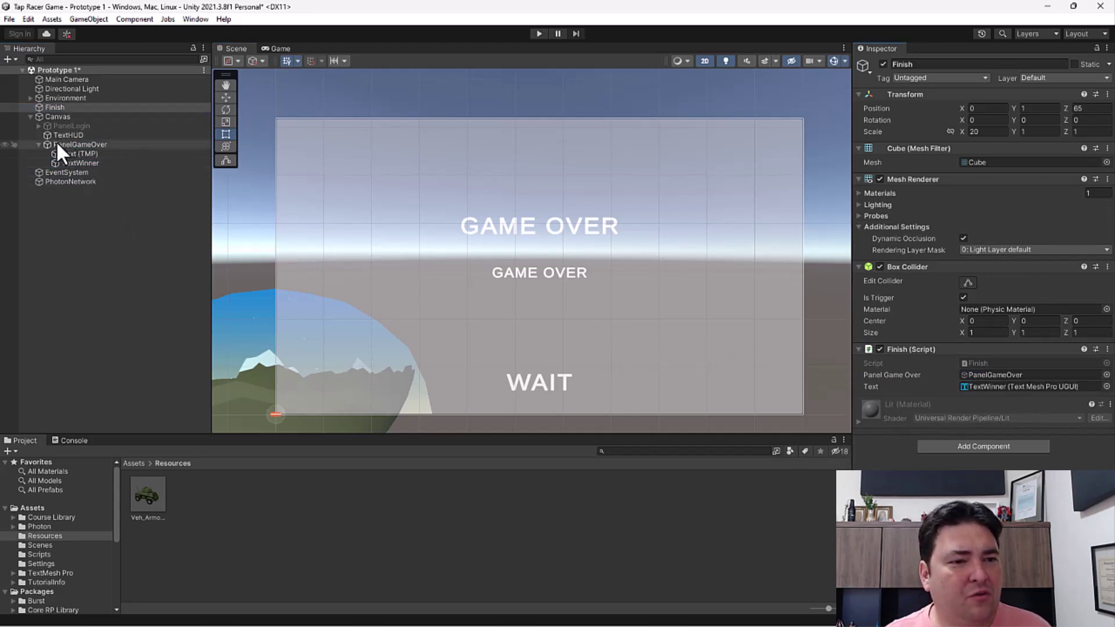
Deactivate PanelGameOver, reactivate PanelLogin, save the scene, and show the Scripts folder's contents
{"action": "left_click", "coordinate": [883, 64]}
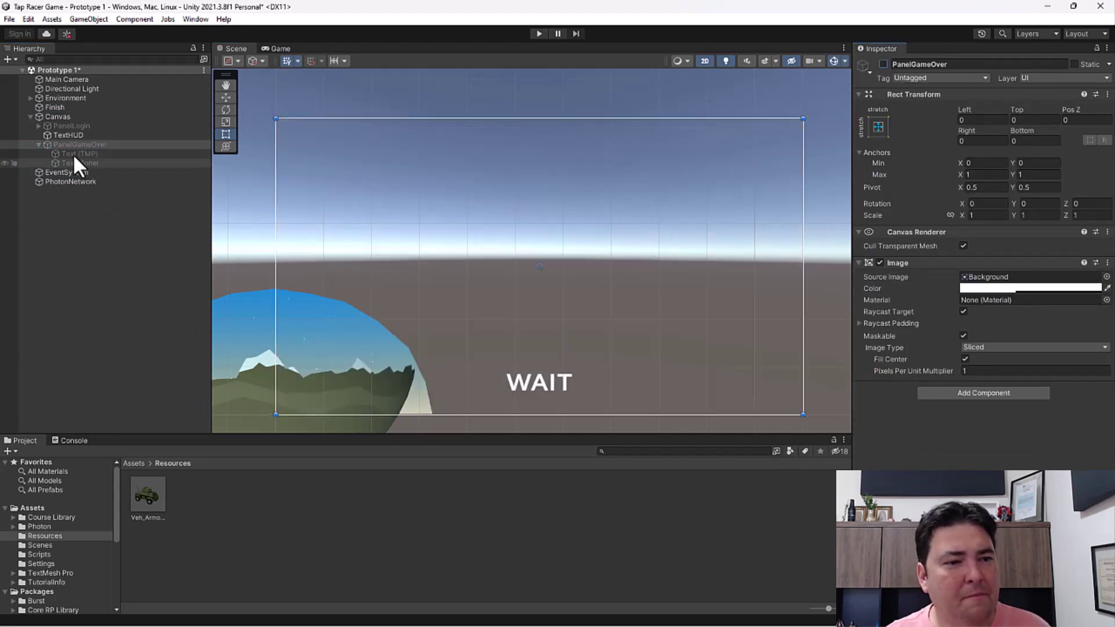
{"action": "left_click", "coordinate": [57, 124]}
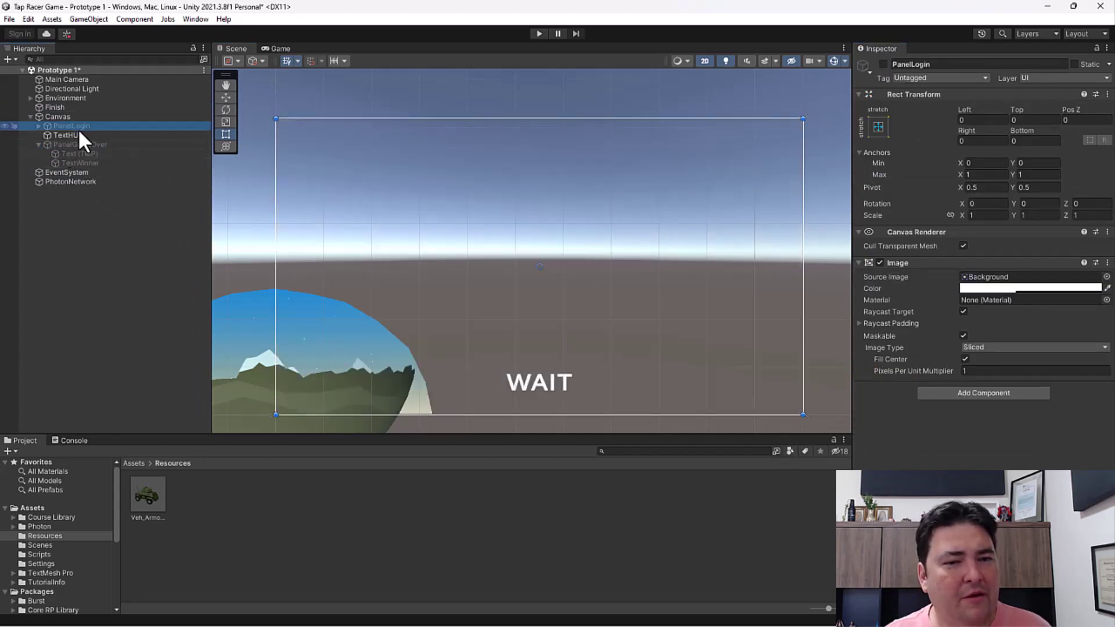
{"action": "left_click", "coordinate": [883, 64]}
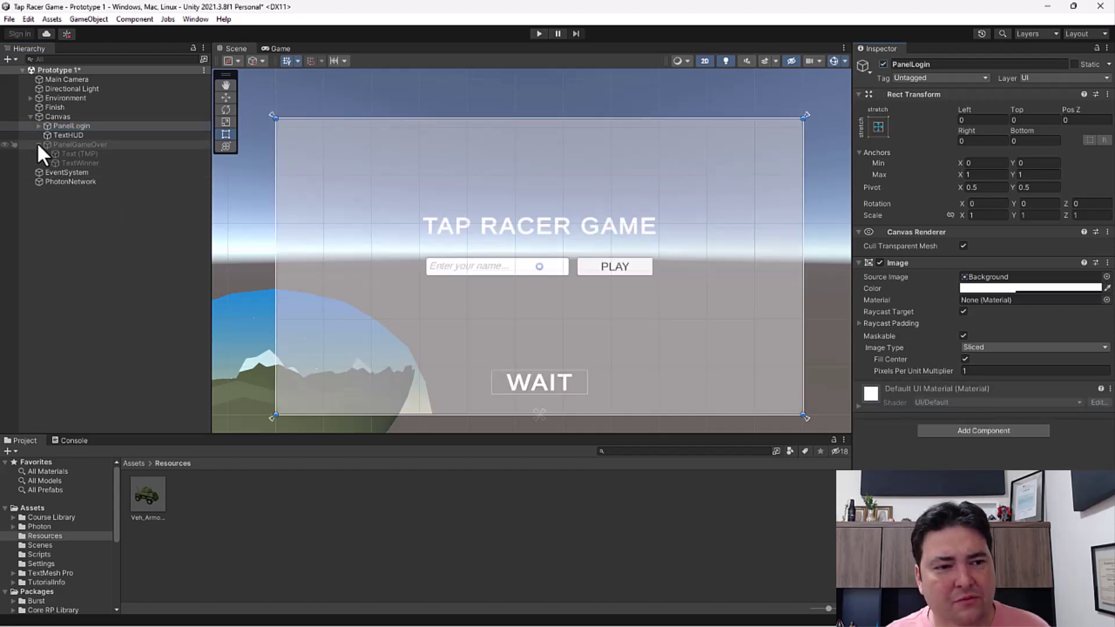
{"action": "key", "text": "ctrl+s"}
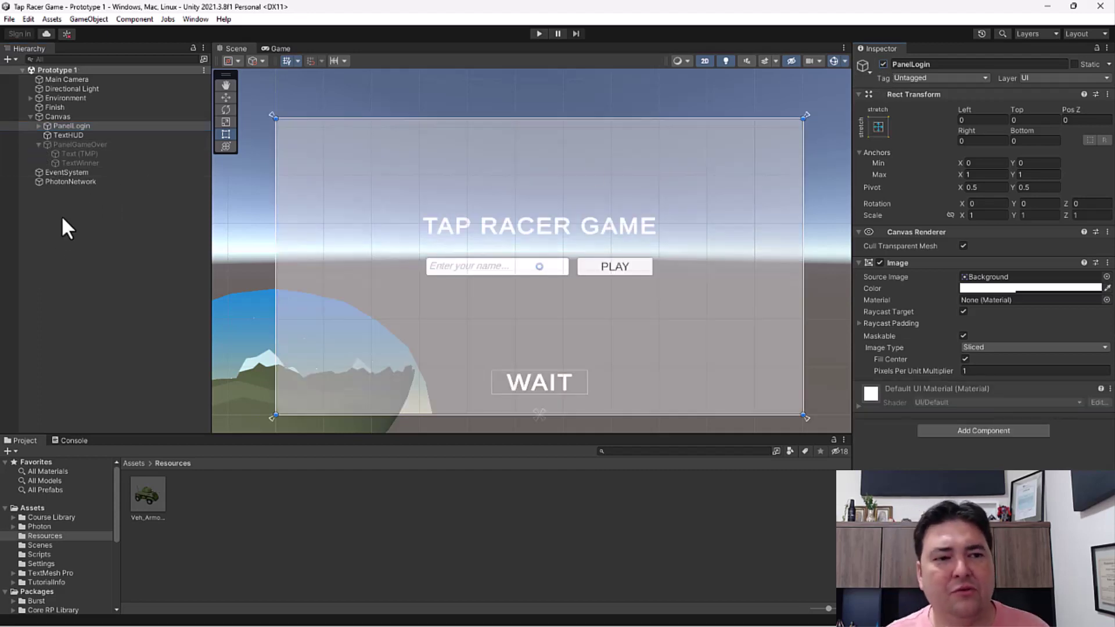
{"action": "left_click", "coordinate": [37, 144]}
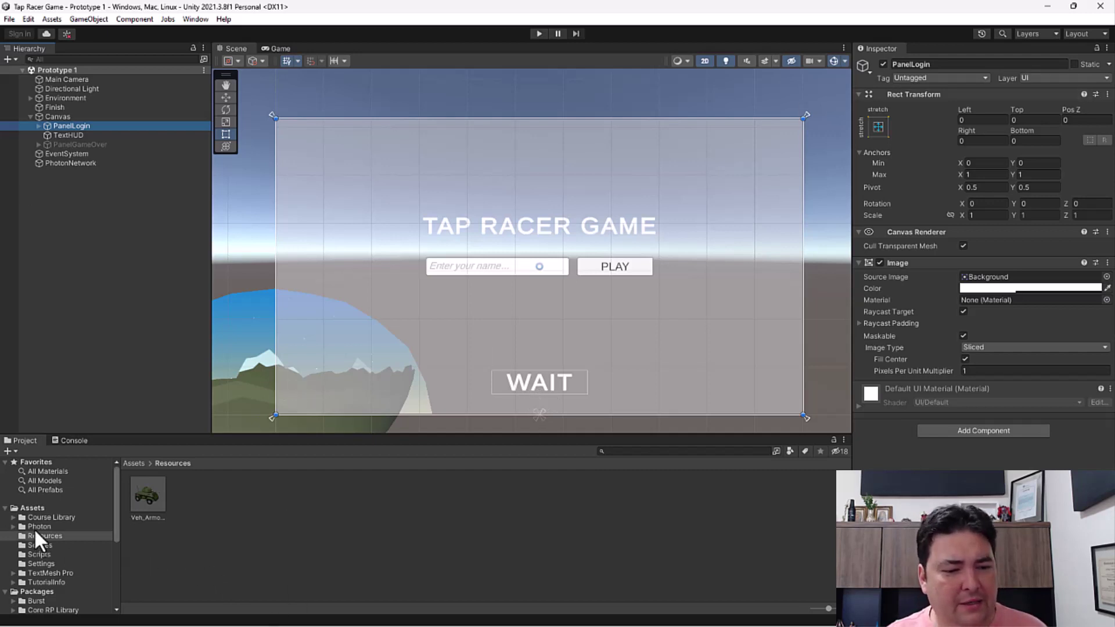
{"action": "left_click", "coordinate": [39, 555]}
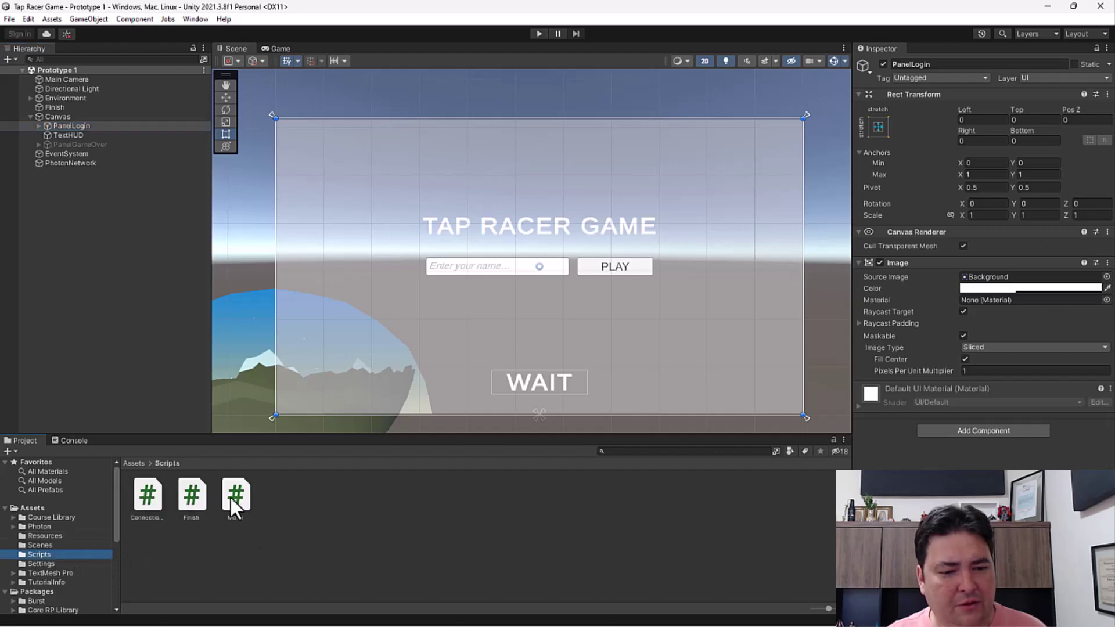
{"action": "double_click", "coordinate": [152, 494]}
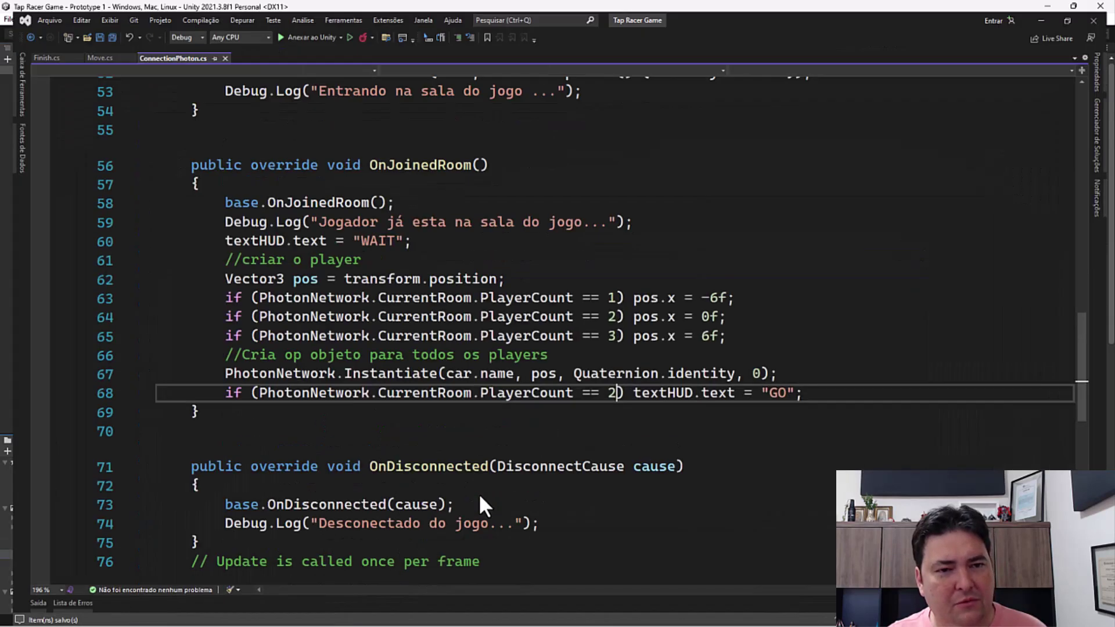
{"action": "scroll", "coordinate": [377, 375], "scroll_direction": "up", "scroll_amount": 17}
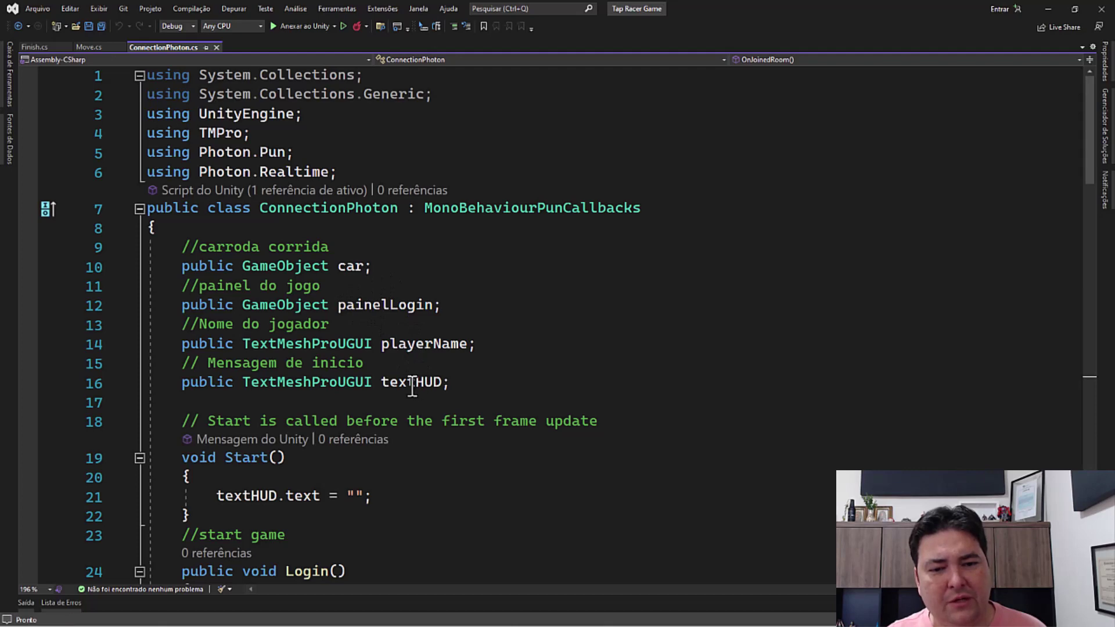
{"action": "mouse_move", "coordinate": [423, 383]}
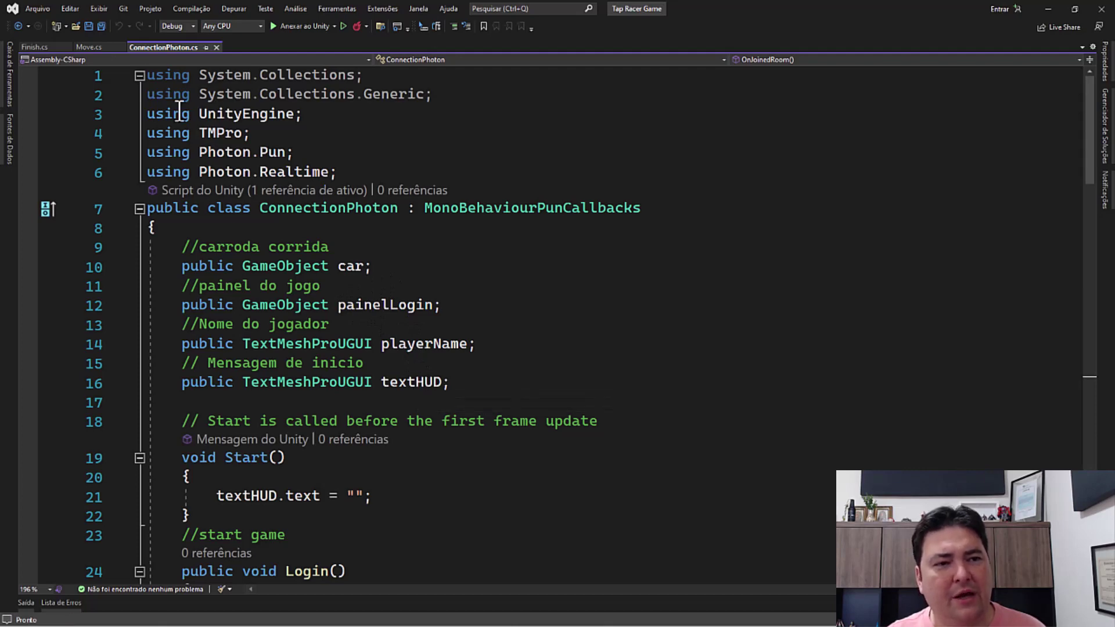
{"action": "left_click", "coordinate": [90, 47]}
{"action": "scroll", "coordinate": [566, 310], "scroll_direction": "up", "scroll_amount": 3}
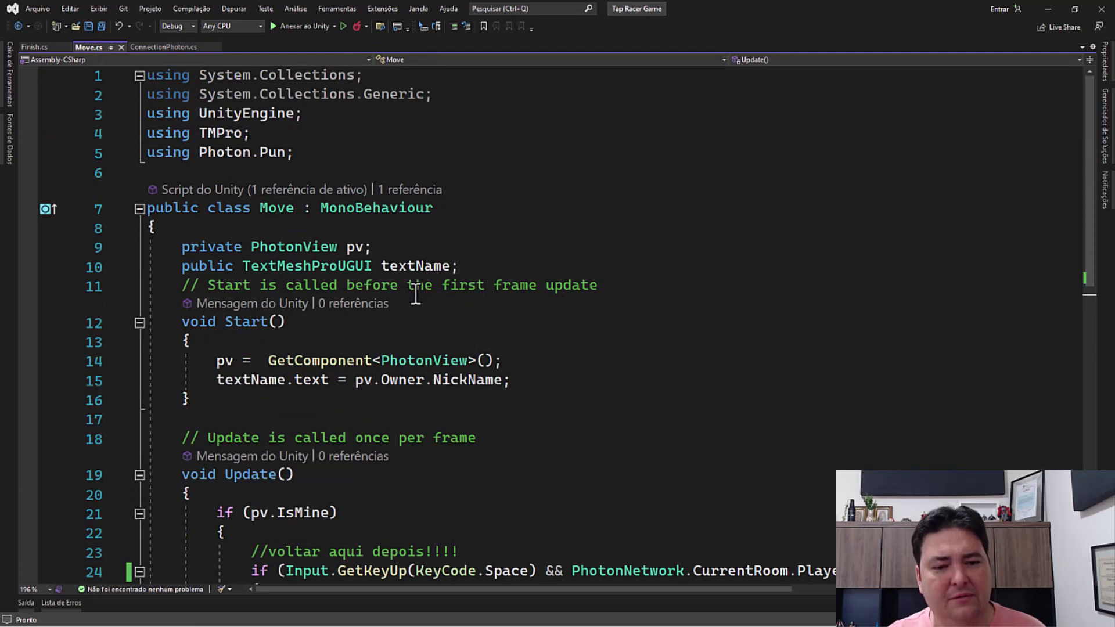
{"action": "left_click", "coordinate": [145, 48]}
{"action": "scroll", "coordinate": [793, 327], "scroll_direction": "down", "scroll_amount": 2}
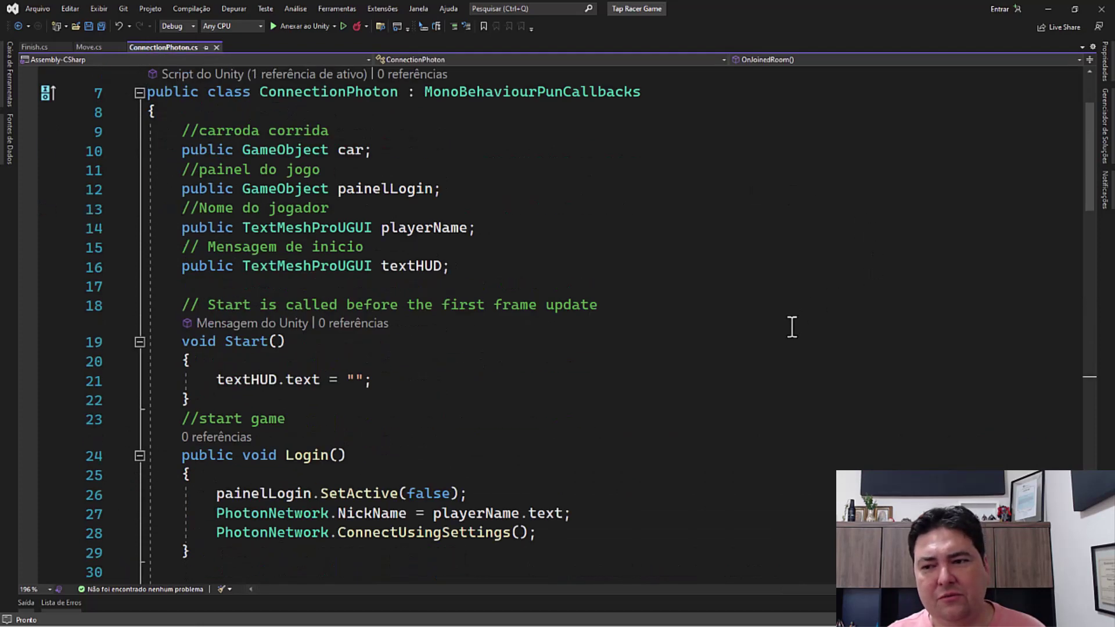
{"action": "scroll", "coordinate": [792, 327], "scroll_direction": "down", "scroll_amount": 10}
{"action": "scroll", "coordinate": [791, 327], "scroll_direction": "down", "scroll_amount": 5}
{"action": "scroll", "coordinate": [790, 327], "scroll_direction": "down", "scroll_amount": 5}
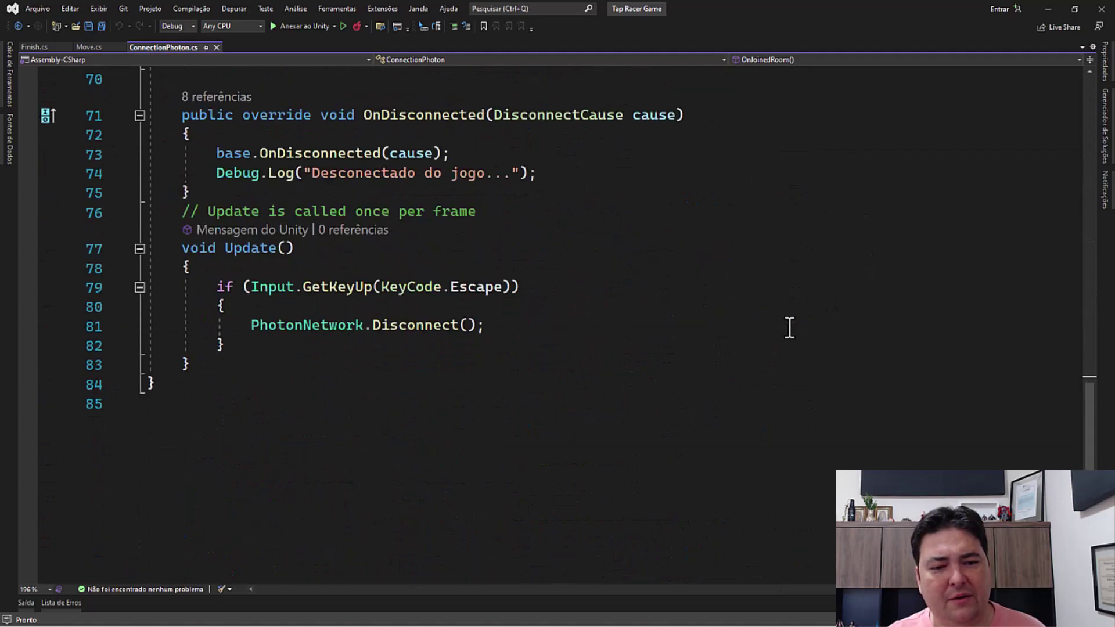
{"action": "scroll", "coordinate": [789, 327], "scroll_direction": "up", "scroll_amount": 1}
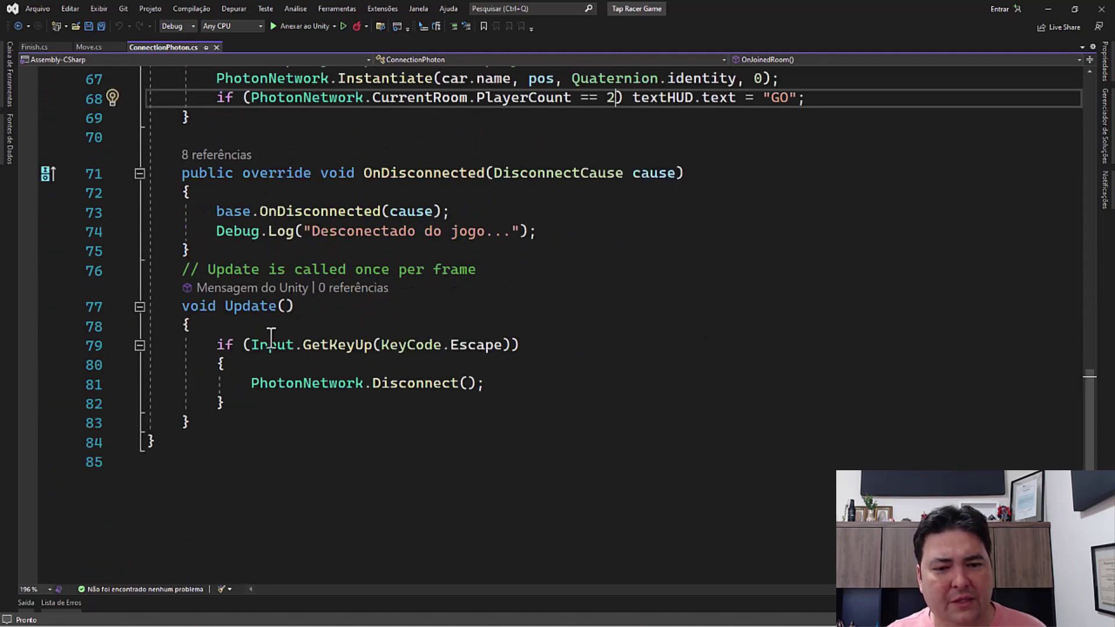
{"action": "left_click", "coordinate": [256, 400]}
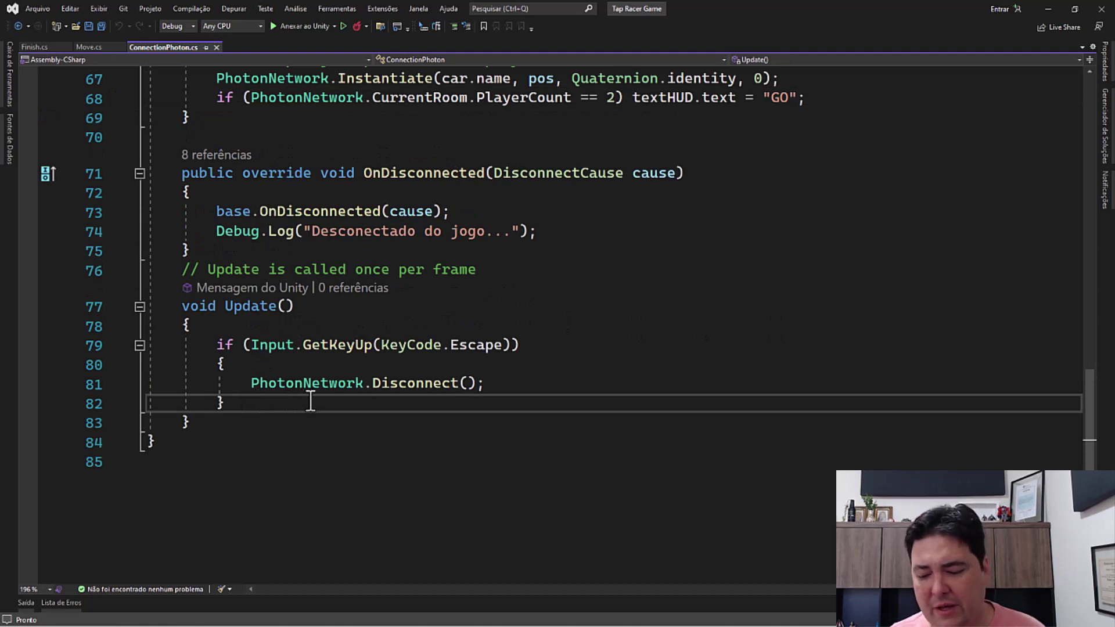
Add an if (Finish.finish) { block inside ConnectionPhoton's Update method
{"action": "key", "text": "Return"}
{"action": "key", "text": "Return"}
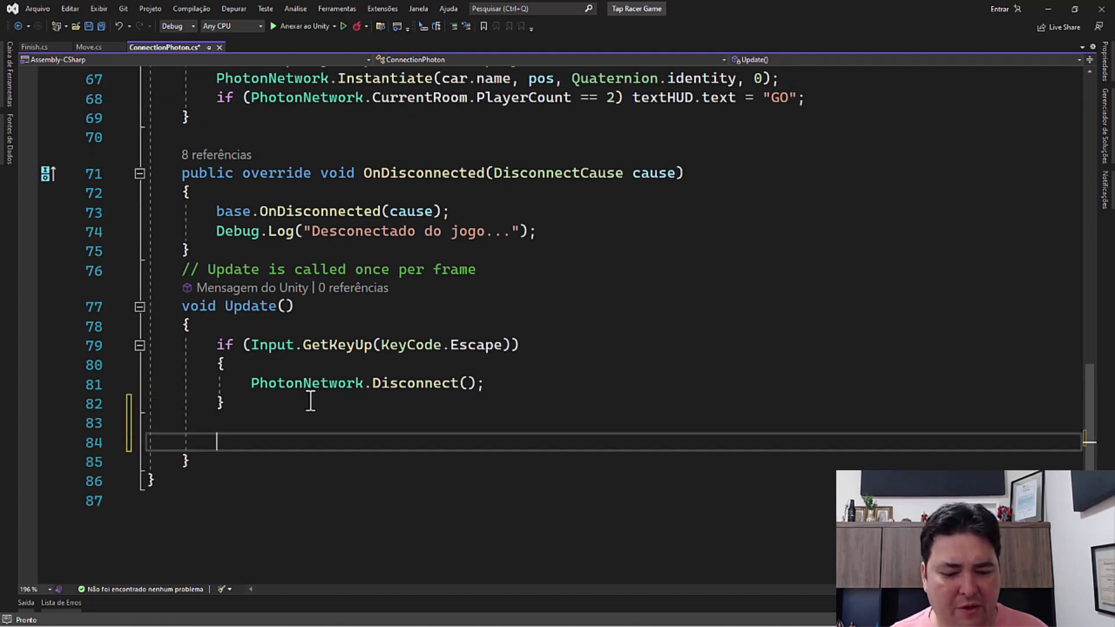
{"action": "type", "text": "if"}
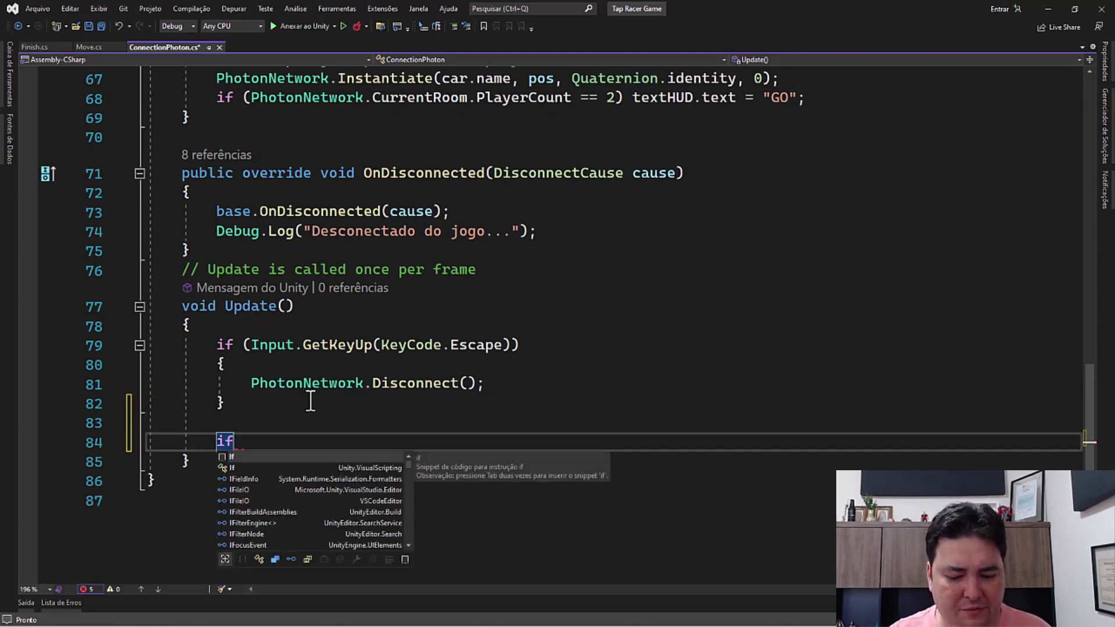
{"action": "type", "text": " ("}
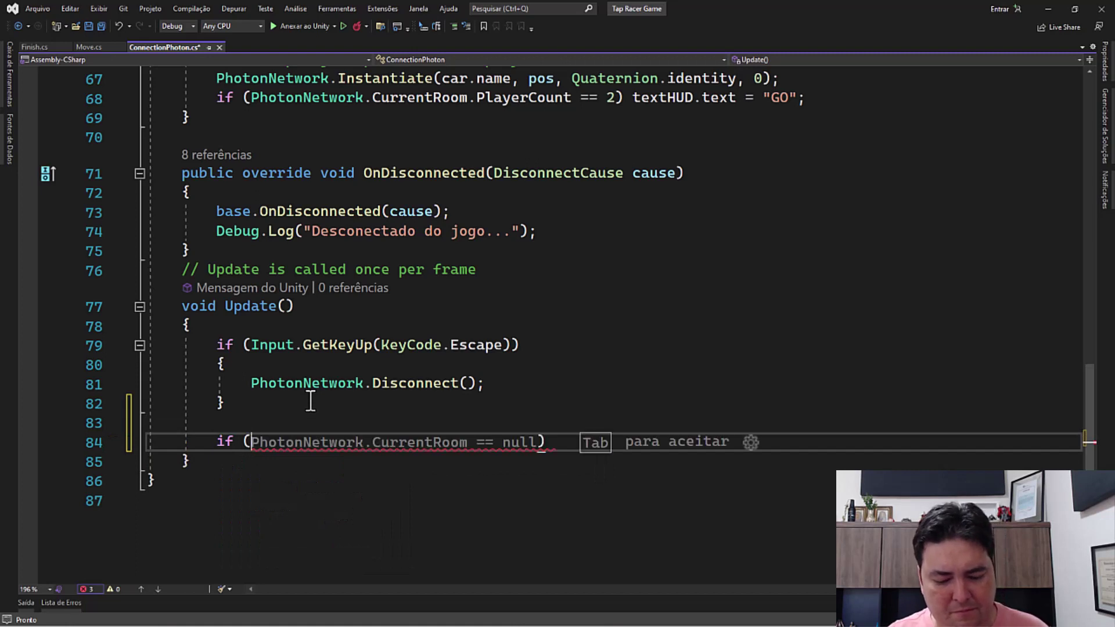
{"action": "type", "text": "Finish."}
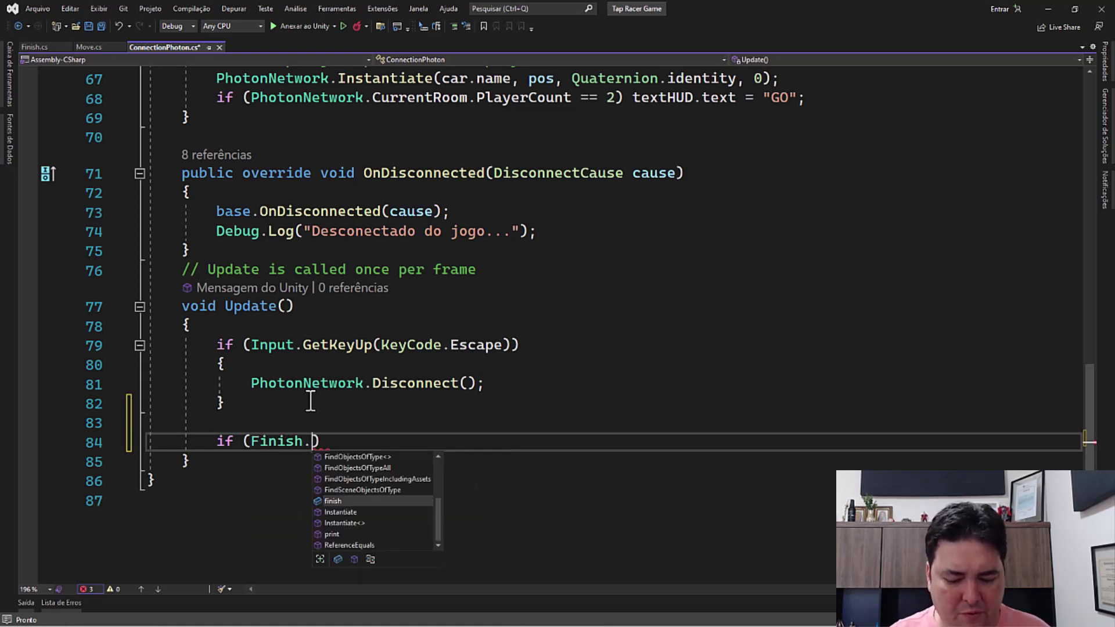
{"action": "type", "text": "fi"}
{"action": "type", "text": ")"}
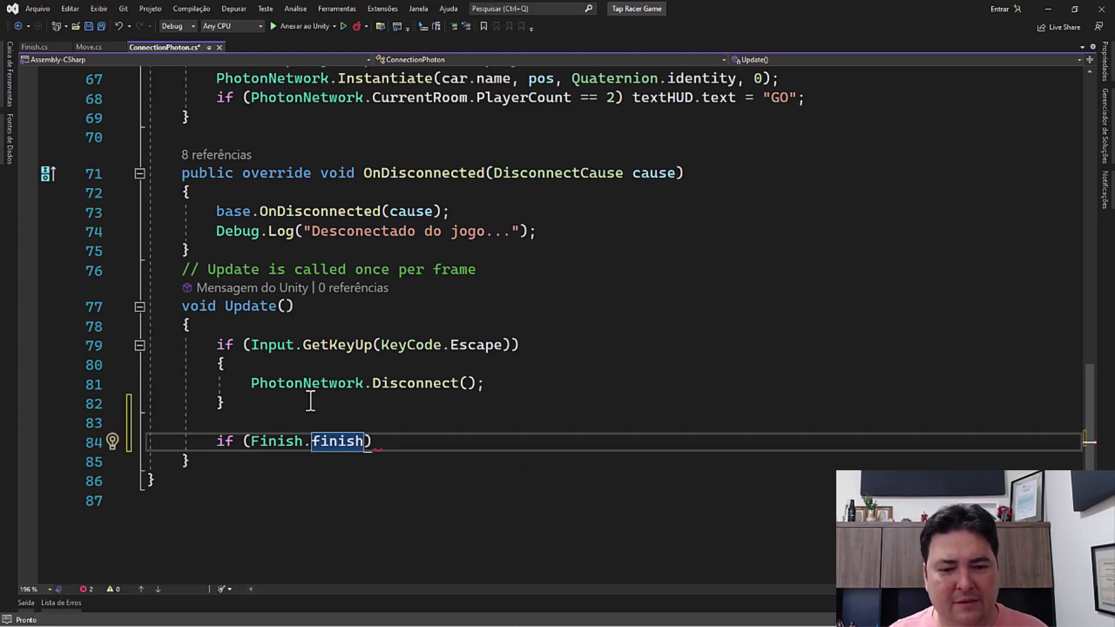
{"action": "type", "text": " {"}
{"action": "key", "text": "Return"}
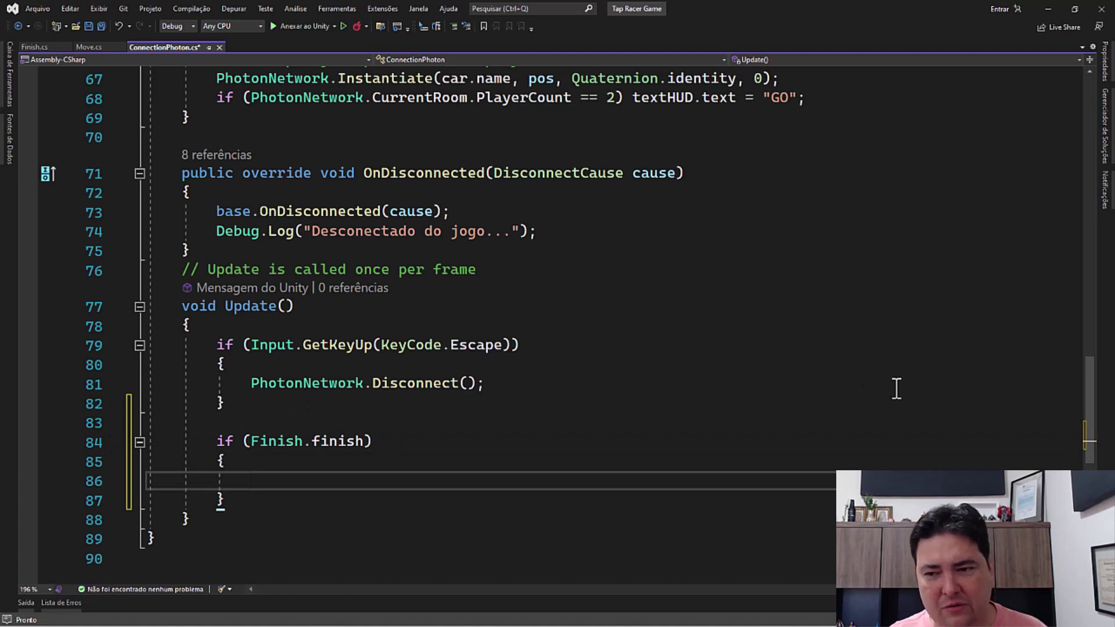
Inside the block, set textHUD.text to an empty string and save the script
{"action": "left_click_drag", "start_coordinate": [1086, 389], "coordinate": [1085, 362]}
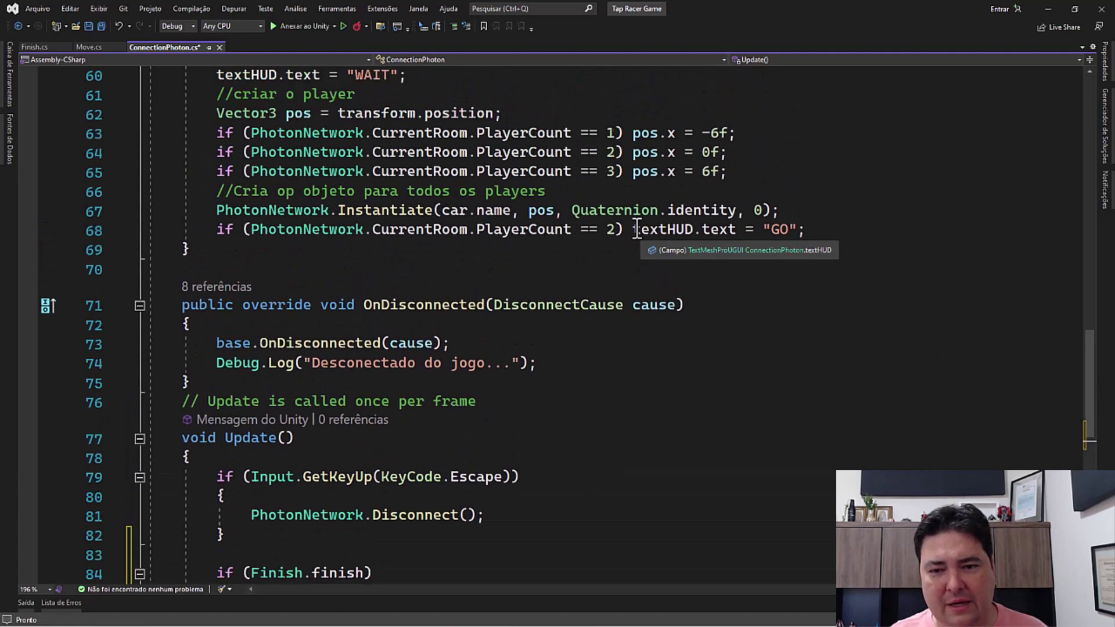
{"action": "left_click_drag", "start_coordinate": [633, 232], "coordinate": [794, 236]}
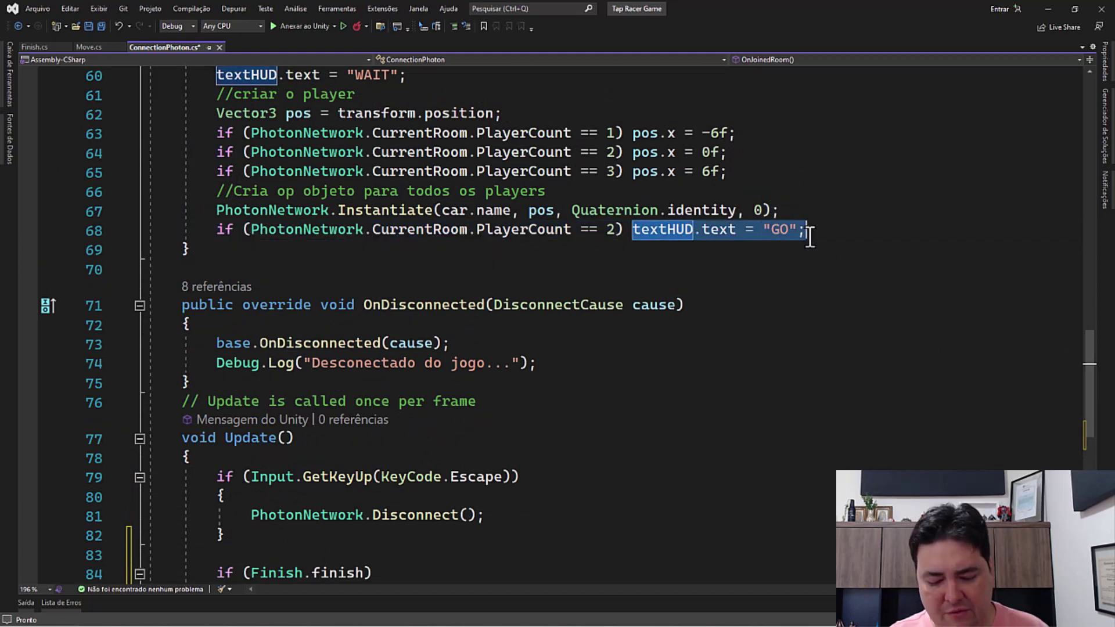
{"action": "scroll", "coordinate": [639, 353], "scroll_direction": "down", "scroll_amount": 4}
{"action": "scroll", "coordinate": [212, 215], "scroll_direction": "down", "scroll_amount": 3}
{"action": "left_click", "coordinate": [262, 209]}
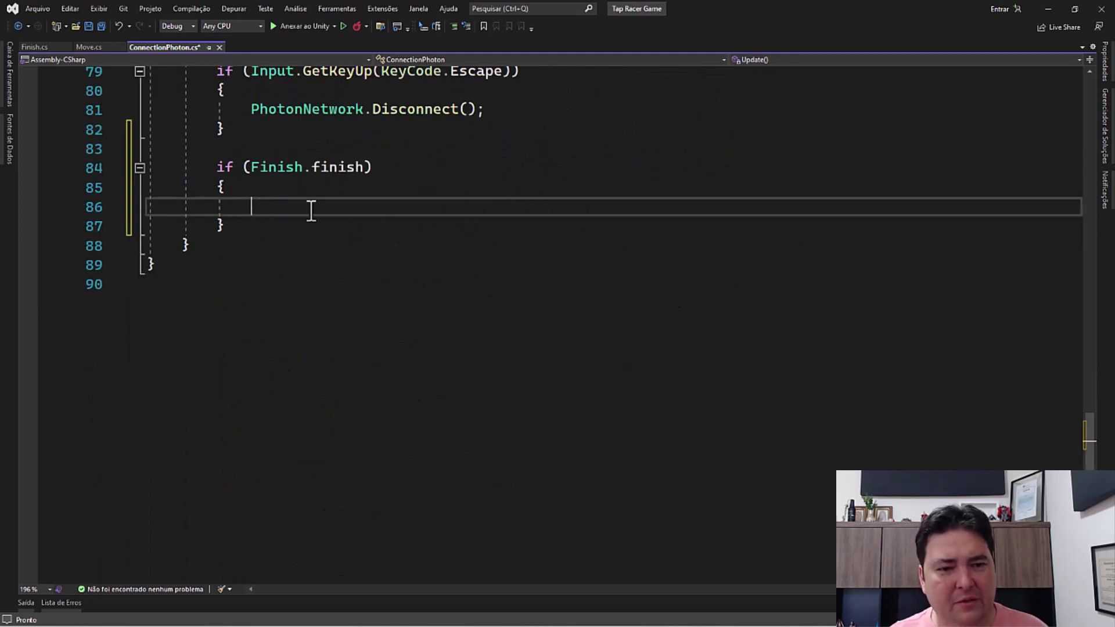
{"action": "type", "text": "textHUD.text = \"GO"}
{"action": "type", "text": "\";"}
{"action": "key", "text": "Left"}
{"action": "key", "text": "Left"}
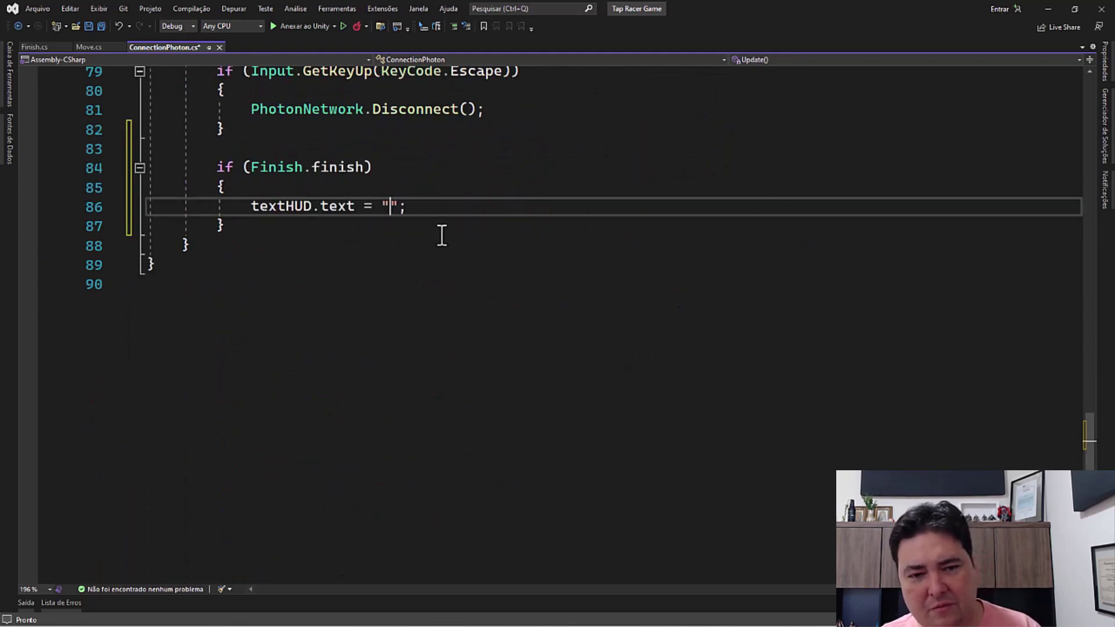
{"action": "key", "text": "BackSpace"}
{"action": "key", "text": "BackSpace"}
{"action": "key", "text": "ctrl+s"}
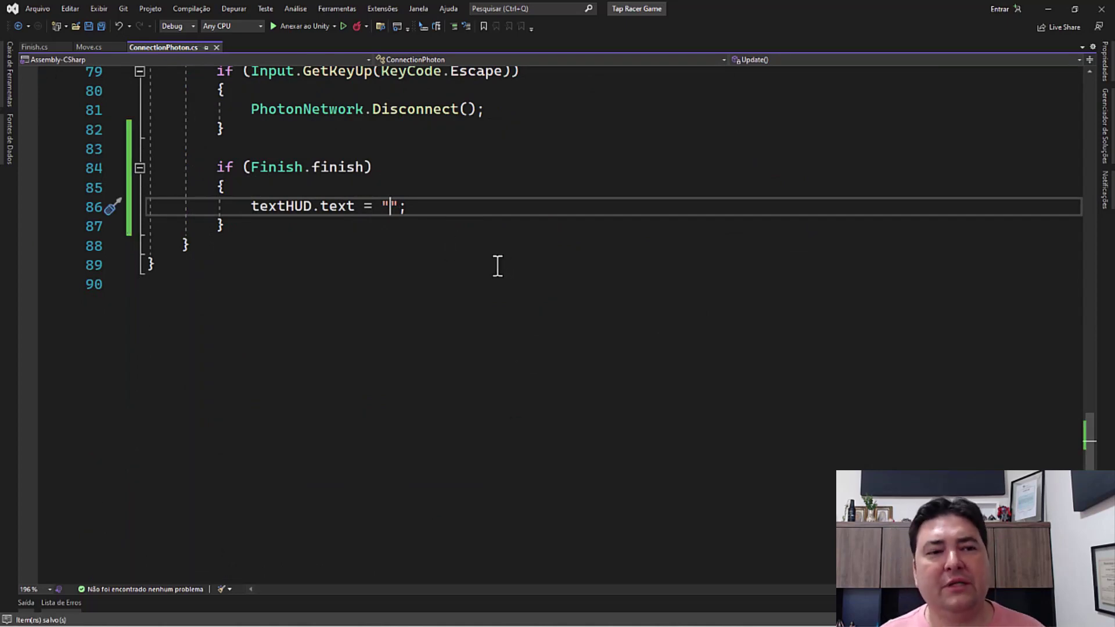
{"action": "left_click", "coordinate": [1048, 9]}
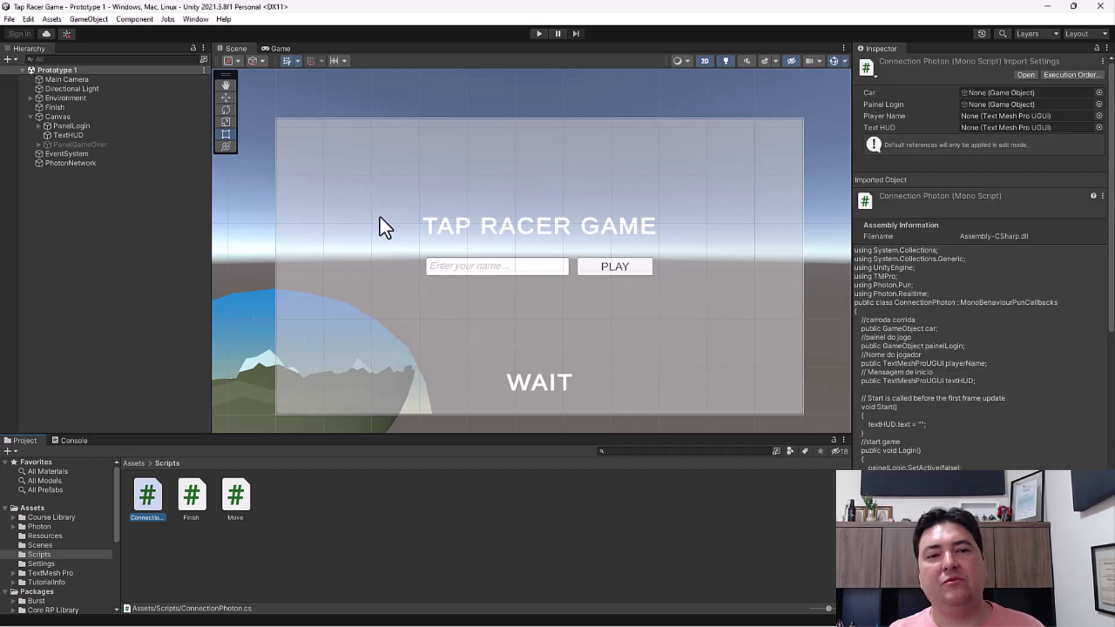
Run File > Build And Run to build and launch the Tap Racer Game
{"action": "left_click", "coordinate": [5, 18]}
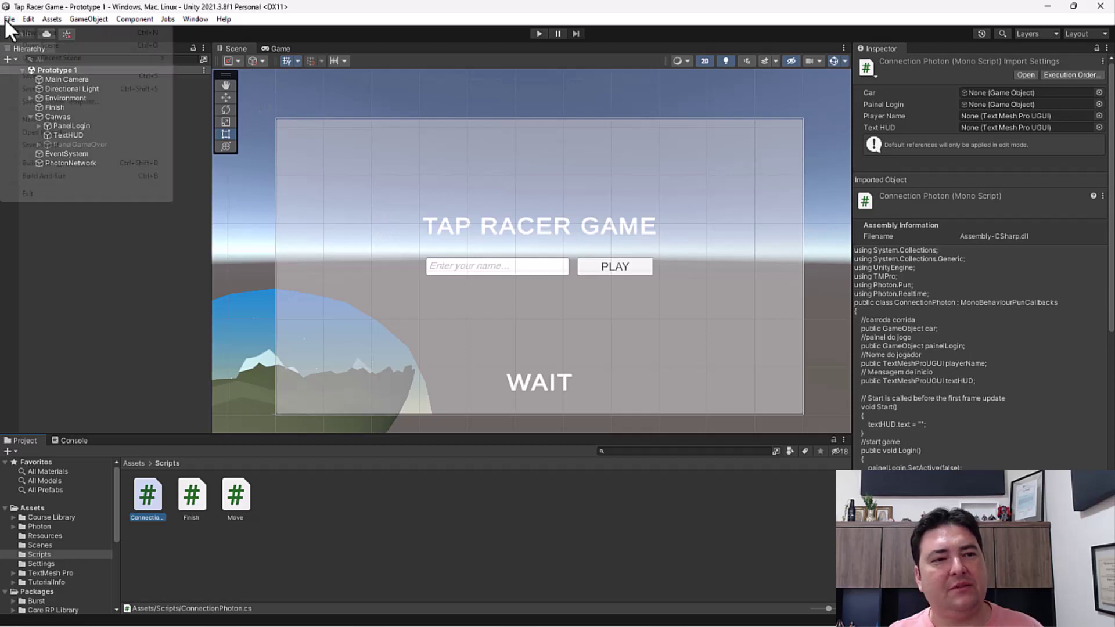
{"action": "left_click", "coordinate": [51, 174]}
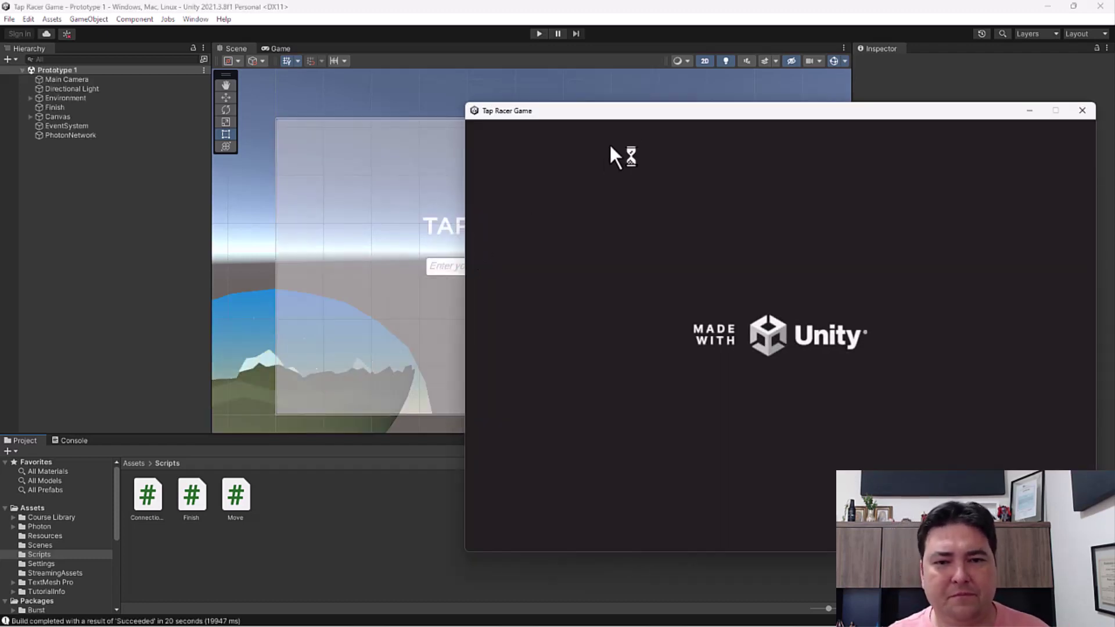
Join the race in the standalone build under a player name, then start Unity's play mode
{"action": "left_click_drag", "start_coordinate": [607, 117], "coordinate": [348, 116]}
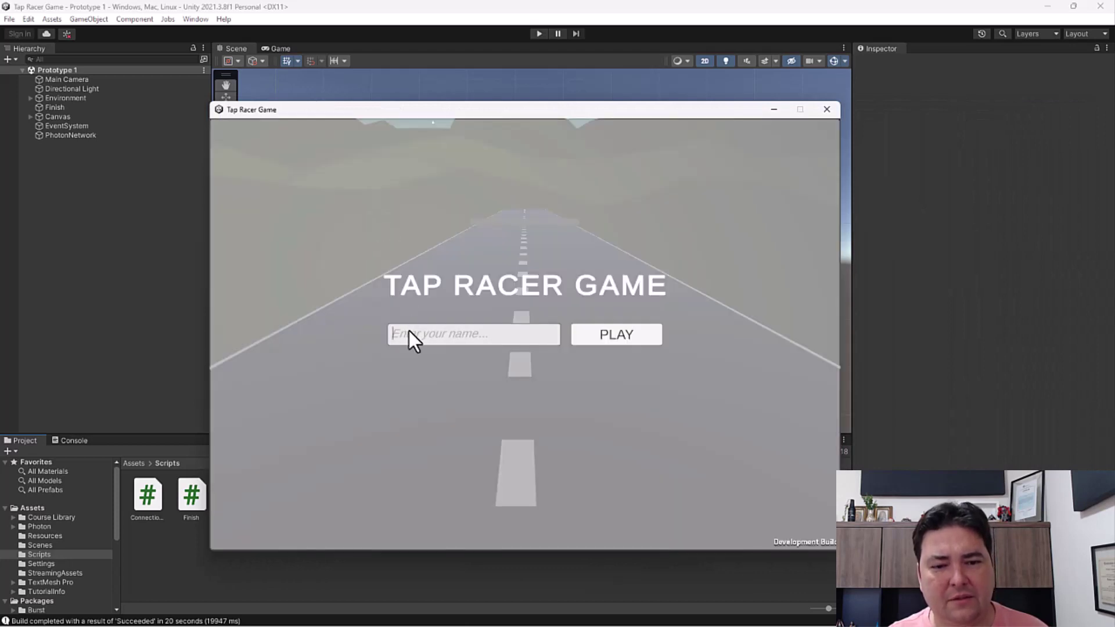
{"action": "left_click", "coordinate": [409, 330]}
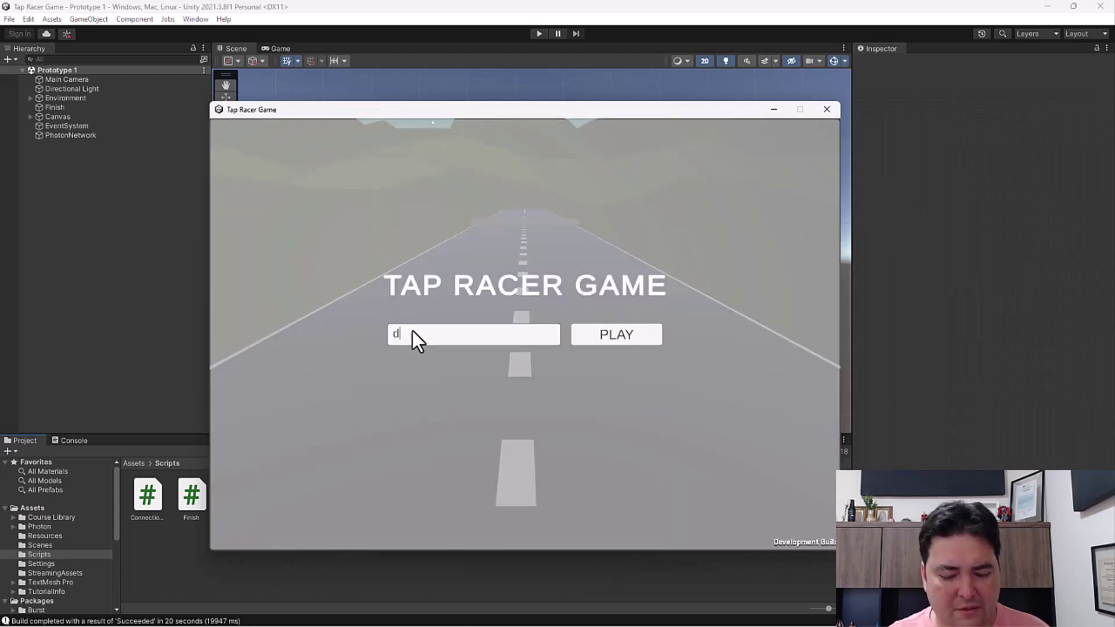
{"action": "type", "text": "danilo"}
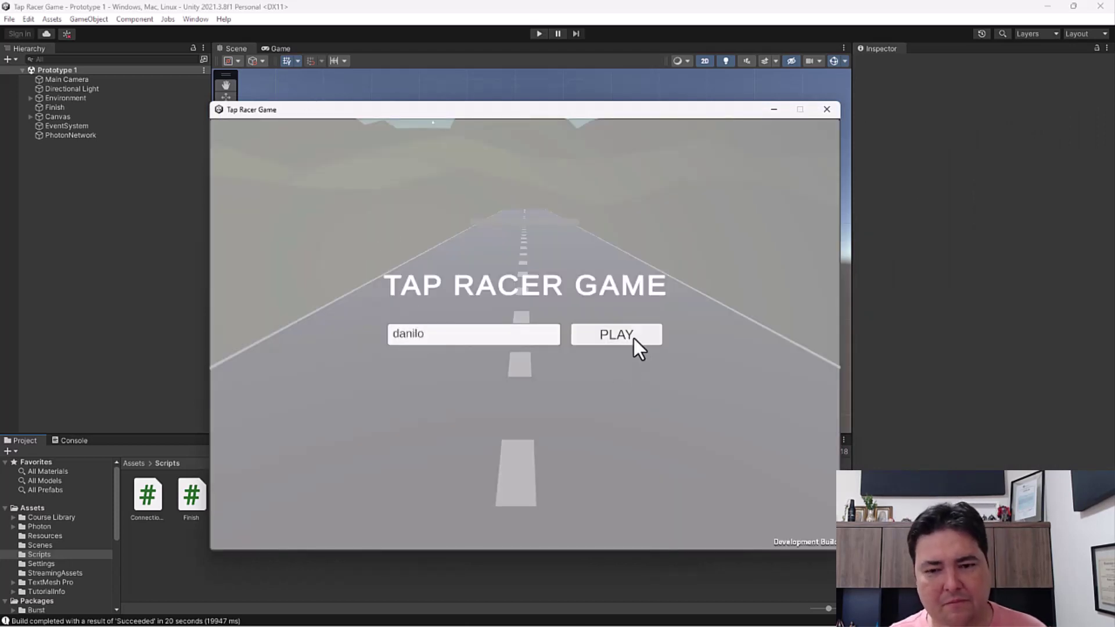
{"action": "left_click", "coordinate": [633, 337]}
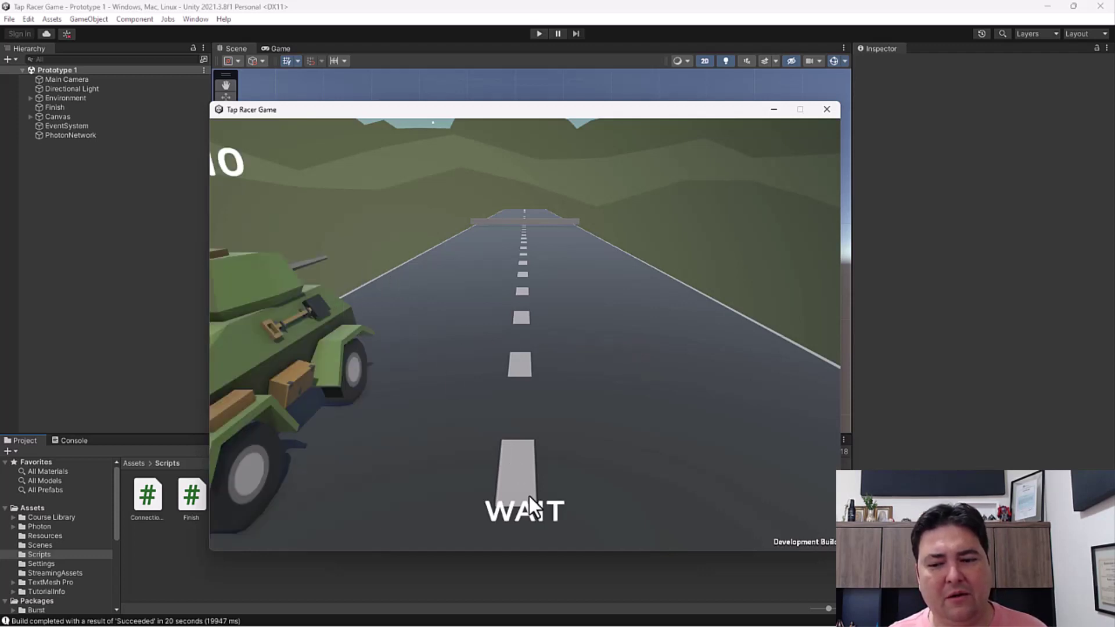
{"action": "left_click", "coordinate": [479, 10]}
{"action": "left_click", "coordinate": [539, 33]}
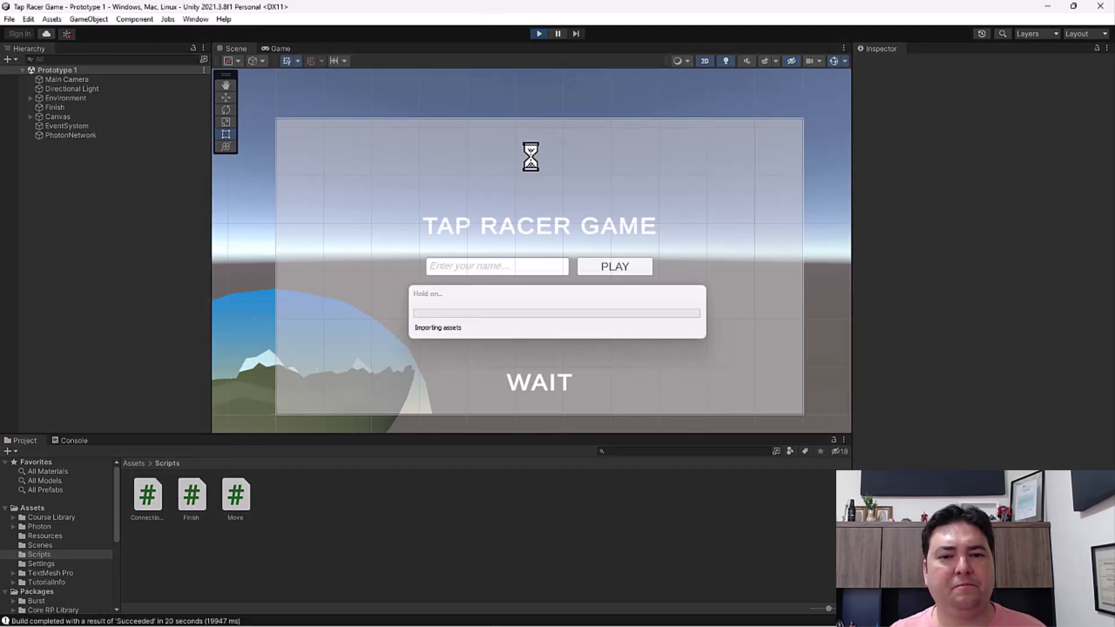
Join as a second named player in the Game view, drive the car forward, then bring the standalone game forward
{"action": "left_click", "coordinate": [484, 256]}
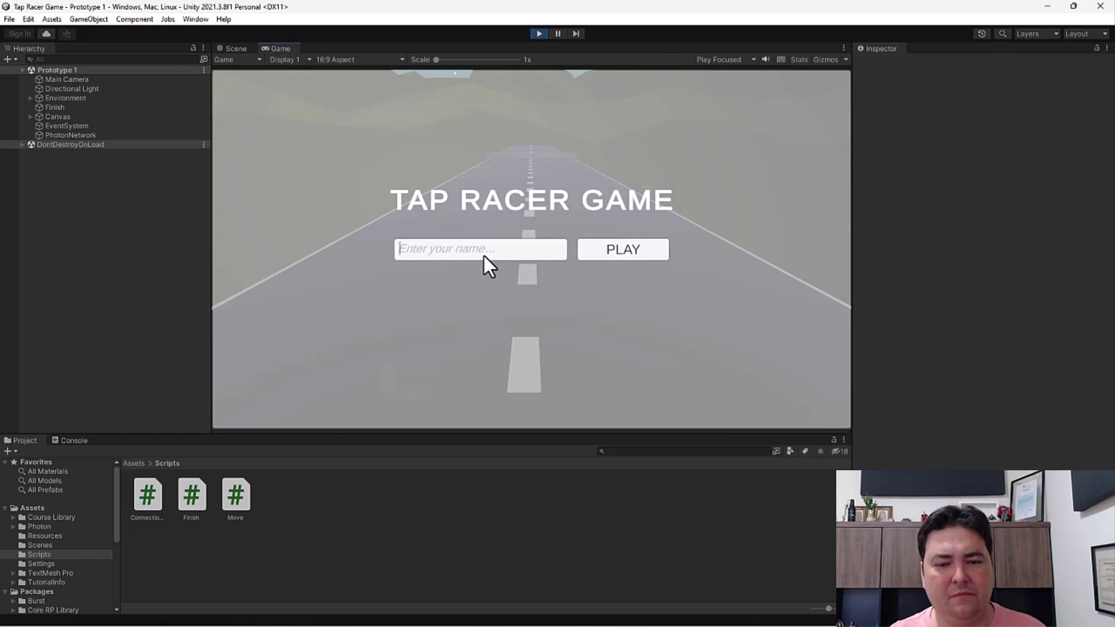
{"action": "type", "text": "Filitto"}
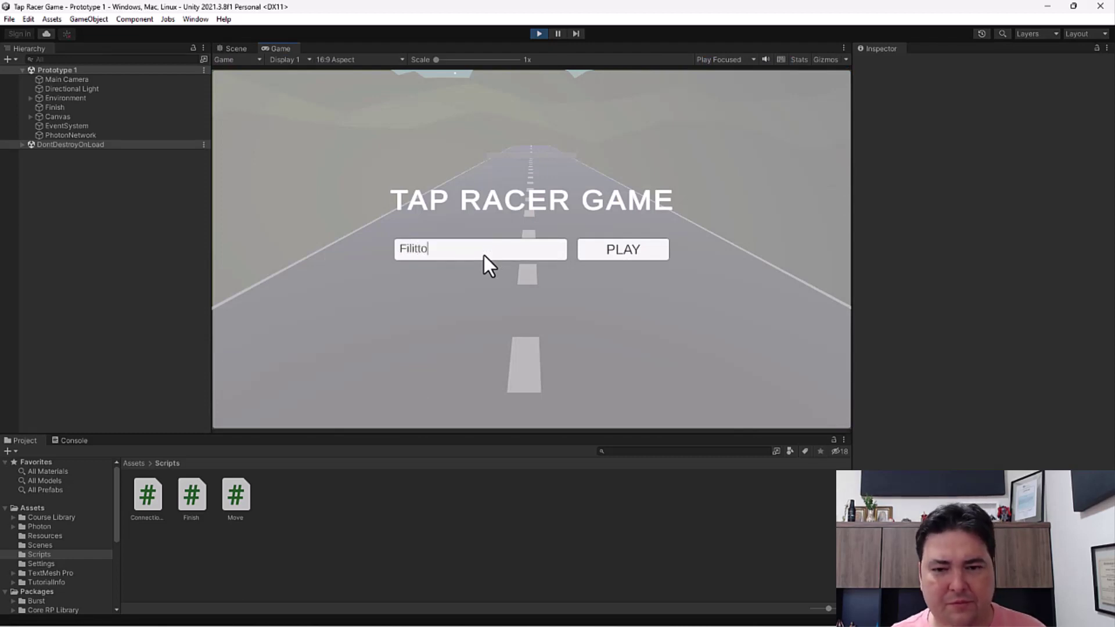
{"action": "left_click", "coordinate": [598, 247]}
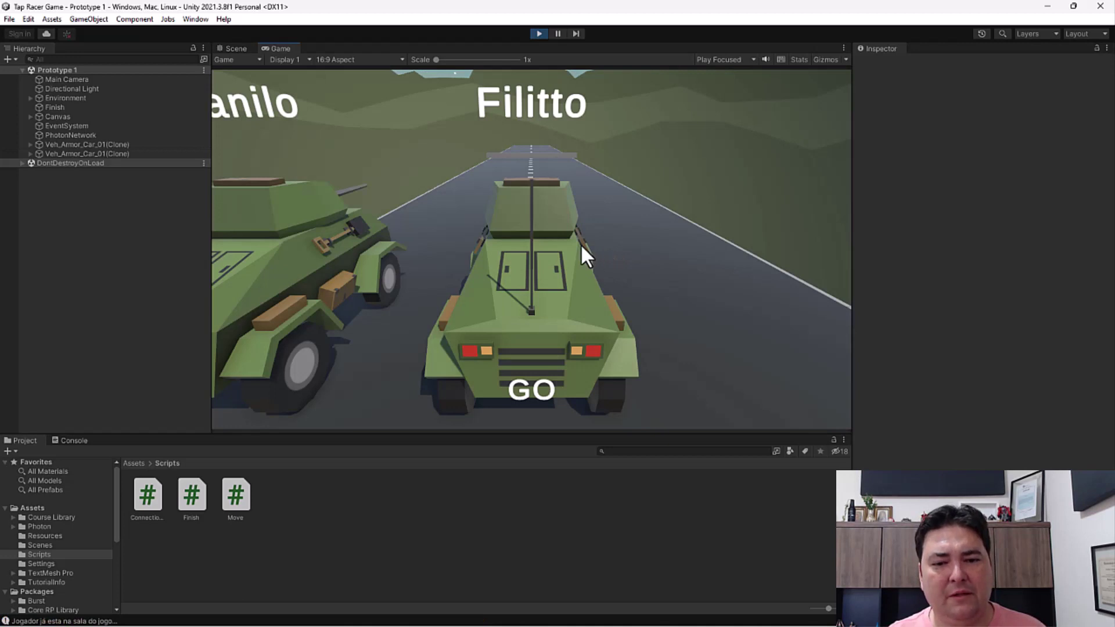
{"action": "left_click", "coordinate": [527, 386]}
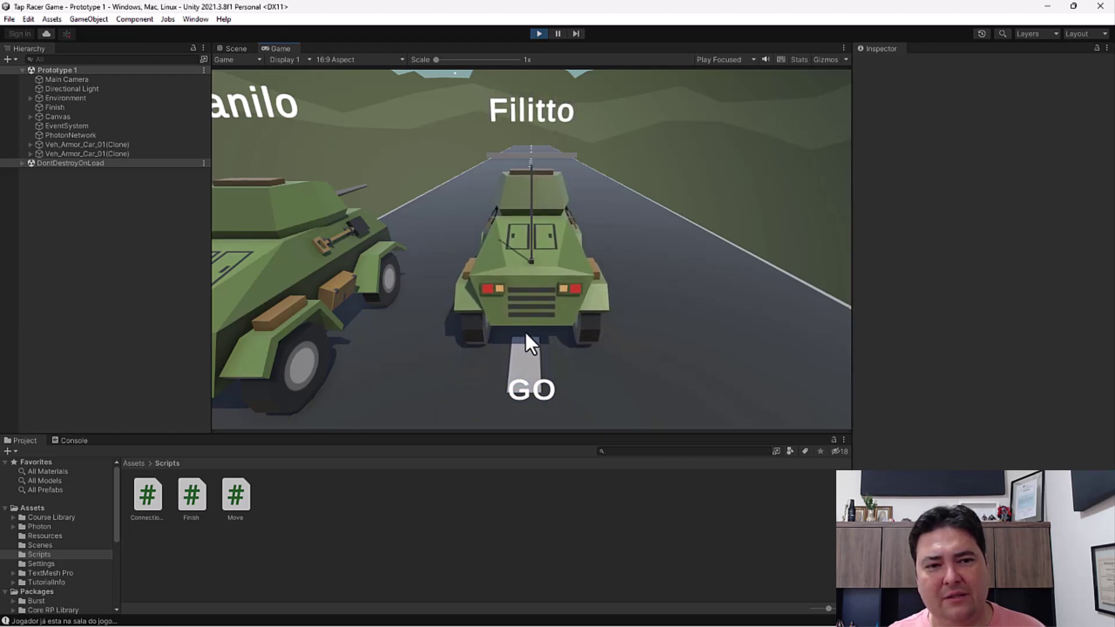
{"action": "mouse_move", "coordinate": [749, 619]}
{"action": "left_click", "coordinate": [712, 557]}
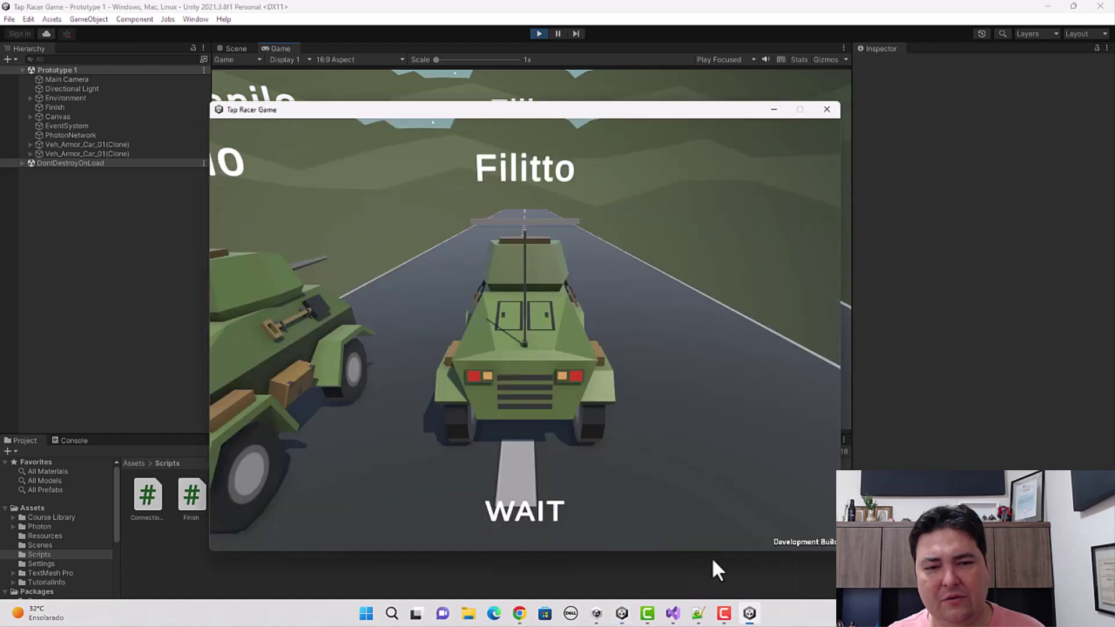
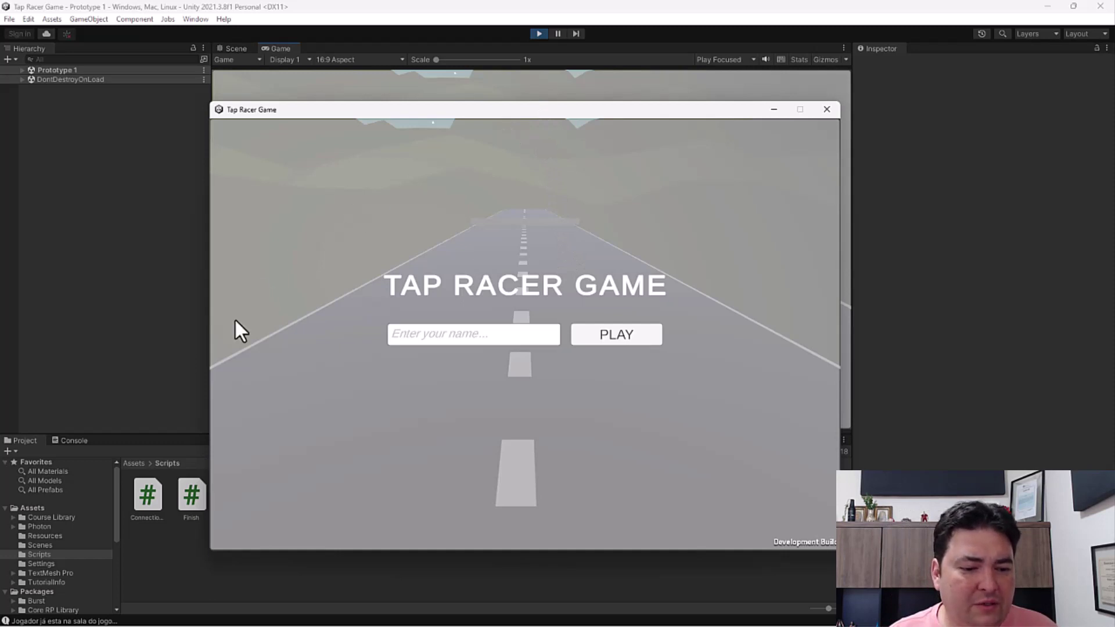
Move the standalone Tap Racer Game build window aside and close it
{"action": "mouse_move", "coordinate": [496, 109]}
{"action": "left_mouse_down"}
{"action": "mouse_move", "coordinate": [582, 278]}
{"action": "mouse_move", "coordinate": [458, 131]}
{"action": "left_mouse_up"}
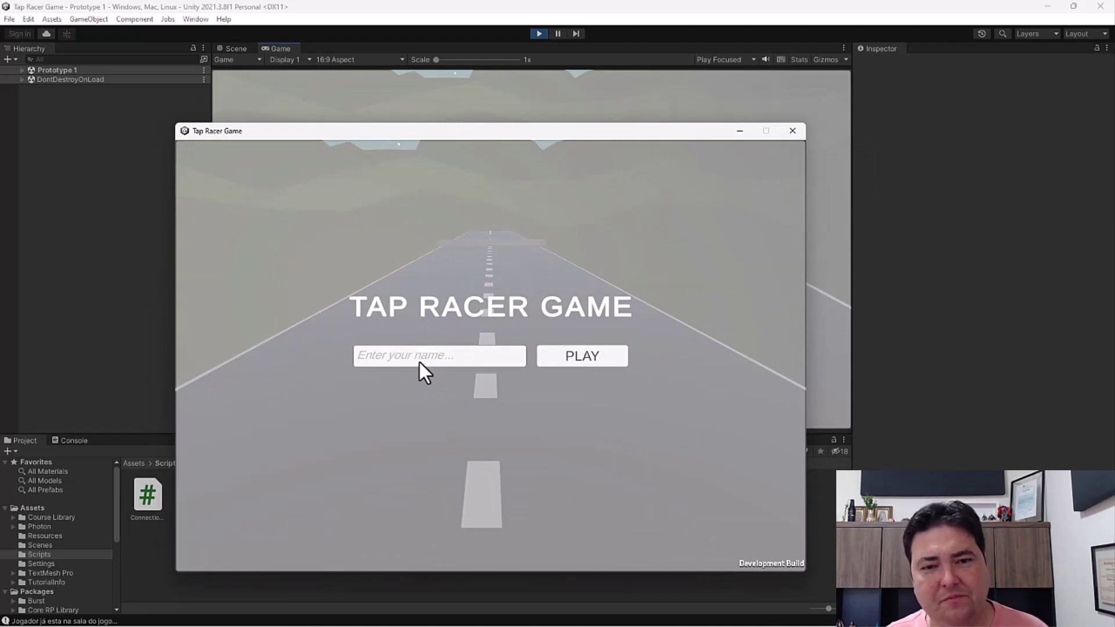
{"action": "left_click", "coordinate": [791, 132]}
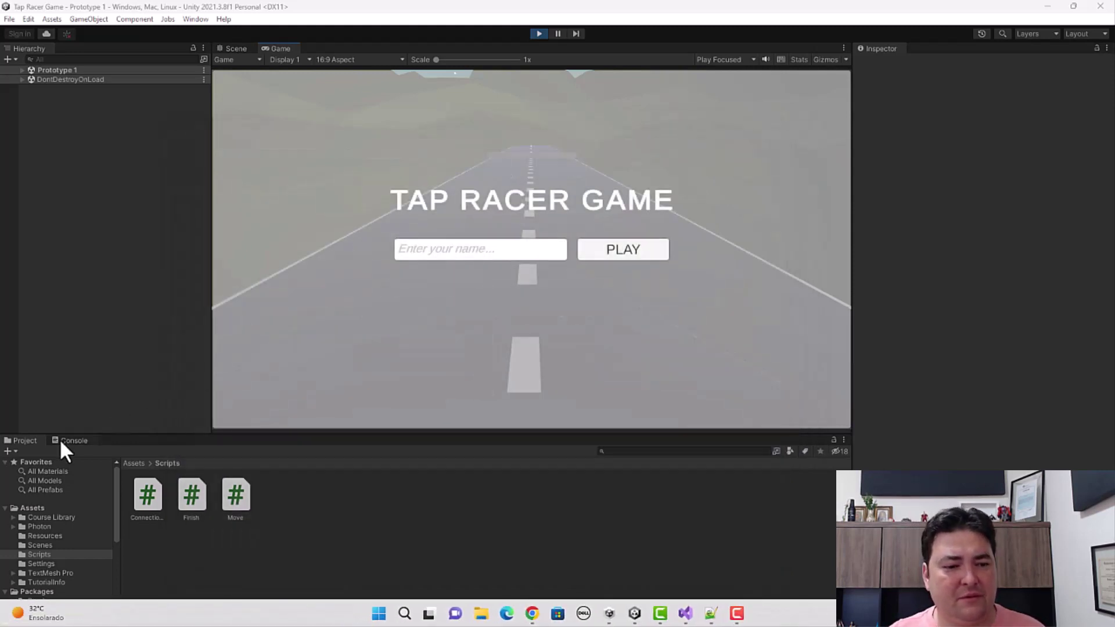
{"action": "left_click", "coordinate": [61, 439]}
{"action": "scroll", "coordinate": [138, 495], "scroll_direction": "up", "scroll_amount": 1}
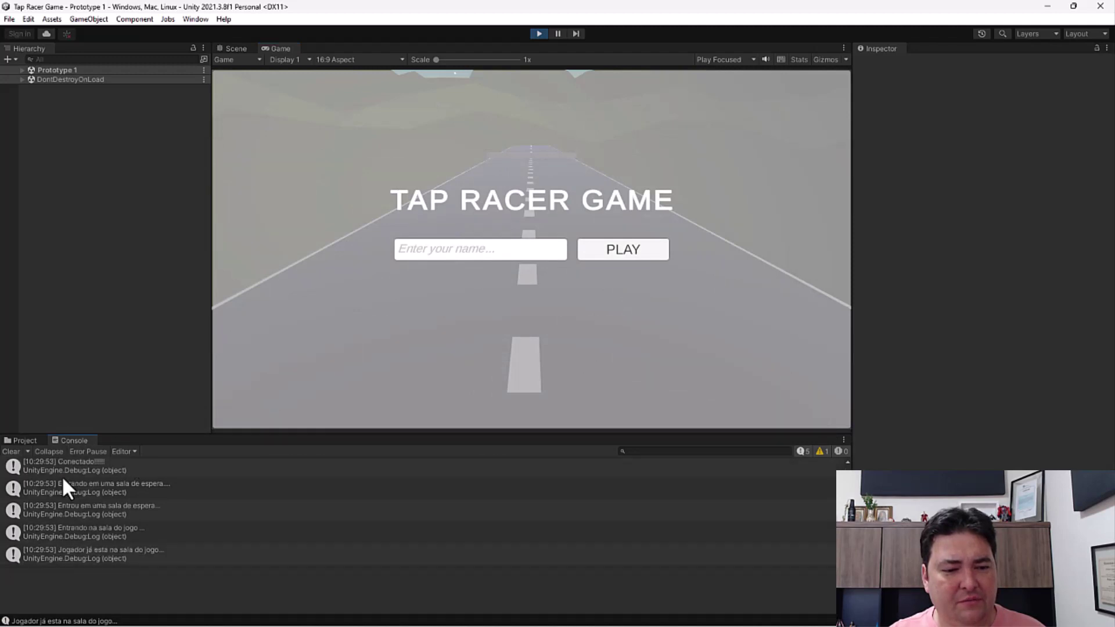
{"action": "left_click", "coordinate": [22, 440]}
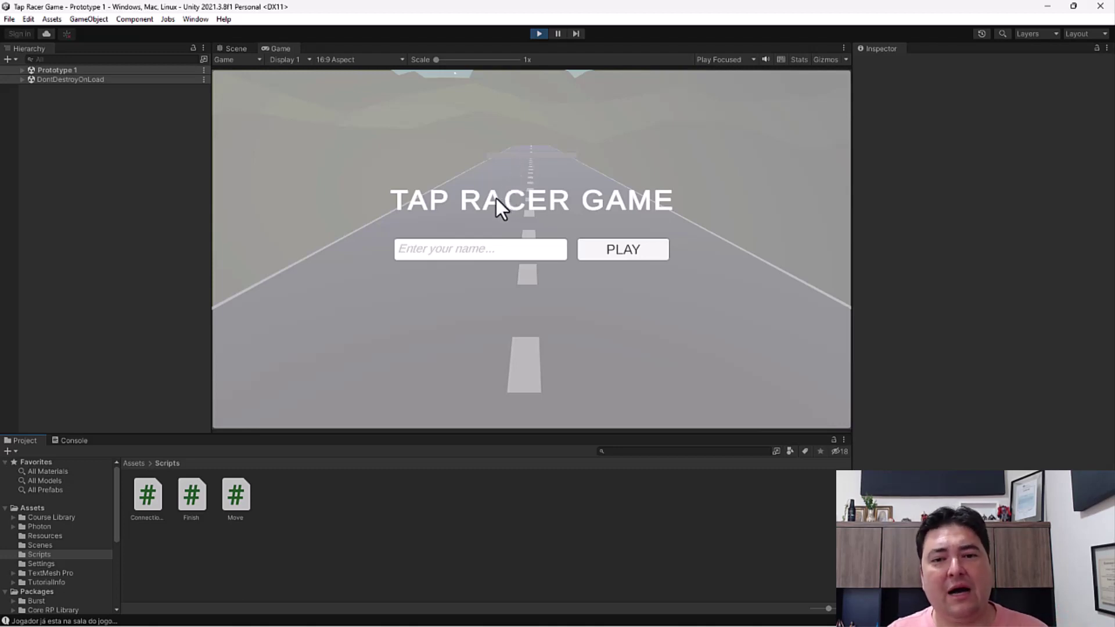
Stop play mode, expand Canvas, and inspect PhotonNetwork, then Finish and its script's PanelGameOver and TextWinner links
{"action": "left_click", "coordinate": [535, 34]}
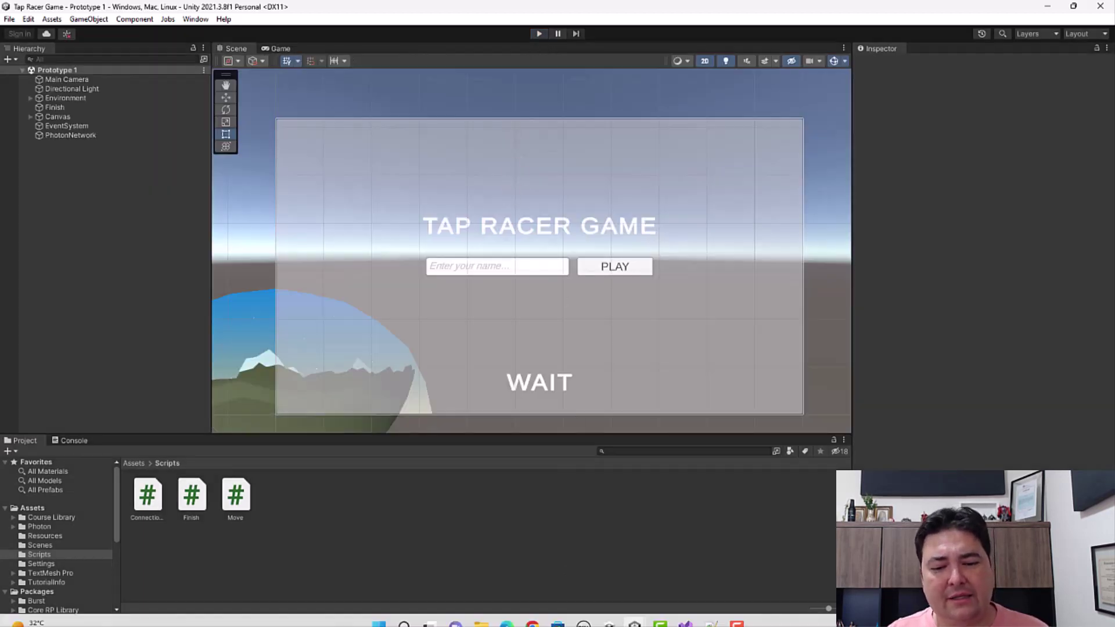
{"action": "mouse_move", "coordinate": [634, 614]}
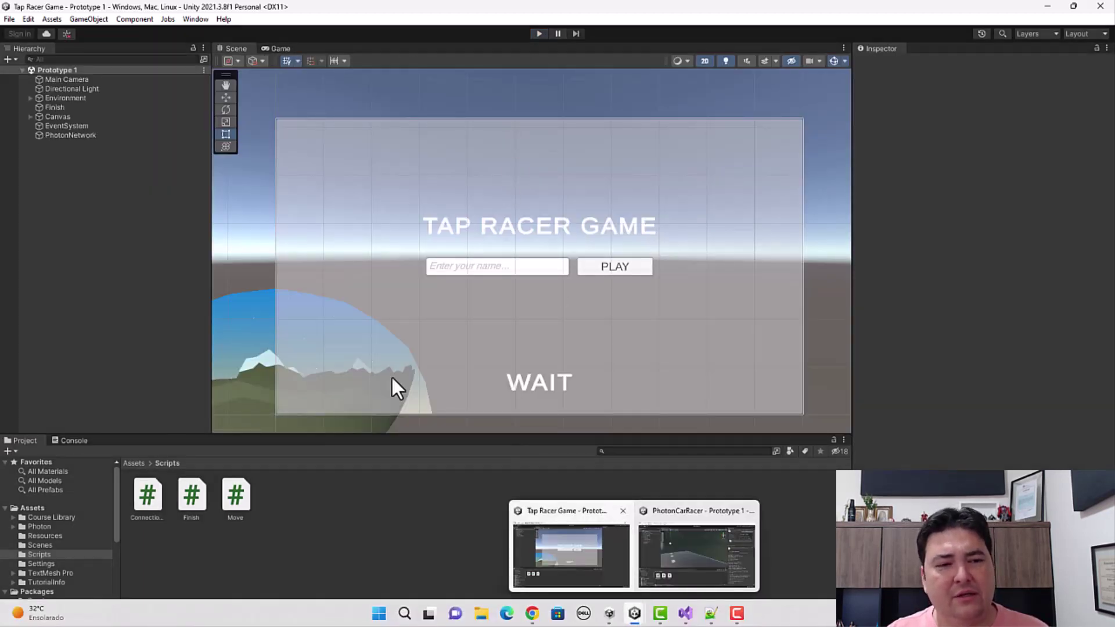
{"action": "left_click", "coordinate": [41, 117]}
{"action": "left_click", "coordinate": [31, 117]}
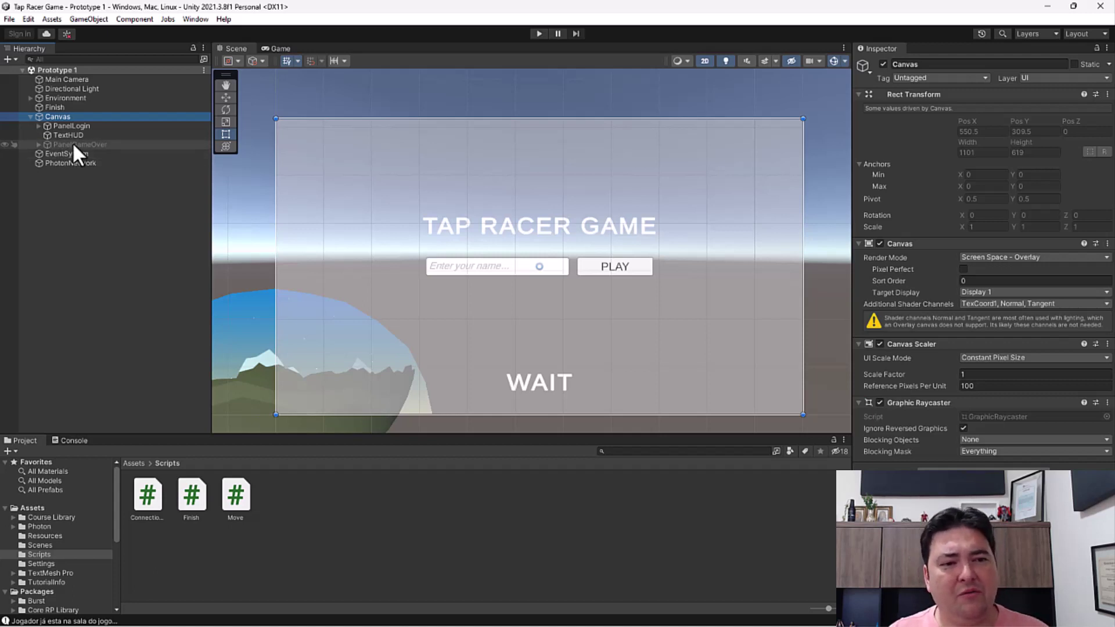
{"action": "left_click", "coordinate": [69, 167]}
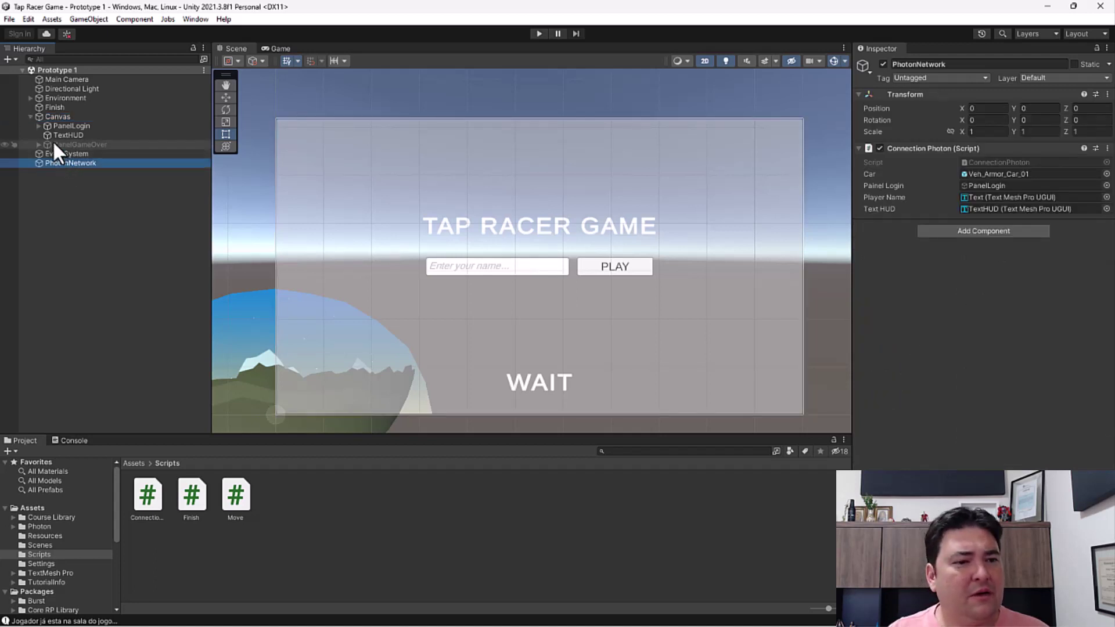
{"action": "left_click", "coordinate": [53, 108]}
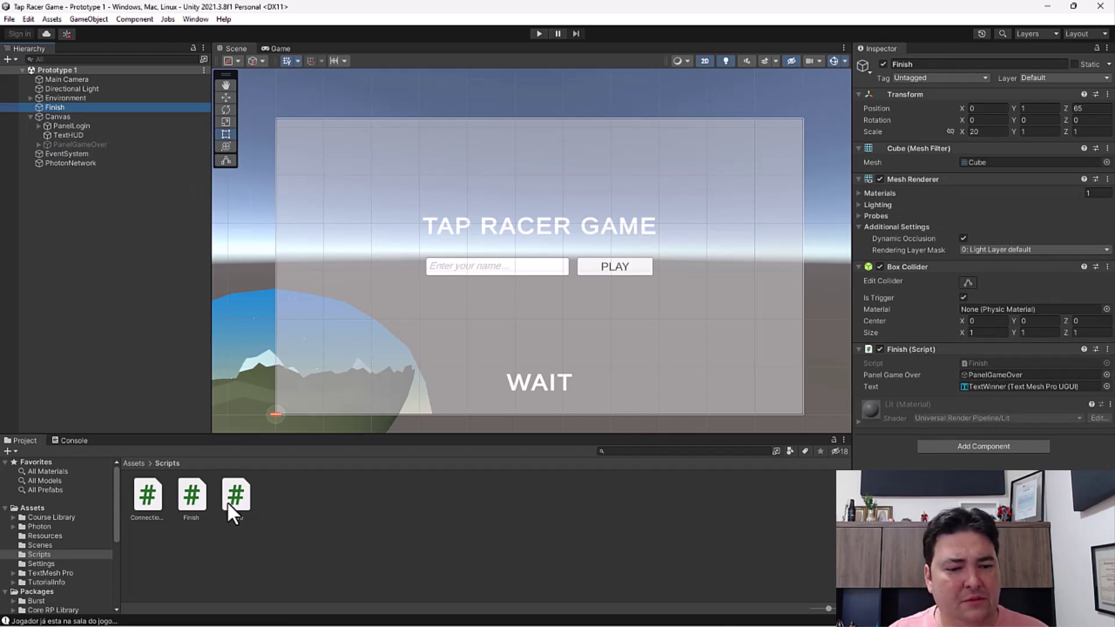
Open Finish.cs in Visual Studio and select 'false' in the panelGameOver call on line 23
{"action": "double_click", "coordinate": [200, 500]}
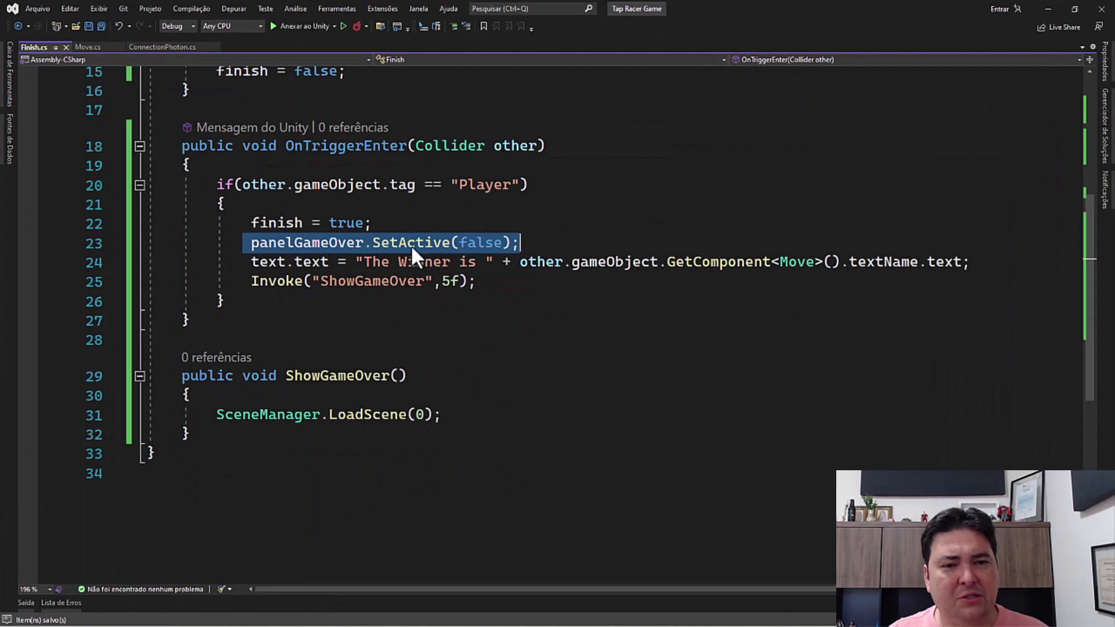
{"action": "left_click", "coordinate": [401, 185]}
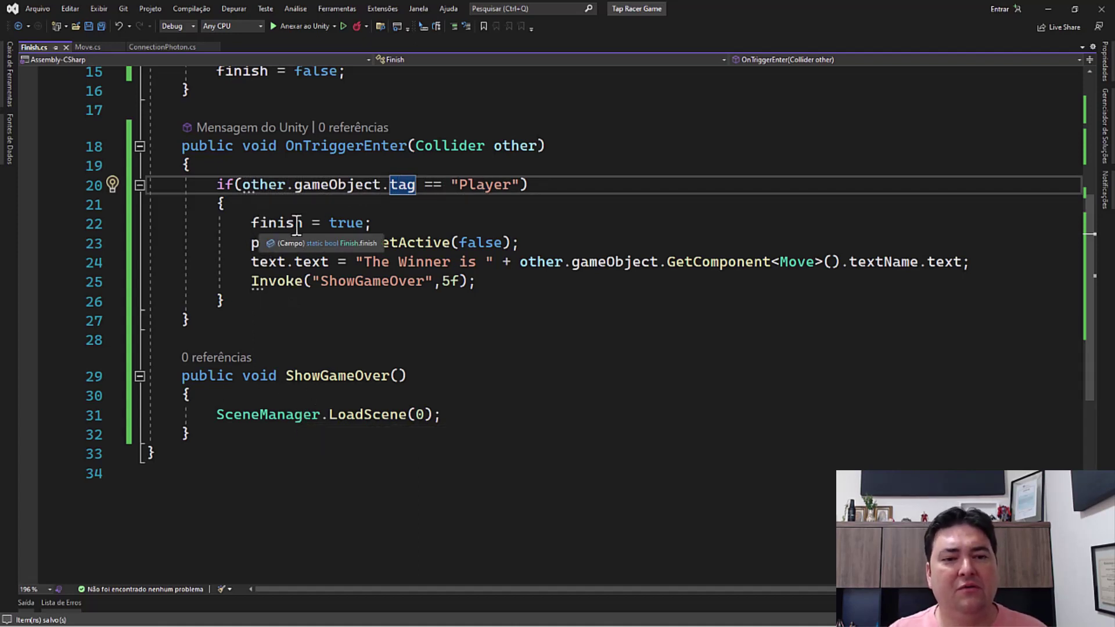
{"action": "left_click", "coordinate": [269, 244]}
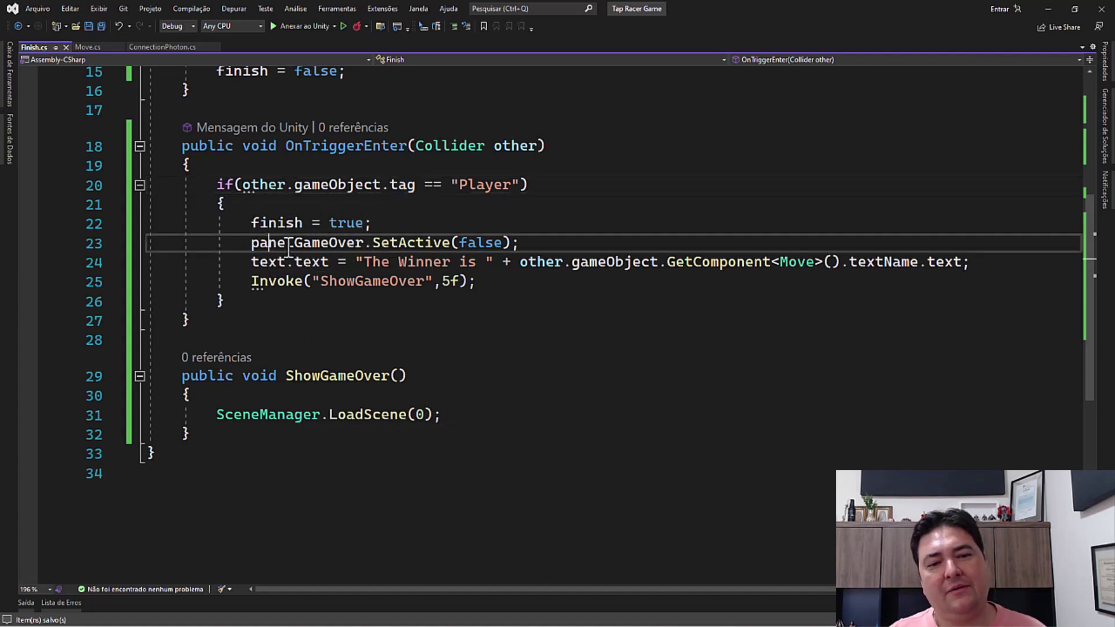
{"action": "double_click", "coordinate": [479, 243]}
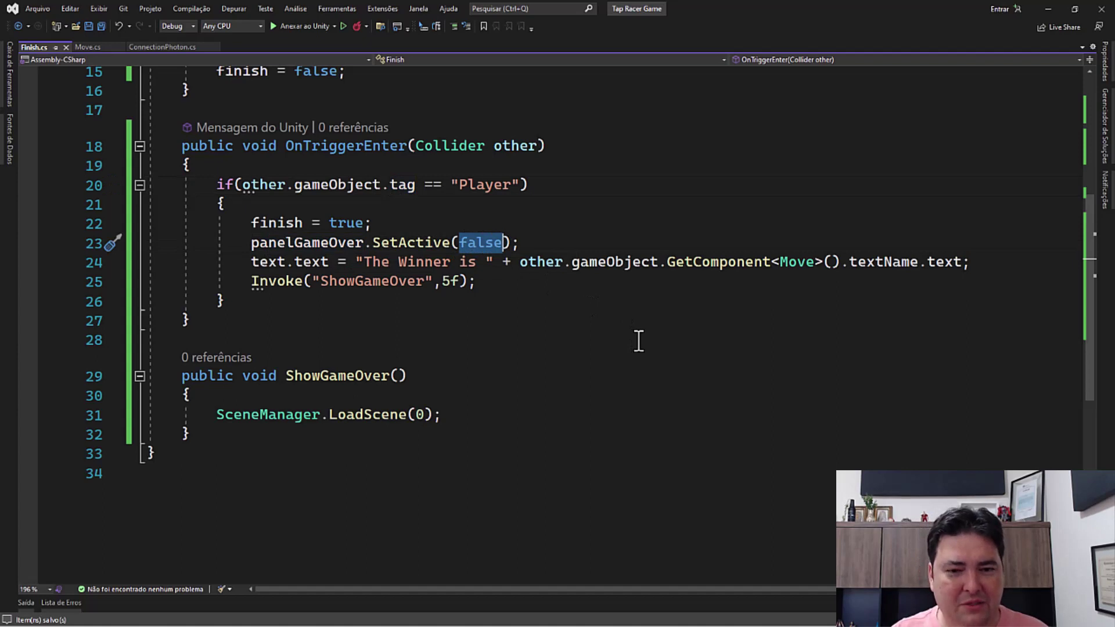
Change line 23 to panelGameOver.SetActive(true) and save Finish.cs
{"action": "type", "text": "true"}
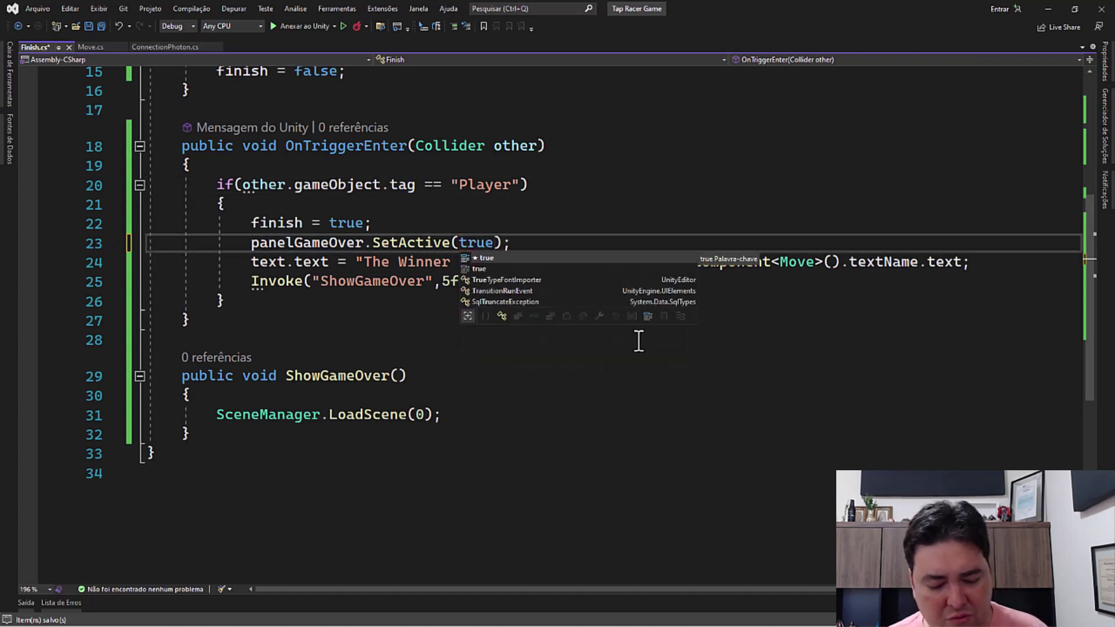
{"action": "key", "text": "Escape"}
{"action": "key", "text": "End"}
{"action": "key", "text": "ctrl+s"}
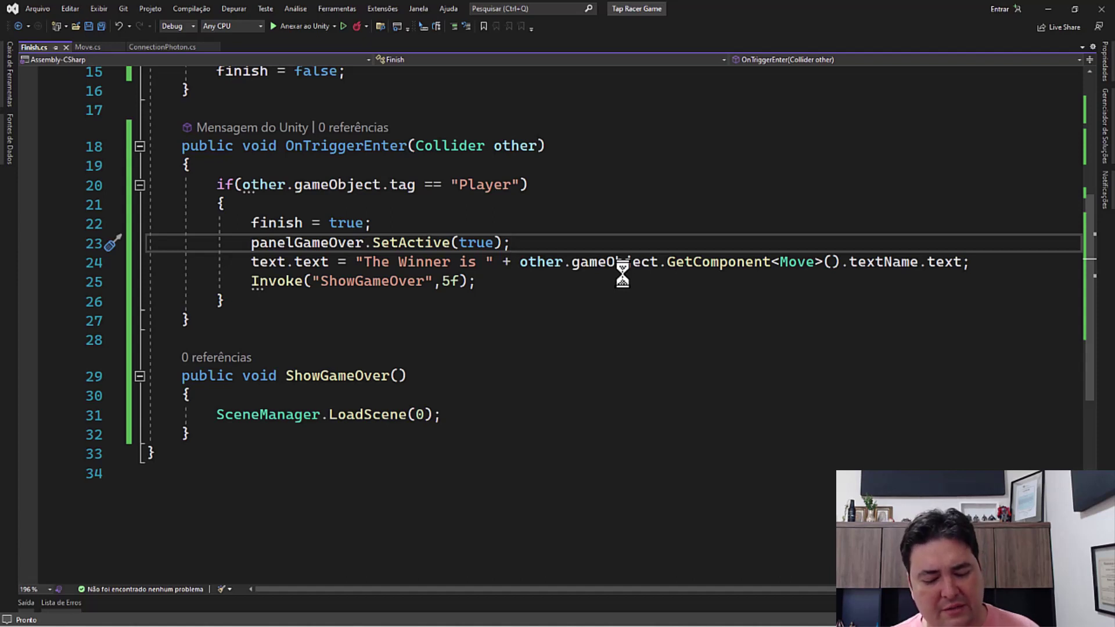
{"action": "left_click", "coordinate": [614, 266]}
{"action": "key", "text": "ctrl+s"}
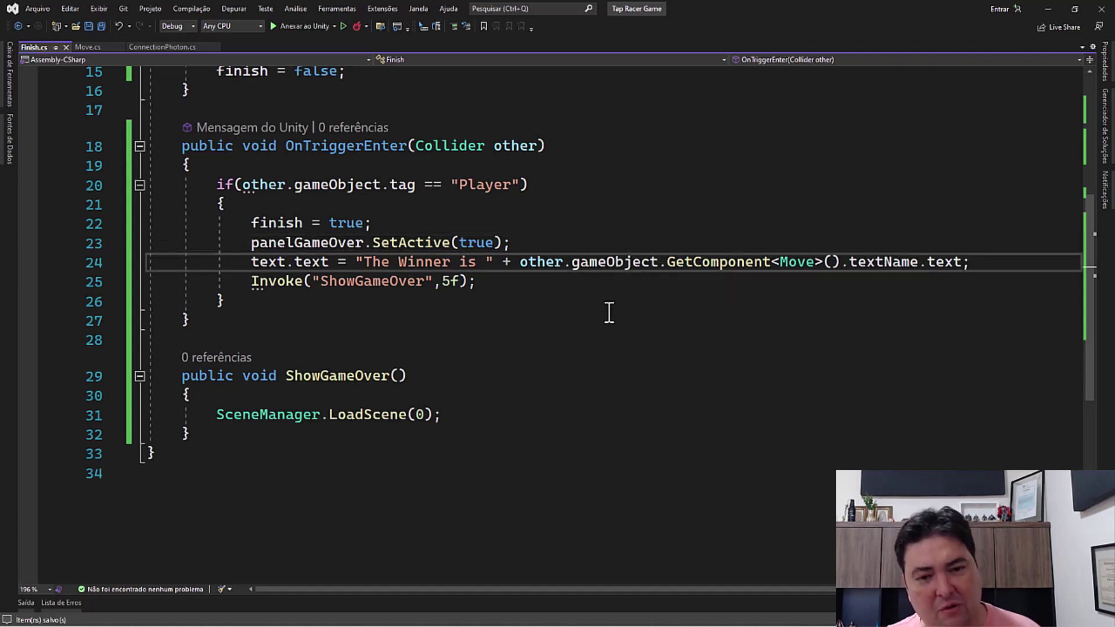